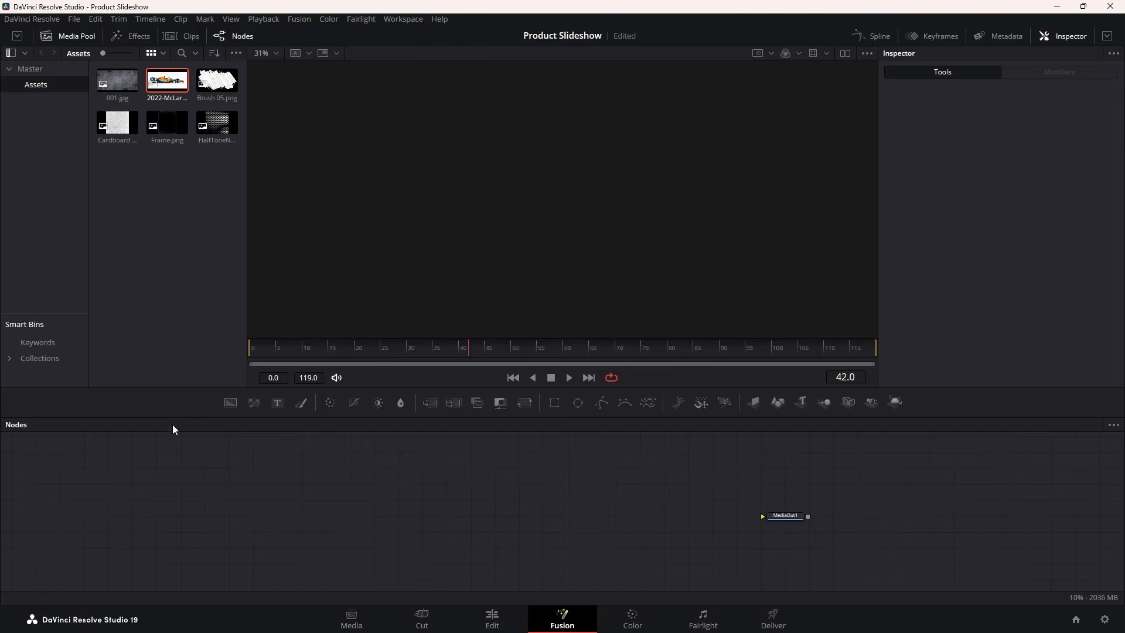
# Drag a Background generator from the toolbar into the empty Fusion node graph
pyautogui.moveTo(230, 402); pyautogui.dragTo(288, 434)
# Place Background1, bring in the McLaren image, and eyedrop the car's orange into Background1's Color
pyautogui.moveTo(432, 506); pyautogui.dragTo(600, 213)
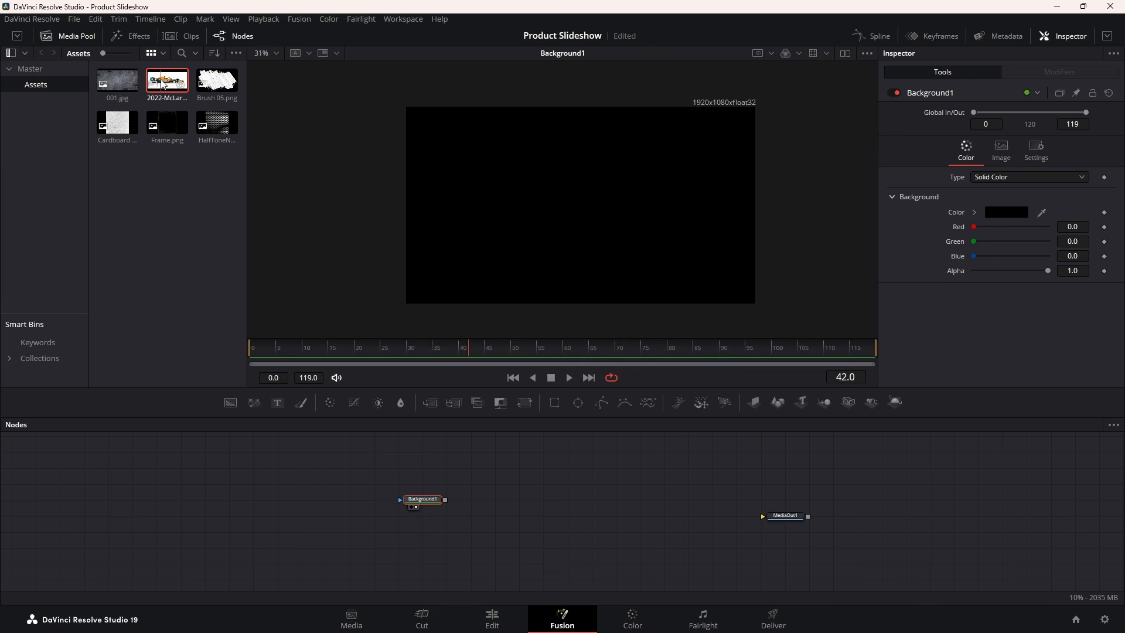
pyautogui.moveTo(165, 84); pyautogui.dragTo(554, 283)
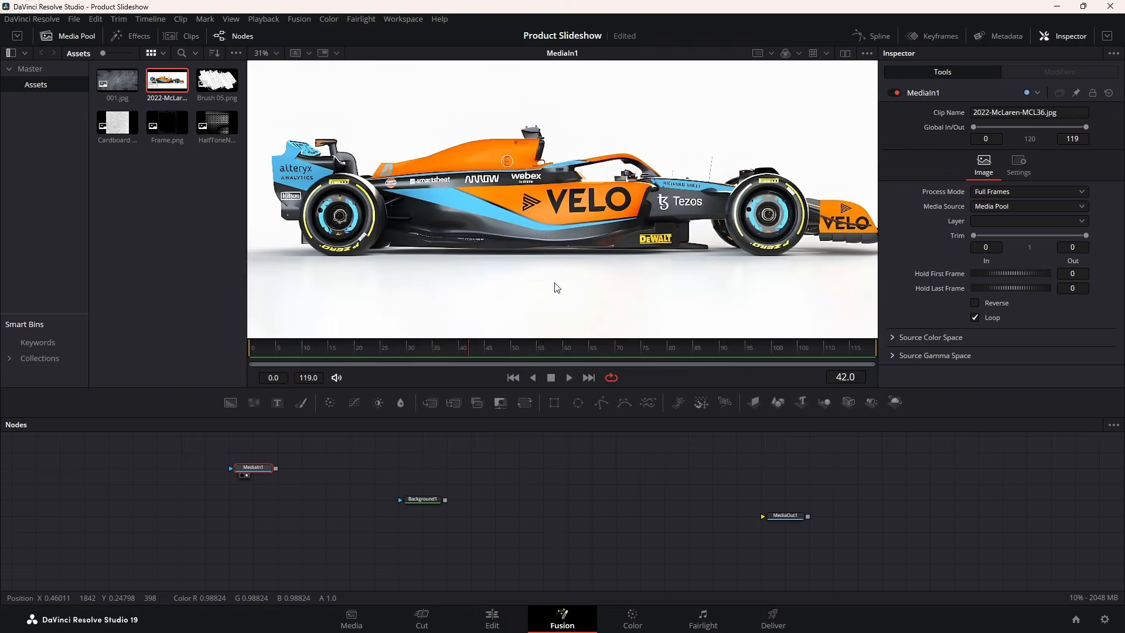
pyautogui.click(430, 504)
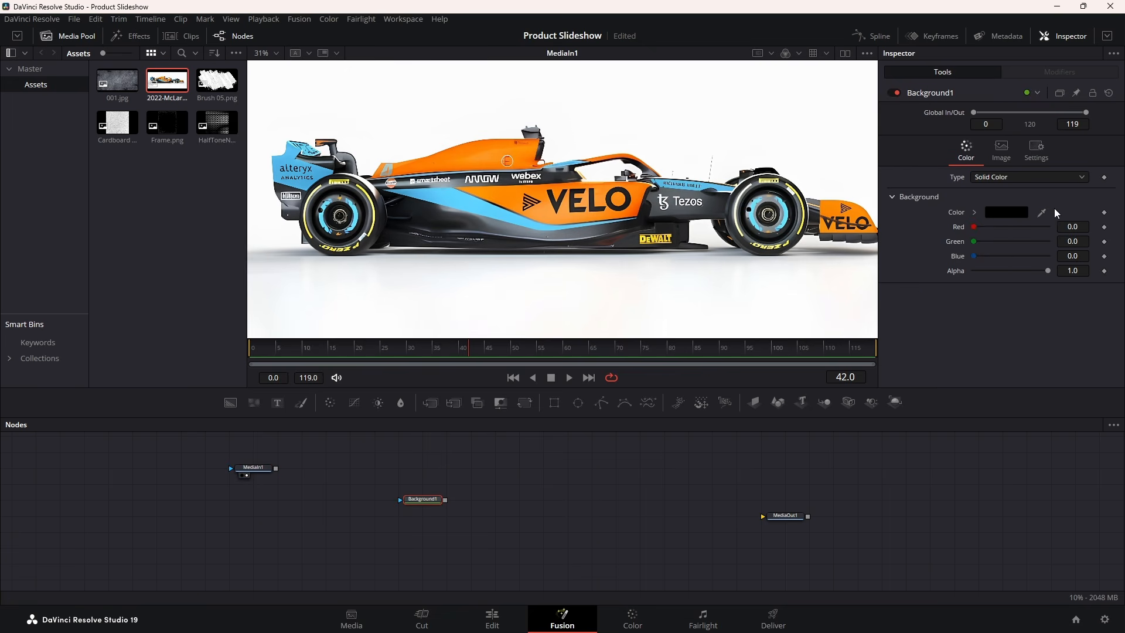
pyautogui.moveTo(1041, 212); pyautogui.dragTo(492, 150)
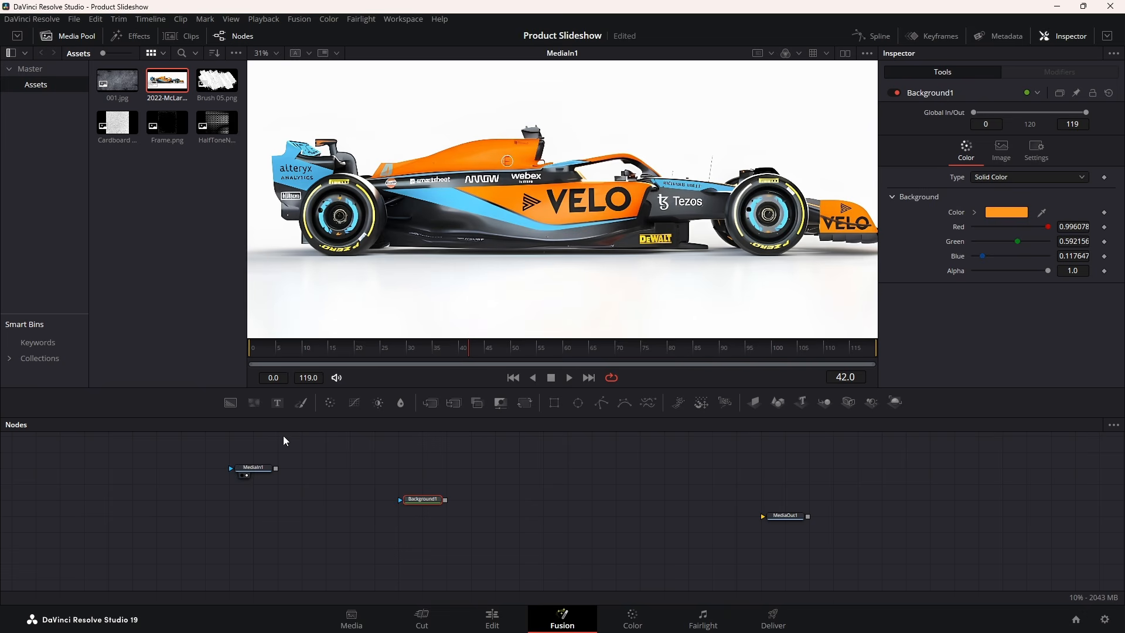
# Delete the MediaIn1 car node, view Background1, then add and view a black Background2
pyautogui.moveTo(280, 446); pyautogui.dragTo(220, 479)
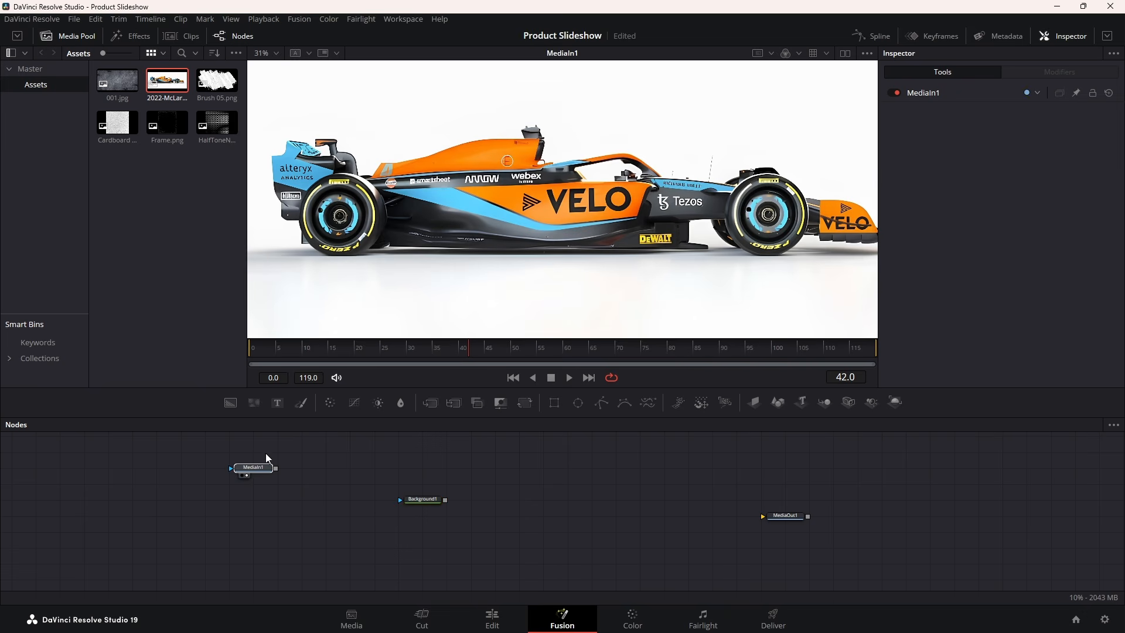
pyautogui.press('Delete')
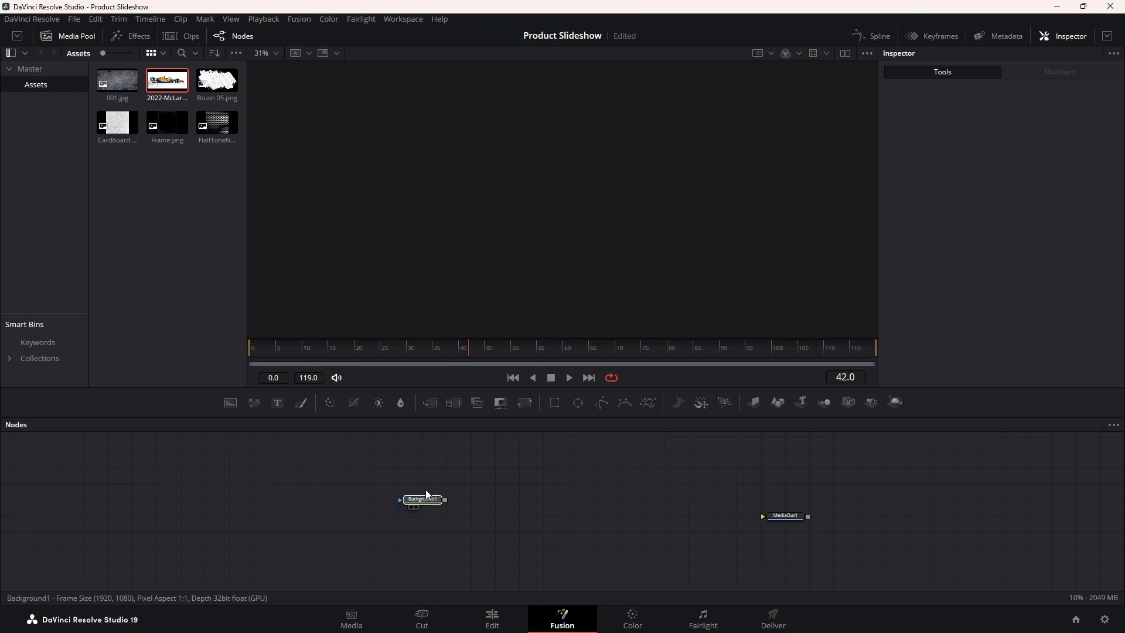
pyautogui.moveTo(425, 490); pyautogui.dragTo(605, 152)
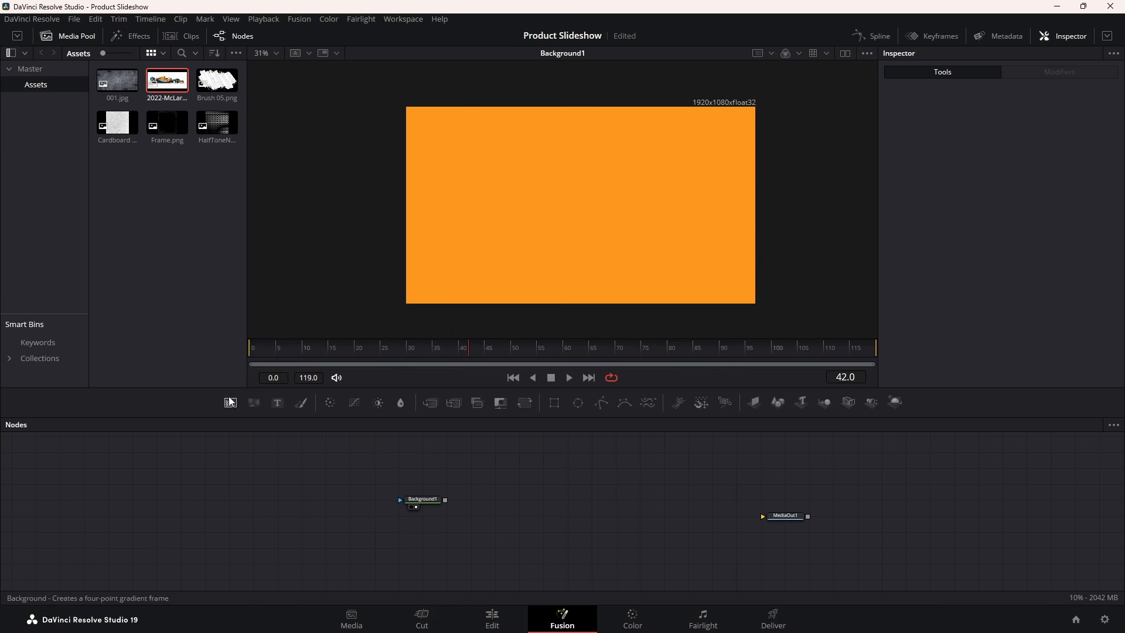
pyautogui.moveTo(231, 402); pyautogui.dragTo(384, 488)
pyautogui.moveTo(427, 532); pyautogui.dragTo(540, 221)
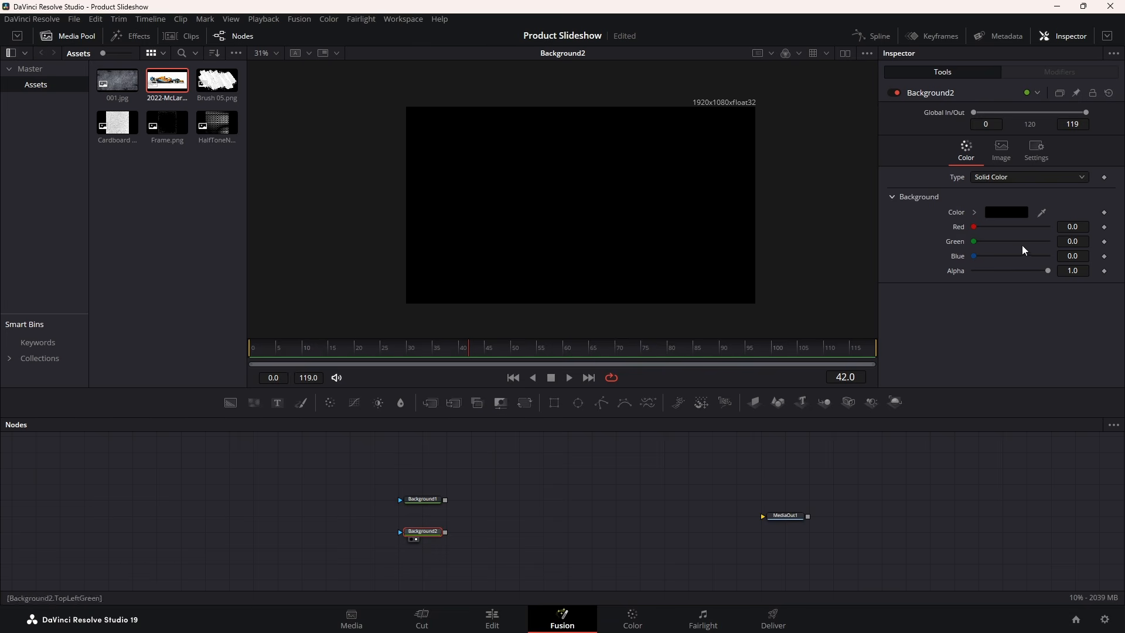
# Make Background2 pure white (RGB 1.0) and attach a Rectangle mask to it
pyautogui.click(1009, 213)
pyautogui.moveTo(698, 243); pyautogui.dragTo(694, 204)
pyautogui.click(681, 430)
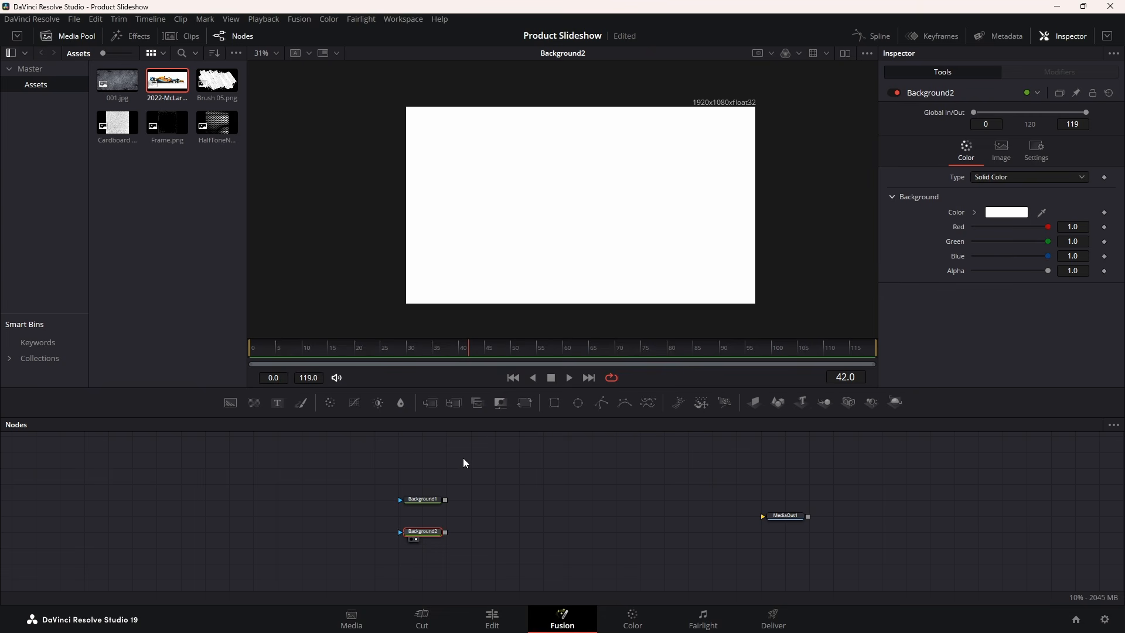
pyautogui.moveTo(555, 403); pyautogui.dragTo(405, 533)
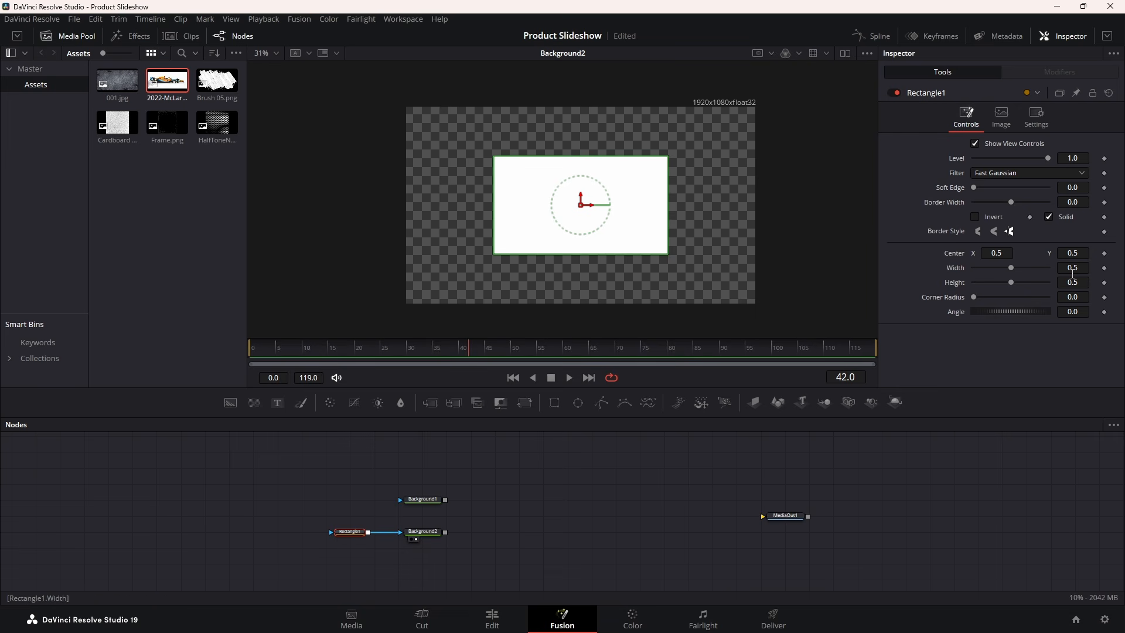
# Set Rectangle1 to Width 1.0 and Center Y 0.25, then tidy Background2's position in the graph
pyautogui.moveTo(1010, 269); pyautogui.dragTo(1089, 278)
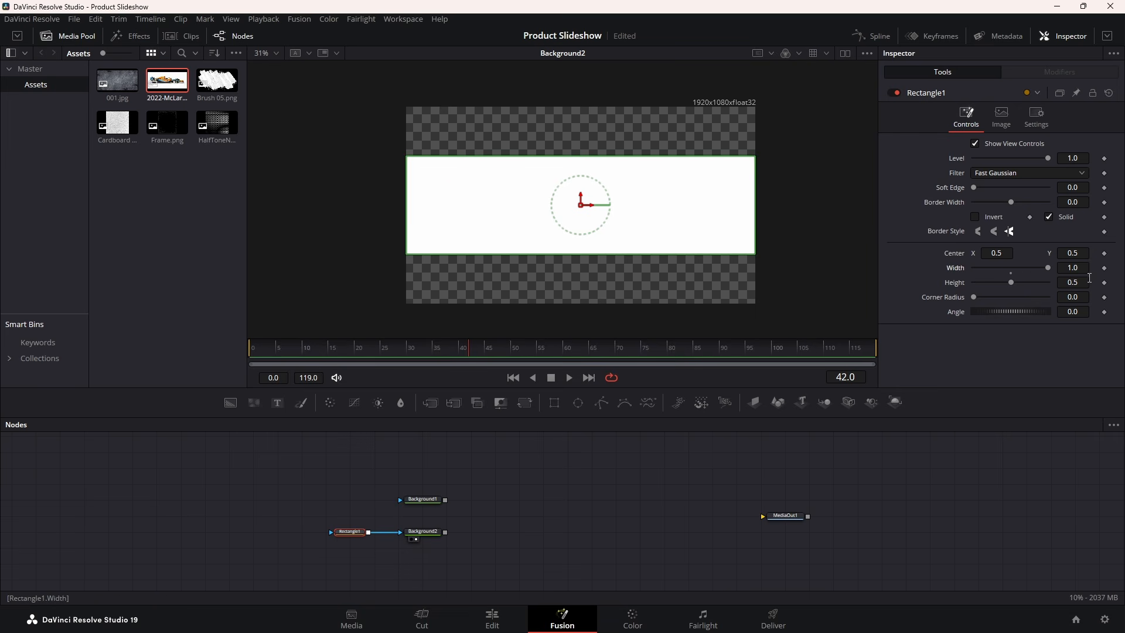
pyautogui.click(1078, 254)
pyautogui.write('.25')
pyautogui.press('Tab')
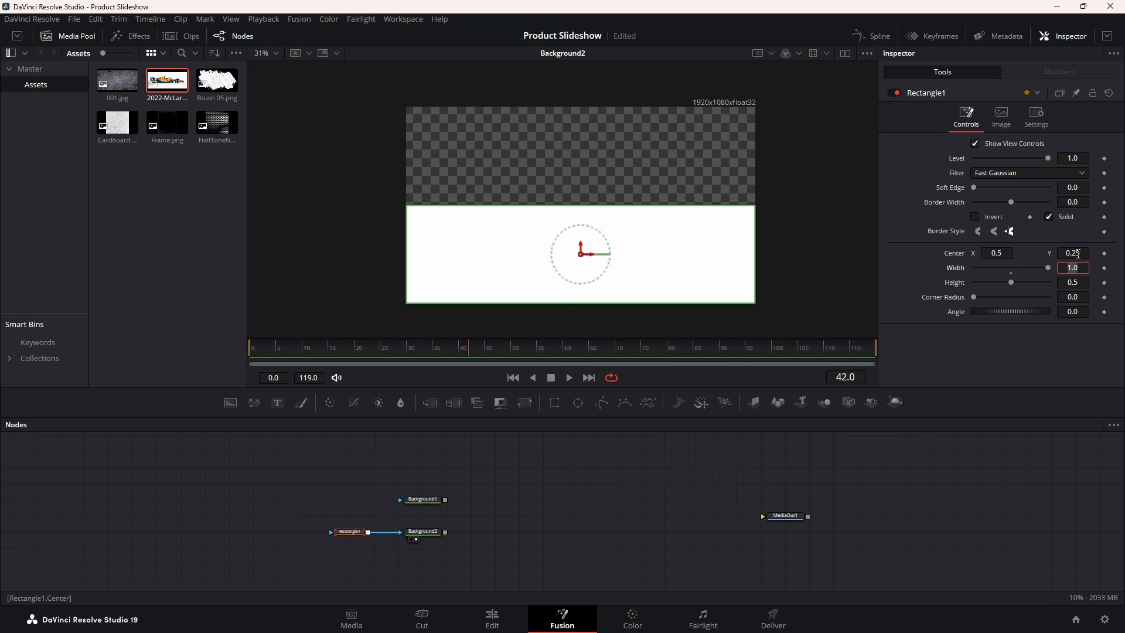
pyautogui.moveTo(422, 534); pyautogui.dragTo(405, 535)
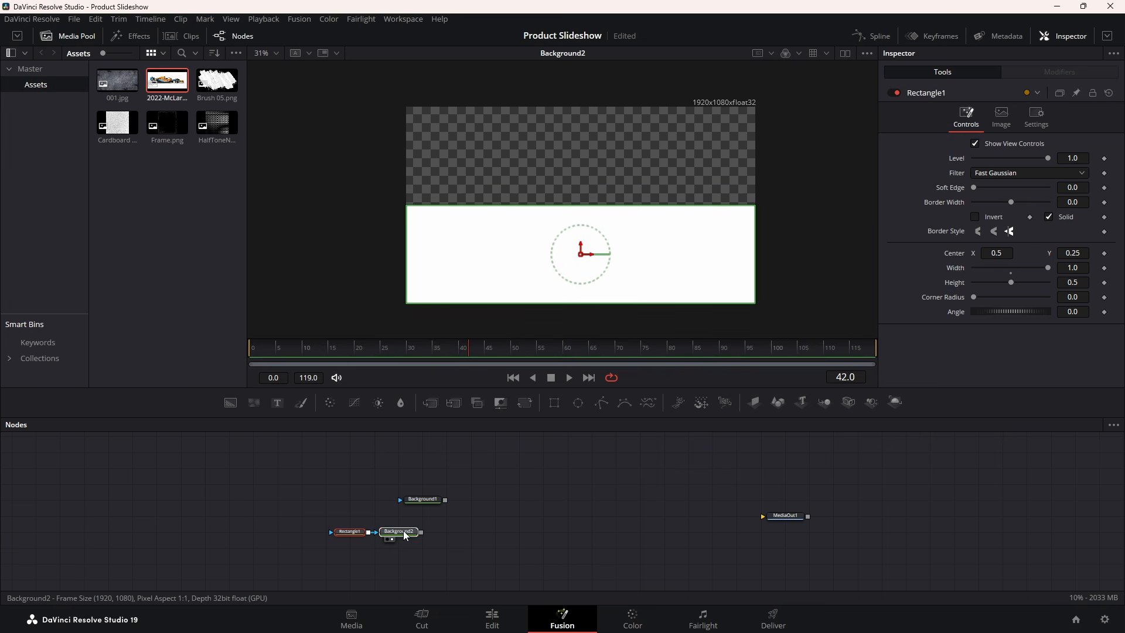
pyautogui.click(453, 519)
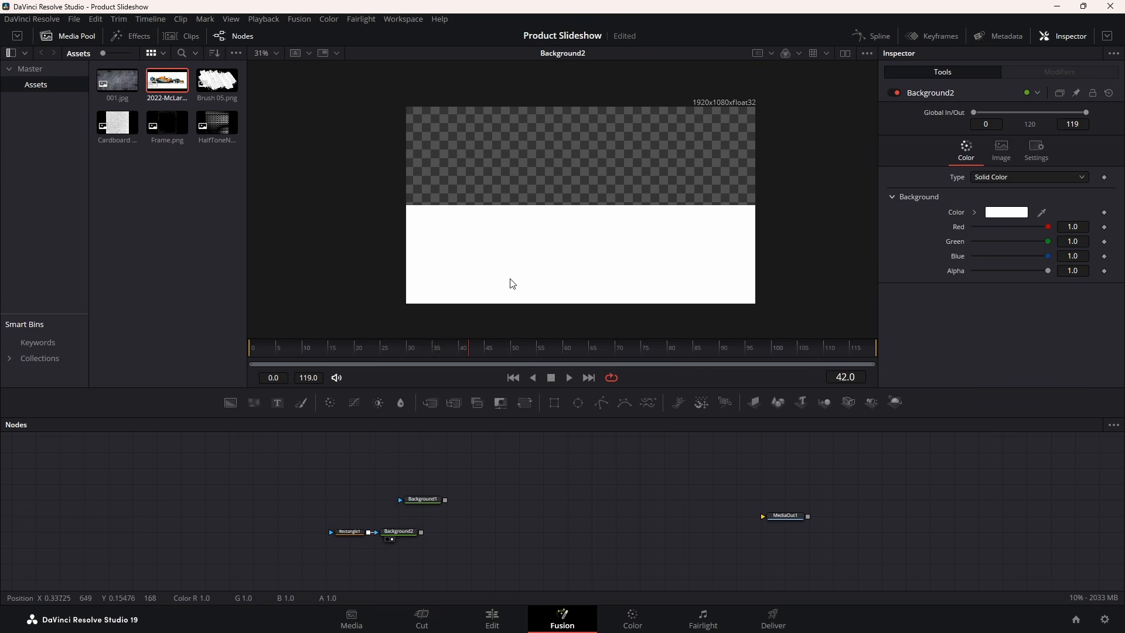
# Insert a Displace node after Background2 using the tool search
pyautogui.click(409, 535)
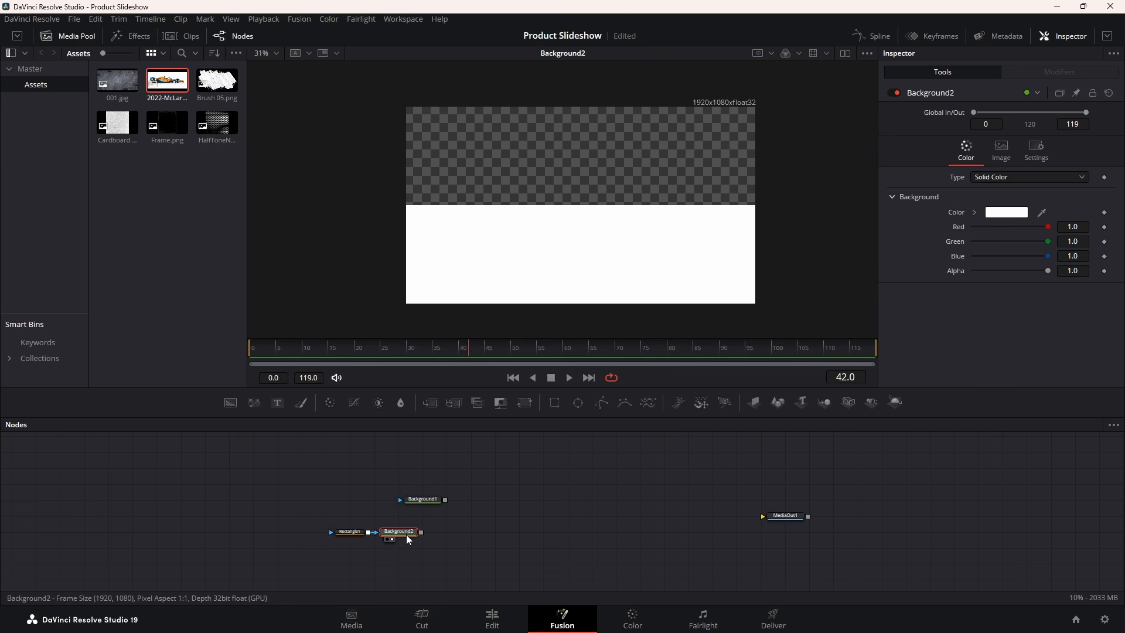
pyautogui.hotkey('shift', 'space')
pyautogui.write('disp')
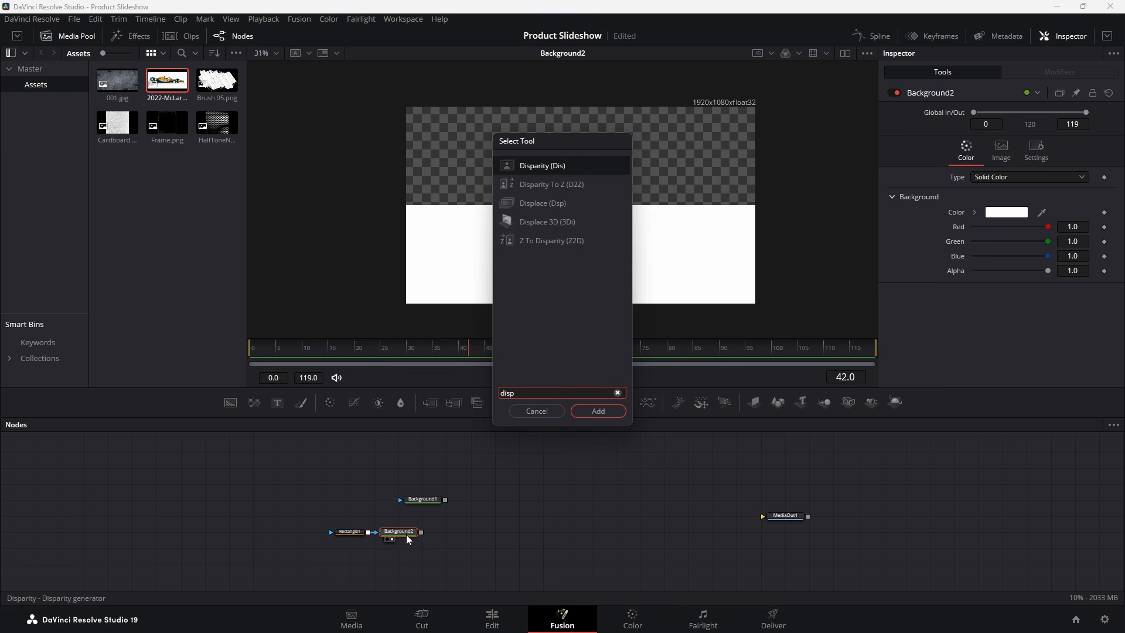
pyautogui.press('Down')
pyautogui.press('Down')
pyautogui.press('Return')
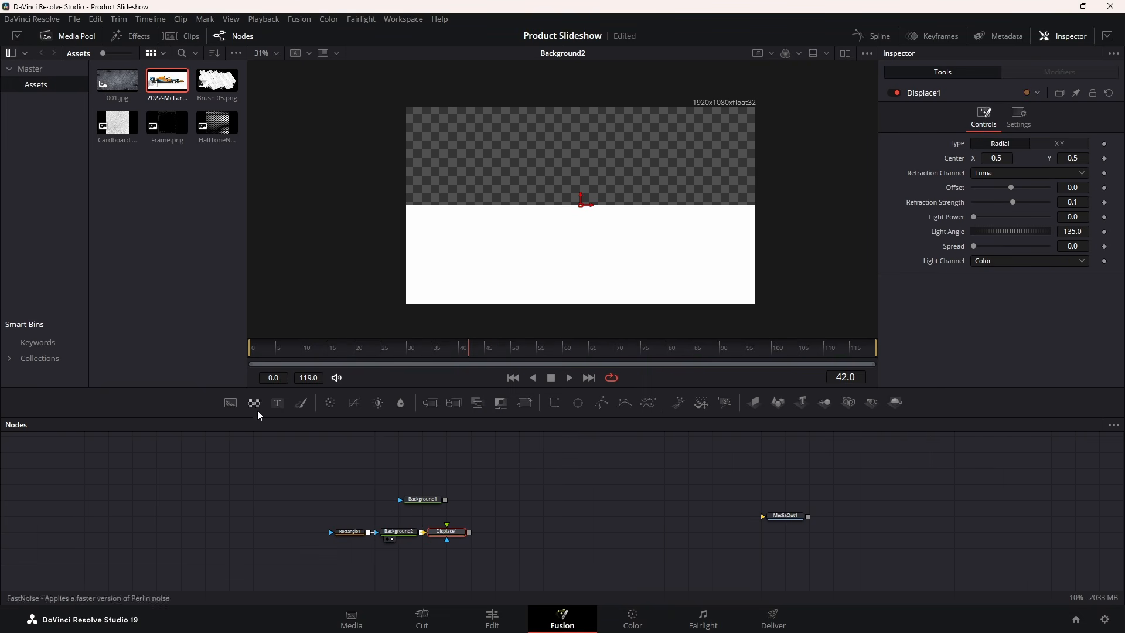
# Feed a FastNoise1 into Displace1 with Detail 6.06, Contrast 4.43, Scale 15.75, and view Displace1
pyautogui.moveTo(258, 412); pyautogui.dragTo(351, 443)
pyautogui.moveTo(425, 517); pyautogui.dragTo(620, 499)
pyautogui.moveTo(445, 516); pyautogui.dragTo(490, 288)
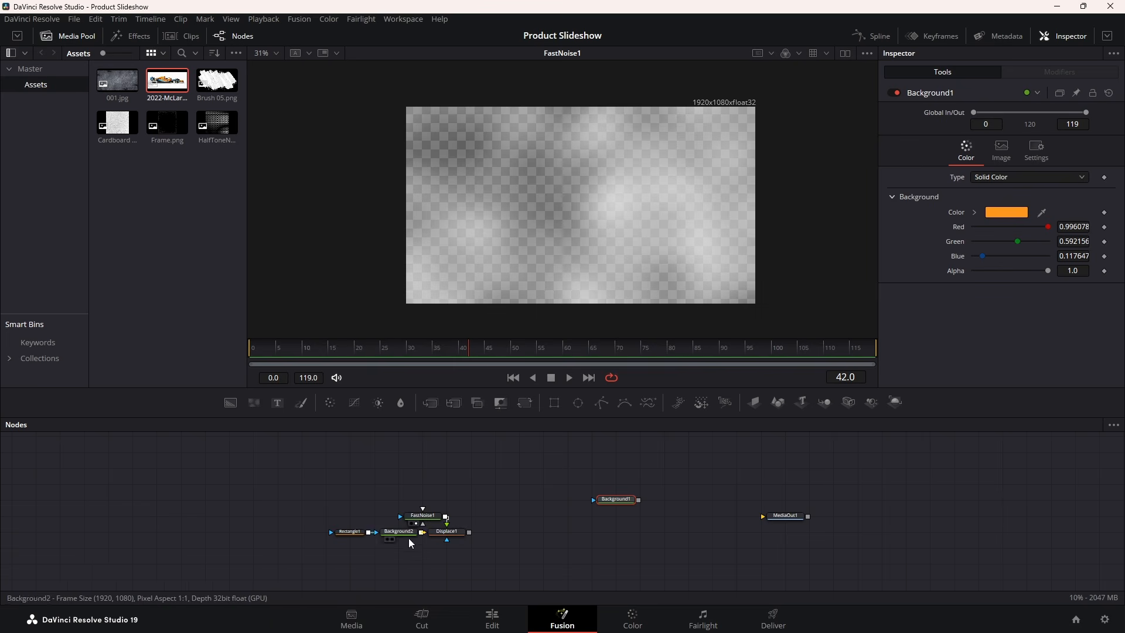
pyautogui.click(420, 521)
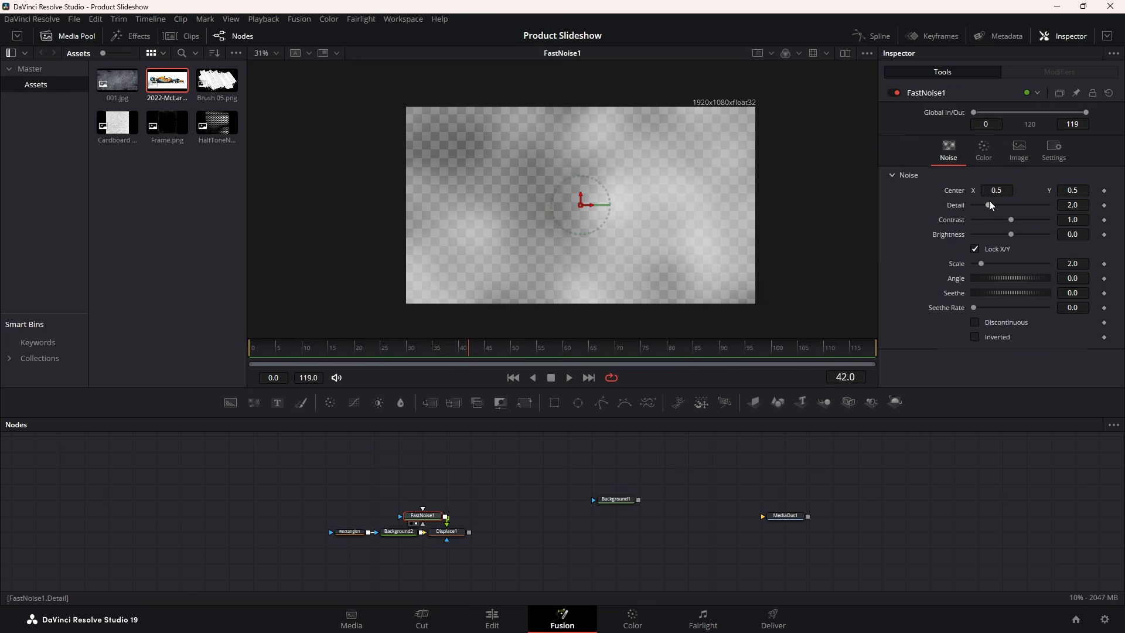
pyautogui.moveTo(989, 205); pyautogui.dragTo(1040, 220)
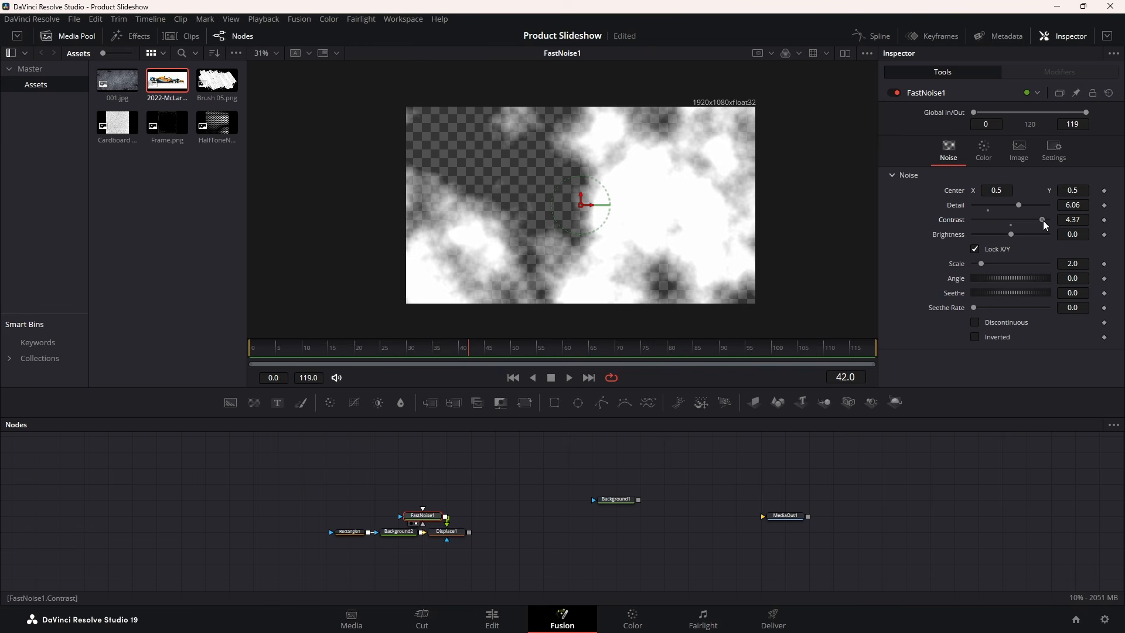
pyautogui.moveTo(980, 259); pyautogui.dragTo(1031, 256)
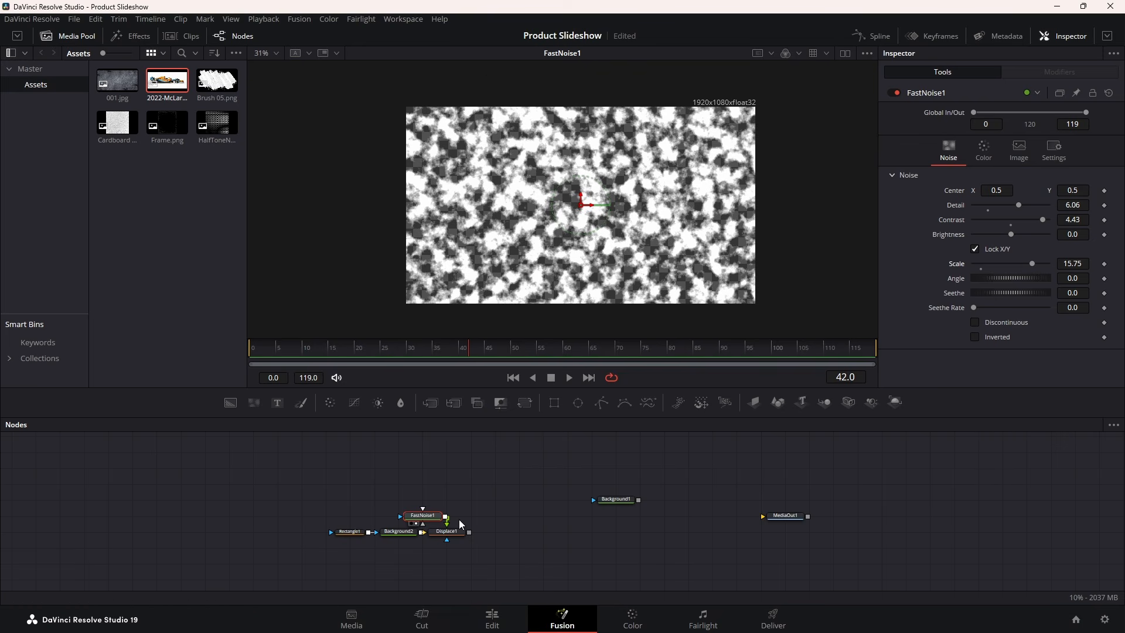
pyautogui.click(438, 538)
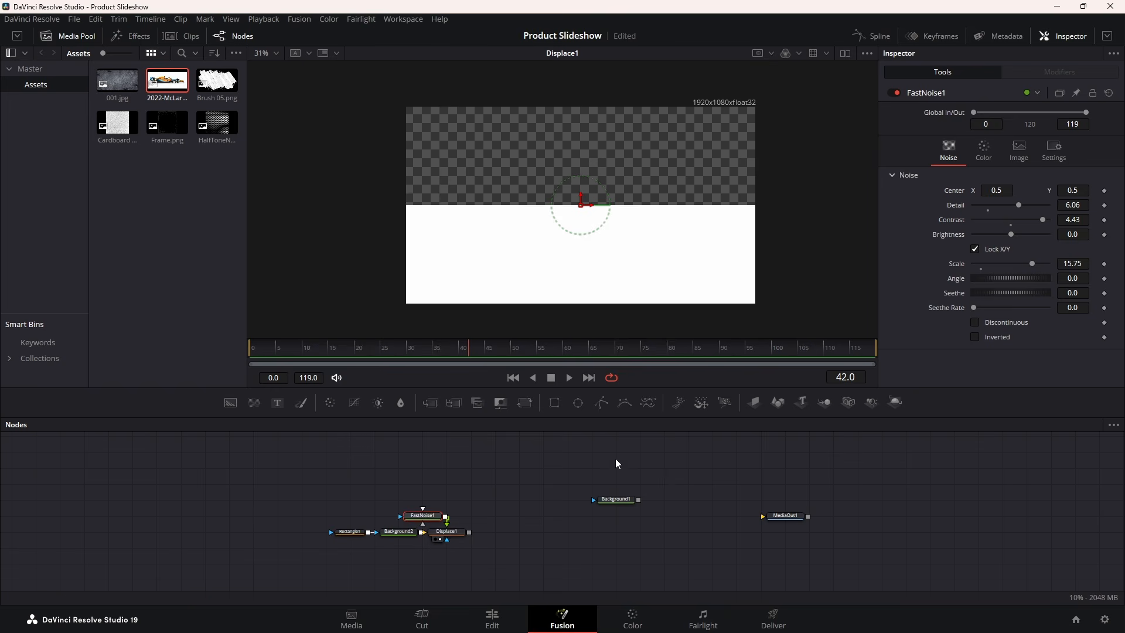
# Switch Displace1 to XY displacement with a Y Refraction of 0.0056
pyautogui.click(458, 534)
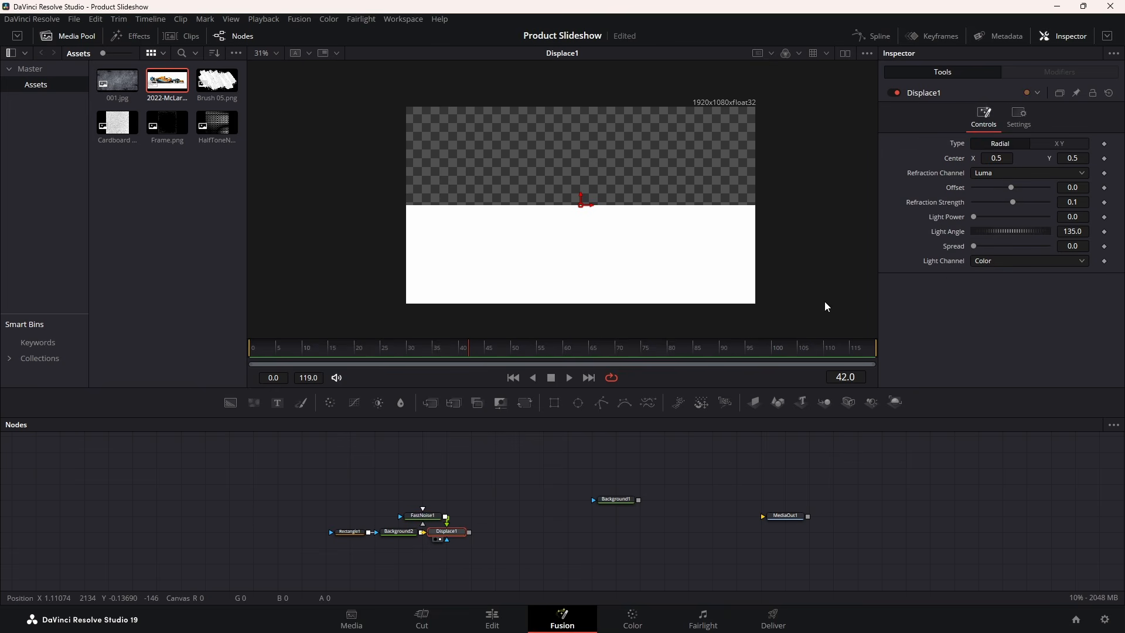
pyautogui.click(1053, 141)
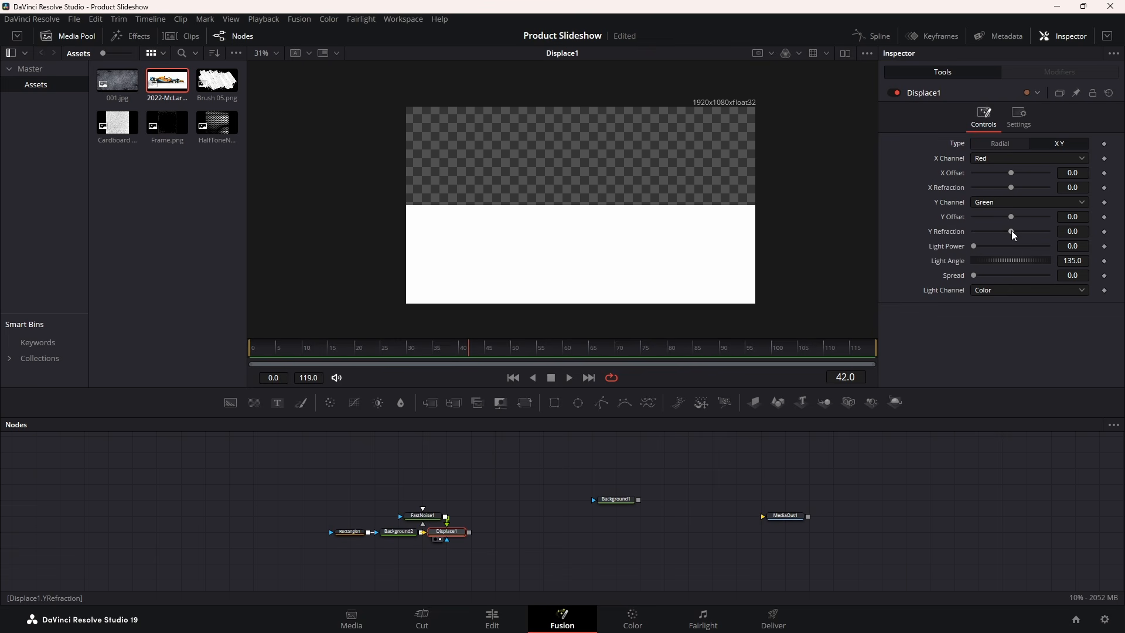
pyautogui.moveTo(1011, 230); pyautogui.dragTo(1015, 231)
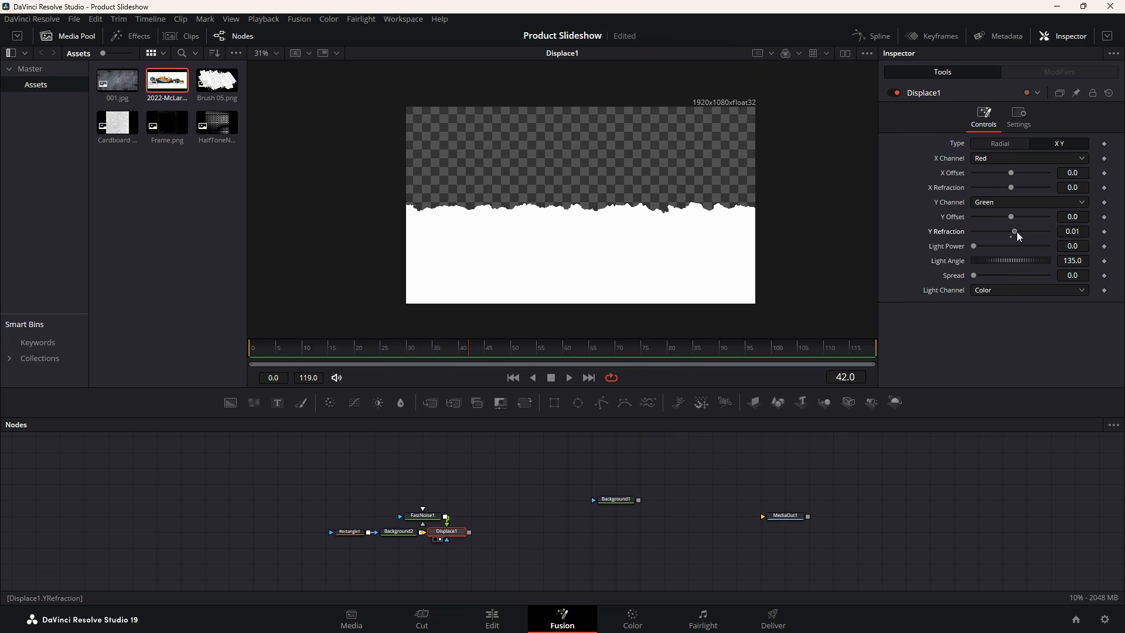
pyautogui.doubleClick(1073, 231)
pyautogui.write('0.0056')
pyautogui.press('Return')
# Raise FastNoise1's Scale to about 66.9 for a torn edge, and move Background1 near Displace1
pyautogui.click(423, 516)
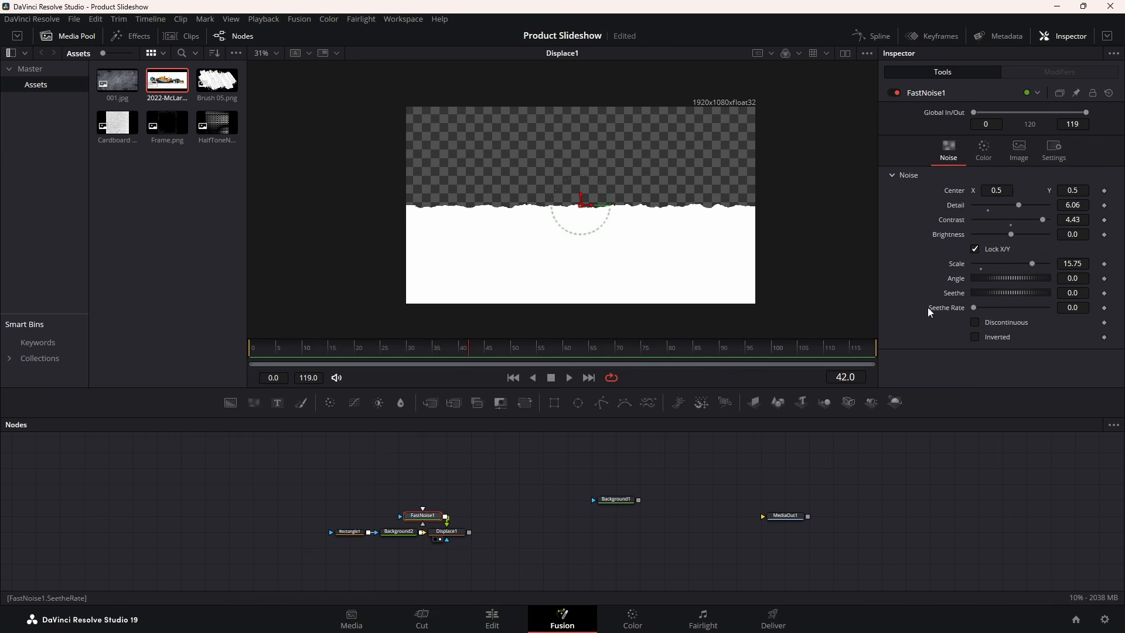
pyautogui.moveTo(1046, 264); pyautogui.dragTo(1031, 263)
pyautogui.doubleClick(1080, 264)
pyautogui.write('52.2')
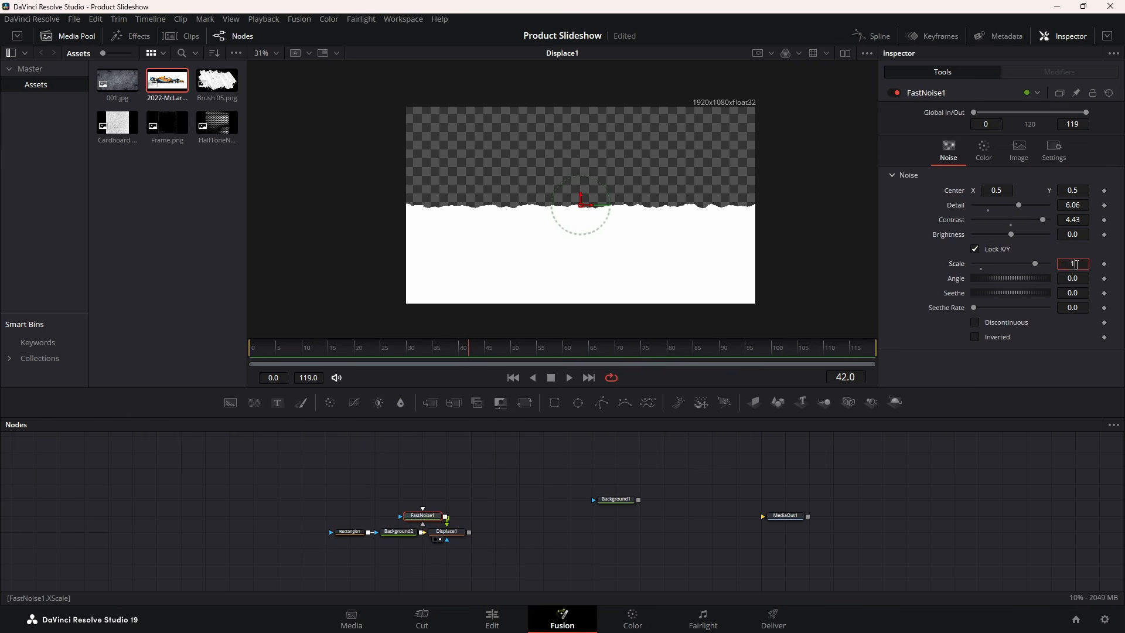
pyautogui.press('Return')
pyautogui.moveTo(997, 265); pyautogui.dragTo(1004, 265)
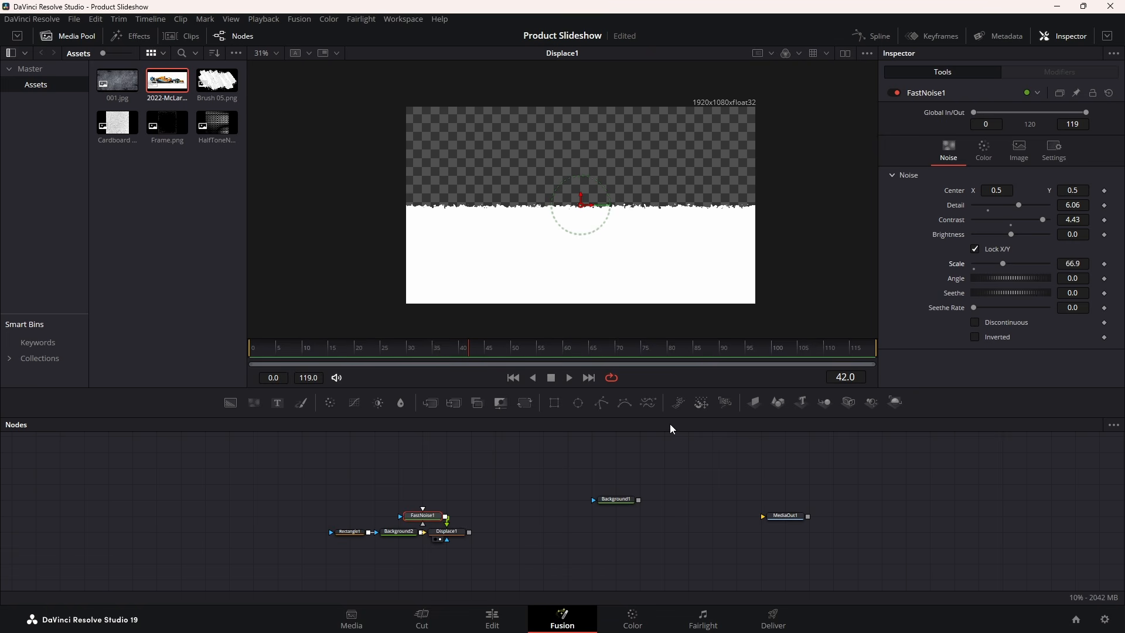
pyautogui.click(488, 462)
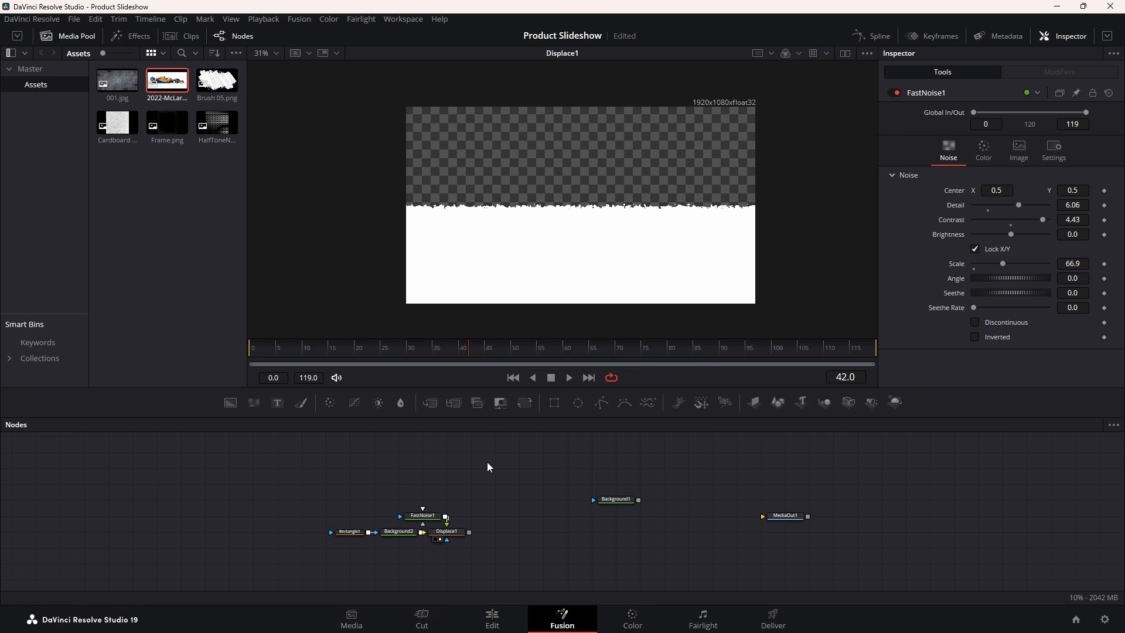
pyautogui.moveTo(612, 503); pyautogui.dragTo(499, 476)
# Merge Background1 with Displace1's output as Merge1, placing Background1 above Merge1
pyautogui.moveTo(468, 529); pyautogui.dragTo(523, 280)
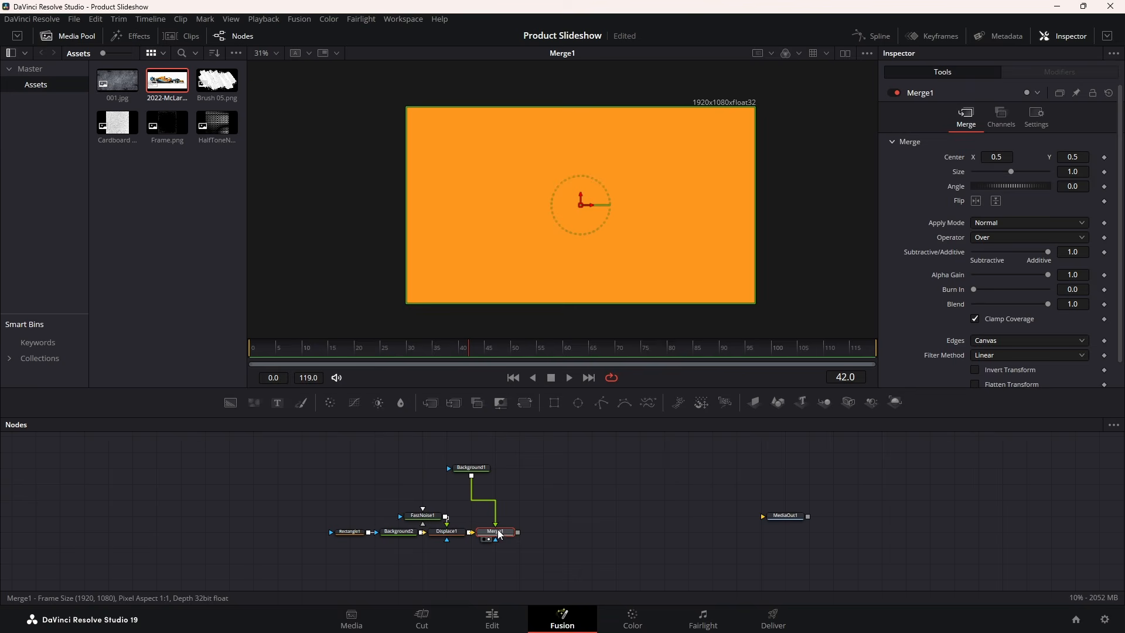
pyautogui.moveTo(499, 534); pyautogui.dragTo(523, 533)
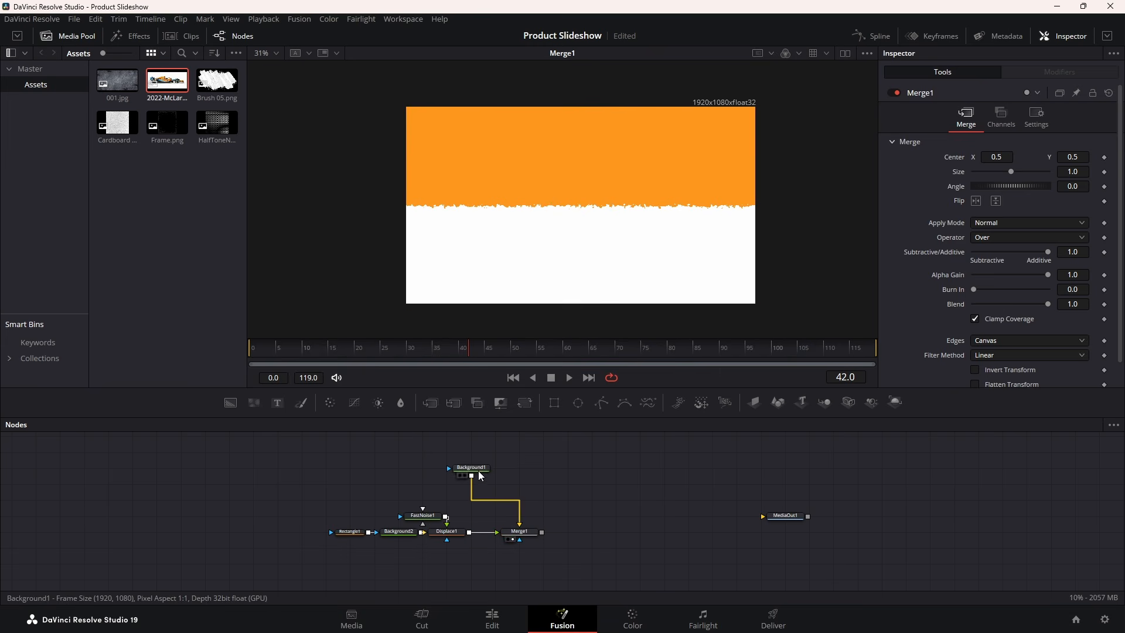
pyautogui.moveTo(489, 472); pyautogui.dragTo(492, 516)
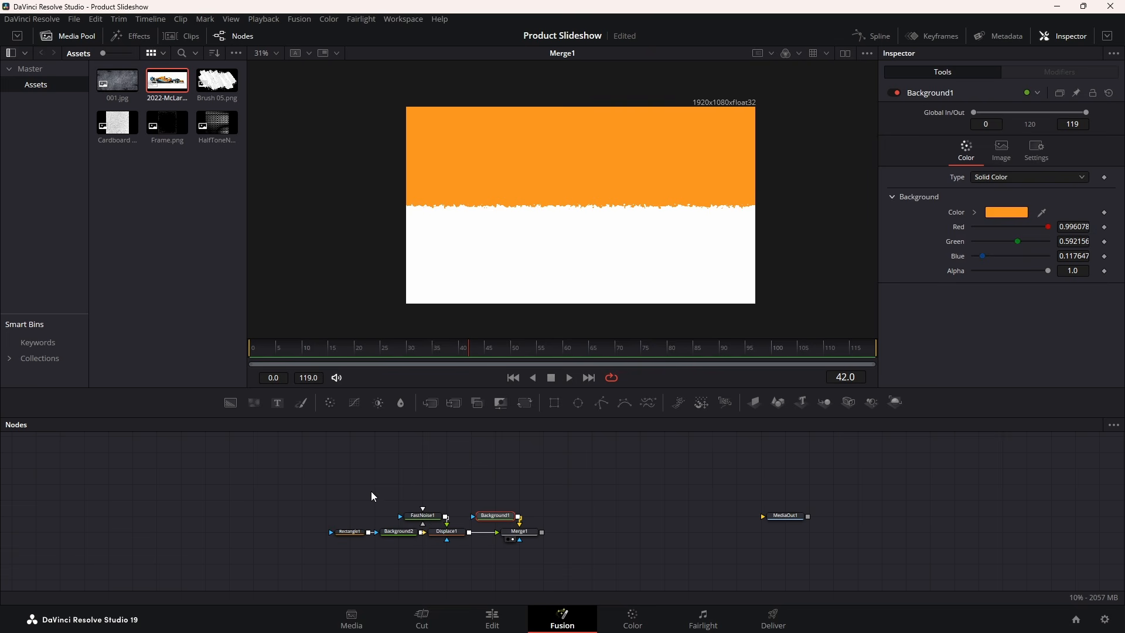
# Shift the whole node chain left into a more compact layout and inspect Merge1
pyautogui.moveTo(329, 480); pyautogui.dragTo(375, 536)
pyautogui.click(427, 502)
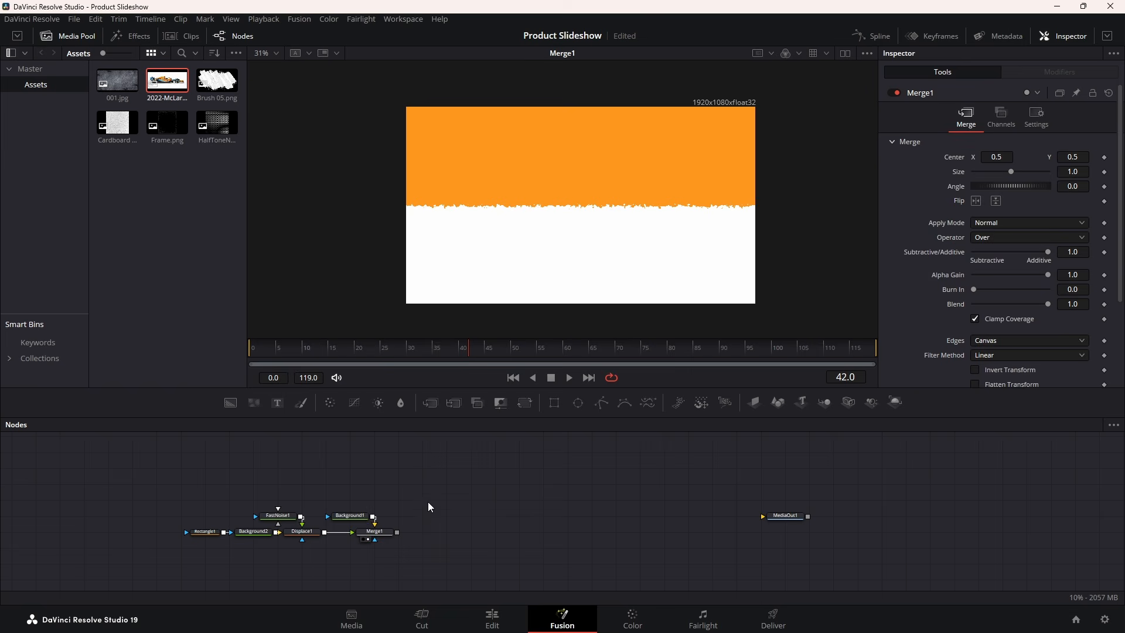
pyautogui.click(378, 516)
pyautogui.keyDown('ctrl'); pyautogui.click(374, 532); pyautogui.keyUp('ctrl')
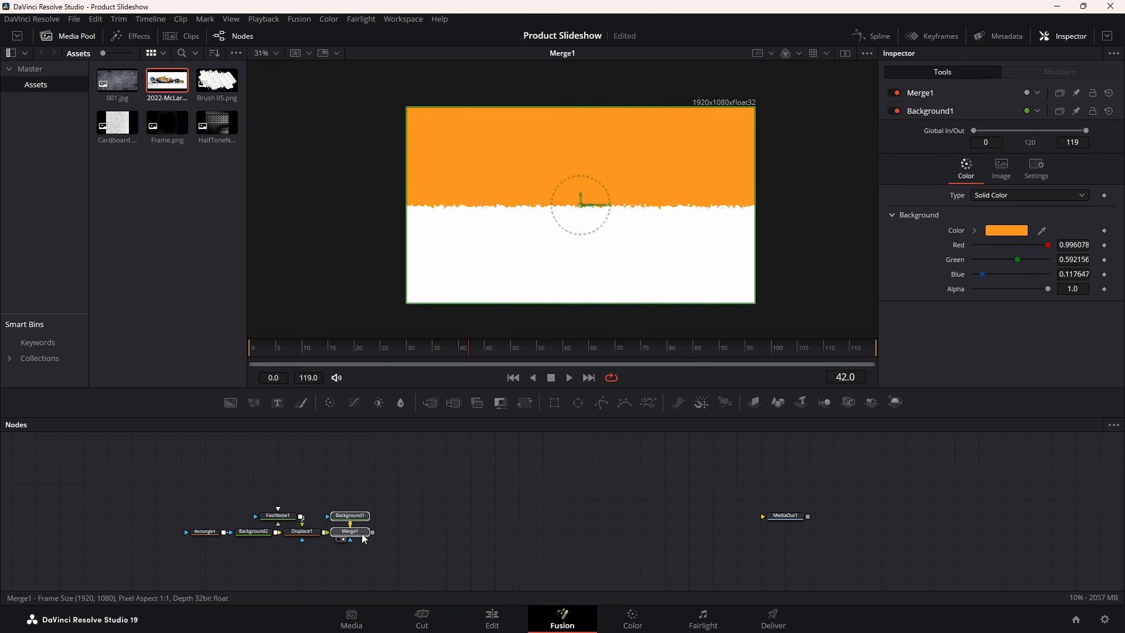
pyautogui.click(373, 535)
pyautogui.click(490, 483)
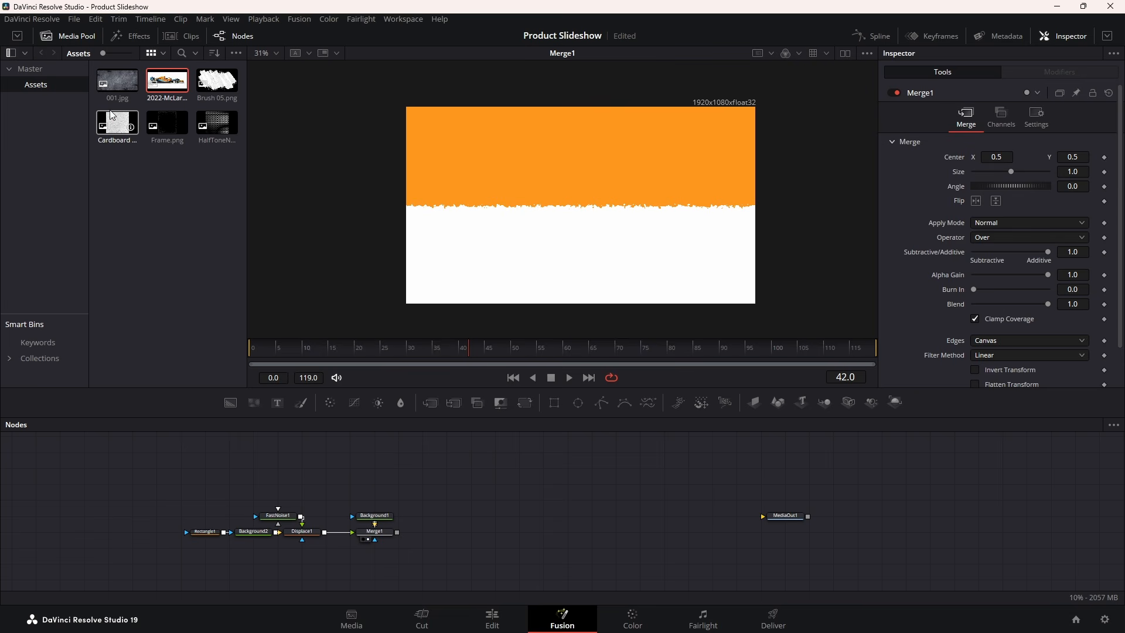
# Layer the cardboard texture through Merge2 in Hard Light at Blend 0.26, then bring in 001.jpg
pyautogui.moveTo(117, 123); pyautogui.dragTo(397, 532)
pyautogui.moveTo(472, 568); pyautogui.dragTo(435, 537)
pyautogui.press('1')
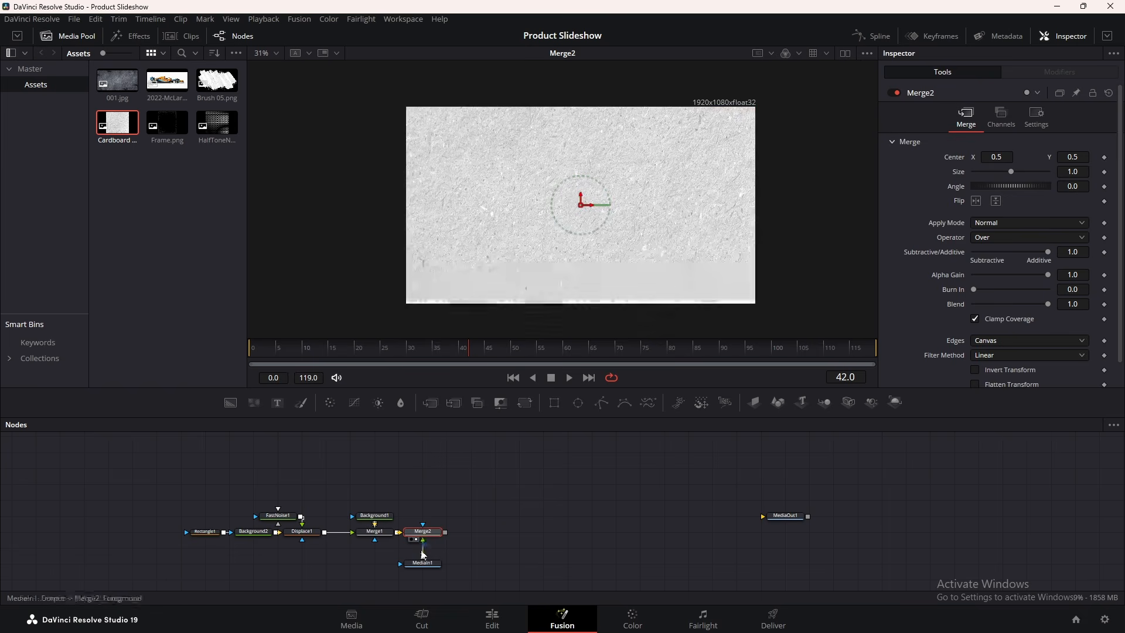
pyautogui.click(986, 224)
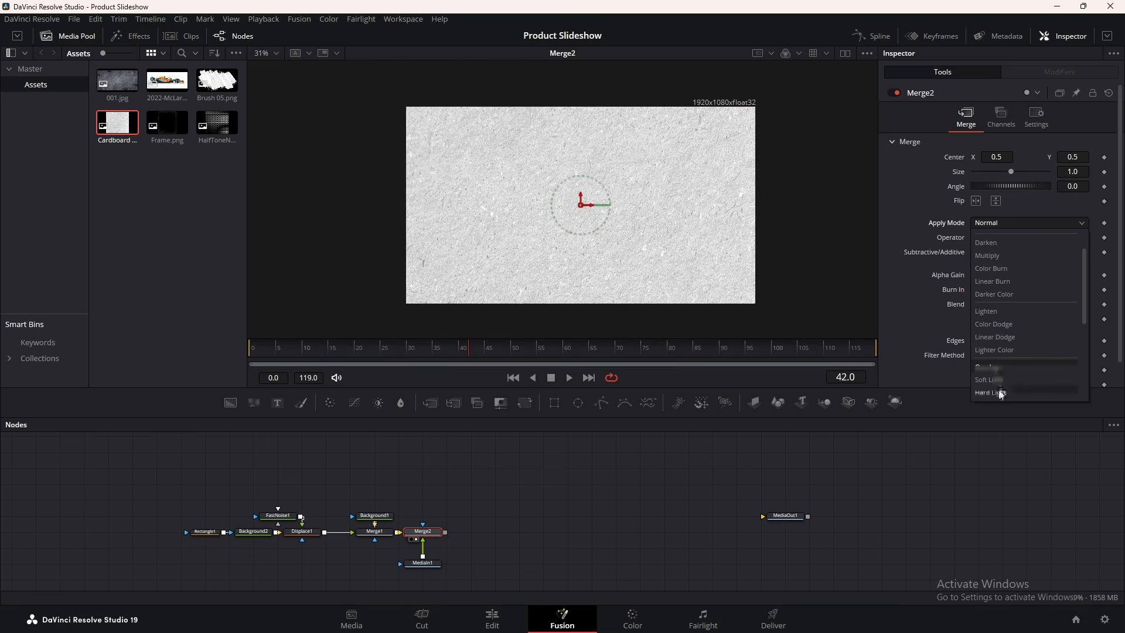
pyautogui.click(996, 391)
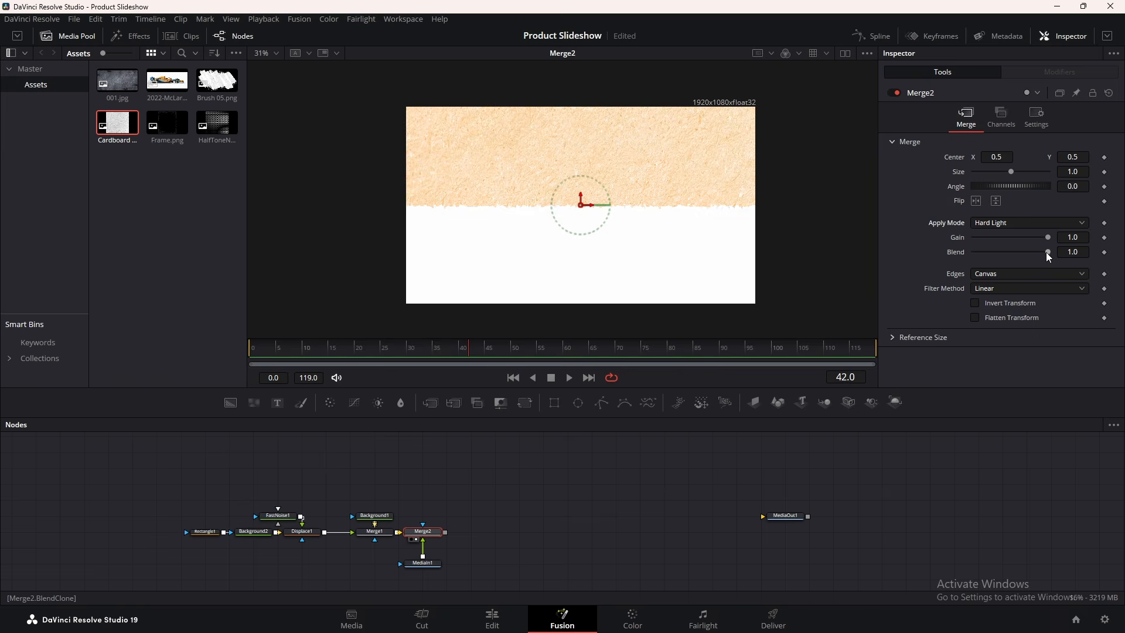
pyautogui.moveTo(1046, 252); pyautogui.dragTo(991, 255)
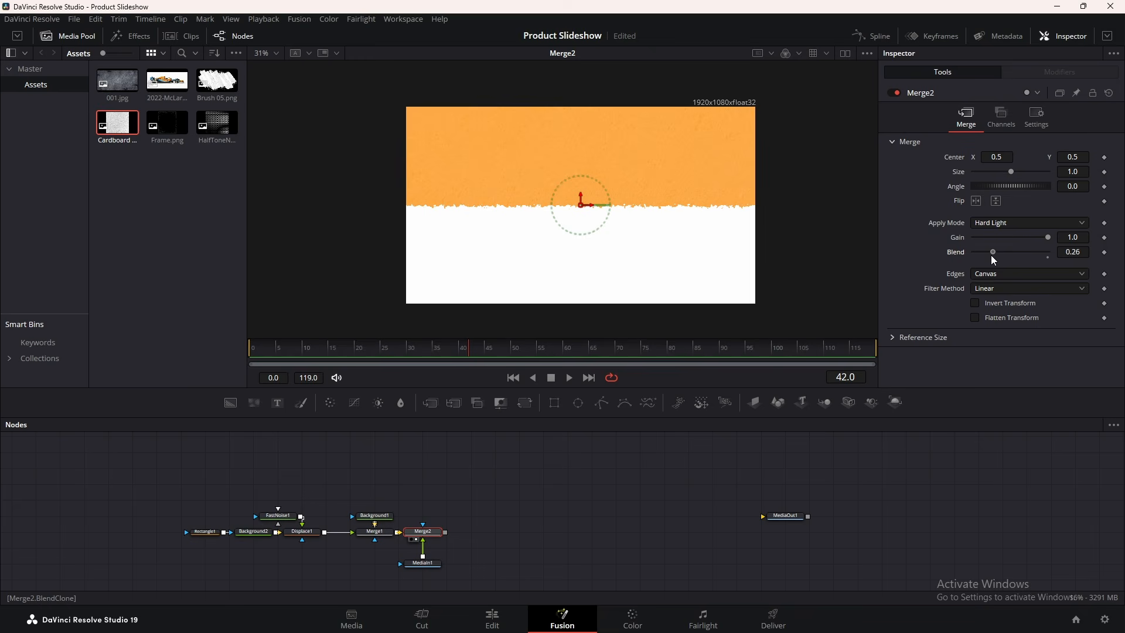
pyautogui.moveTo(117, 81); pyautogui.dragTo(445, 533)
# Set Merge3 to Hard Light, scale 001.jpg to 2.12, shift it up-right, Blend 0.228
pyautogui.moveTo(514, 562); pyautogui.dragTo(466, 531)
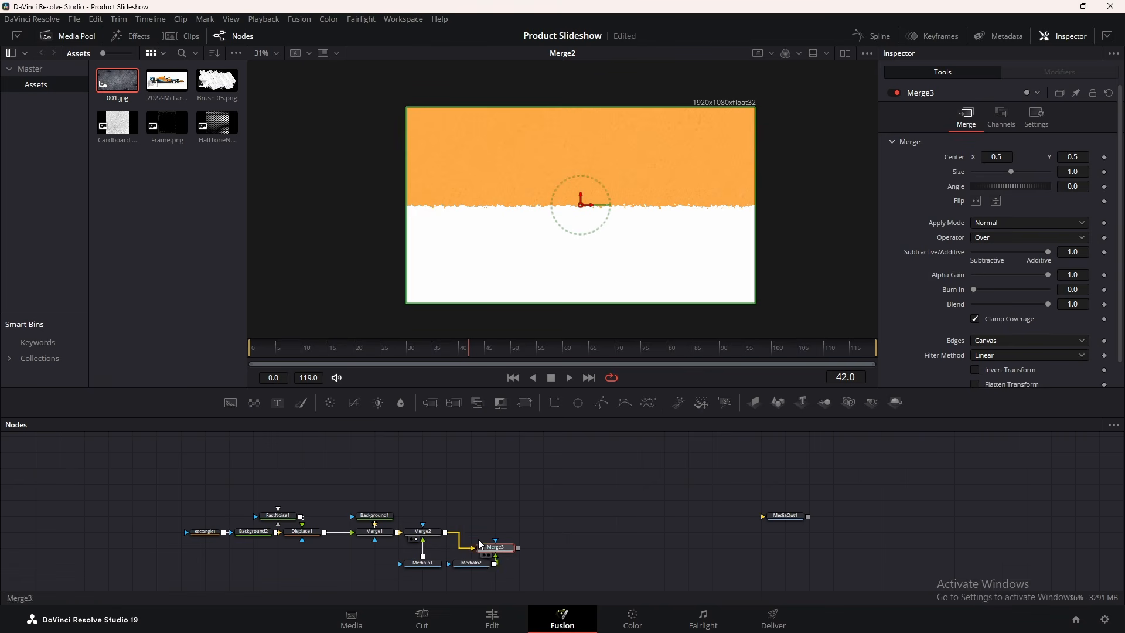
pyautogui.click(996, 221)
pyautogui.scroll(-3, 989, 346)
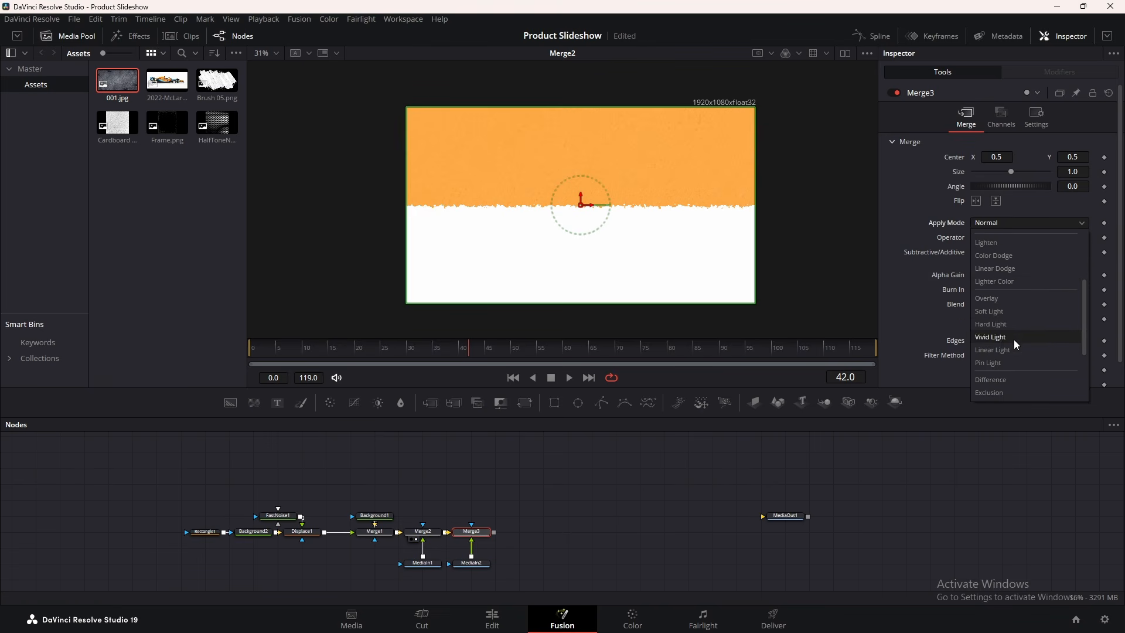
pyautogui.click(1000, 324)
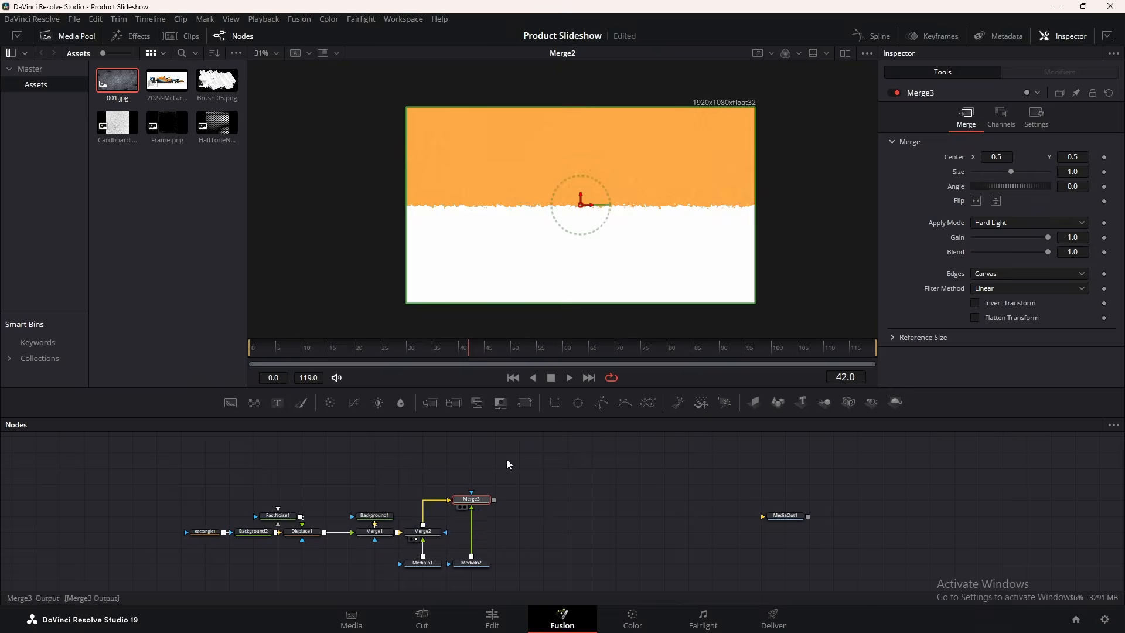
pyautogui.press('1')
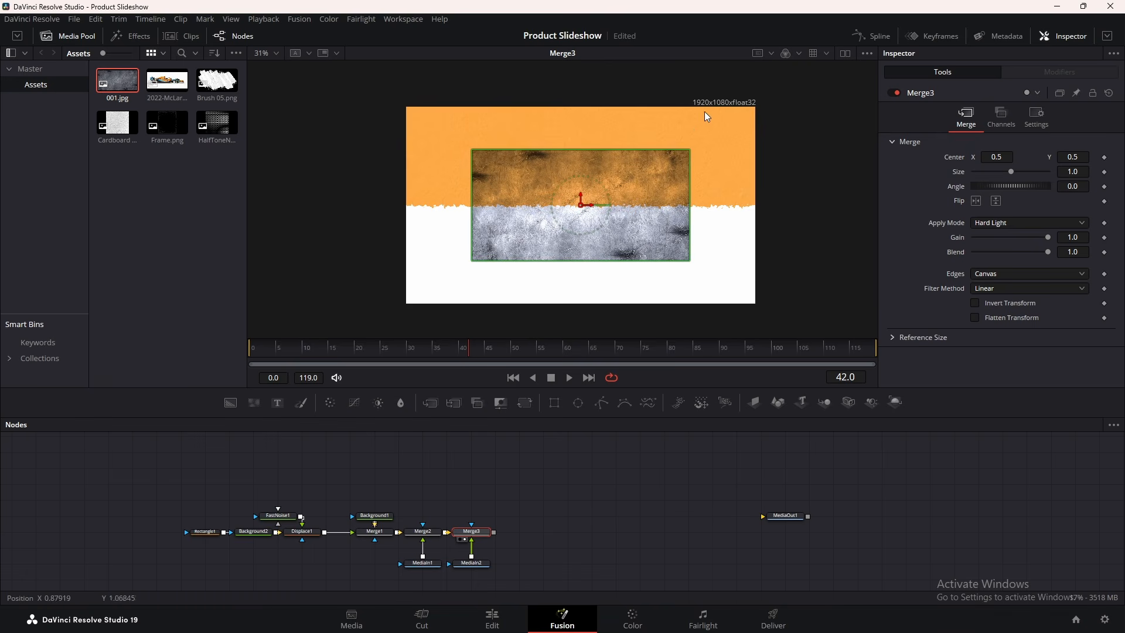
pyautogui.moveTo(689, 148); pyautogui.dragTo(804, 104)
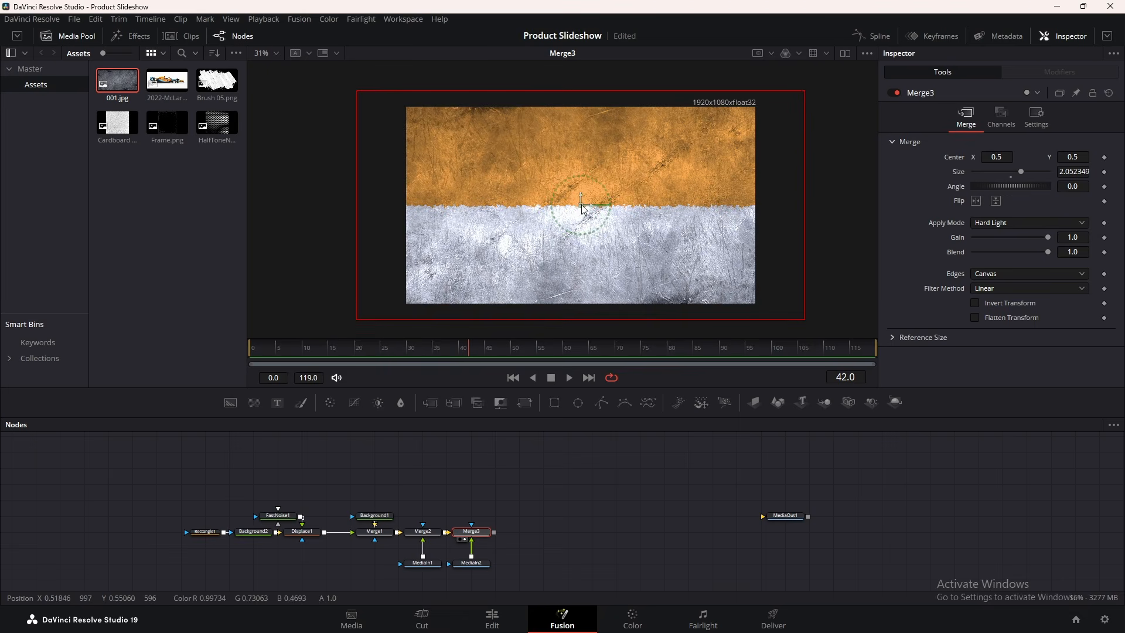
pyautogui.moveTo(581, 205); pyautogui.dragTo(636, 187)
pyautogui.moveTo(1046, 251); pyautogui.dragTo(989, 248)
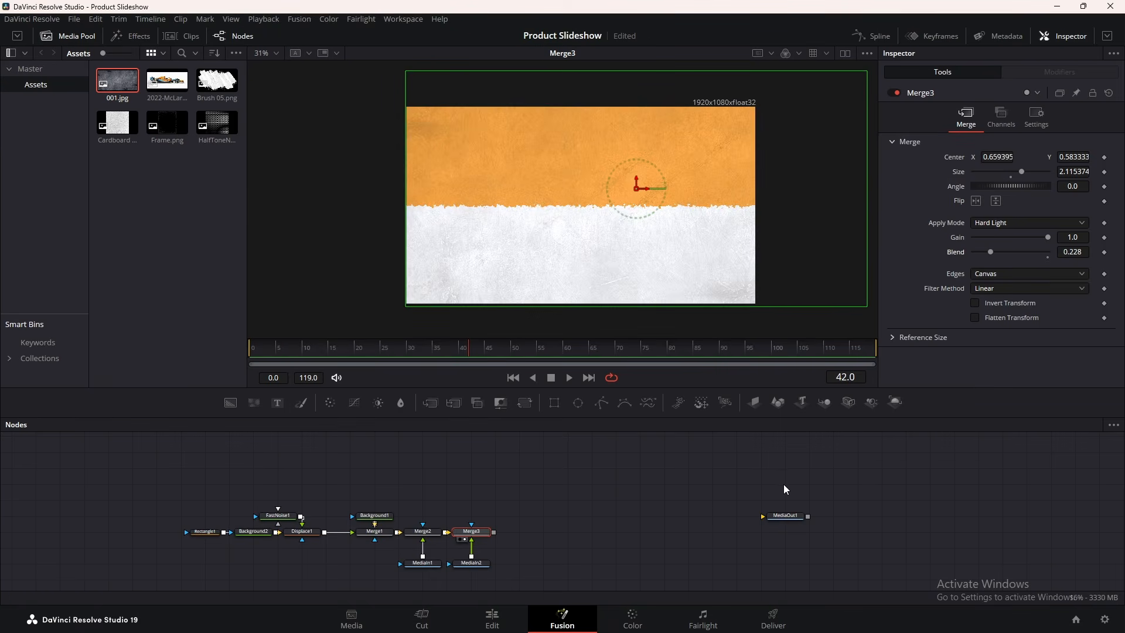
# Overlay the HalfTone texture via Merge4 in Hard Light at Blend 0.252
pyautogui.moveTo(216, 123); pyautogui.dragTo(487, 435)
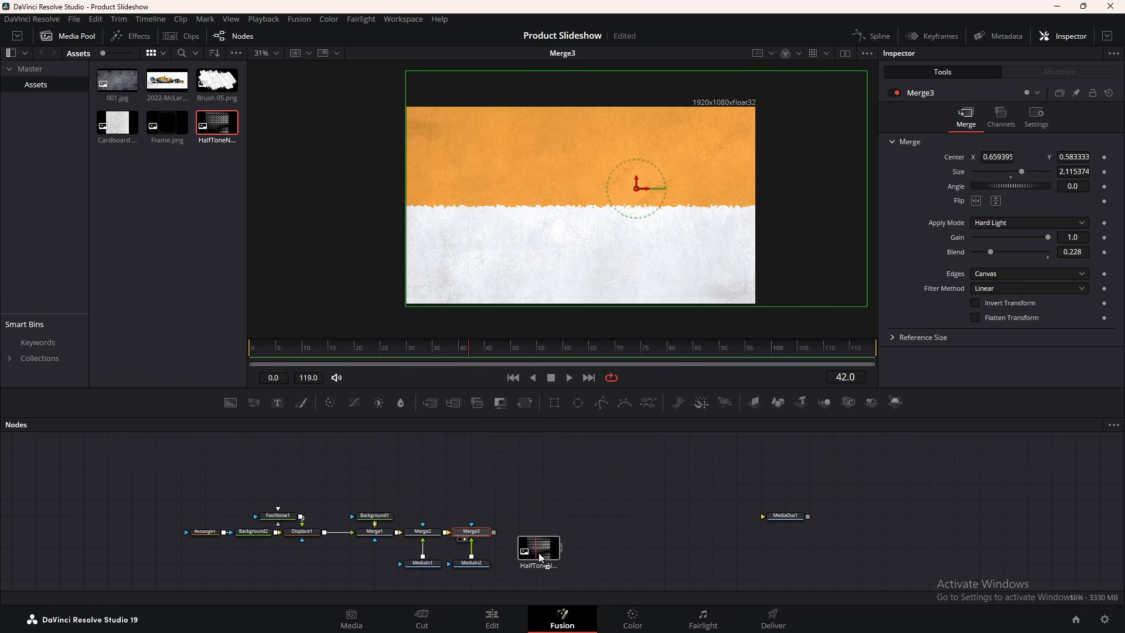
pyautogui.moveTo(539, 553); pyautogui.dragTo(493, 530)
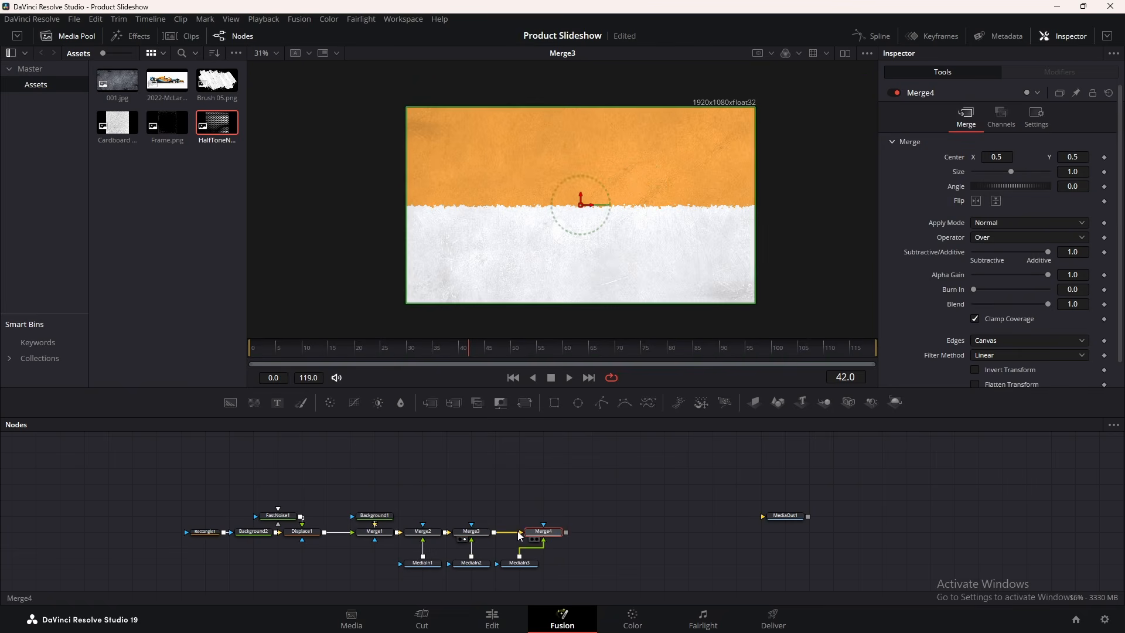
pyautogui.click(995, 224)
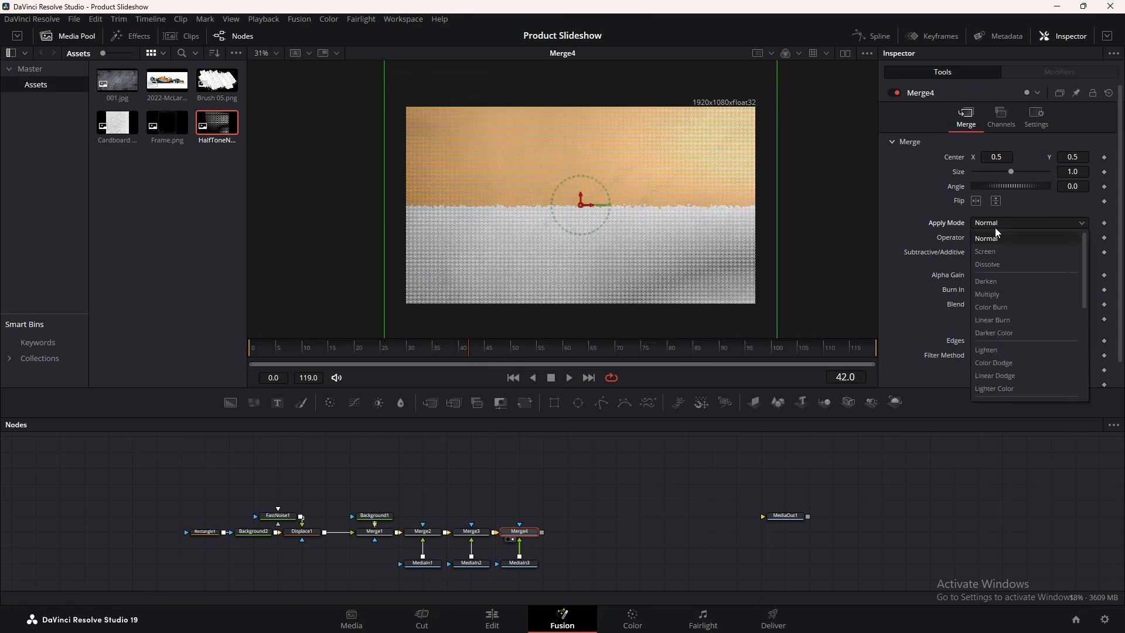
pyautogui.scroll(-3, 1004, 351)
pyautogui.click(1003, 351)
pyautogui.moveTo(1048, 252); pyautogui.dragTo(992, 252)
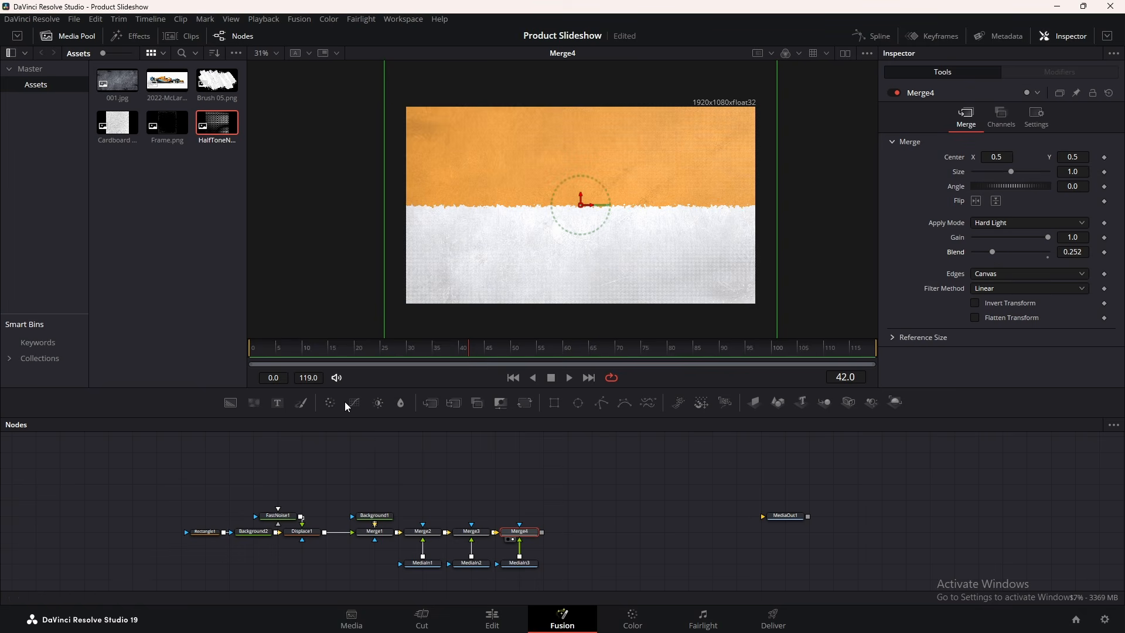
# Add BrightnessContrast1 at Brightness -0.08 and Lift -0.029, comparing against Merge1 in split viewers
pyautogui.moveTo(352, 404); pyautogui.dragTo(594, 533)
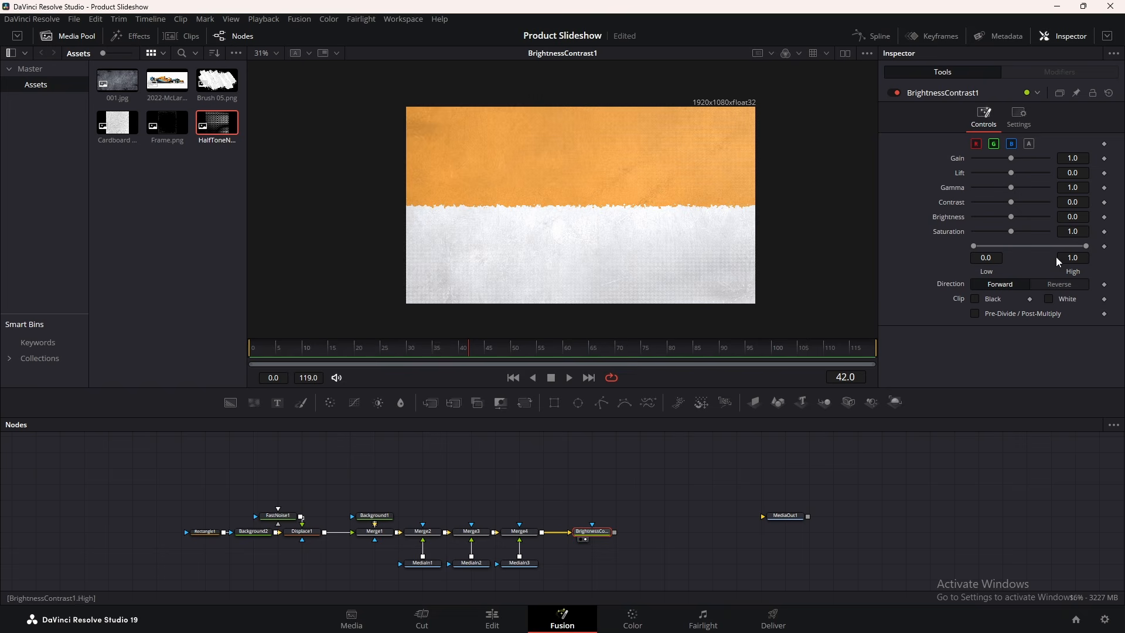
pyautogui.moveTo(1082, 217); pyautogui.dragTo(1036, 218)
pyautogui.moveTo(1080, 174); pyautogui.dragTo(1113, 203)
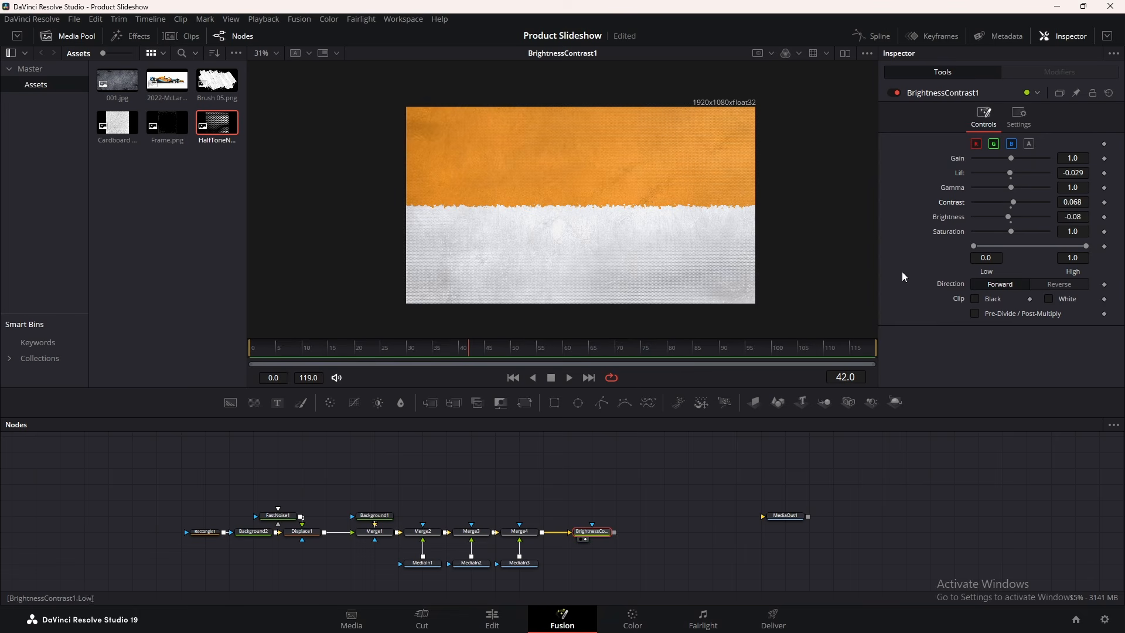
pyautogui.click(845, 53)
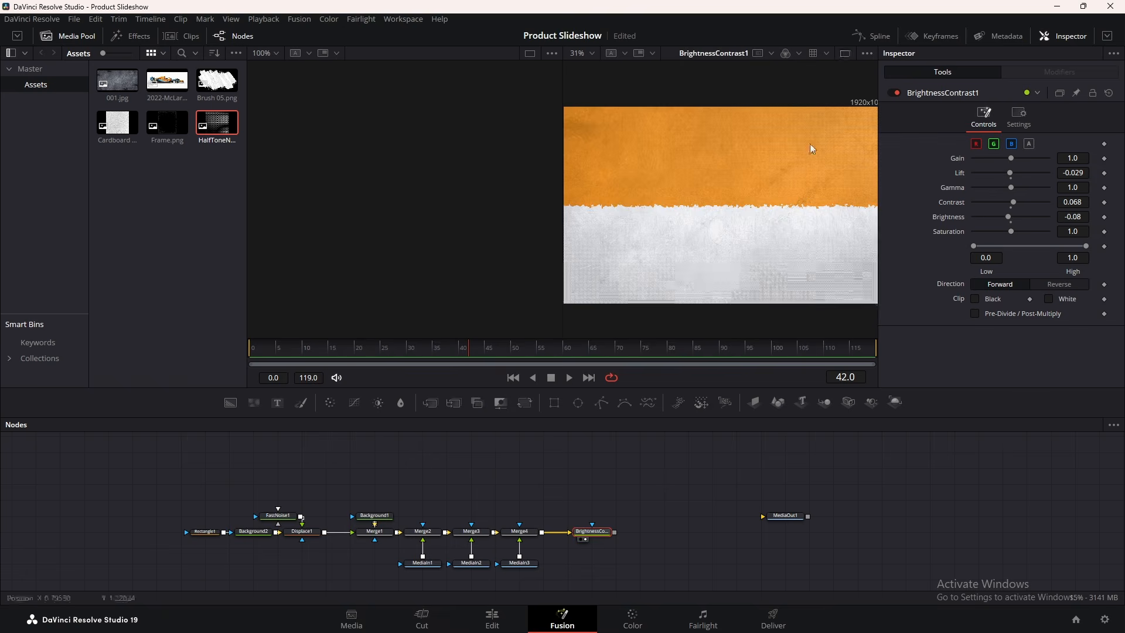
pyautogui.click(364, 539)
pyautogui.scroll(-2, 460, 236)
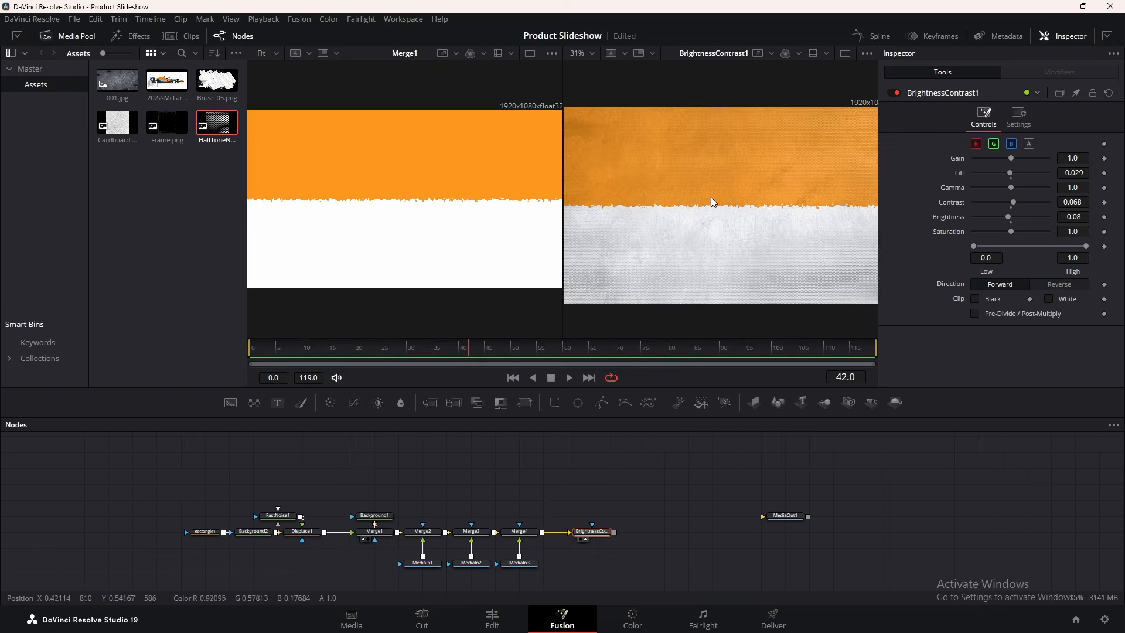
pyautogui.scroll(-2, 713, 204)
pyautogui.click(845, 52)
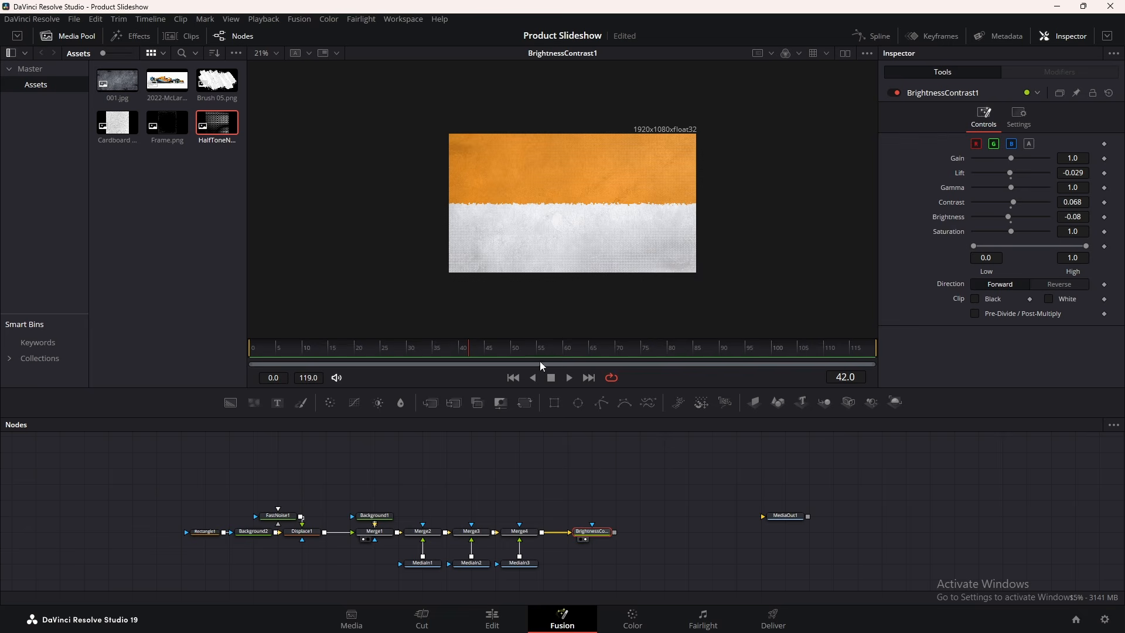
# Select every node in the graph and wrap the chain in an Underlay
pyautogui.moveTo(625, 452); pyautogui.dragTo(95, 591)
pyautogui.hotkey('shift', 'space')
pyautogui.write('disp')
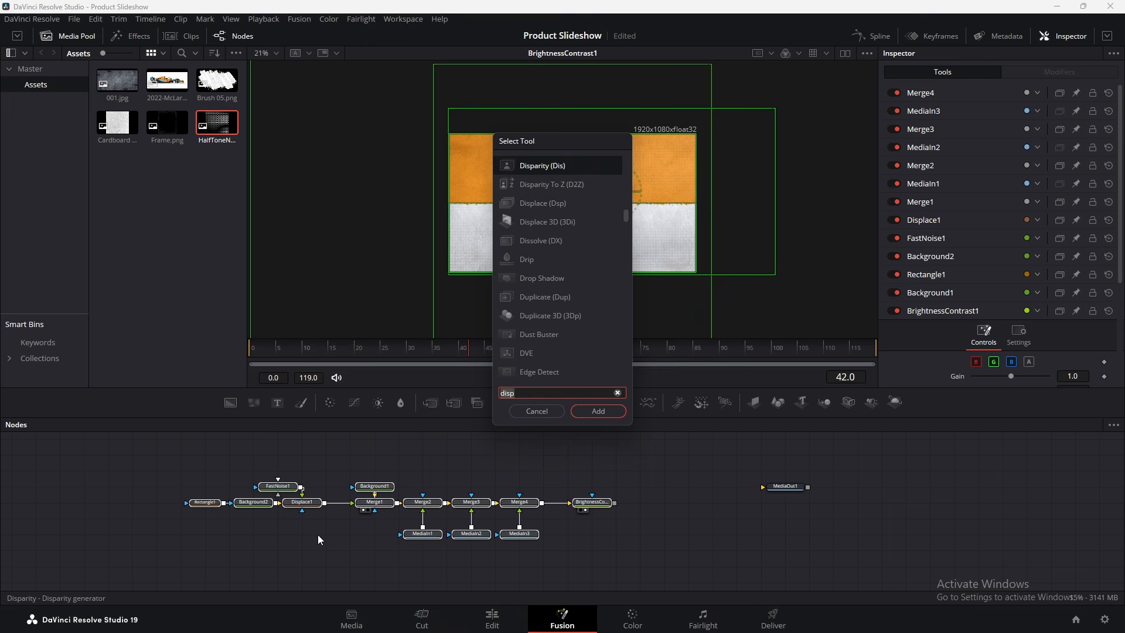
pyautogui.press('BackSpace')
pyautogui.press('BackSpace')
pyautogui.press('BackSpace')
pyautogui.press('BackSpace')
pyautogui.write('unde')
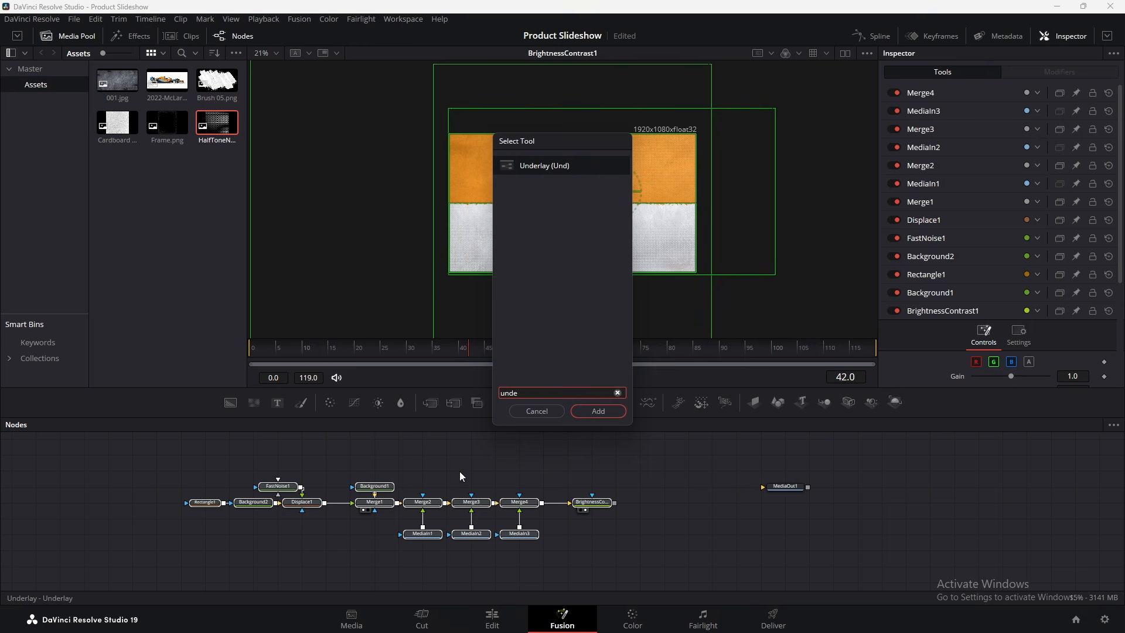
pyautogui.press('Return')
pyautogui.click(940, 92)
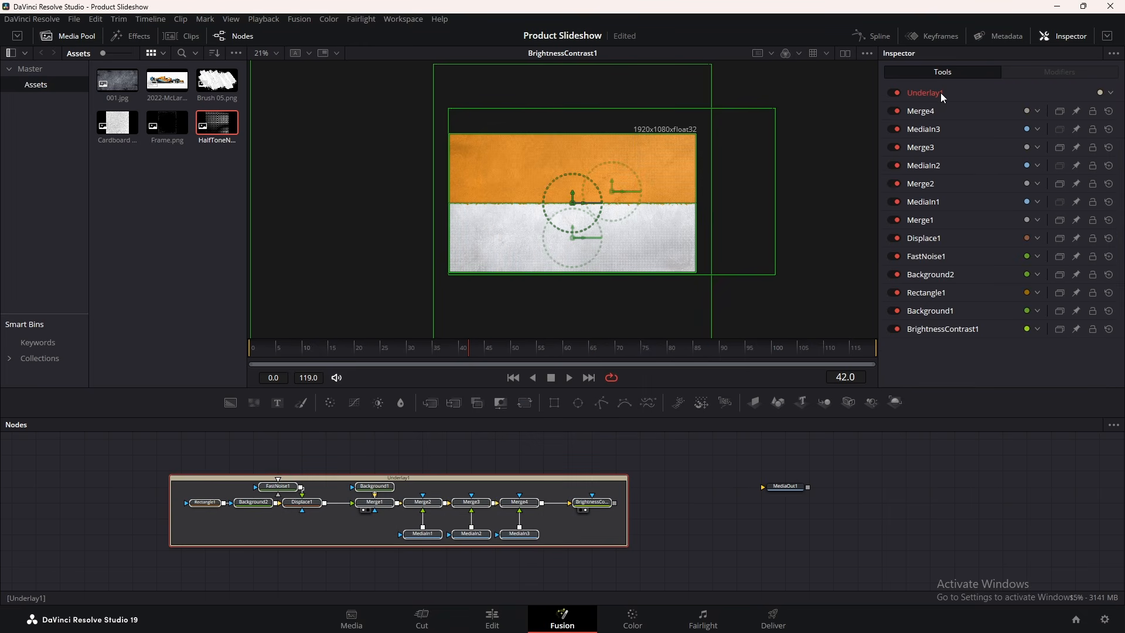
# Rename the underlay 'Background', colour it Apricot, and move it left
pyautogui.press('F2')
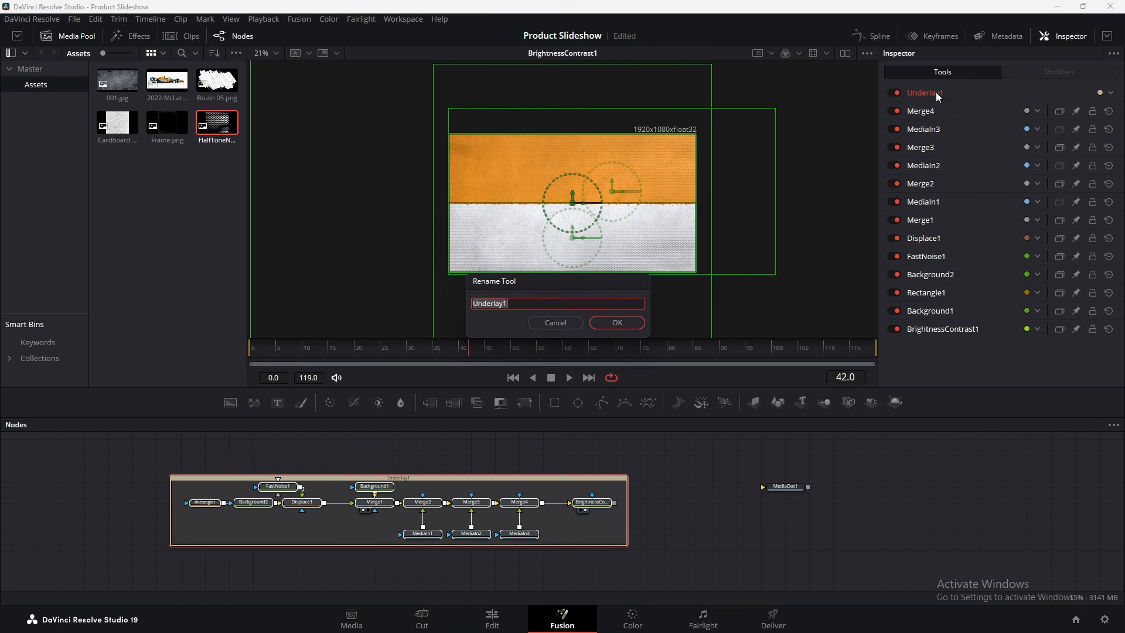
pyautogui.write('Background')
pyautogui.click(638, 320)
pyautogui.click(1111, 93)
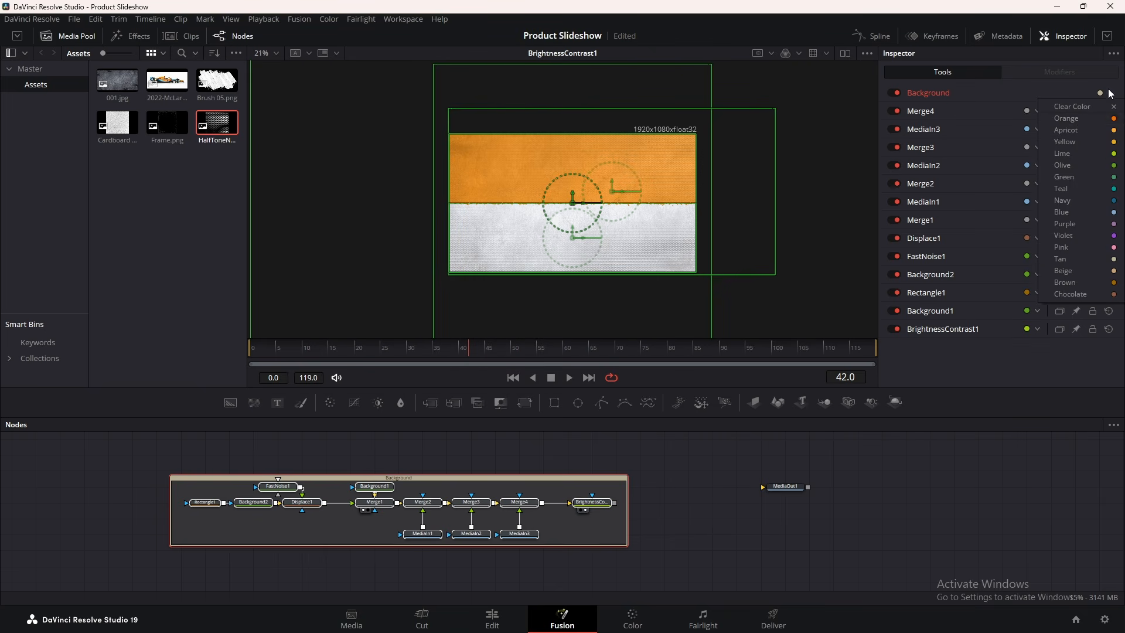
pyautogui.click(1112, 134)
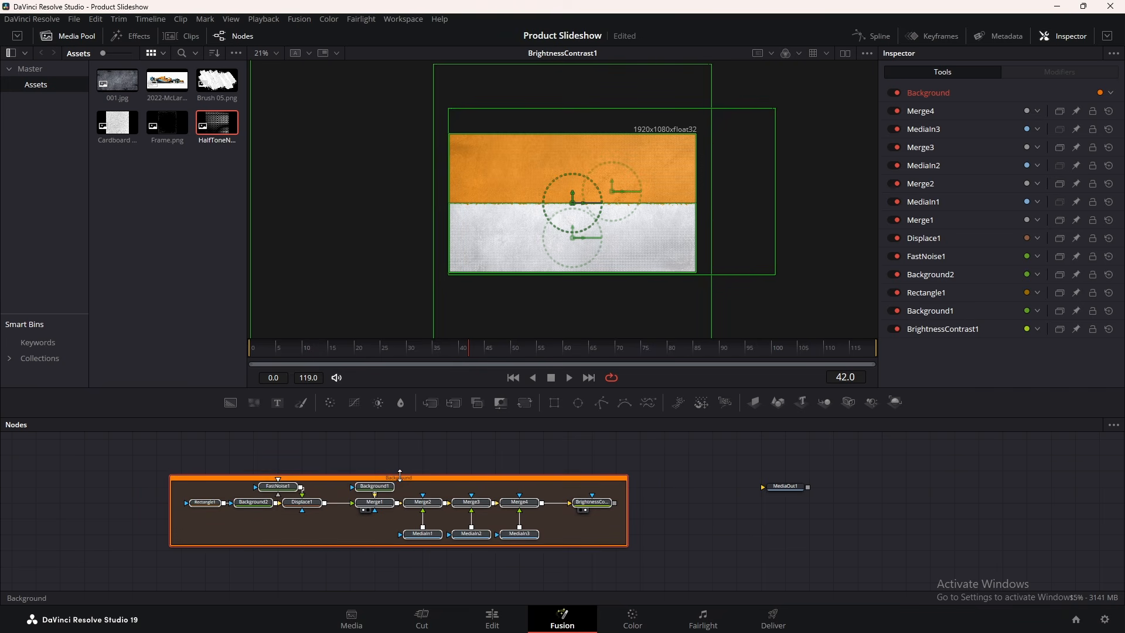
pyautogui.moveTo(404, 477); pyautogui.dragTo(193, 494)
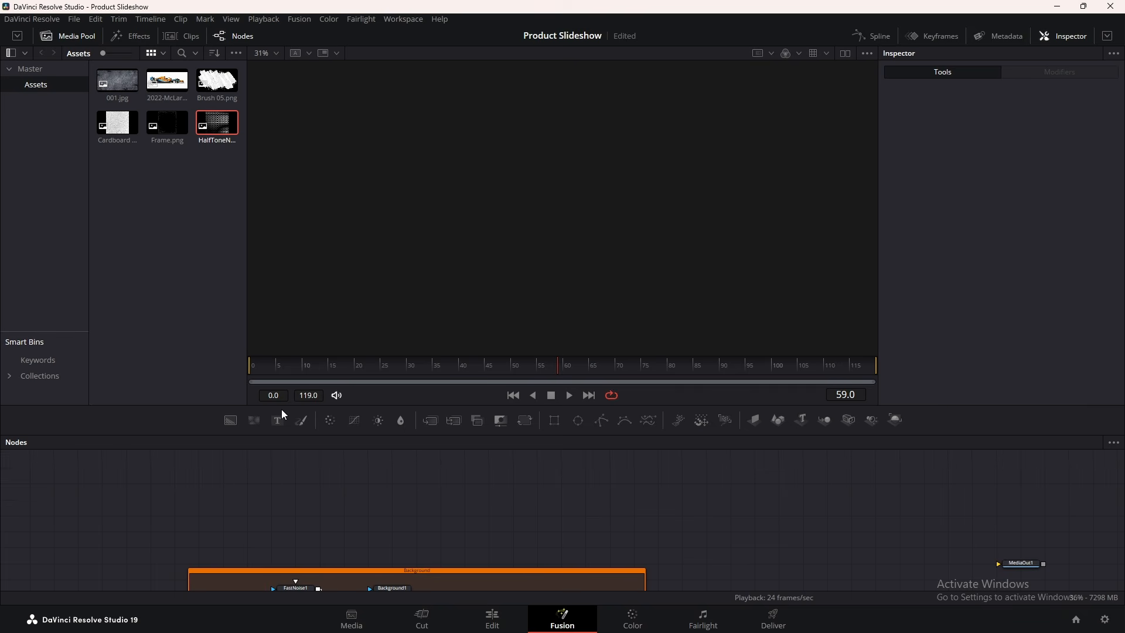
# Add a Background3 node sized 517 × 2065 with Auto Resolution turned off
pyautogui.moveTo(230, 420); pyautogui.dragTo(532, 167)
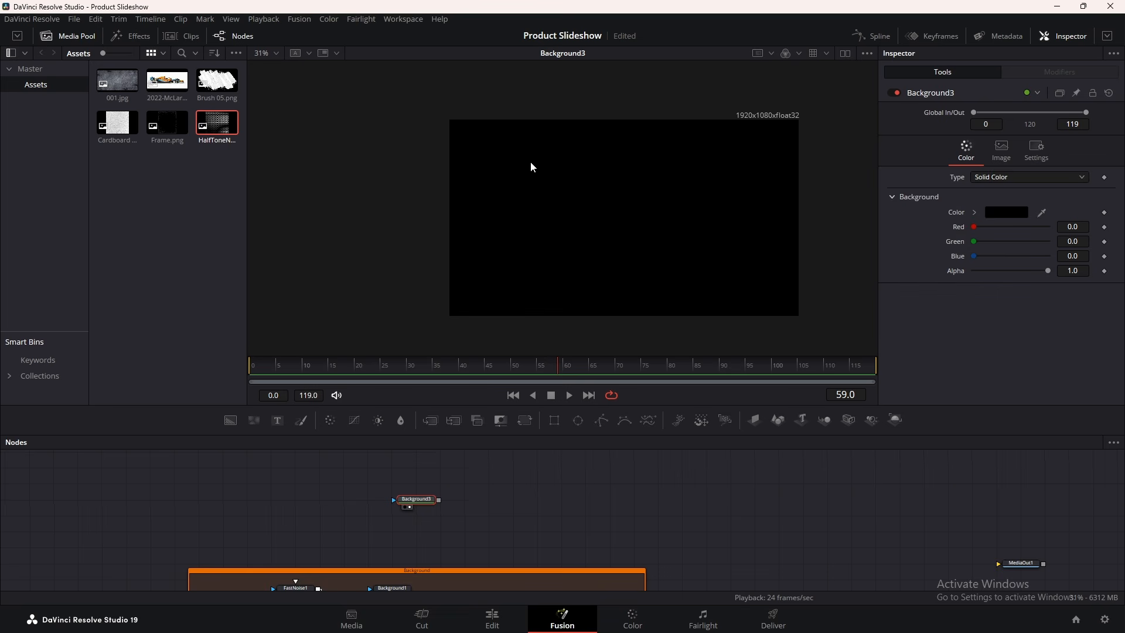
pyautogui.click(1004, 148)
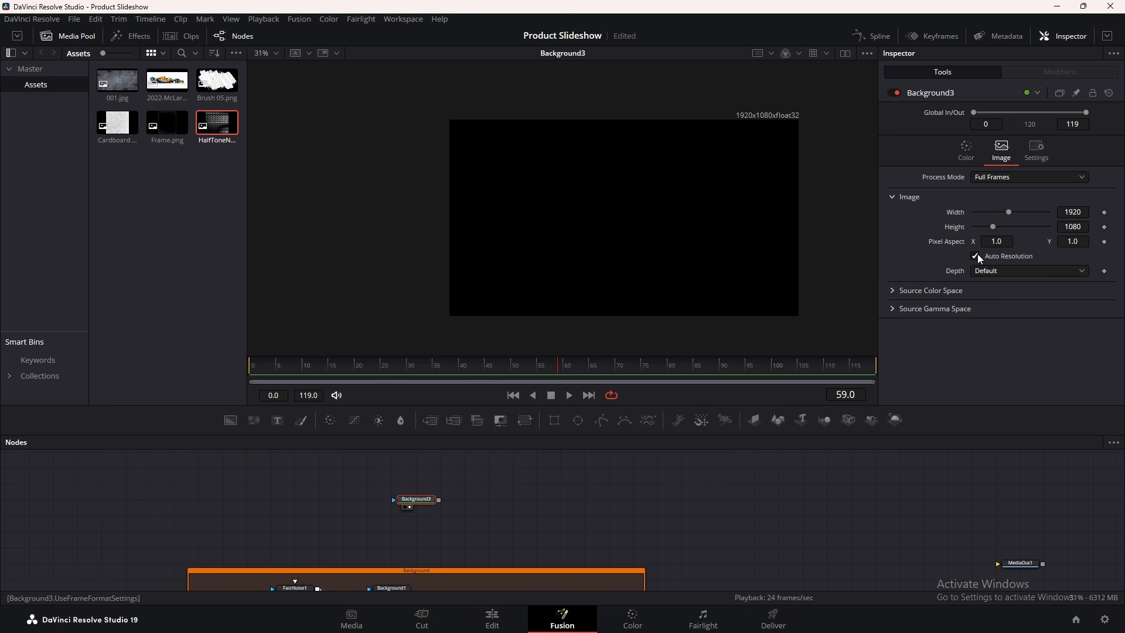
pyautogui.click(976, 256)
pyautogui.moveTo(1007, 215)
pyautogui.mouseDown()
pyautogui.moveTo(983, 212)
pyautogui.moveTo(1012, 227)
pyautogui.mouseUp()
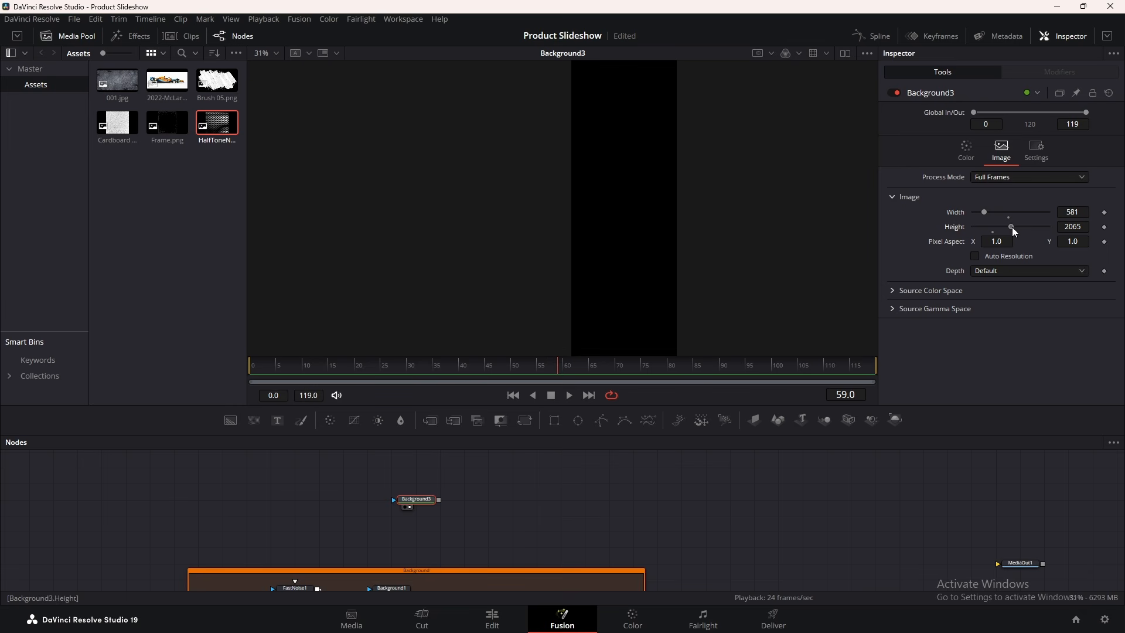
pyautogui.scroll(-7, 712, 164)
pyautogui.scroll(5, 710, 163)
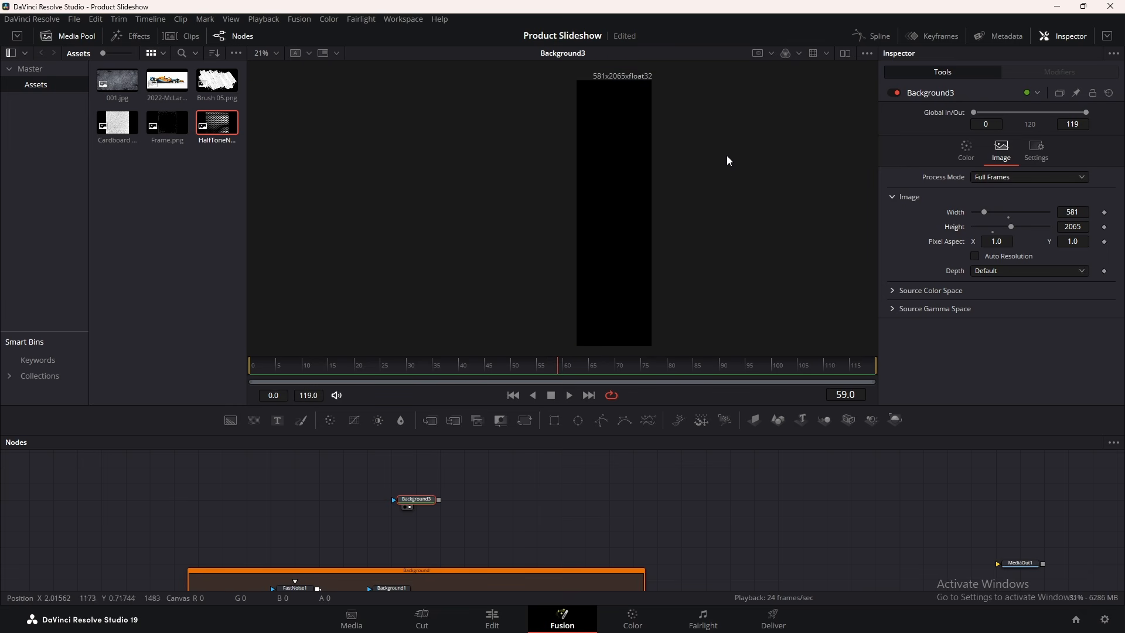
pyautogui.moveTo(985, 212); pyautogui.dragTo(983, 213)
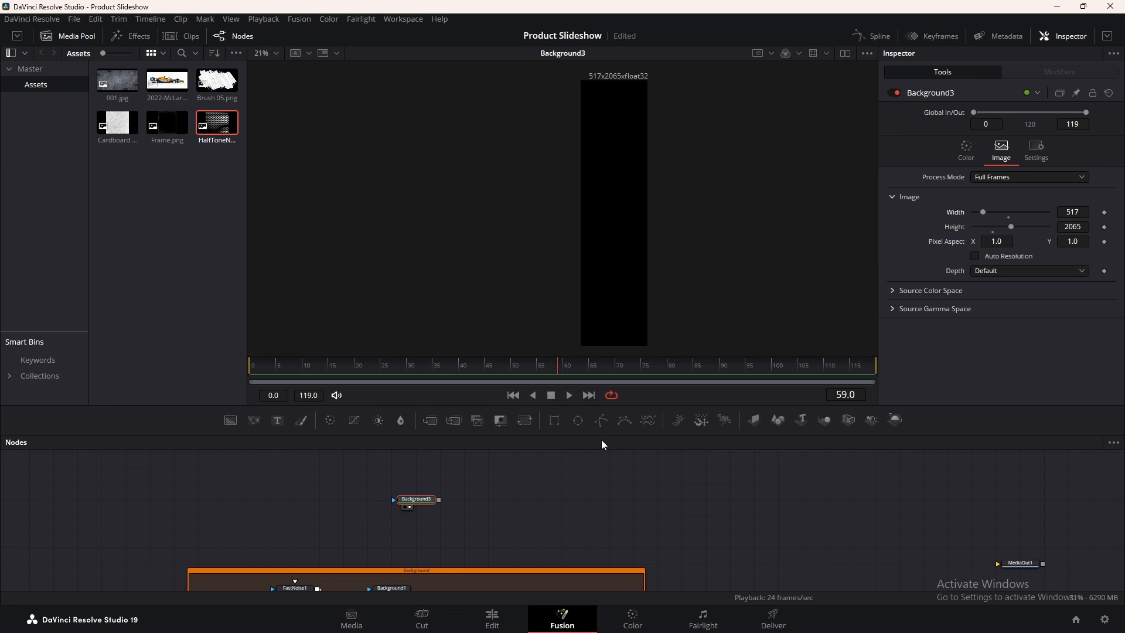
pyautogui.click(982, 148)
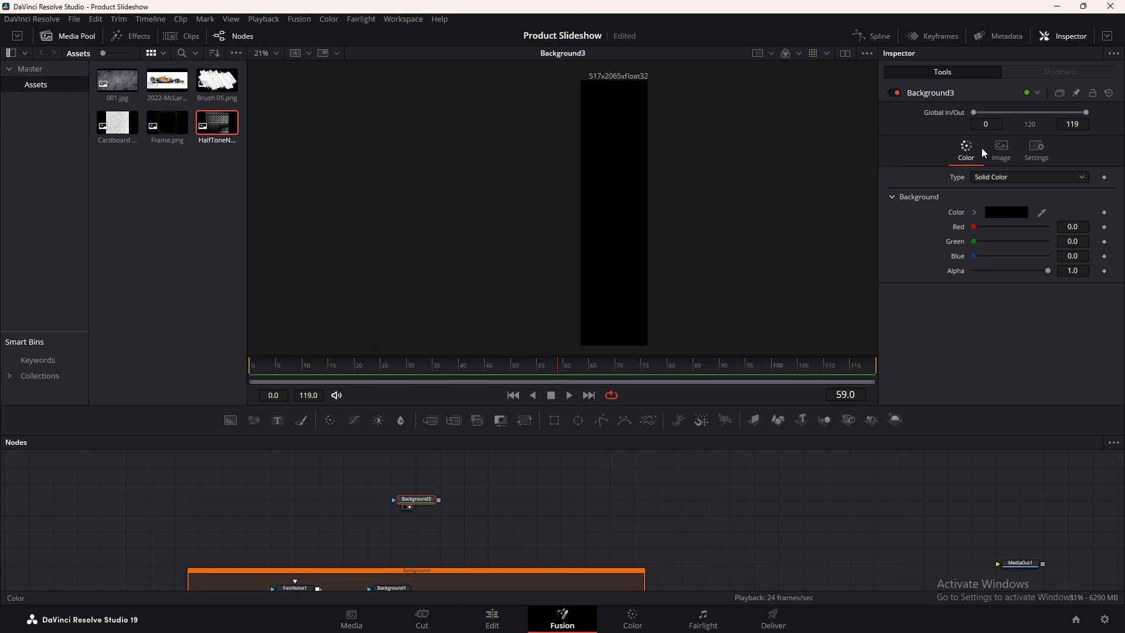
# Make Background3 a vertical gradient with Start 0.5/1 and End 0.5/0
pyautogui.click(995, 177)
pyautogui.click(989, 245)
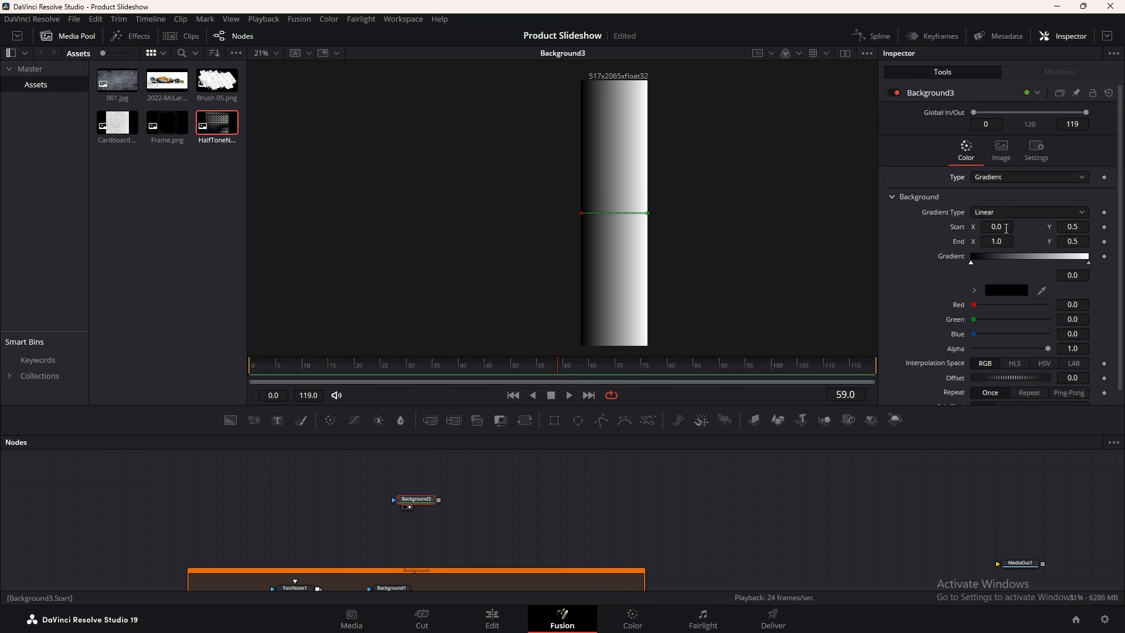
pyautogui.click(1007, 228)
pyautogui.press('Tab')
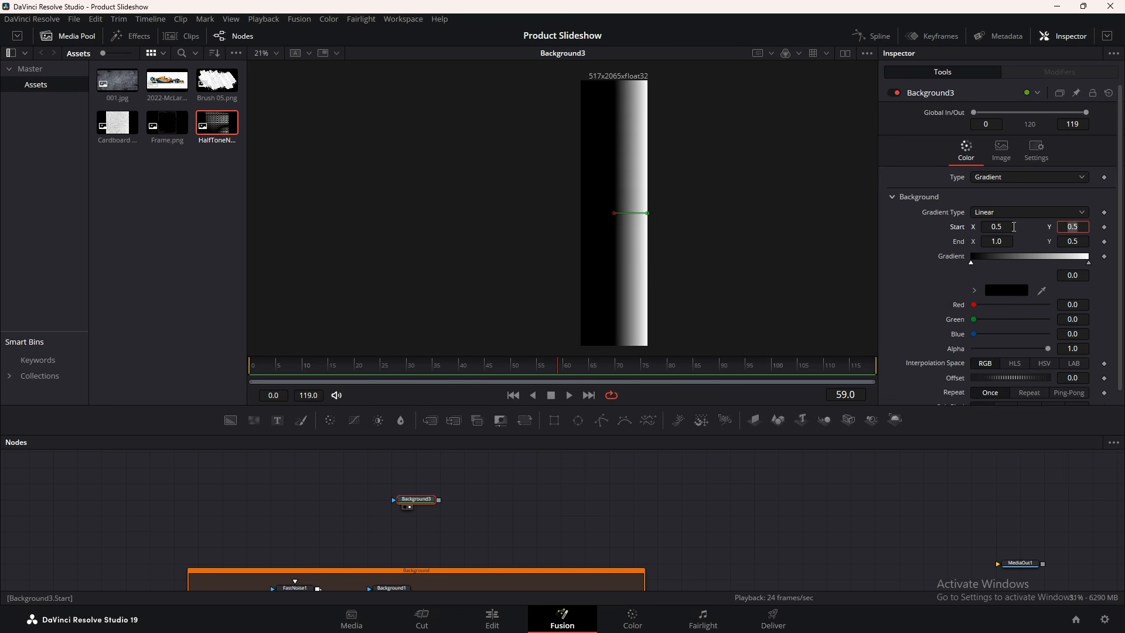
pyautogui.write('1')
pyautogui.press('Tab')
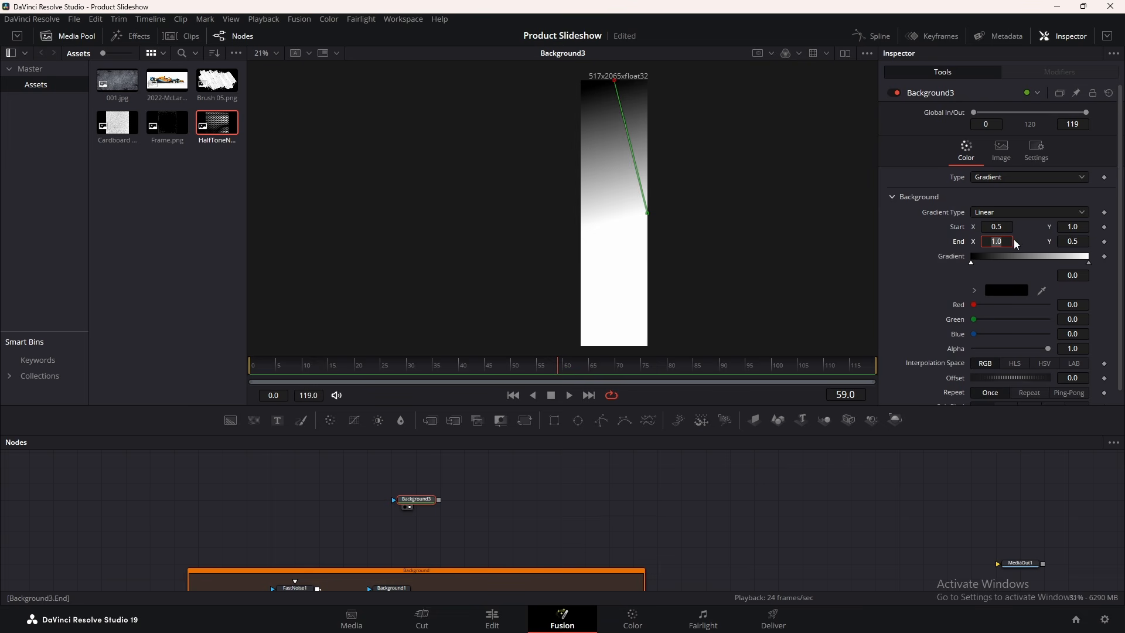
pyautogui.press('Tab')
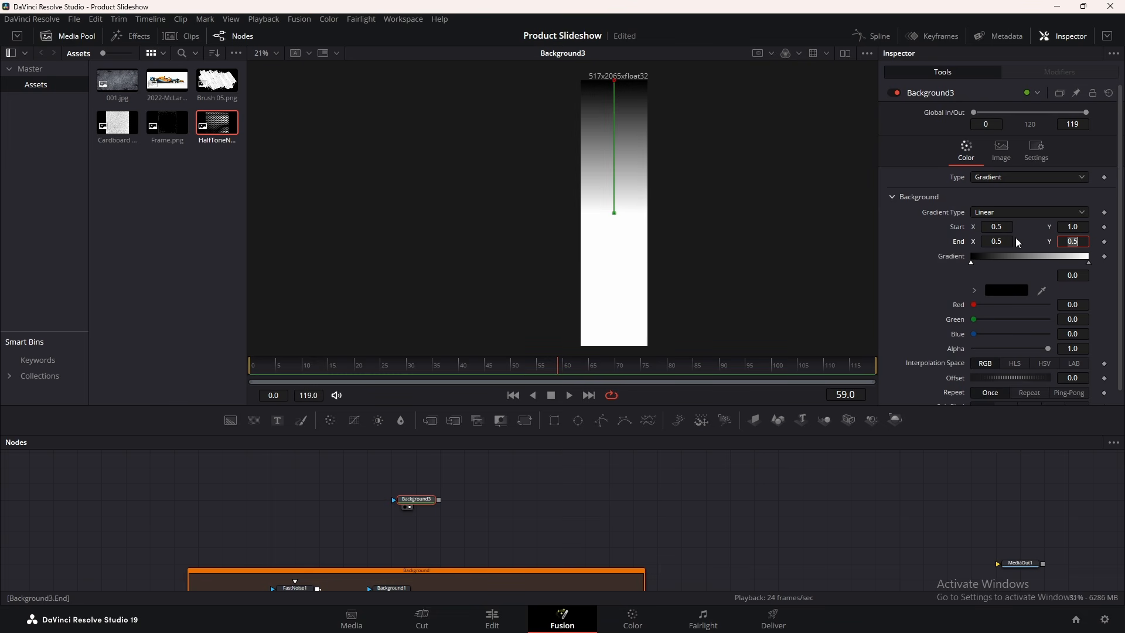
pyautogui.write('0')
pyautogui.press('Tab')
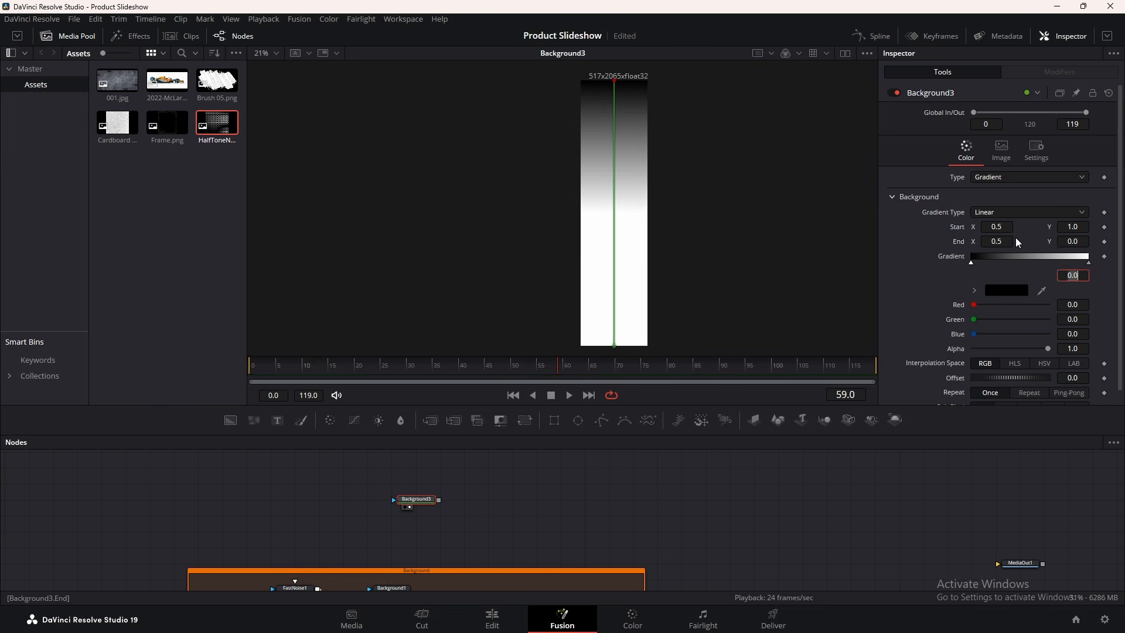
# Keyframe the gradient Offset at 1.0 on frame 0 and -1 at a later frame
pyautogui.moveTo(284, 366); pyautogui.dragTo(163, 367)
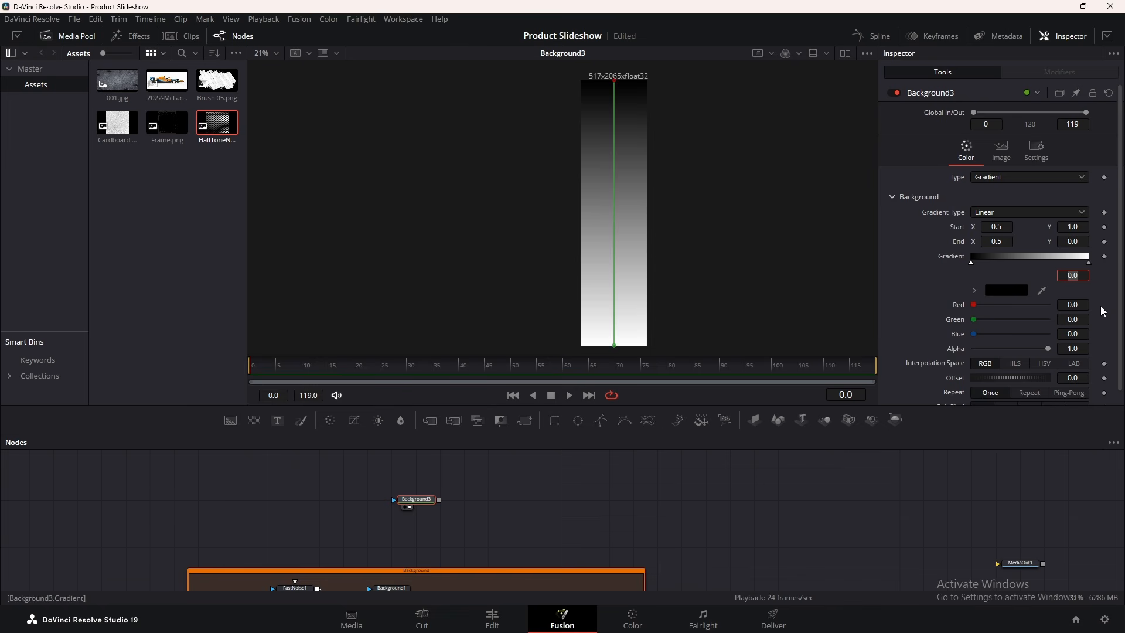
pyautogui.scroll(-1, 1097, 335)
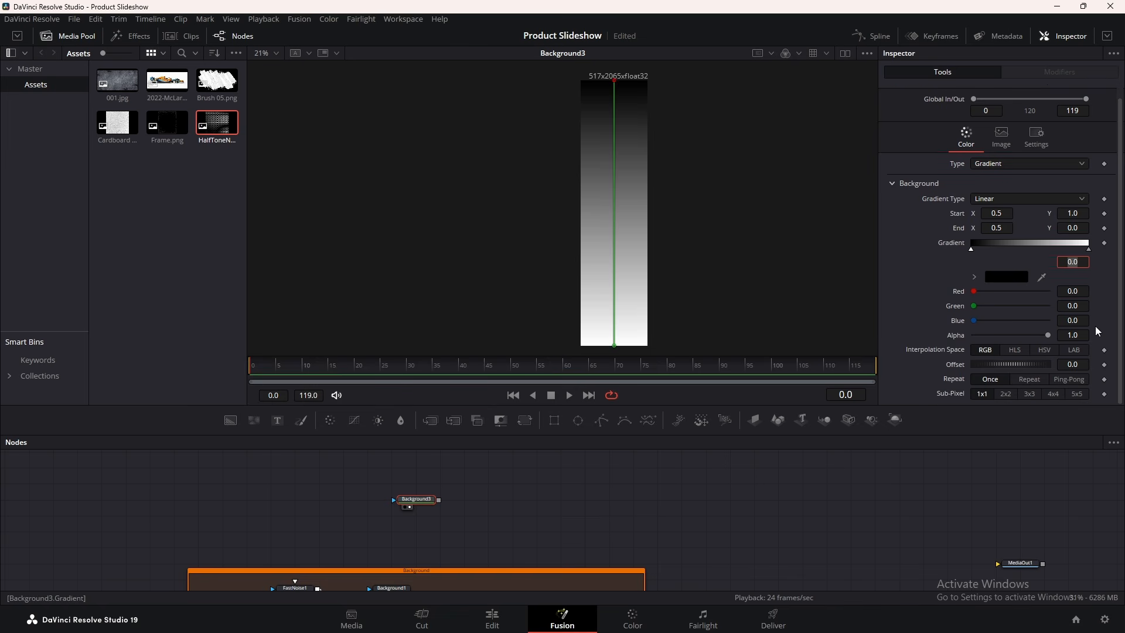
pyautogui.click(1105, 365)
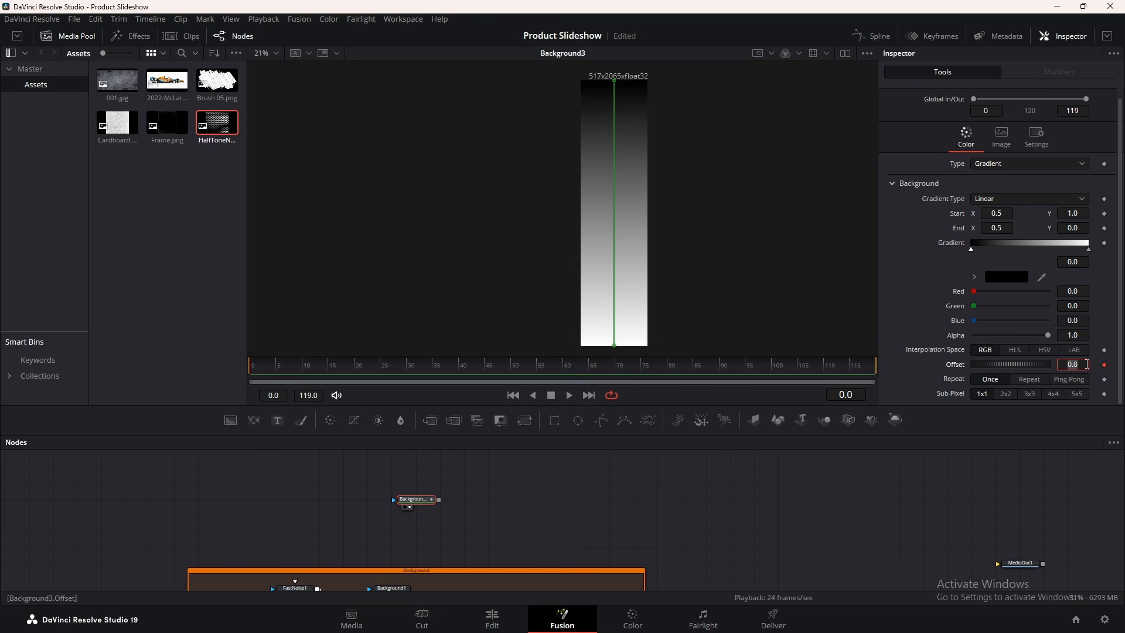
pyautogui.write('1')
pyautogui.press('Return')
pyautogui.click(361, 370)
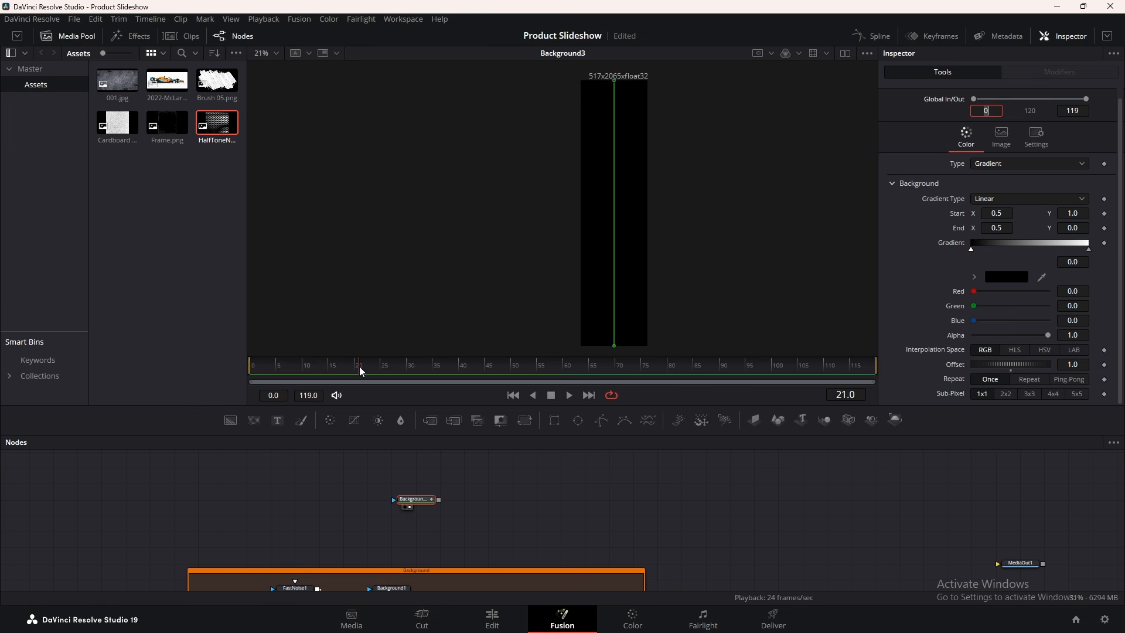
pyautogui.moveTo(360, 371); pyautogui.dragTo(493, 362)
pyautogui.click(1070, 364)
pyautogui.write('-1')
pyautogui.press('Tab')
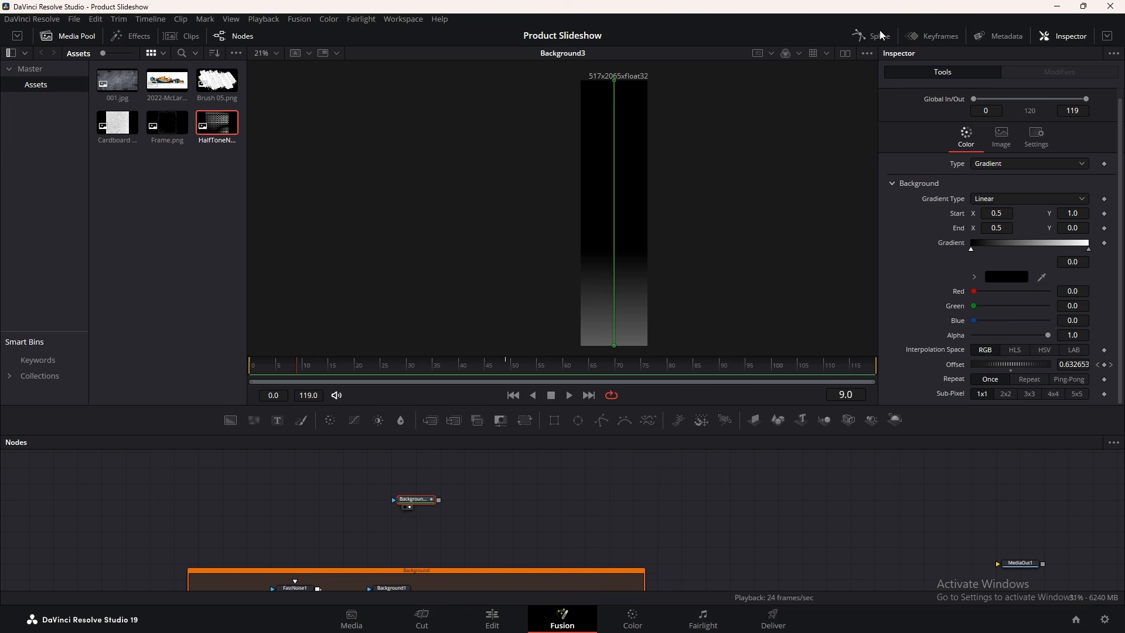
# Smooth the Offset keyframes in the Spline editor and set a locked ease of 50
pyautogui.click(876, 35)
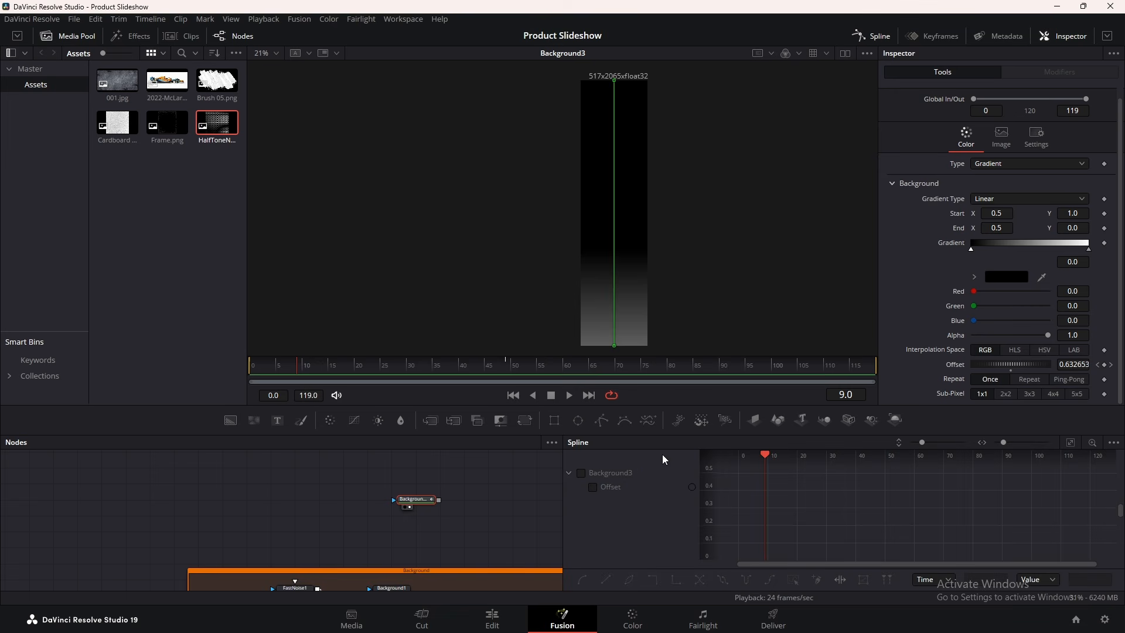
pyautogui.click(582, 473)
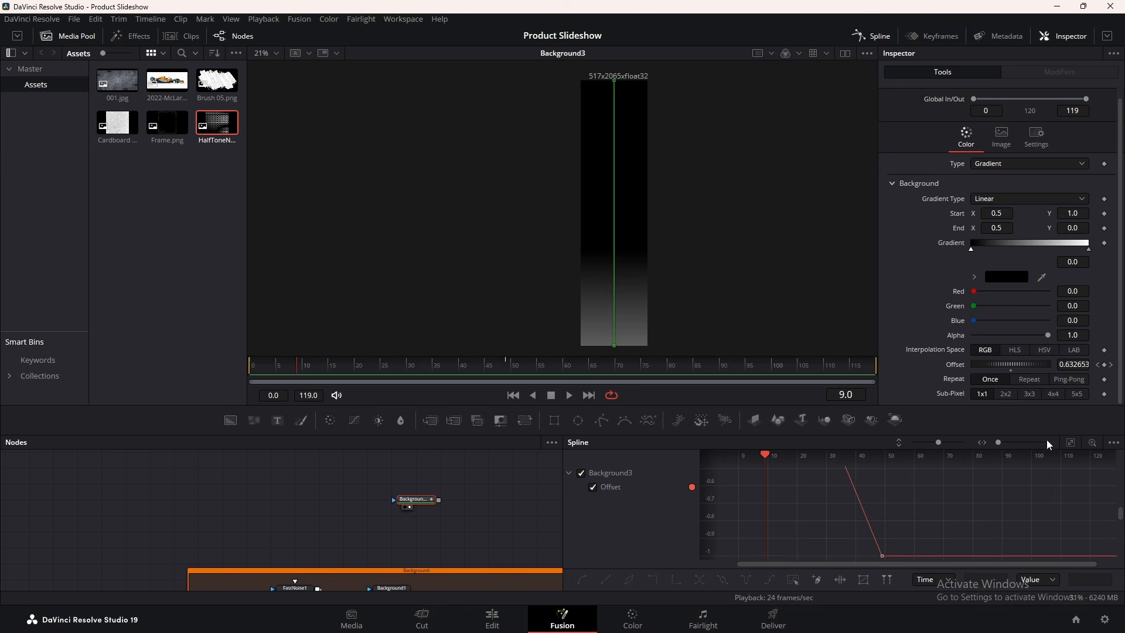
pyautogui.click(1070, 443)
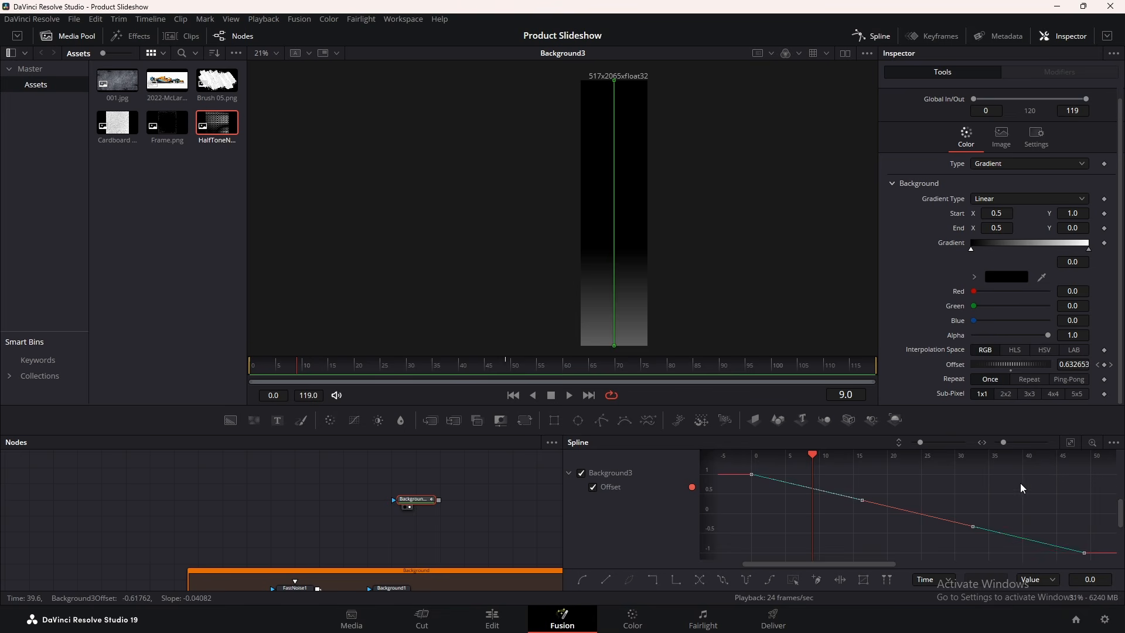
pyautogui.press('s')
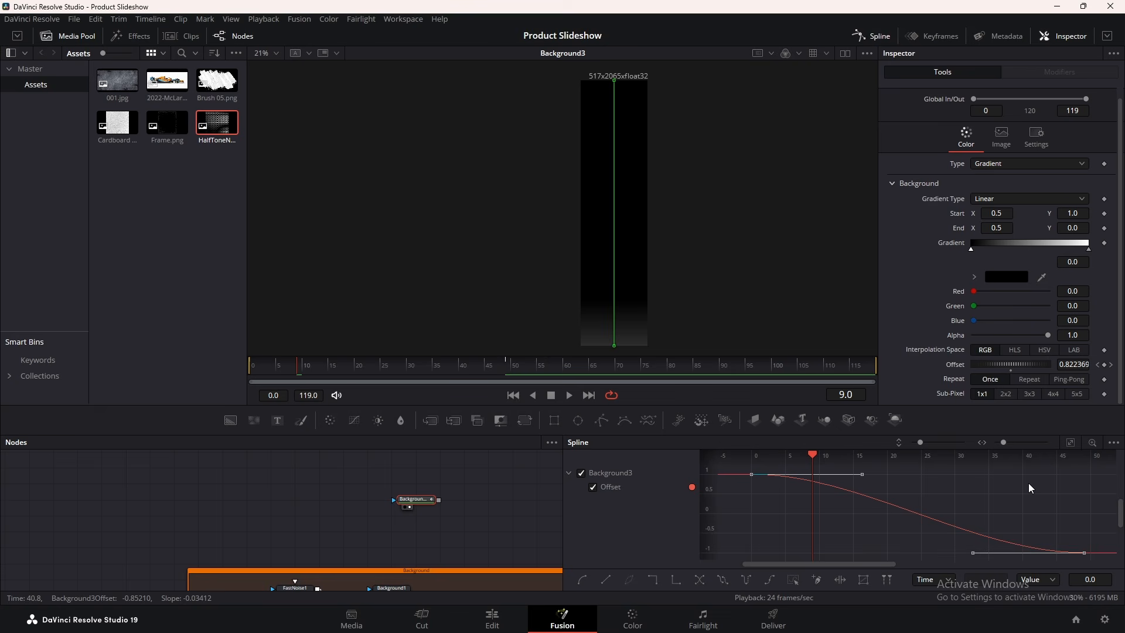
pyautogui.press('t')
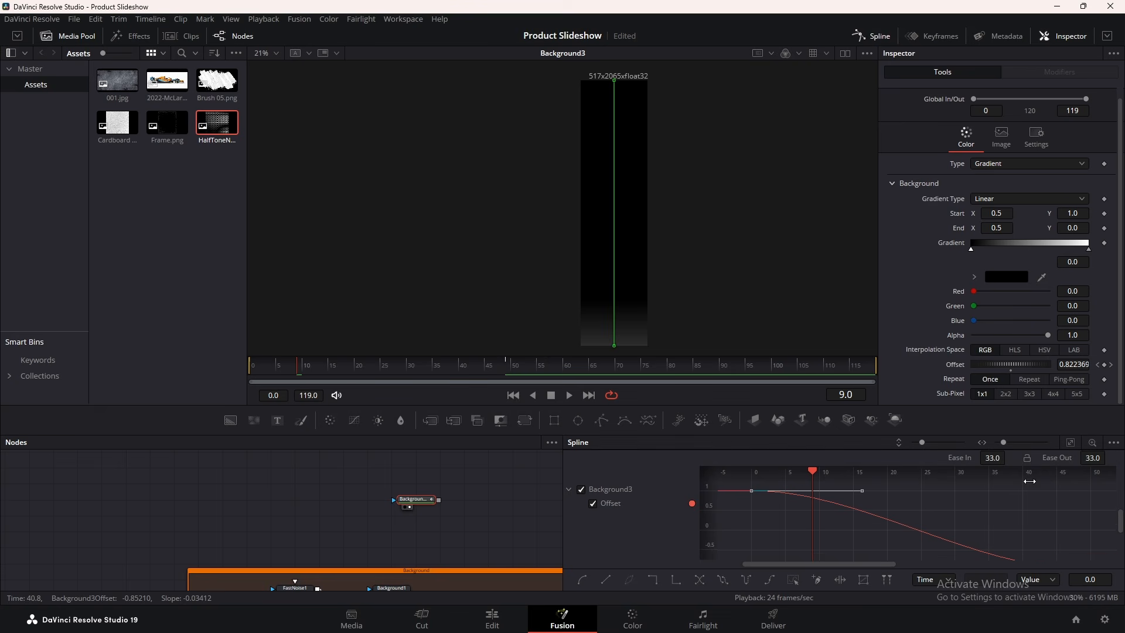
pyautogui.click(1027, 460)
pyautogui.click(998, 460)
pyautogui.write('50')
pyautogui.press('Return')
pyautogui.click(872, 36)
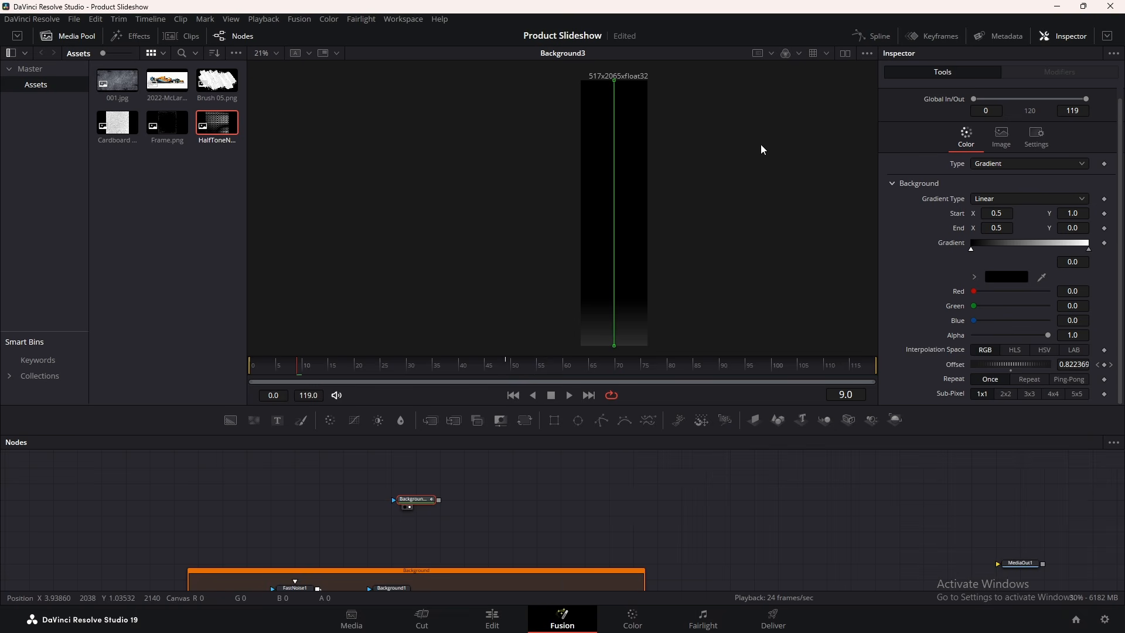
# Play back the gradient wipe and move Background3 left in the graph
pyautogui.press('space')
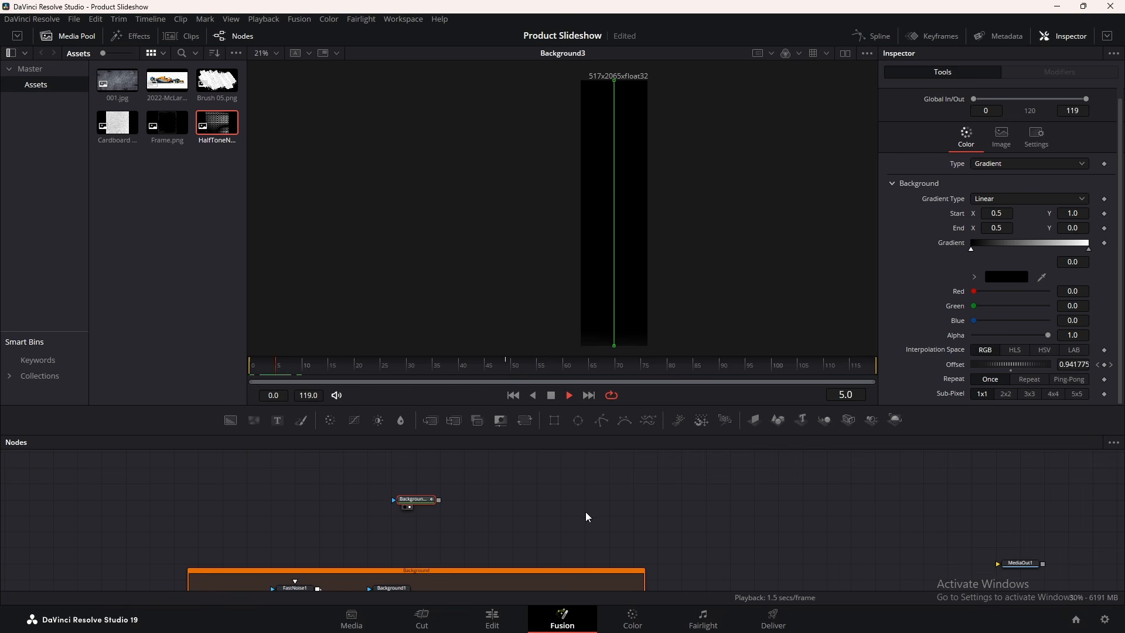
pyautogui.press('space')
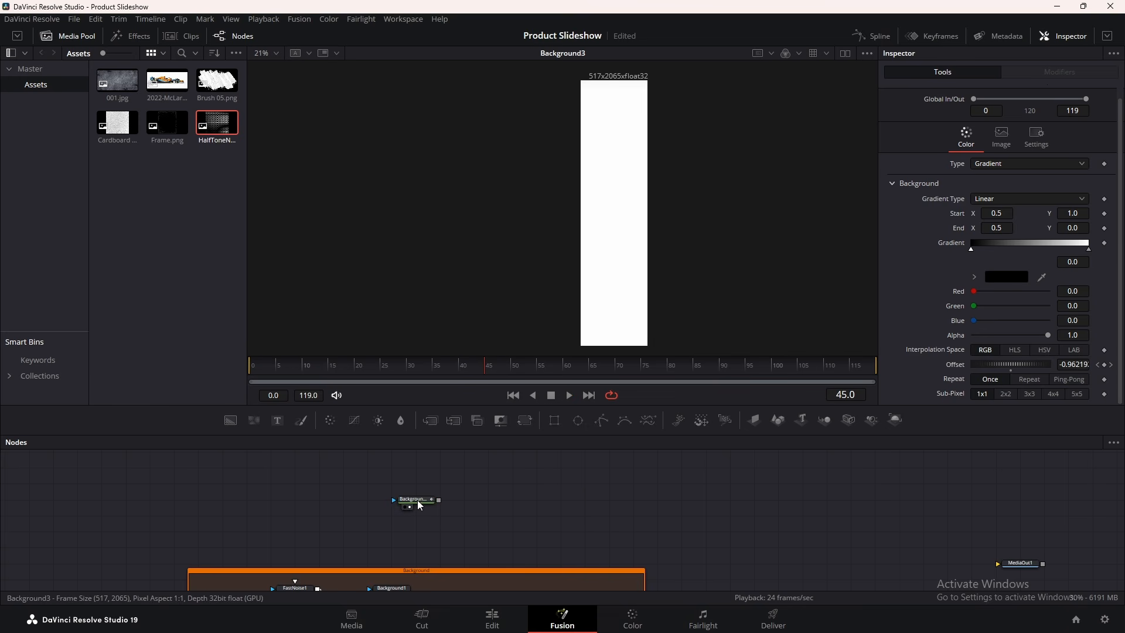
pyautogui.moveTo(419, 505); pyautogui.dragTo(349, 511)
# Add Scanlines1 after Background3 with Sharpness 2.0 and Frequency 6.24, plus a Rectangle2 node
pyautogui.hotkey('shift', 'space')
pyautogui.write('DISP')
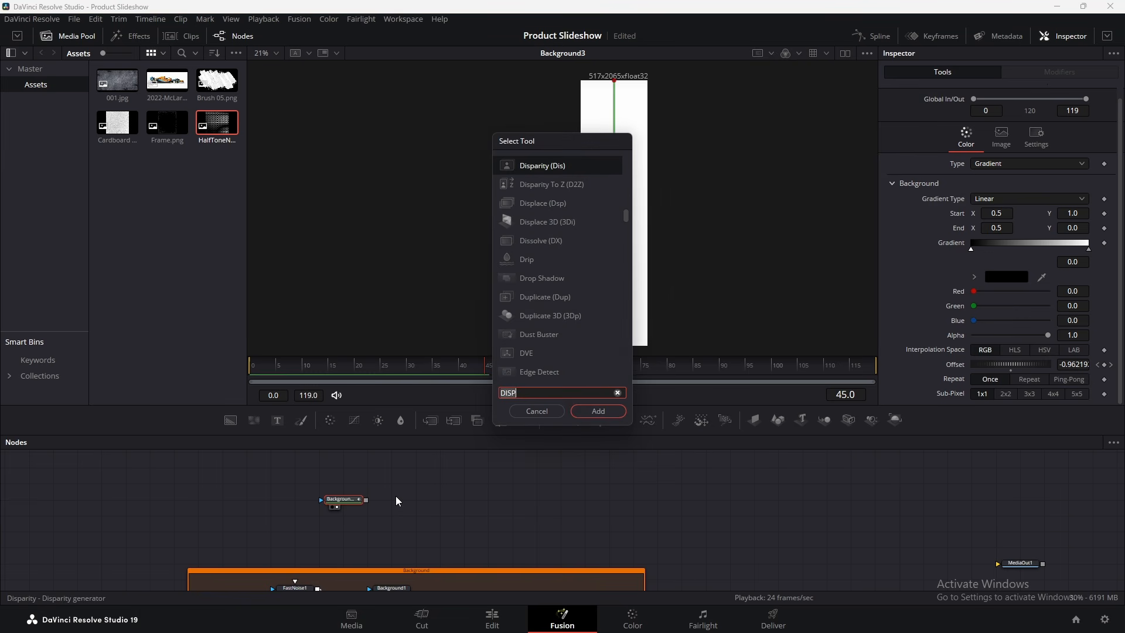
pyautogui.press('BackSpace')
pyautogui.press('BackSpace')
pyautogui.press('BackSpace')
pyautogui.press('BackSpace')
pyautogui.write('line')
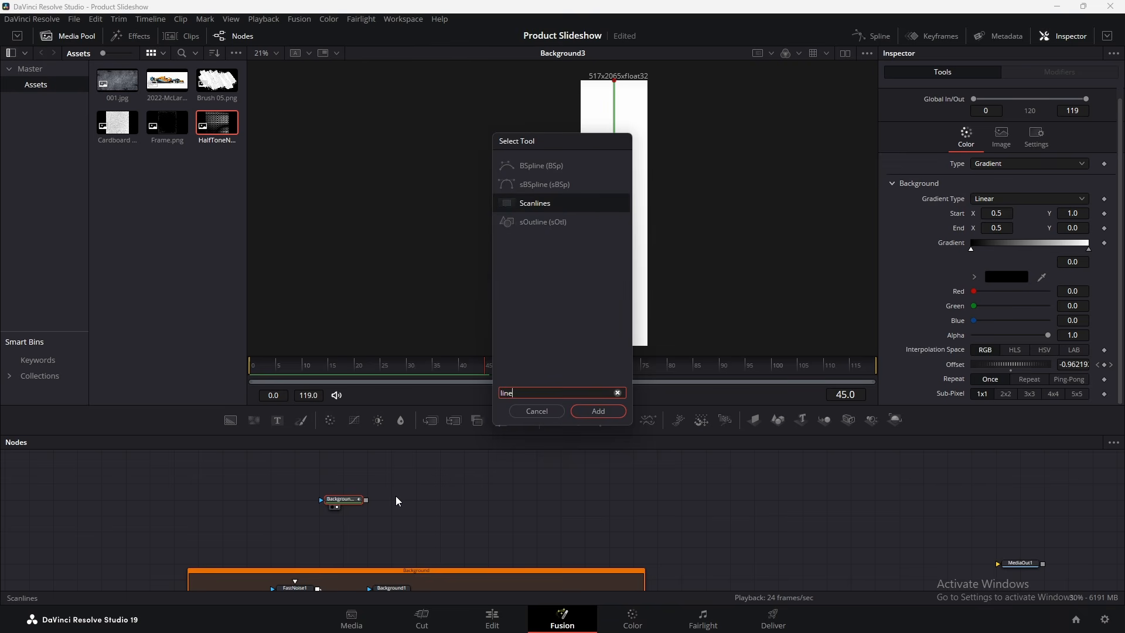
pyautogui.press('Return')
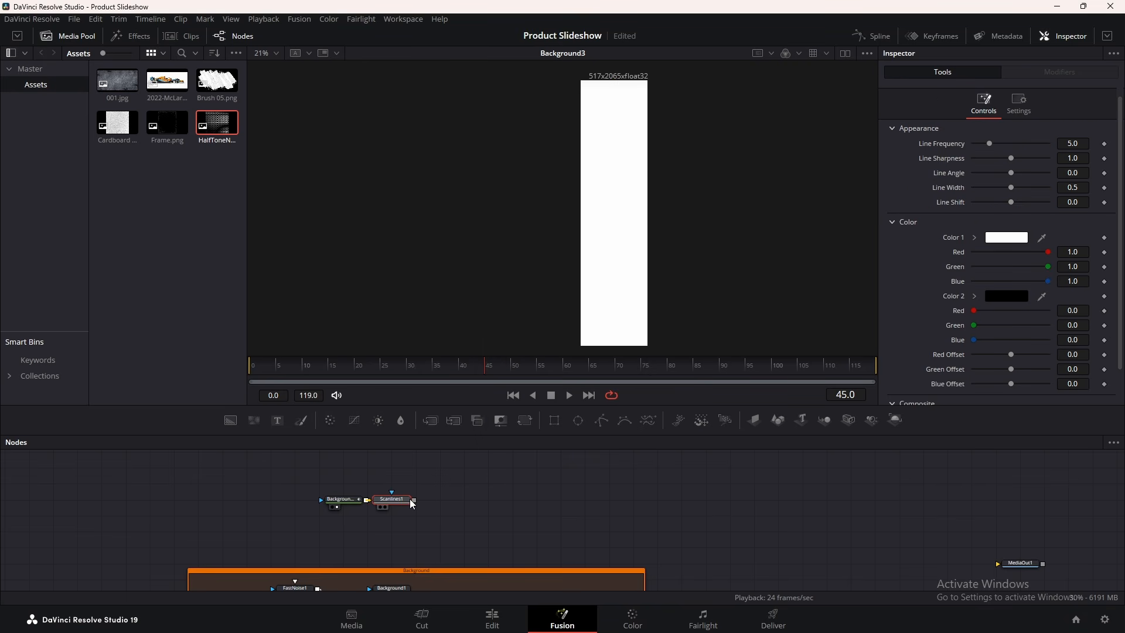
pyautogui.press('2')
pyautogui.moveTo(339, 367); pyautogui.dragTo(356, 372)
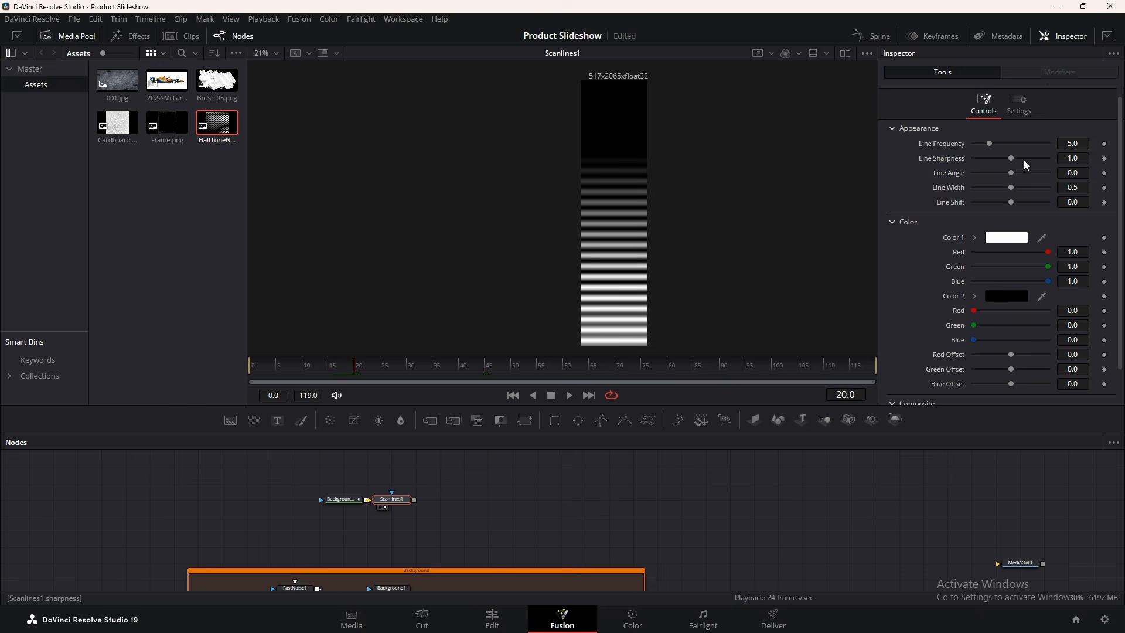
pyautogui.moveTo(1012, 158); pyautogui.dragTo(1048, 158)
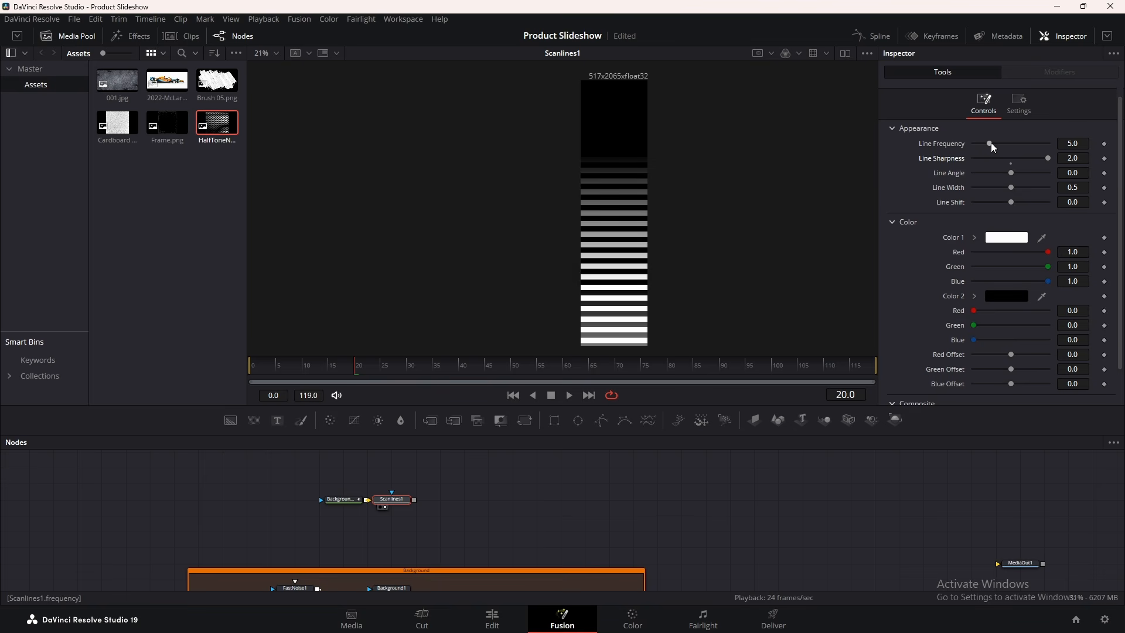
pyautogui.moveTo(990, 143); pyautogui.dragTo(996, 143)
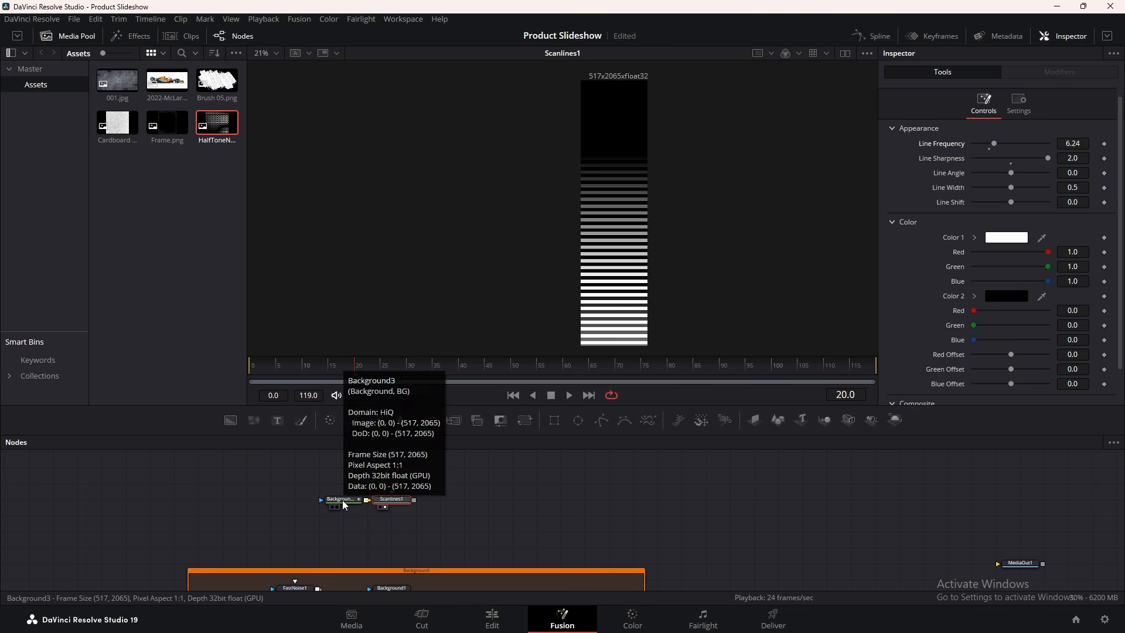
pyautogui.moveTo(307, 475); pyautogui.dragTo(422, 481)
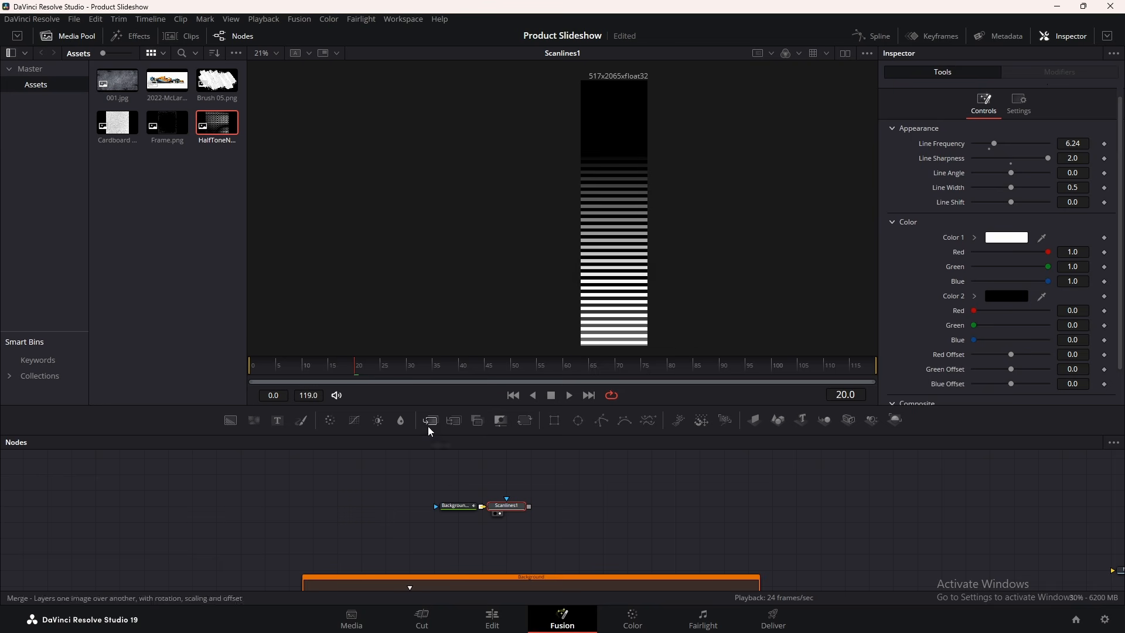
pyautogui.moveTo(557, 420); pyautogui.dragTo(293, 509)
# Add Displace2 fed by Rectangle2, plus a FastNoise2 node driving it
pyautogui.hotkey('shift', 'space')
pyautogui.write('line')
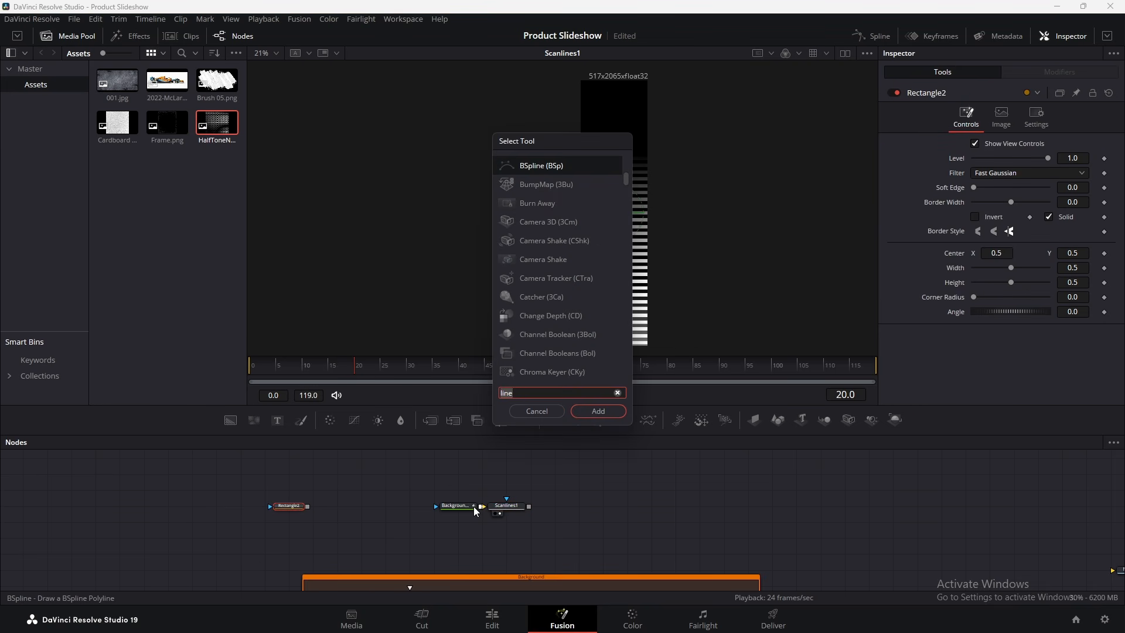
pyautogui.press('BackSpace')
pyautogui.press('BackSpace')
pyautogui.press('BackSpace')
pyautogui.press('BackSpace')
pyautogui.write('displ')
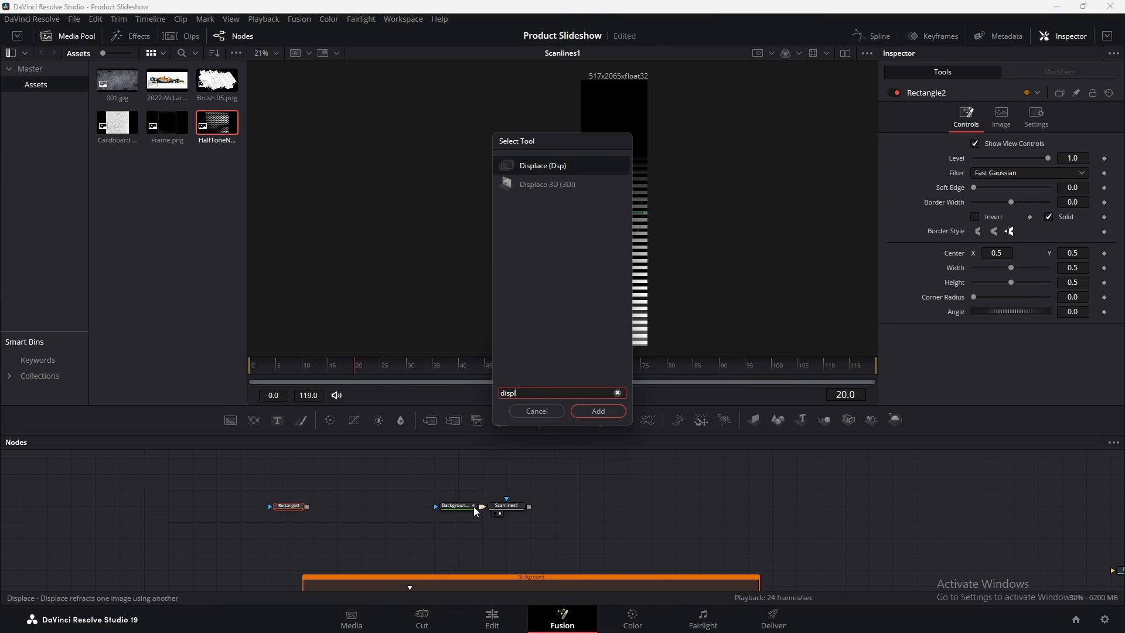
pyautogui.press('Return')
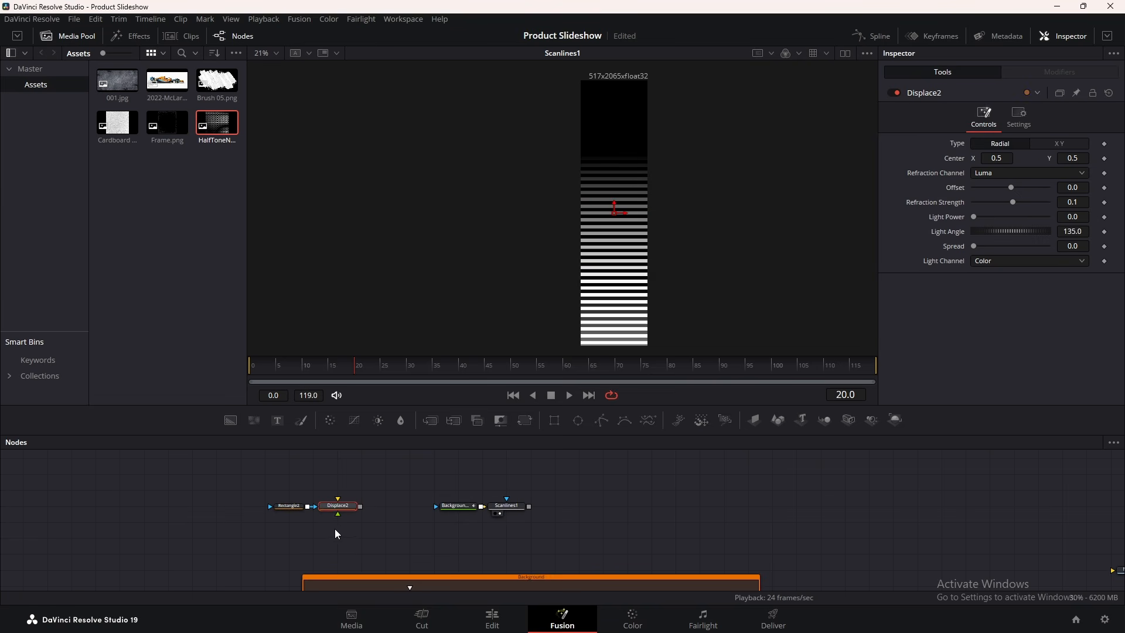
pyautogui.moveTo(314, 507); pyautogui.dragTo(344, 533)
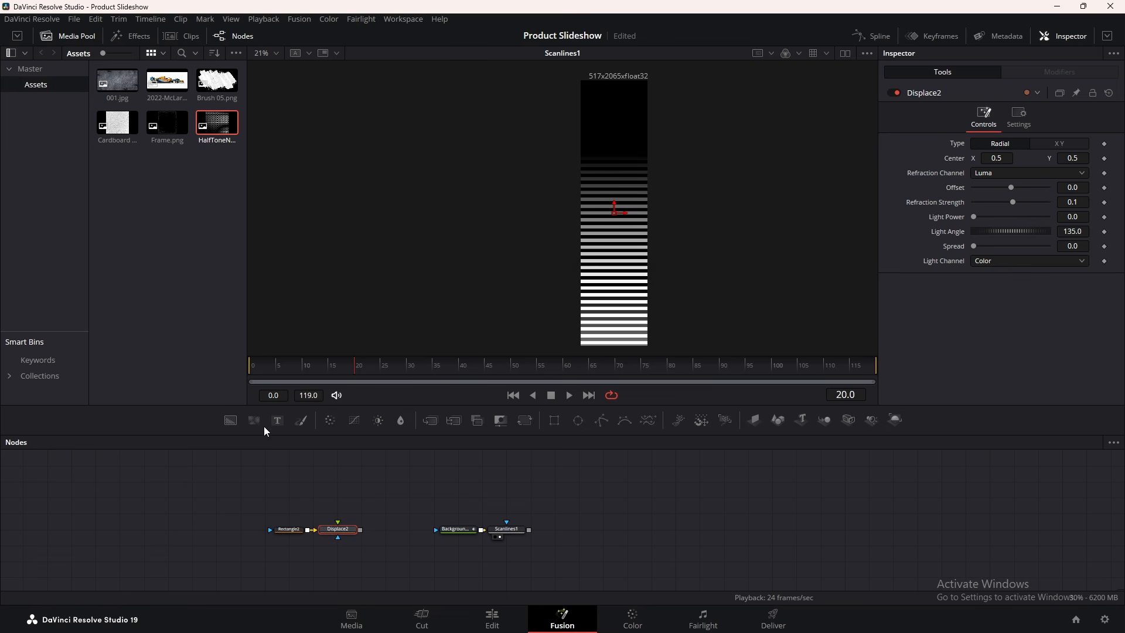
pyautogui.moveTo(264, 427); pyautogui.dragTo(437, 530)
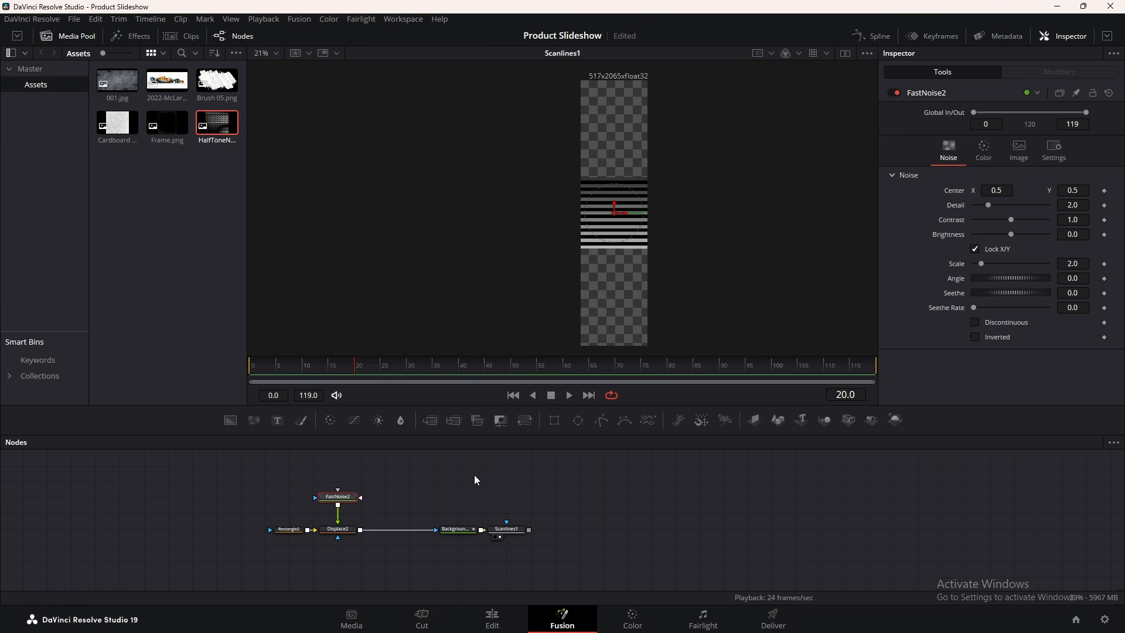
# Stretch Rectangle2 taller, raise FastNoise2 contrast to 5.0, and set Displace2 type to XY
pyautogui.click(289, 529)
pyautogui.scroll(-1, 623, 265)
pyautogui.moveTo(625, 268); pyautogui.dragTo(625, 340)
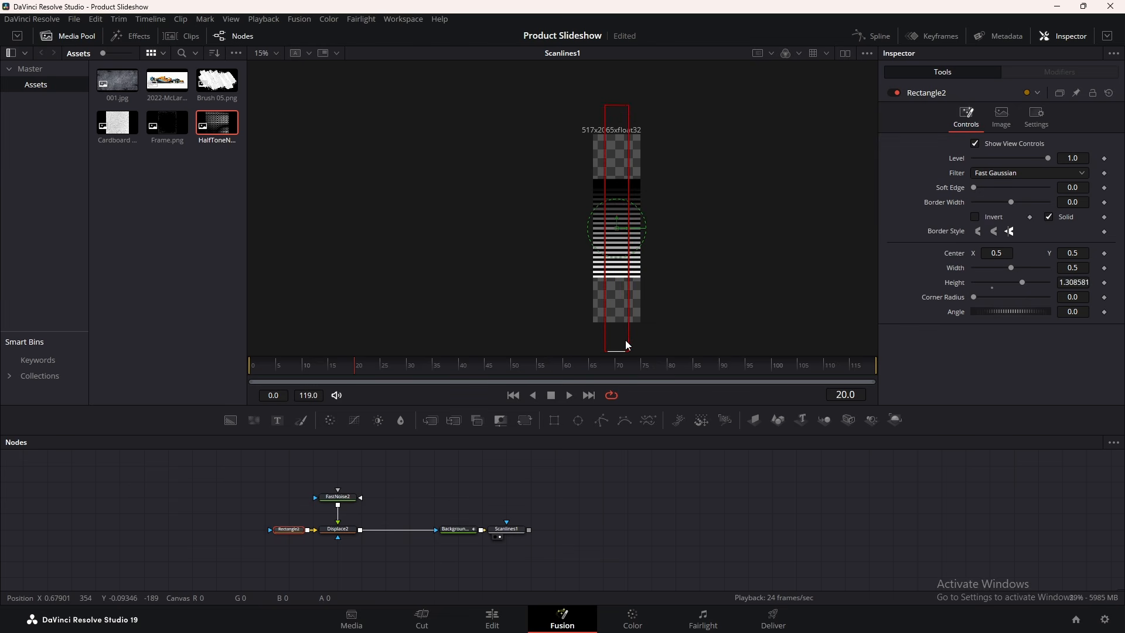
pyautogui.scroll(1, 603, 228)
pyautogui.moveTo(607, 355); pyautogui.dragTo(606, 340)
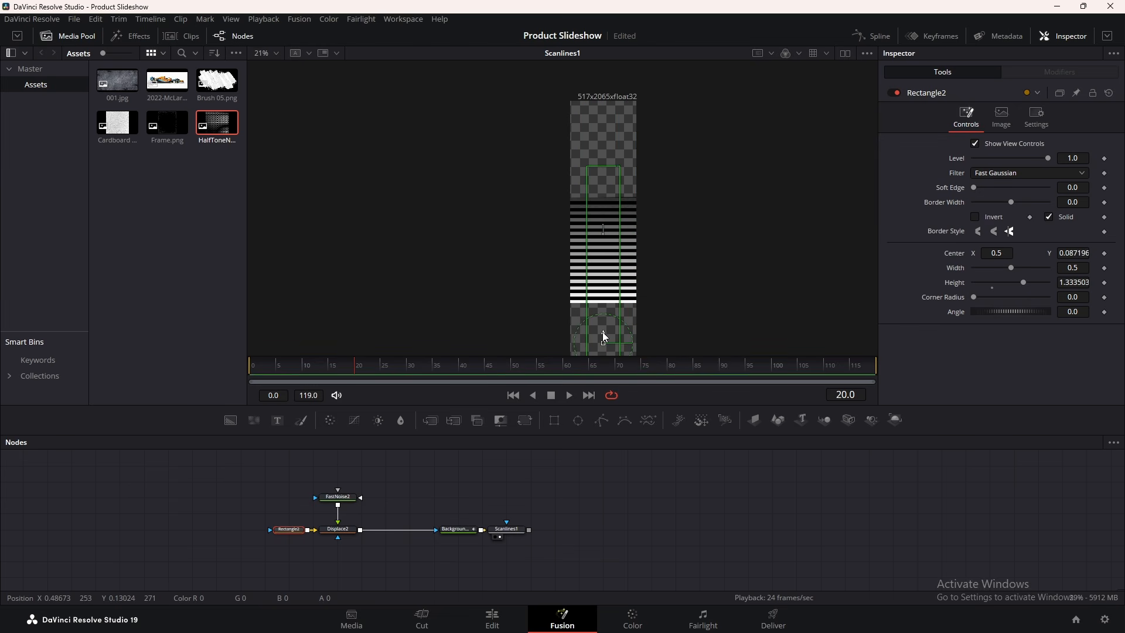
pyautogui.click(338, 502)
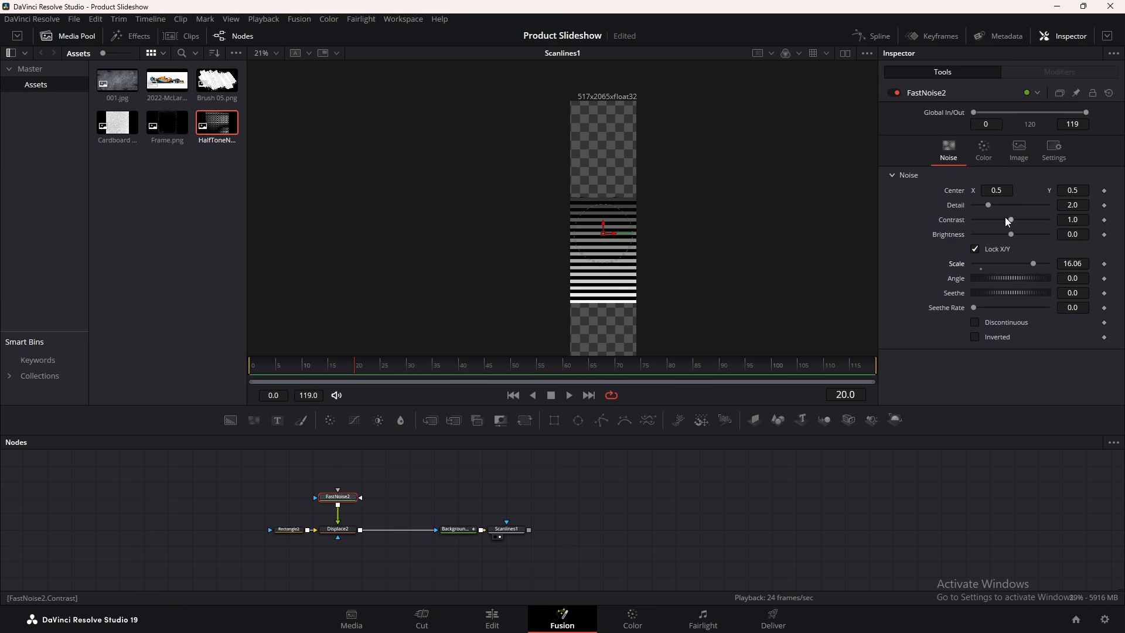
pyautogui.moveTo(1005, 219); pyautogui.dragTo(1024, 205)
pyautogui.click(338, 529)
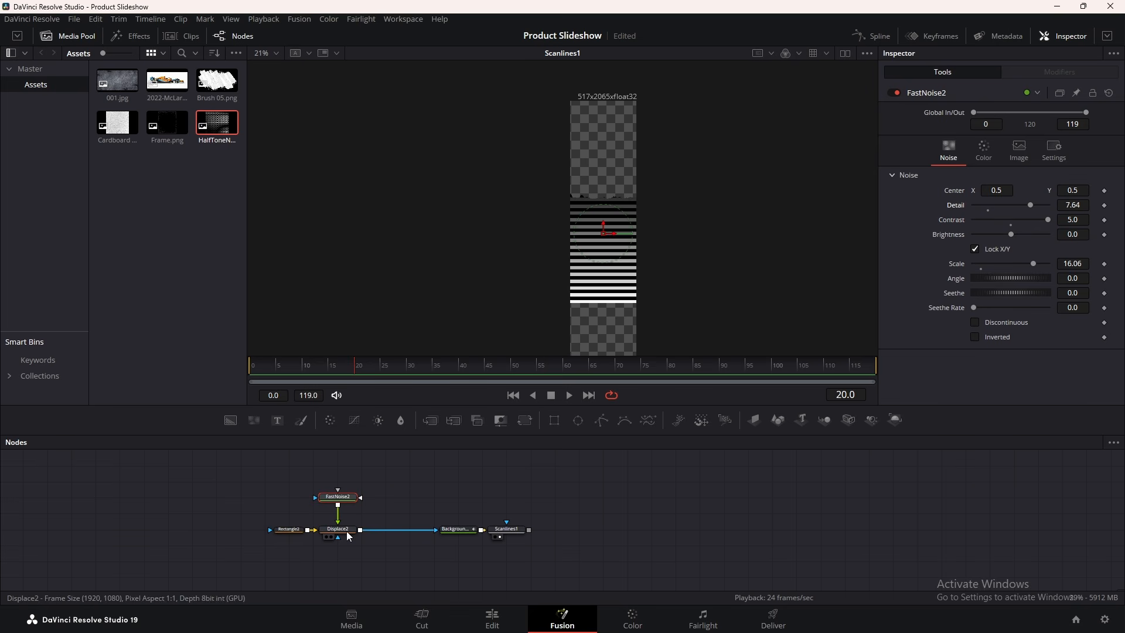
pyautogui.click(1055, 143)
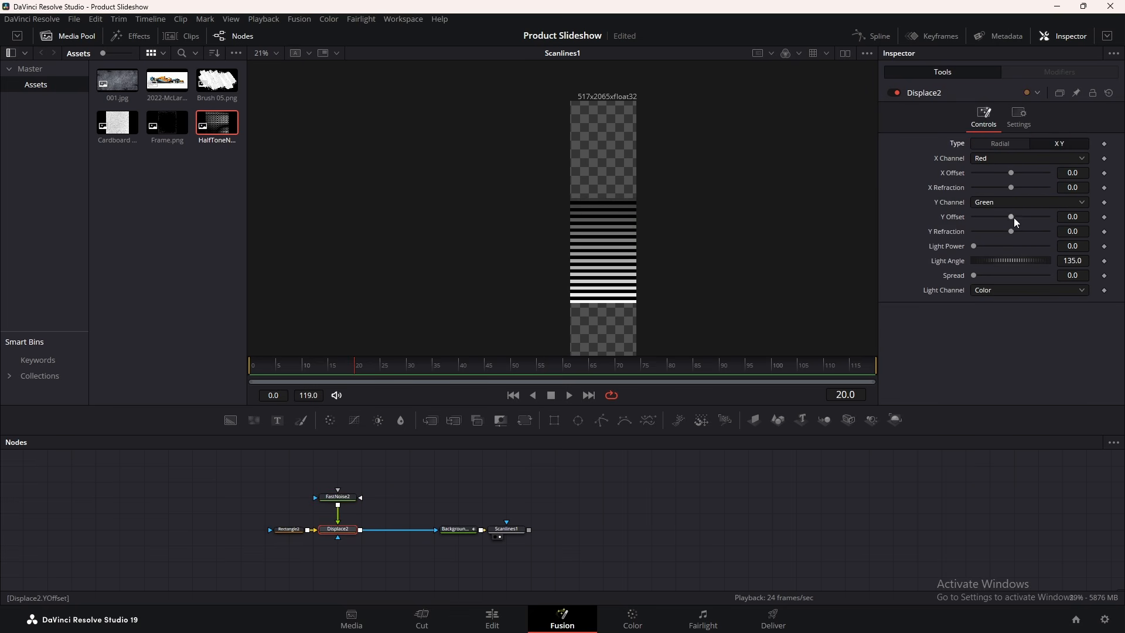
# Set Displace2 Y Refraction to 0.1 and raise Rectangle2's Center Y to 0.179
pyautogui.moveTo(1010, 230); pyautogui.dragTo(1063, 230)
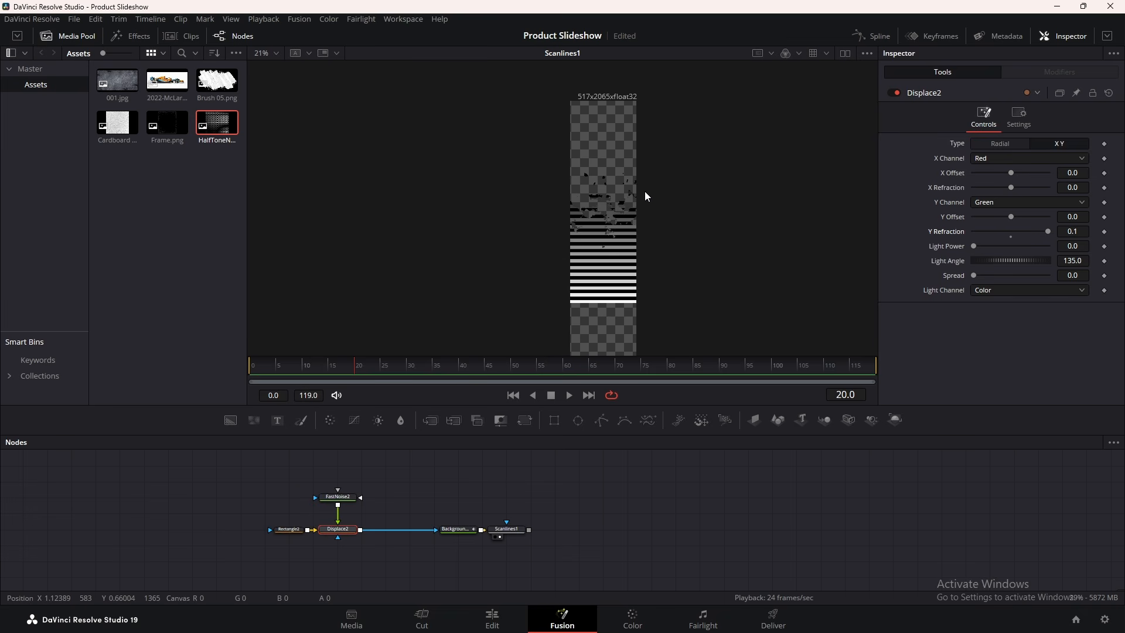
pyautogui.click(246, 369)
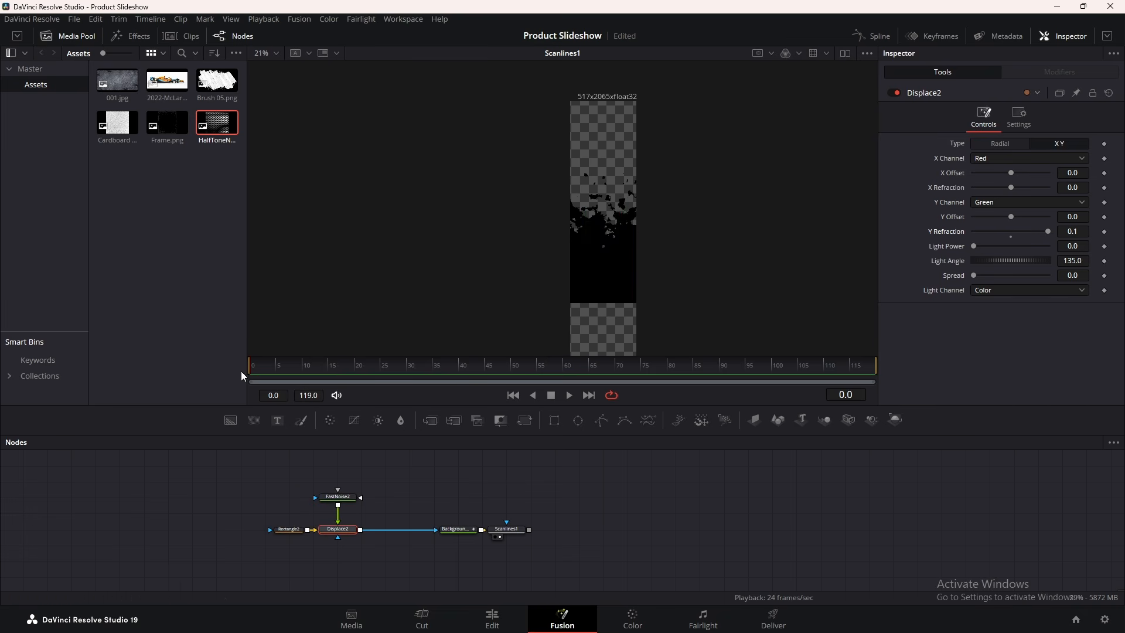
pyautogui.click(289, 529)
pyautogui.moveTo(1073, 253); pyautogui.dragTo(1110, 253)
pyautogui.scroll(-2, 574, 278)
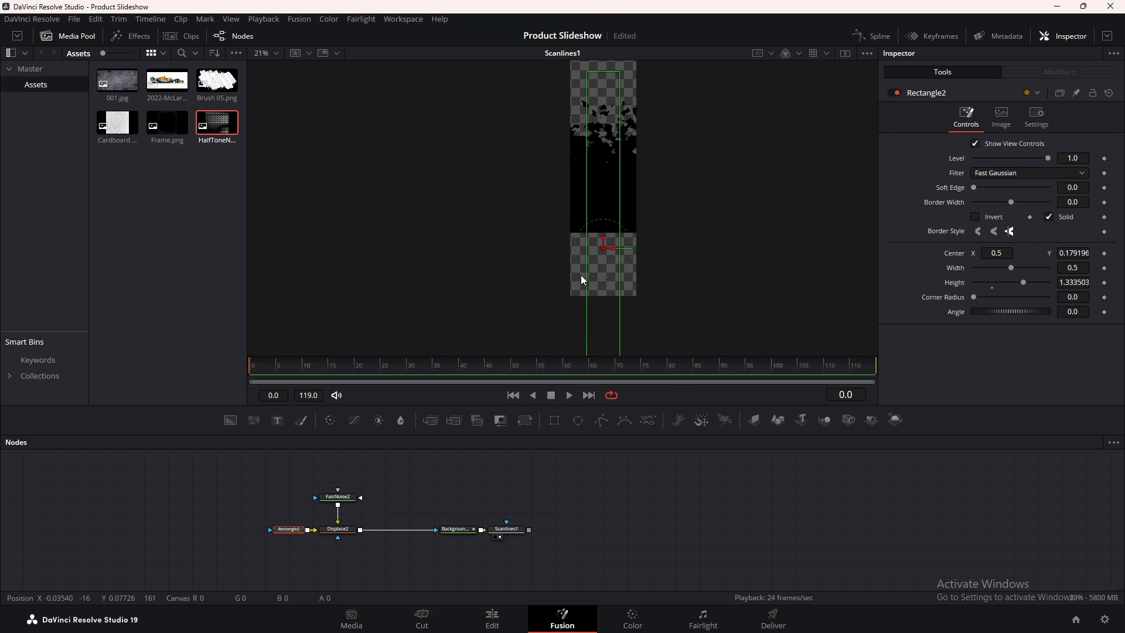
# Insert Transform1 after Displace2 with Size 2.02
pyautogui.click(352, 530)
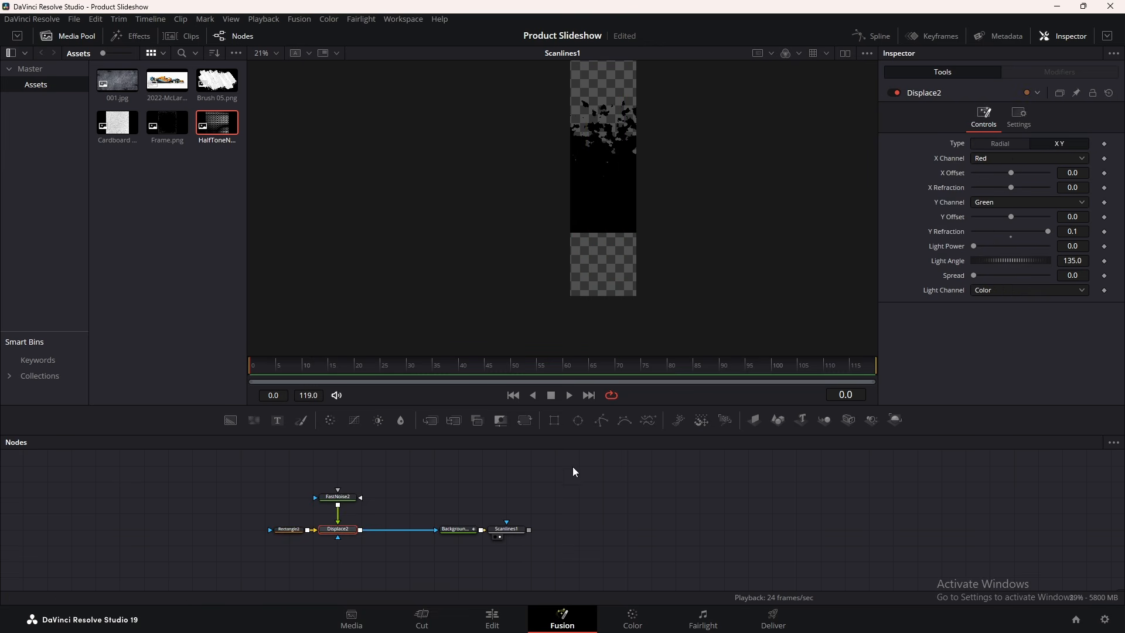
pyautogui.click(525, 420)
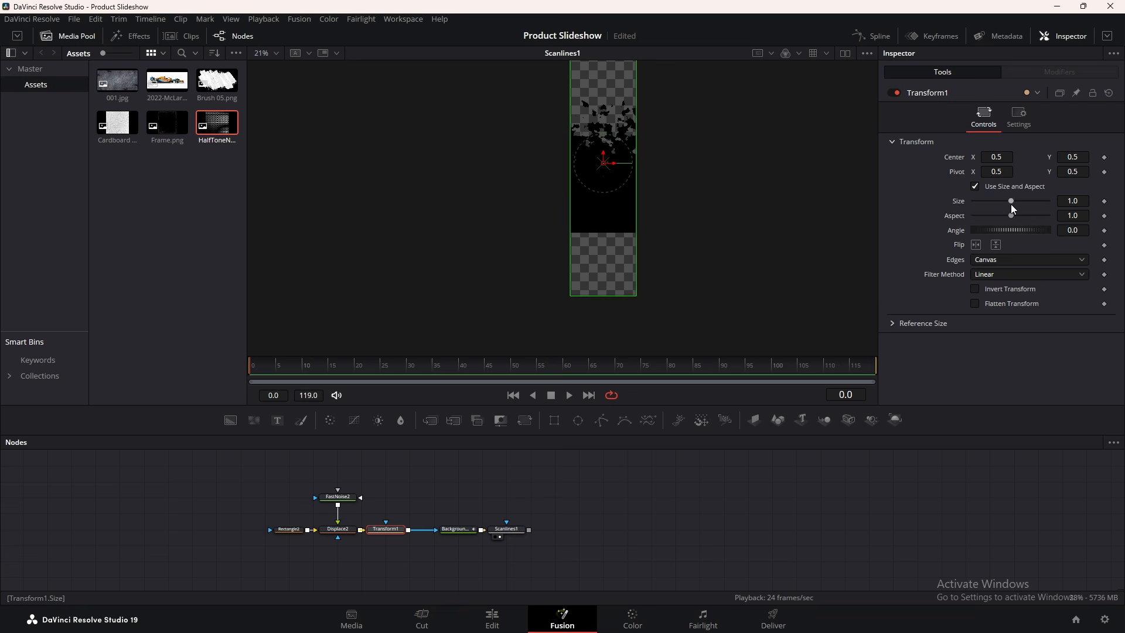
pyautogui.moveTo(1012, 203); pyautogui.dragTo(1020, 200)
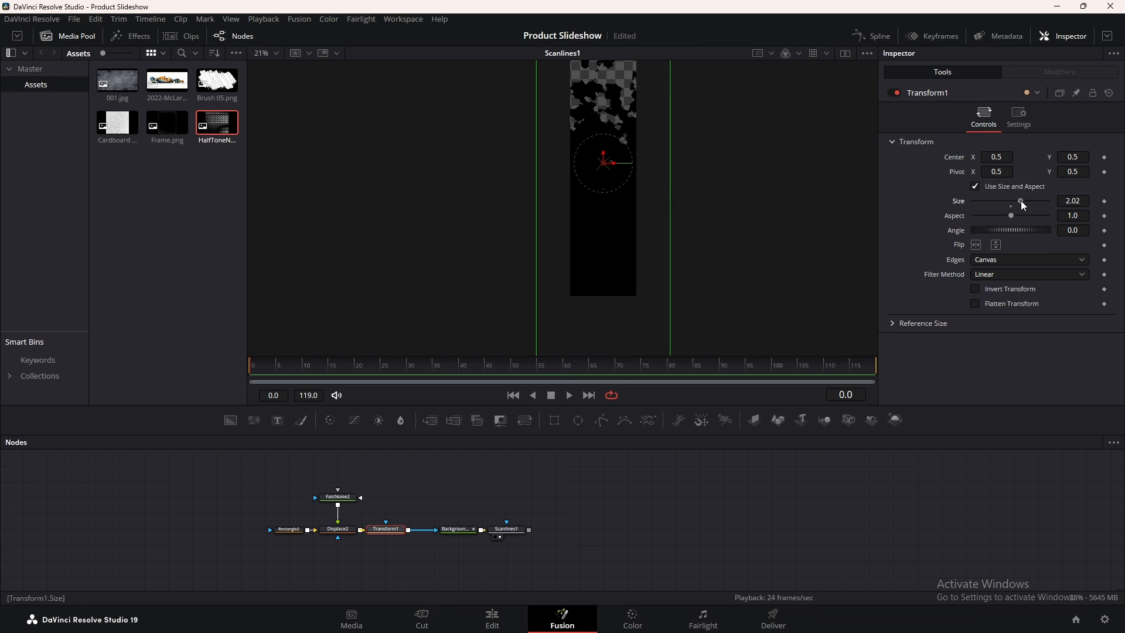
pyautogui.scroll(-2, 569, 201)
pyautogui.scroll(2, 575, 201)
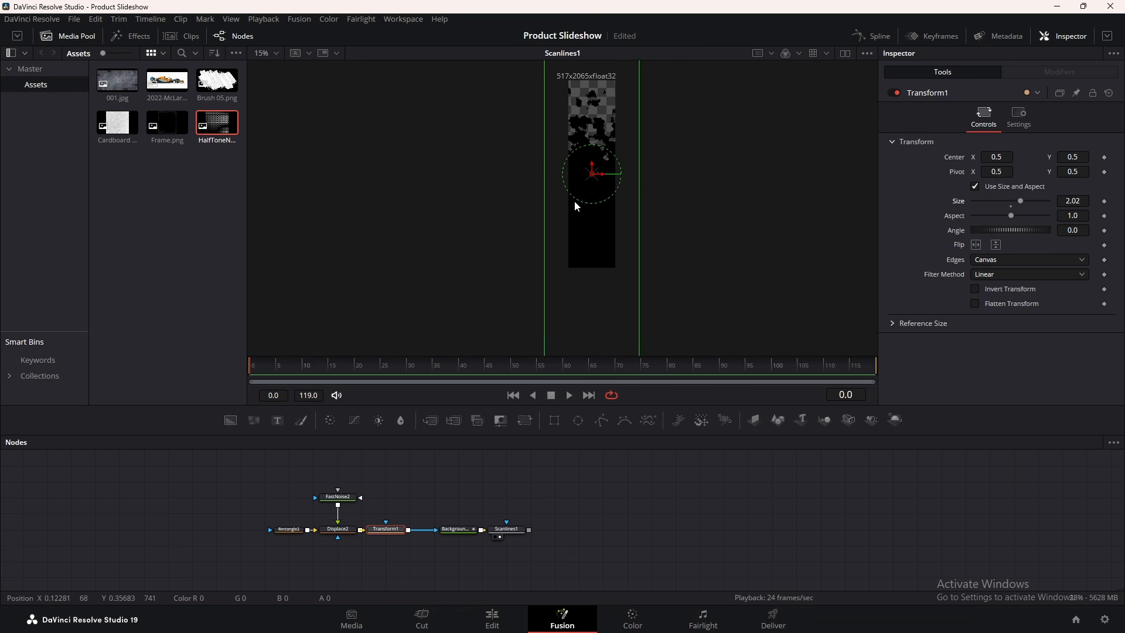
pyautogui.click(289, 529)
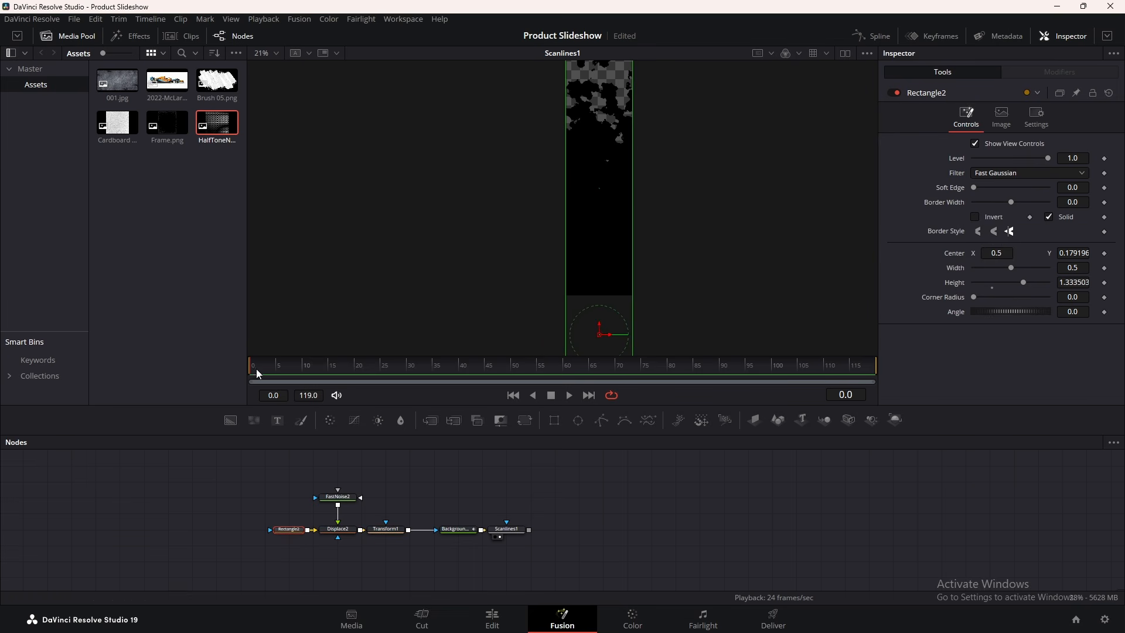
# Keyframe Rectangle2's centre below frame at frame 0, higher at about frame 23, and preview
pyautogui.click(1105, 254)
pyautogui.moveTo(1083, 254); pyautogui.dragTo(612, 225)
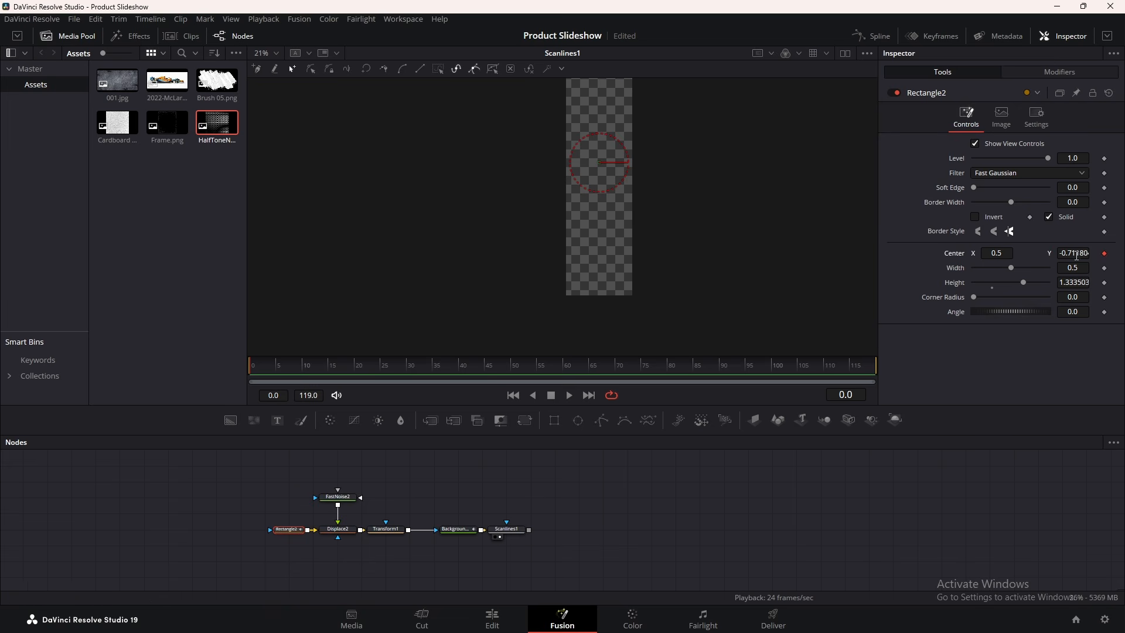
pyautogui.moveTo(290, 370); pyautogui.dragTo(479, 369)
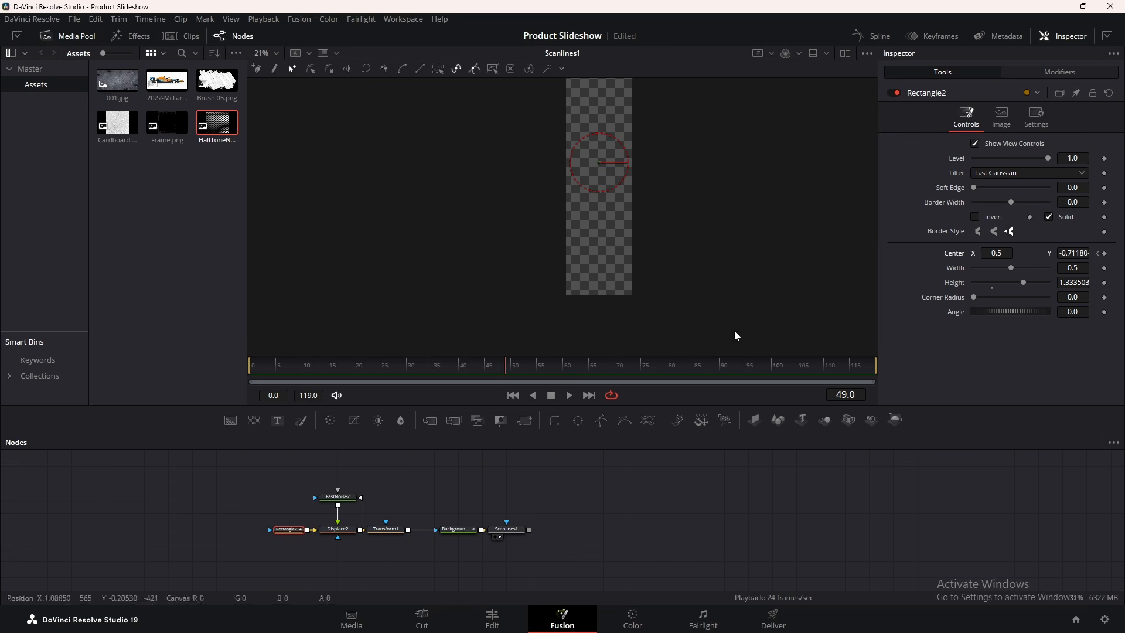
pyautogui.moveTo(1058, 254); pyautogui.dragTo(1087, 255)
pyautogui.scroll(-3, 528, 253)
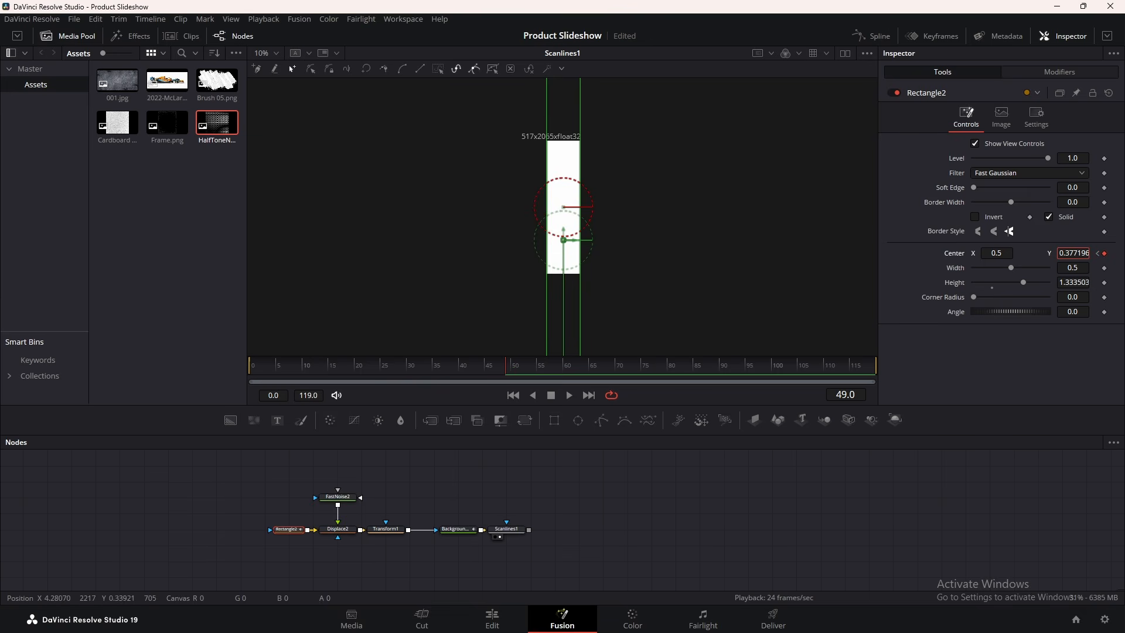
pyautogui.moveTo(372, 367); pyautogui.dragTo(128, 367)
pyautogui.press('space')
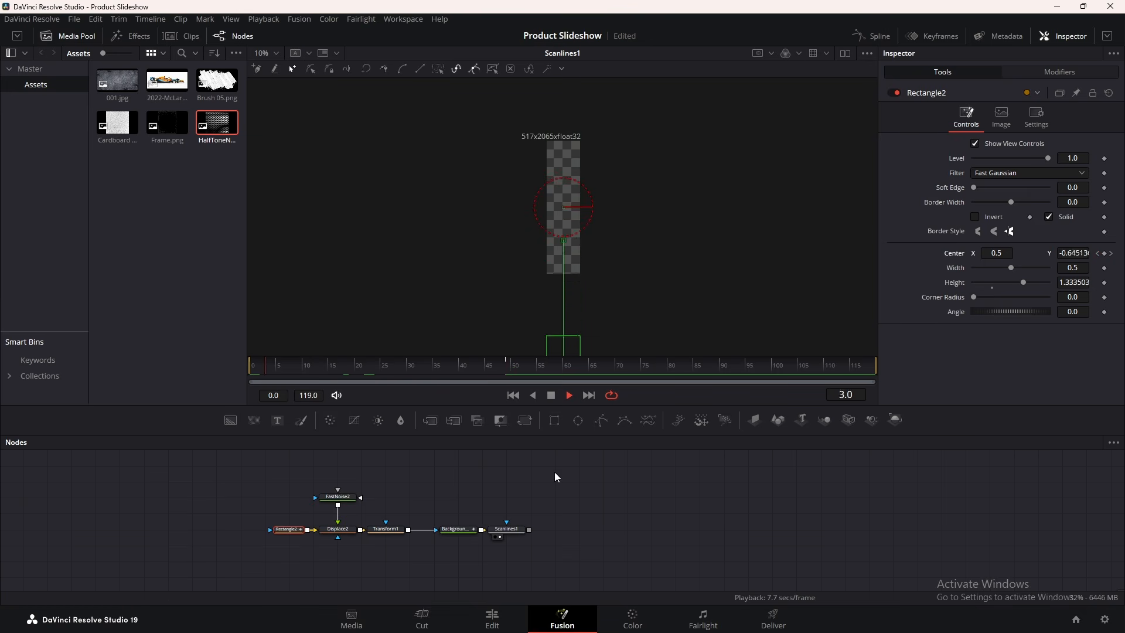
pyautogui.press('space')
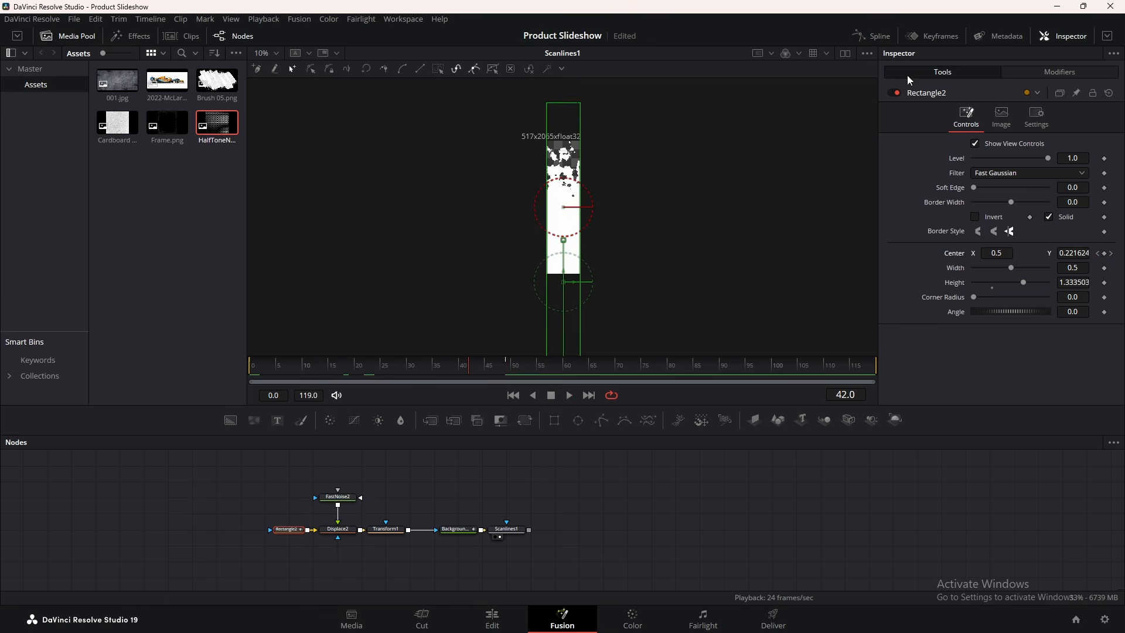
# Smooth the Rectangle2 keyframes with Ease In 50 and play back the reveal
pyautogui.click(873, 36)
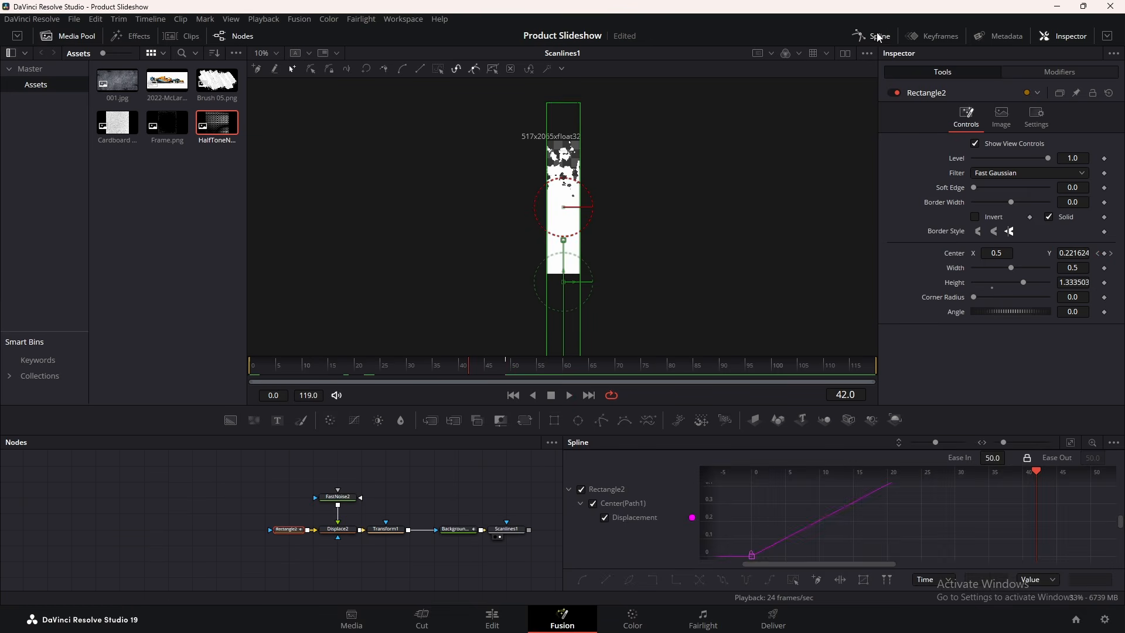
pyautogui.click(1071, 442)
pyautogui.press('s')
pyautogui.click(991, 457)
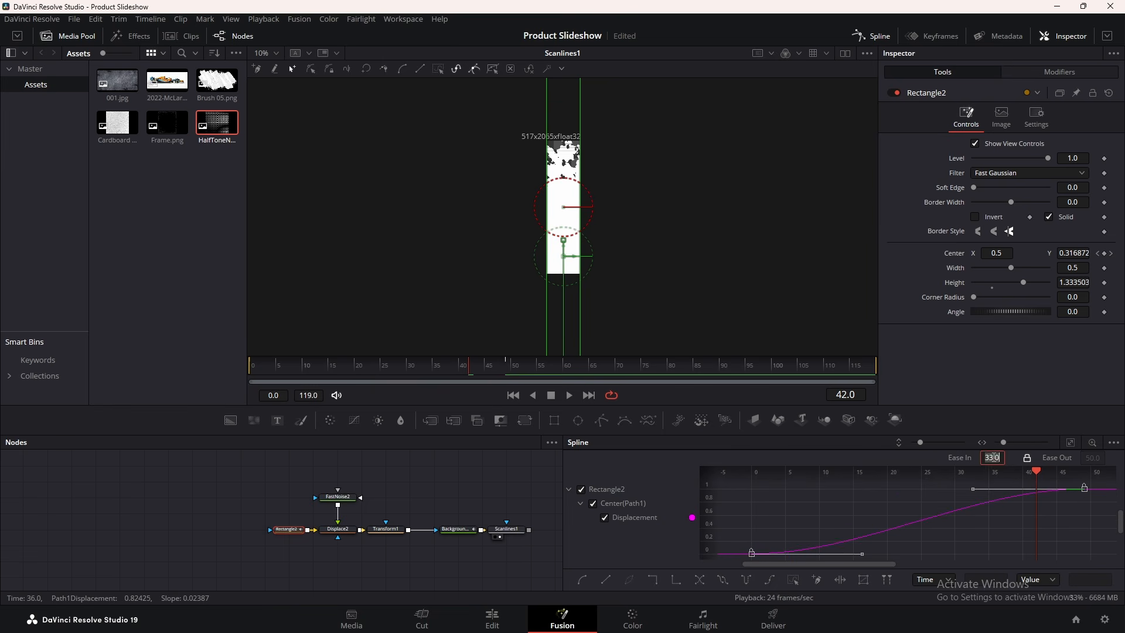
pyautogui.press('Return')
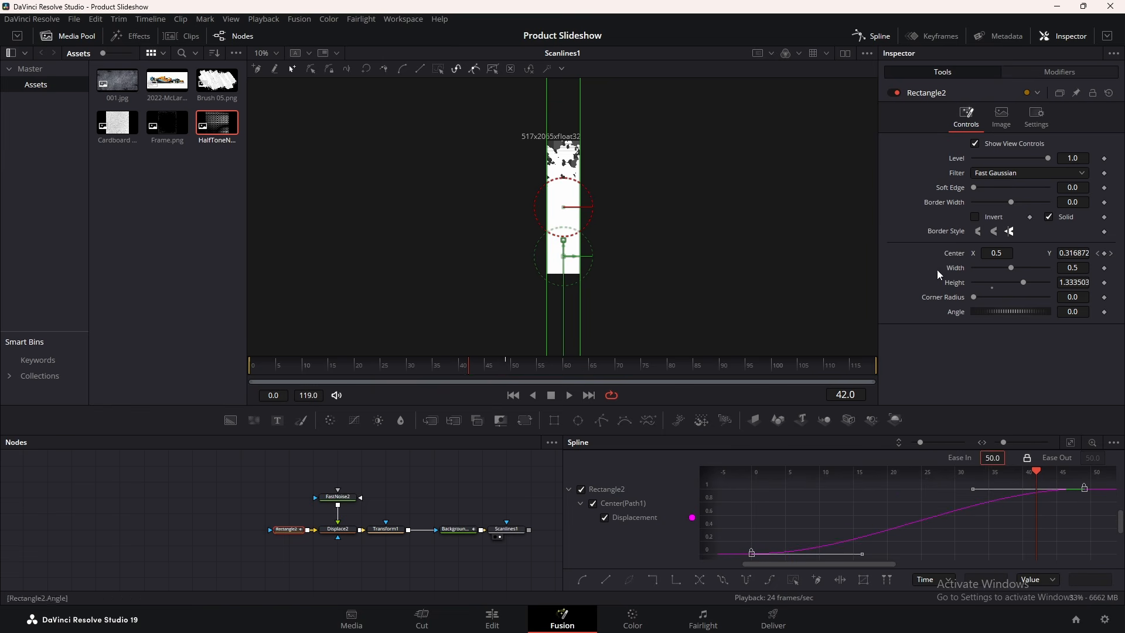
pyautogui.click(862, 36)
pyautogui.moveTo(277, 364); pyautogui.dragTo(170, 369)
pyautogui.press('space')
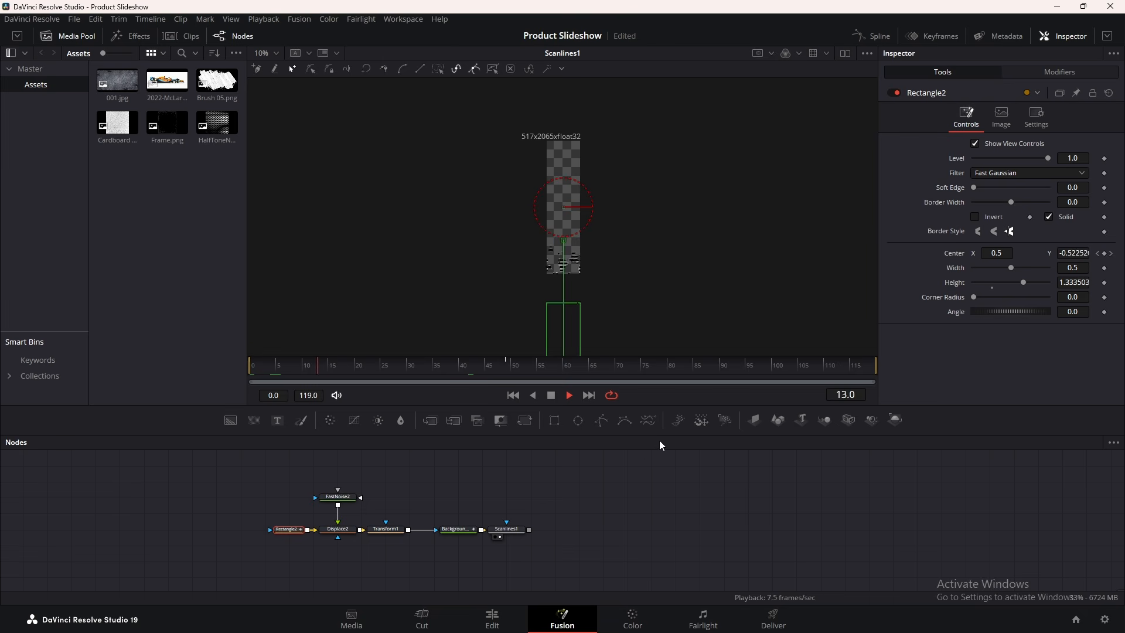
pyautogui.press('space')
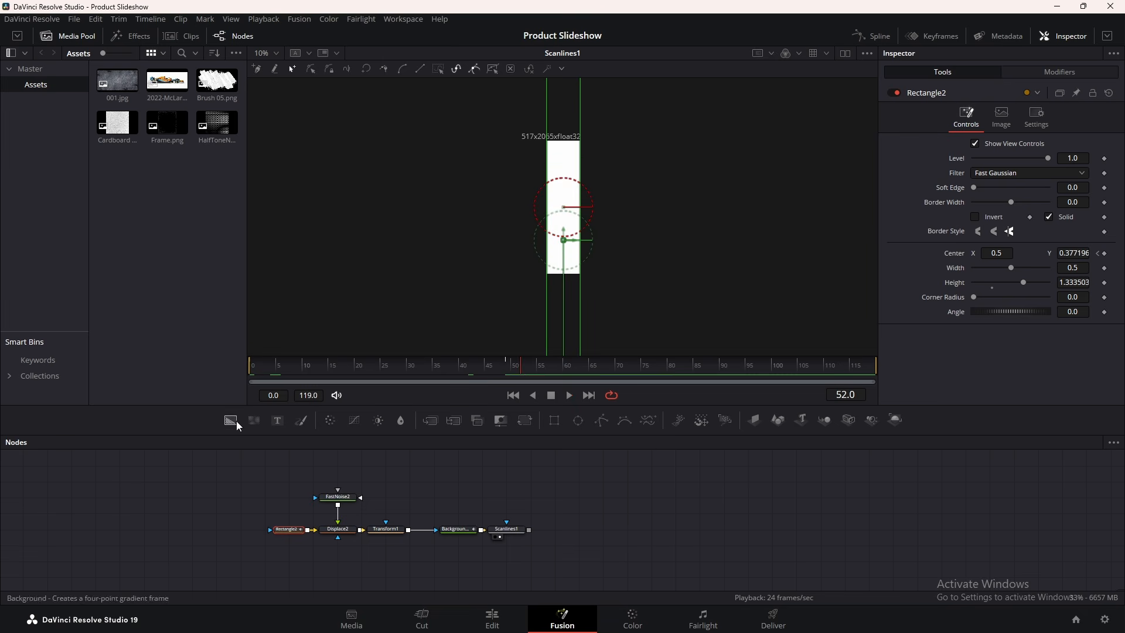
# Add a transparent Background4 into Merge5 and shrink the strip to about 0.55
pyautogui.moveTo(237, 421); pyautogui.dragTo(558, 517)
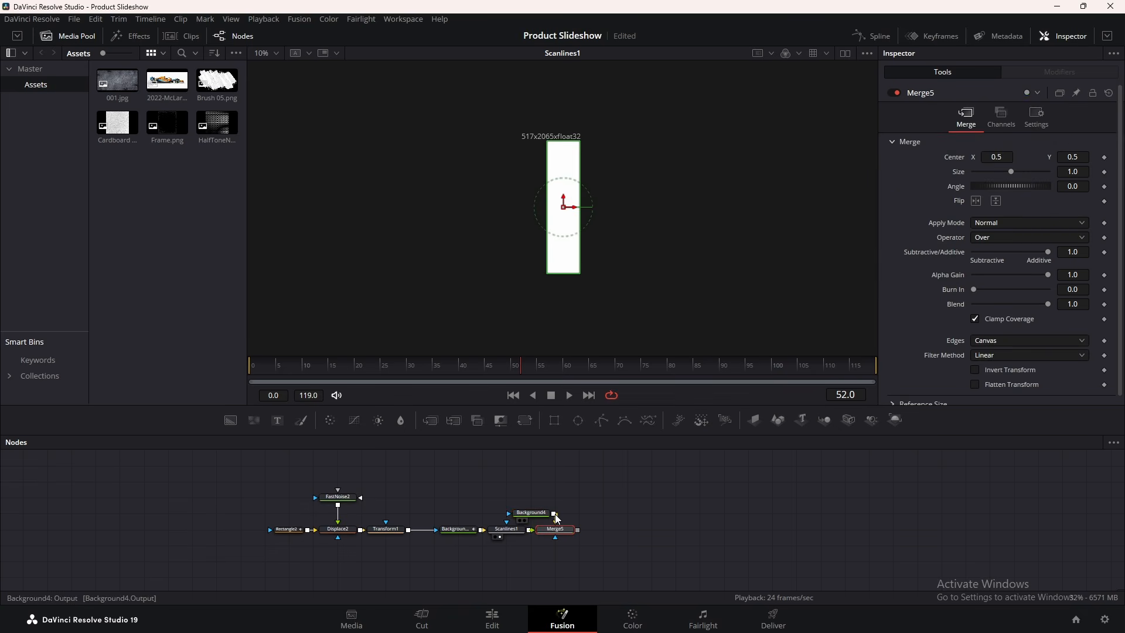
pyautogui.press('1')
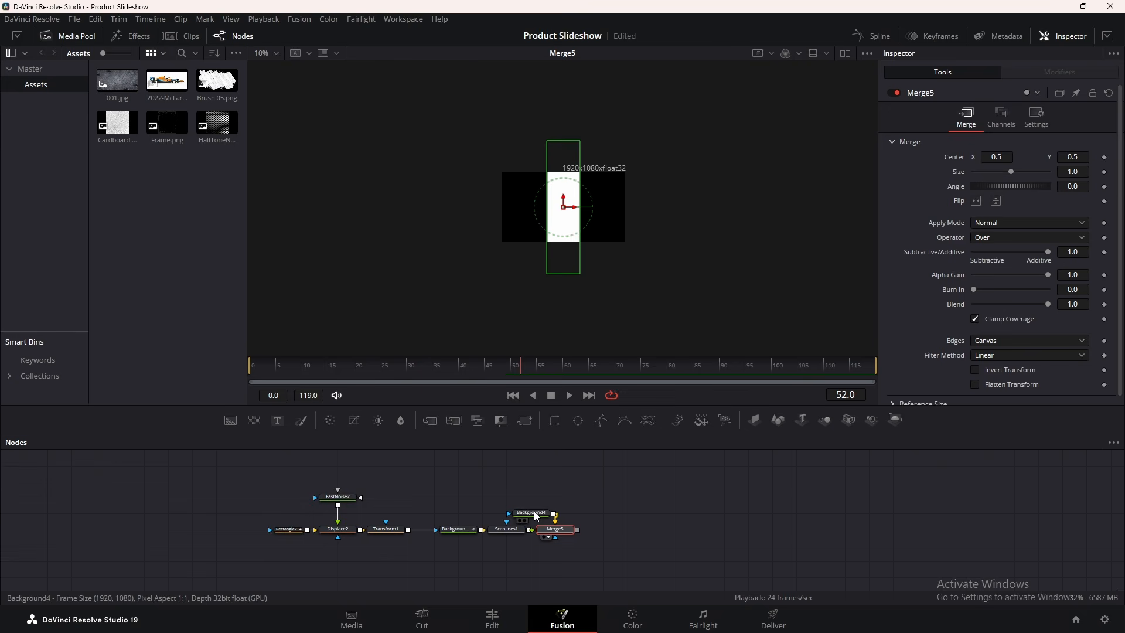
pyautogui.moveTo(539, 509); pyautogui.dragTo(558, 497)
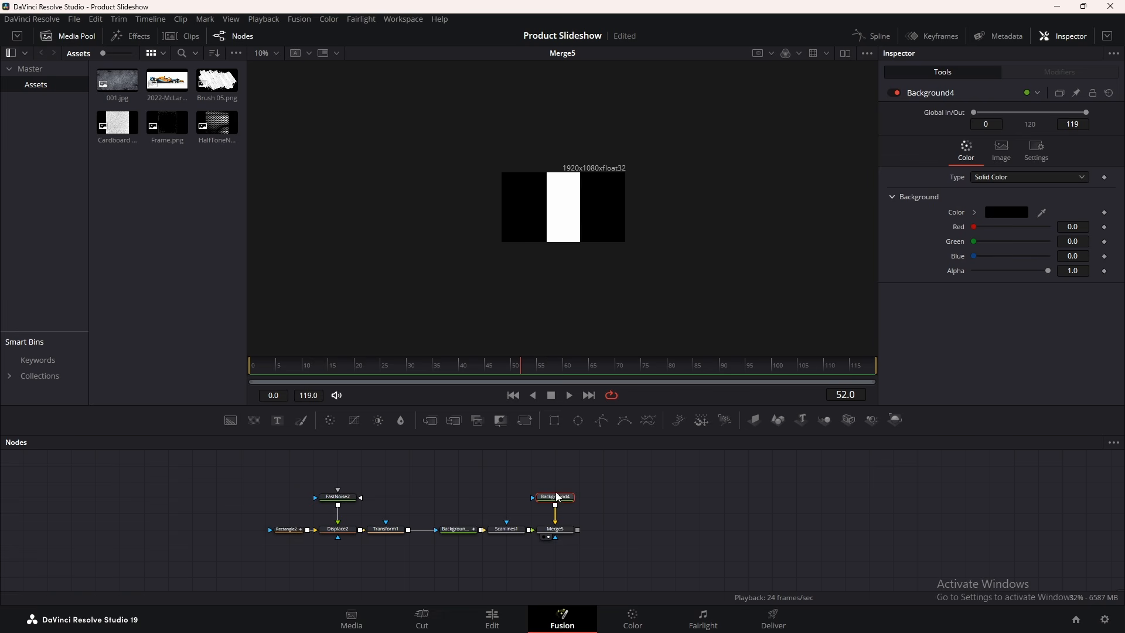
pyautogui.moveTo(1047, 270); pyautogui.dragTo(810, 304)
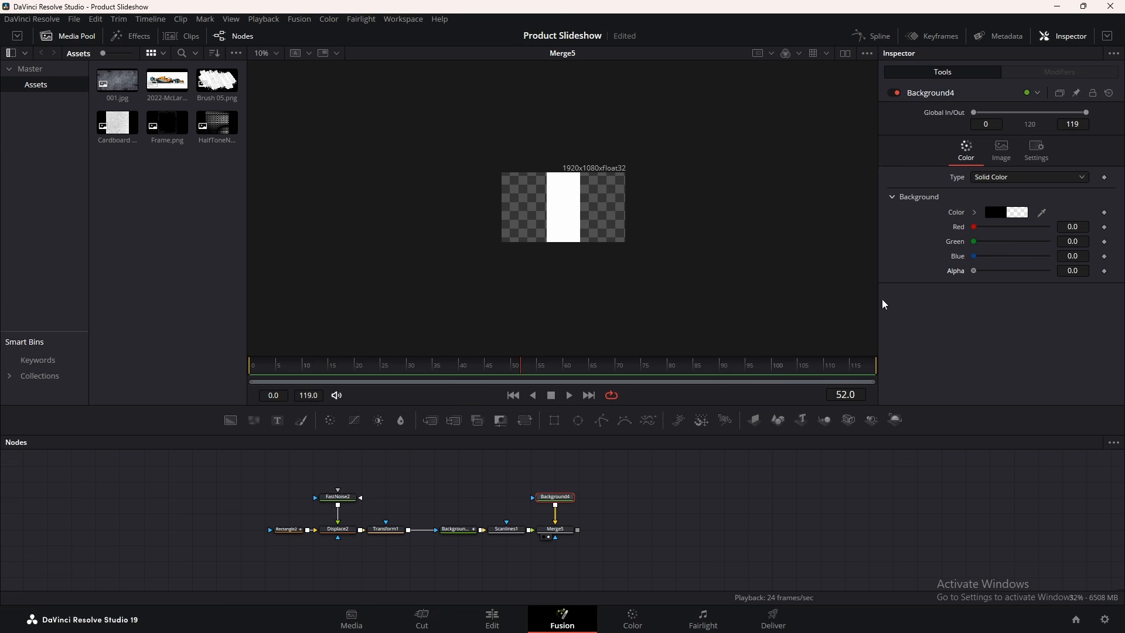
pyautogui.click(556, 529)
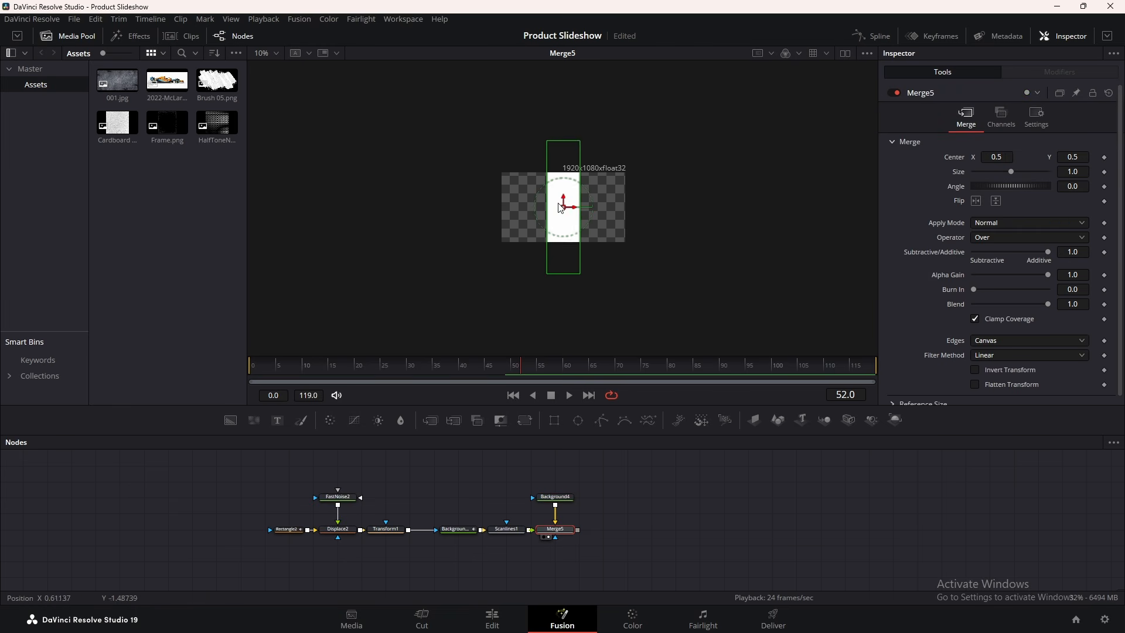
pyautogui.moveTo(580, 141); pyautogui.dragTo(566, 177)
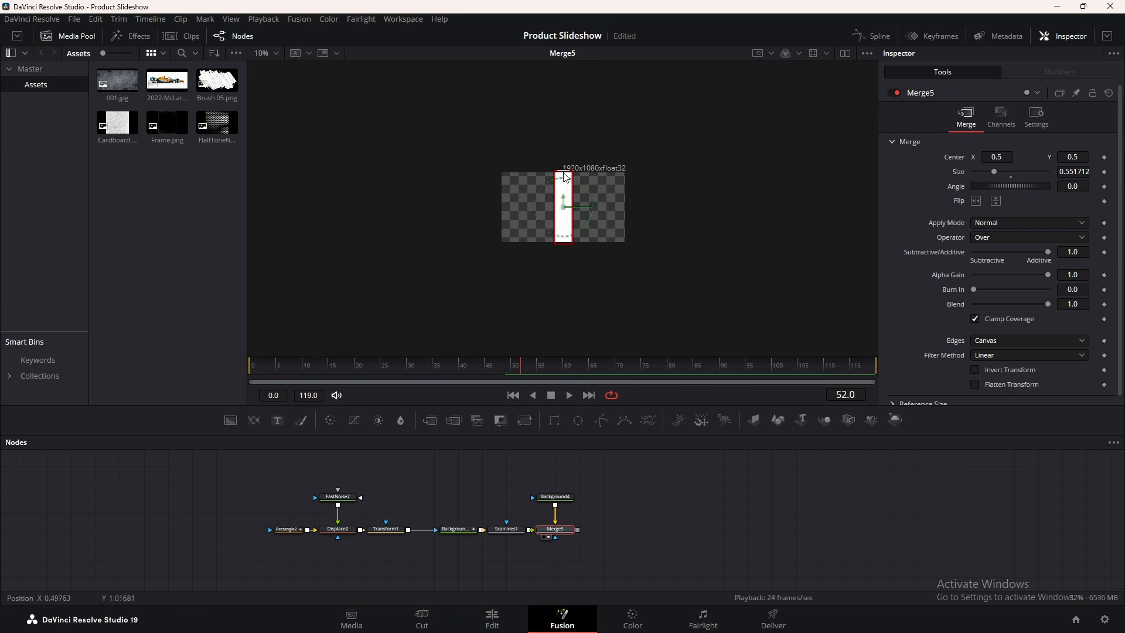
# Widen Background4 to 4096 without Auto Resolution and tilt the strip to -5.2°
pyautogui.click(561, 497)
pyautogui.click(1002, 150)
pyautogui.click(975, 256)
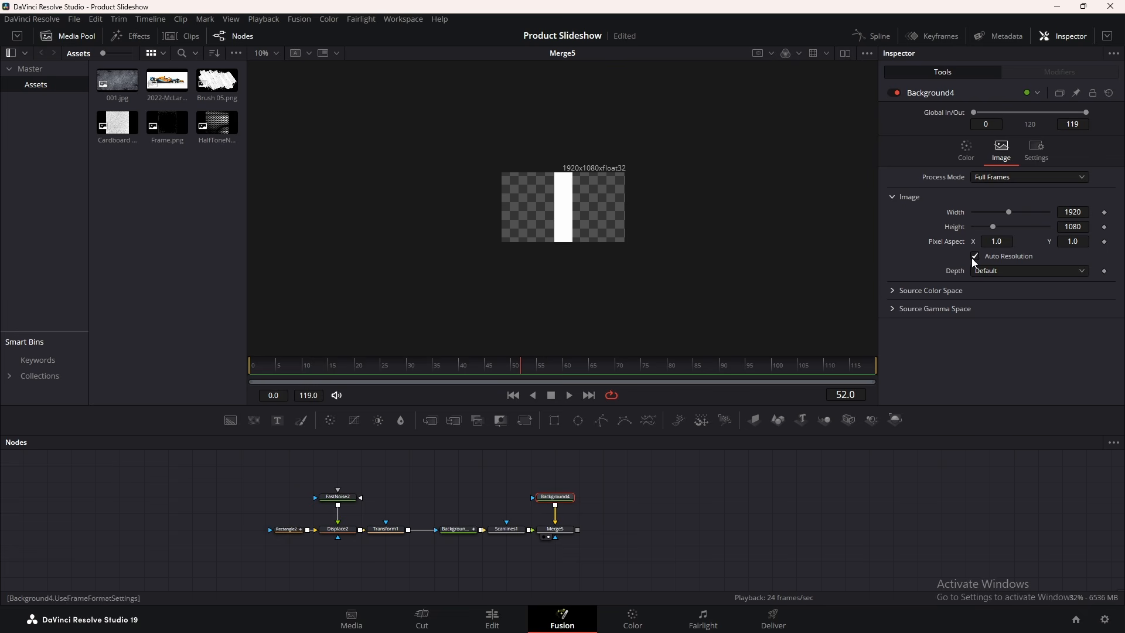
pyautogui.moveTo(1008, 212); pyautogui.dragTo(1121, 235)
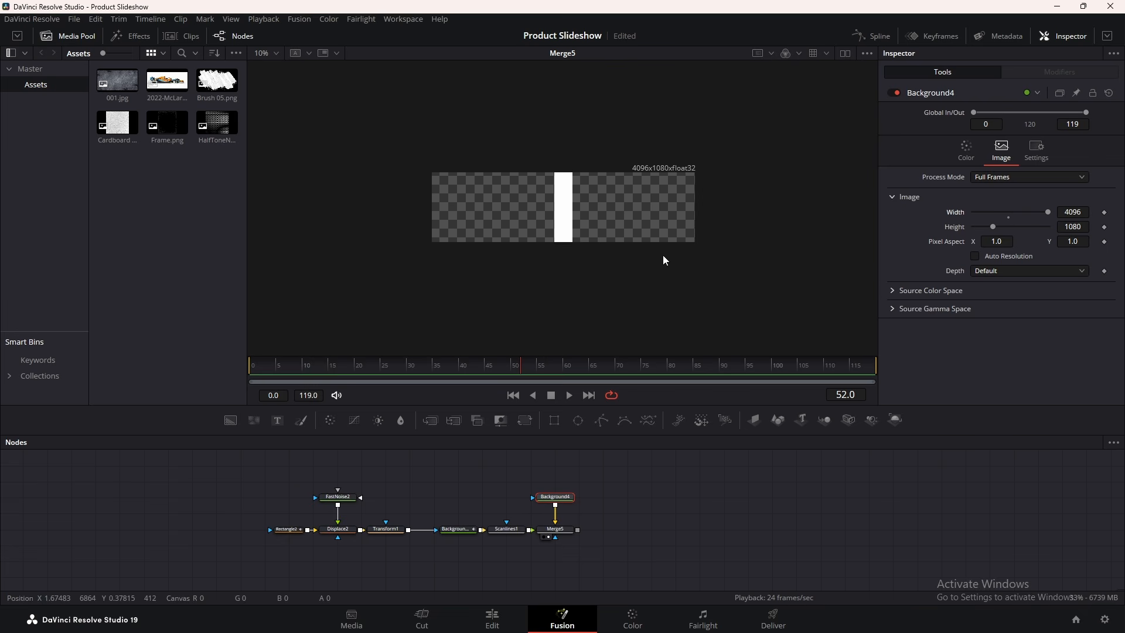
pyautogui.click(555, 529)
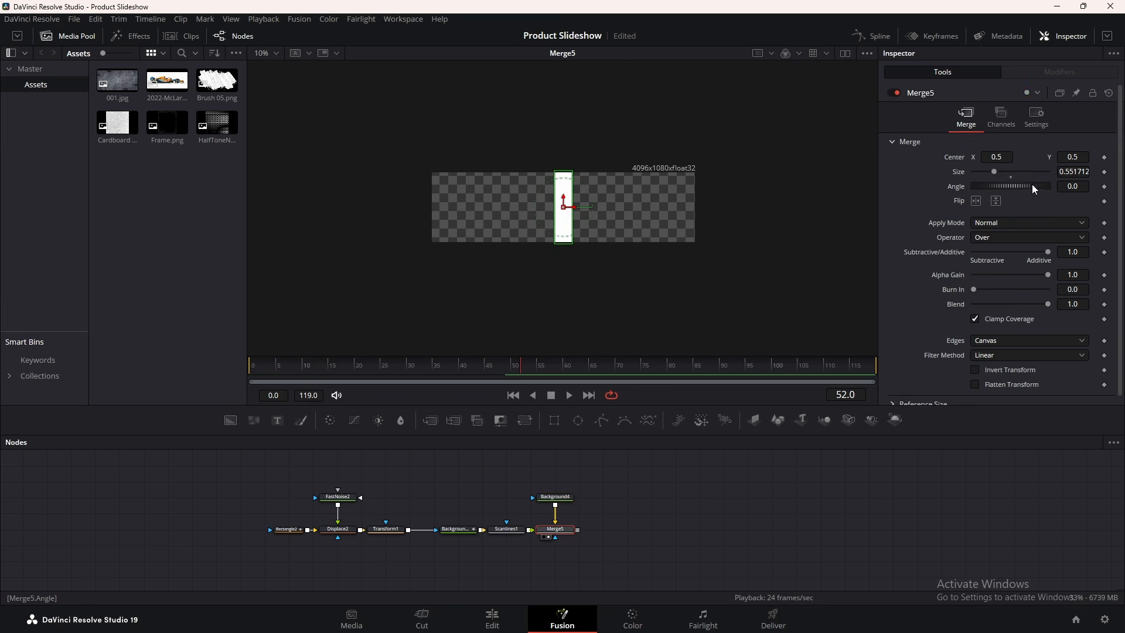
pyautogui.moveTo(1027, 184); pyautogui.dragTo(1025, 184)
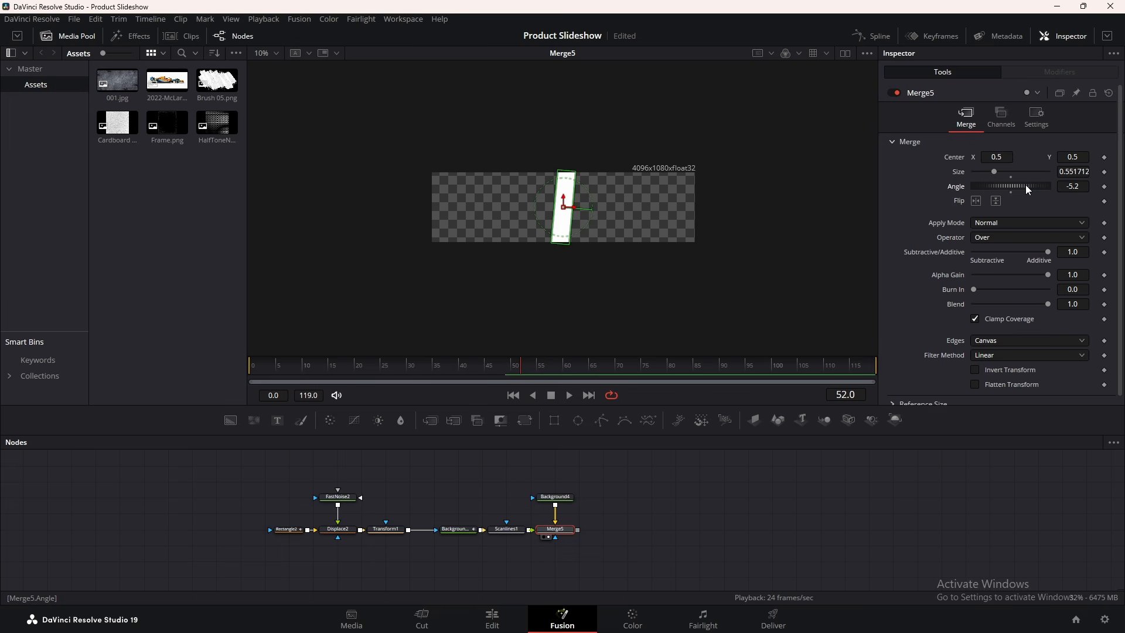
pyautogui.scroll(2, 582, 130)
pyautogui.hotkey('shift', 'space')
# Add Duplicate1 with 10 copies, Angle 180 and Center X 0.569, then play back
pyautogui.write('displ')
pyautogui.press('Return')
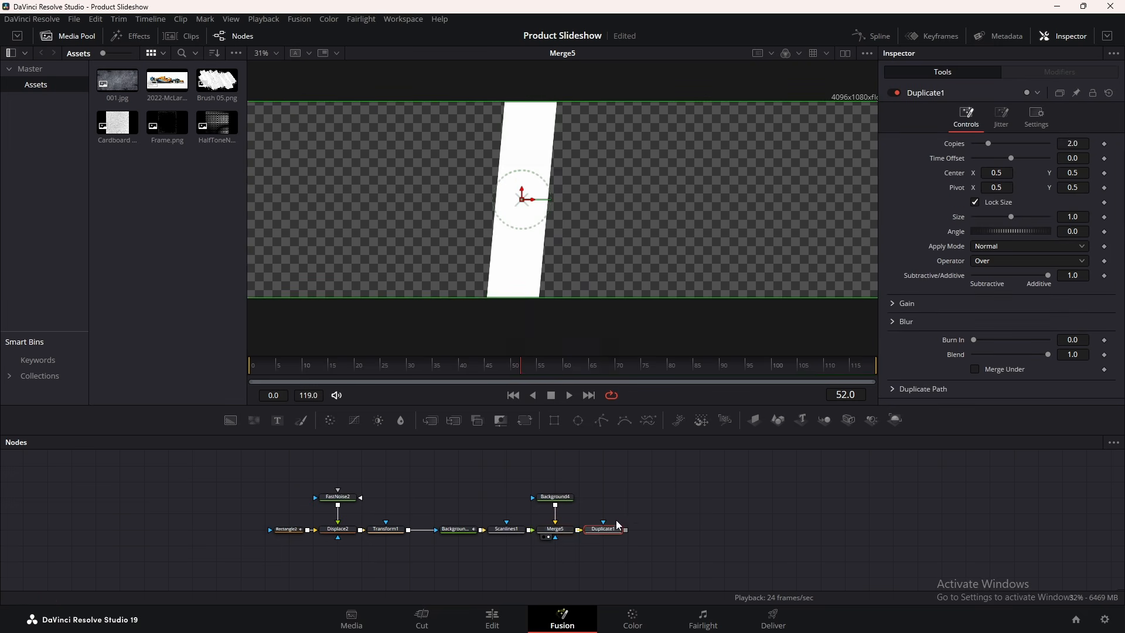
pyautogui.click(1047, 146)
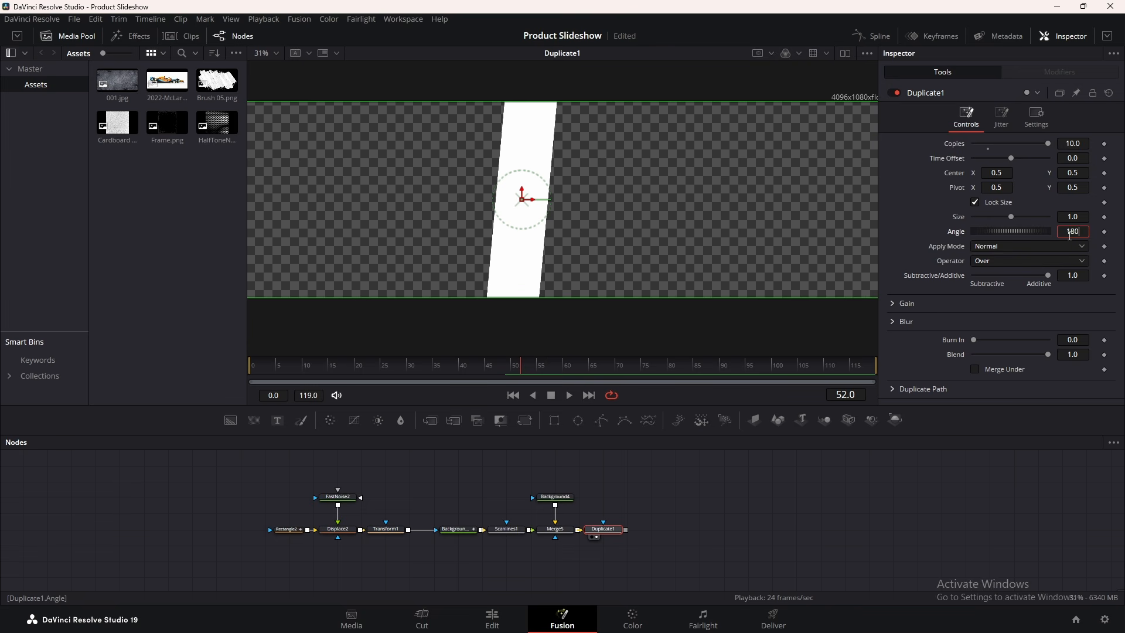
pyautogui.press('Tab')
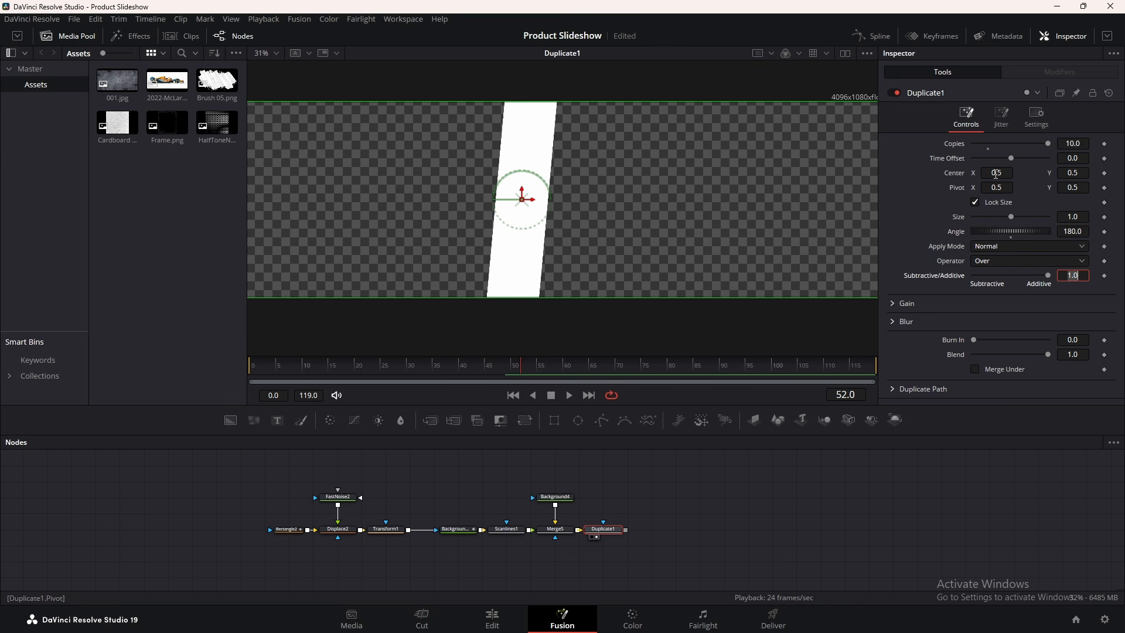
pyautogui.moveTo(996, 174); pyautogui.dragTo(1037, 174)
pyautogui.scroll(-2, 645, 183)
pyautogui.scroll(1, 655, 188)
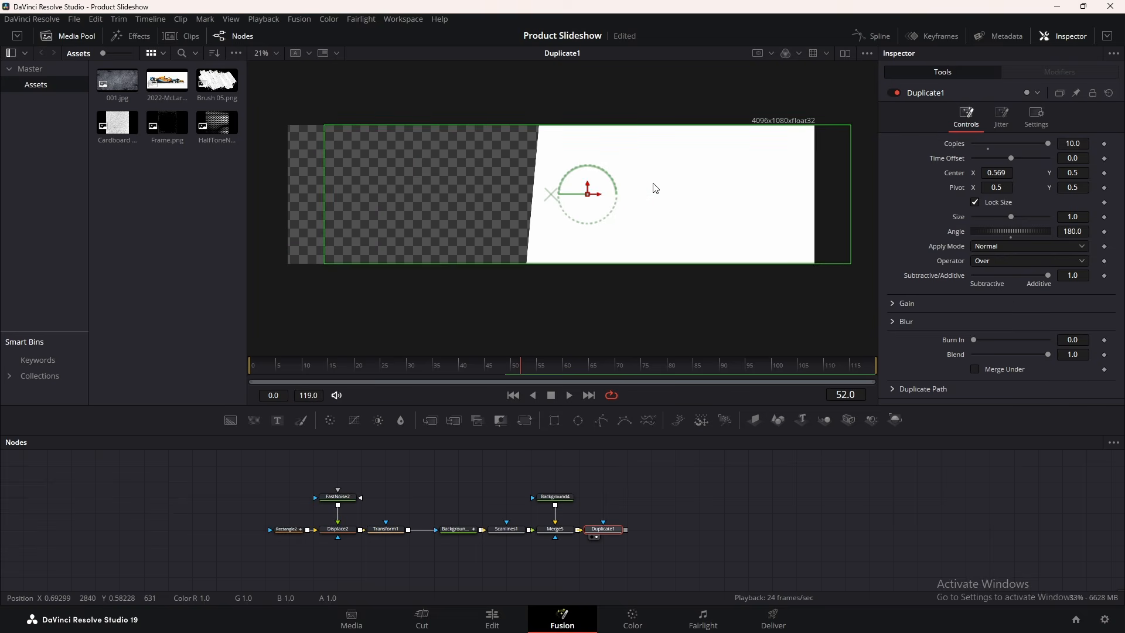
pyautogui.moveTo(491, 366); pyautogui.dragTo(227, 368)
pyautogui.press('space')
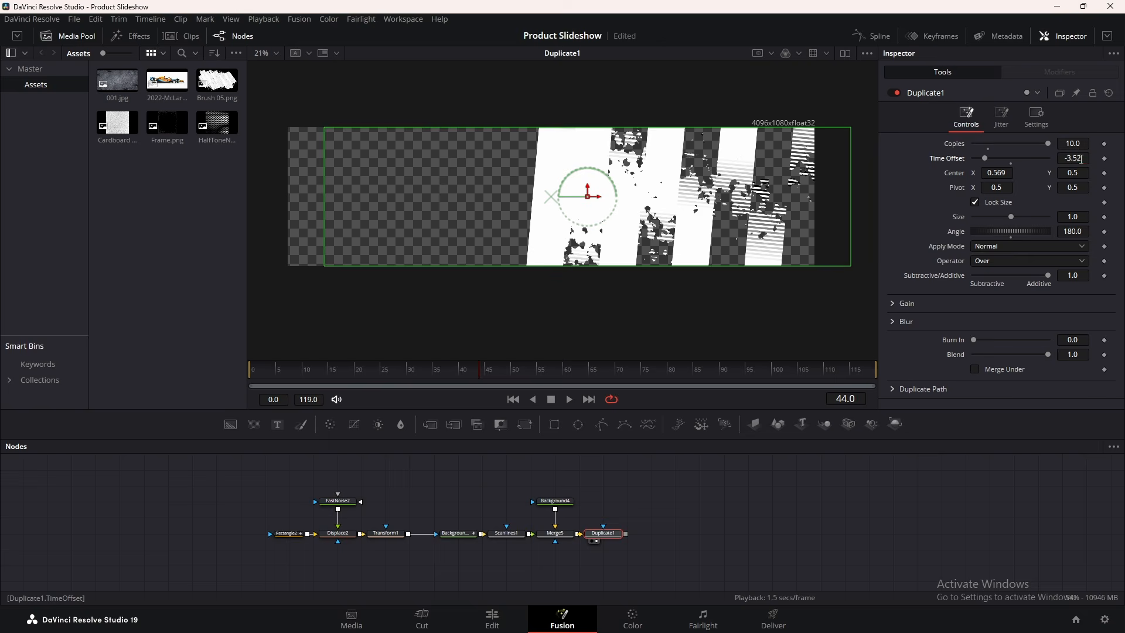
# Stagger the copies with a -3 frame Time Offset, preview, and add a Background5 node
pyautogui.doubleClick(1081, 159)
pyautogui.write('-')
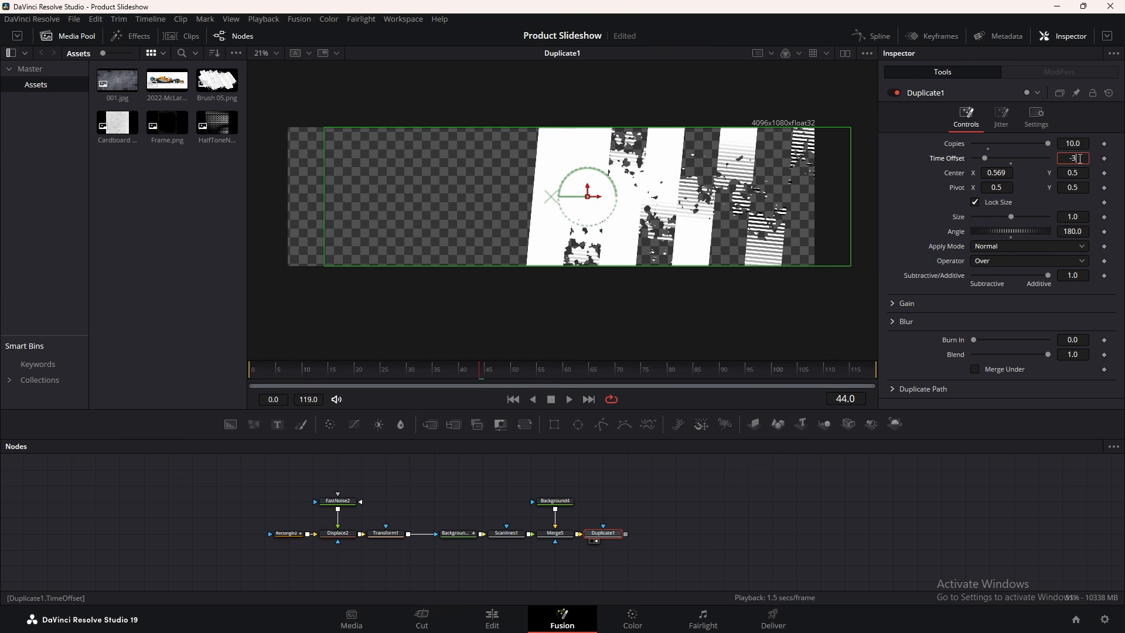
pyautogui.write('3')
pyautogui.press('Tab')
pyautogui.moveTo(371, 374); pyautogui.dragTo(246, 372)
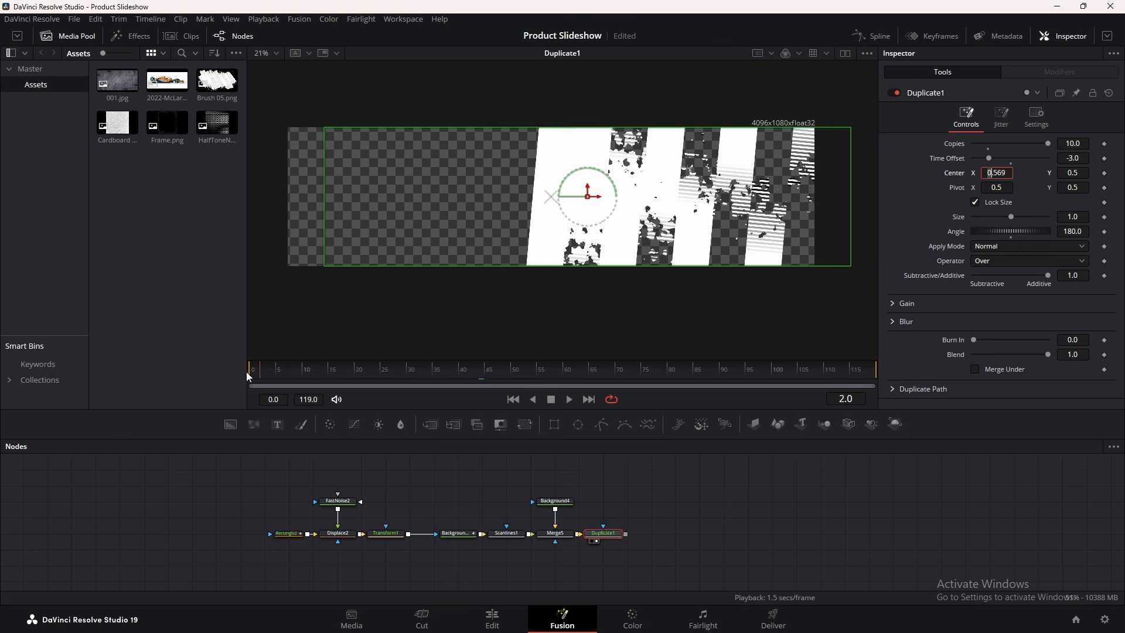
pyautogui.press('space')
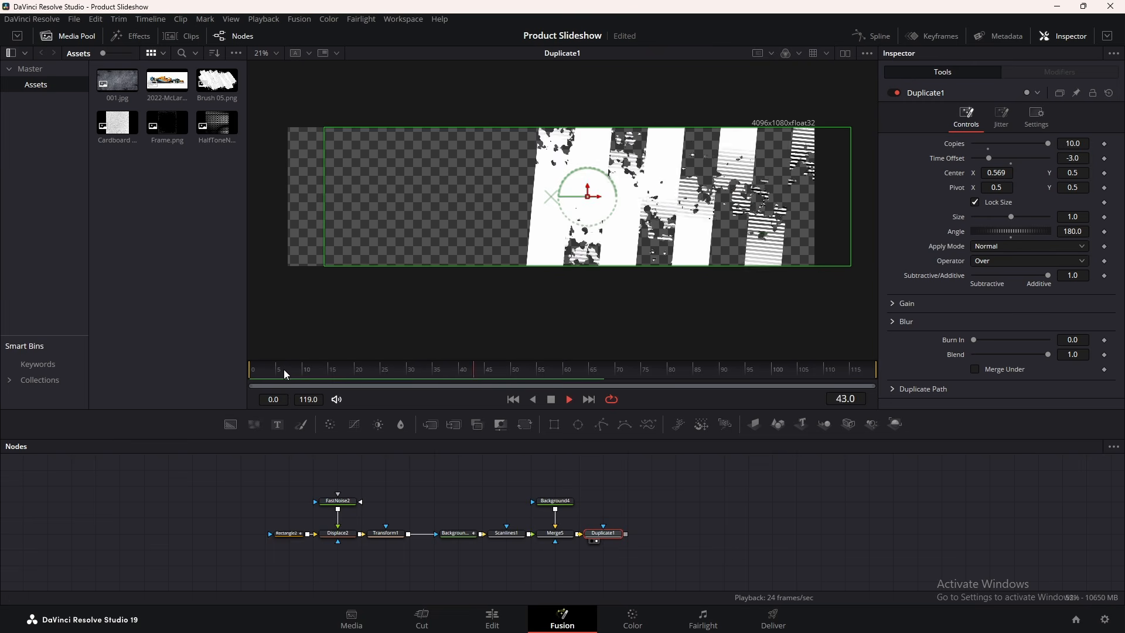
pyautogui.click(303, 373)
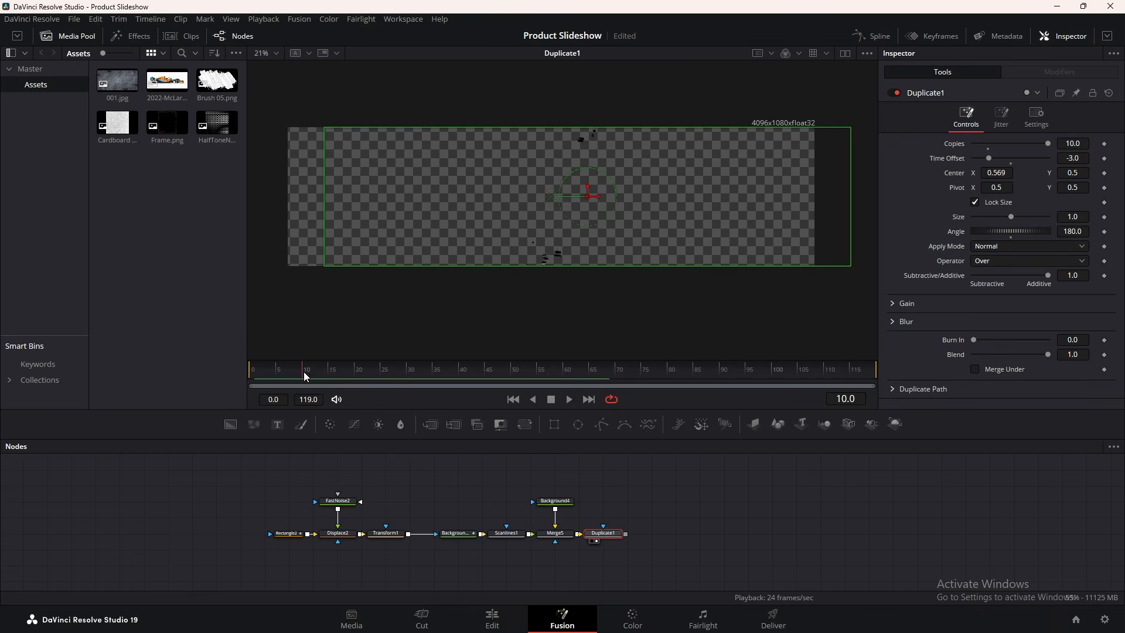
pyautogui.press('space')
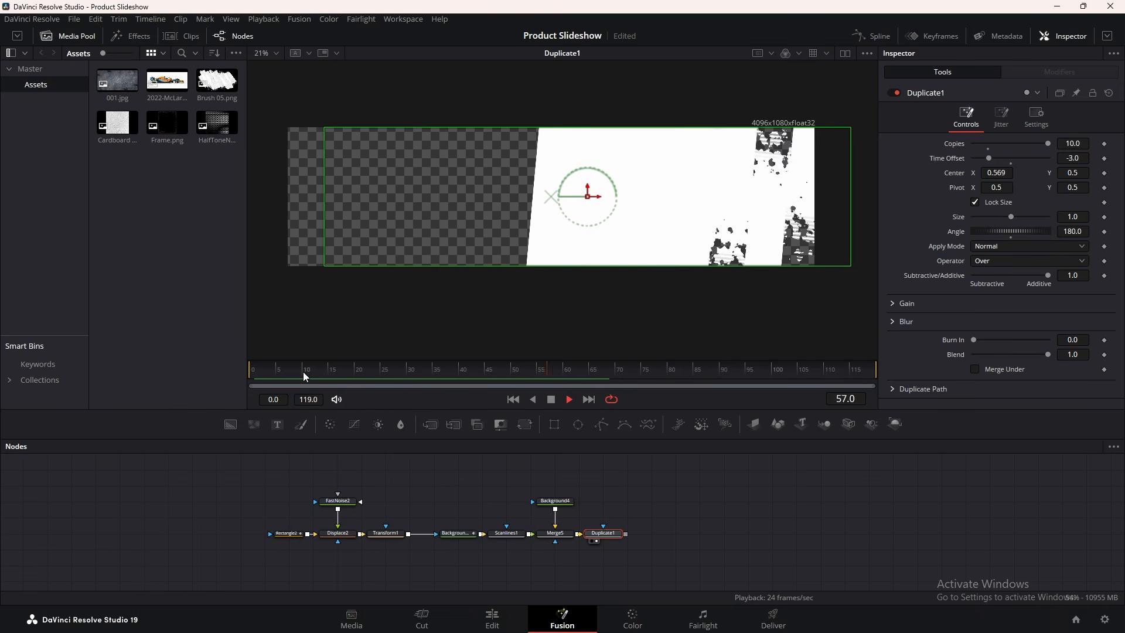
pyautogui.press('space')
pyautogui.moveTo(231, 424); pyautogui.dragTo(624, 532)
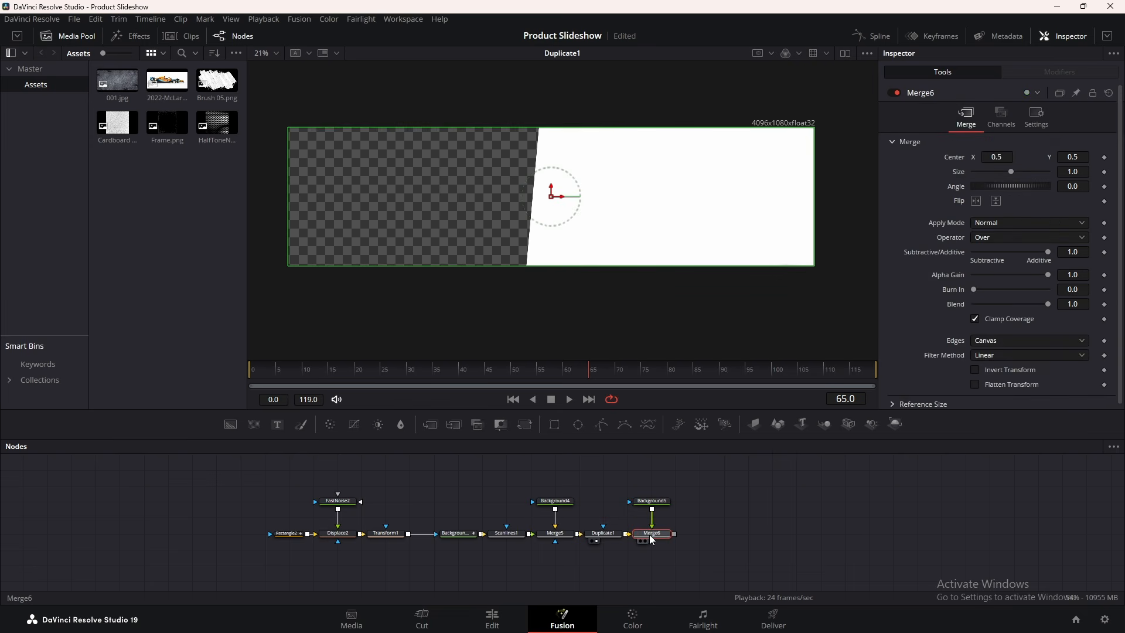
# Swap Merge6's inputs, shift its Center X to about -0.0202, then select all eleven transition nodes
pyautogui.press('1')
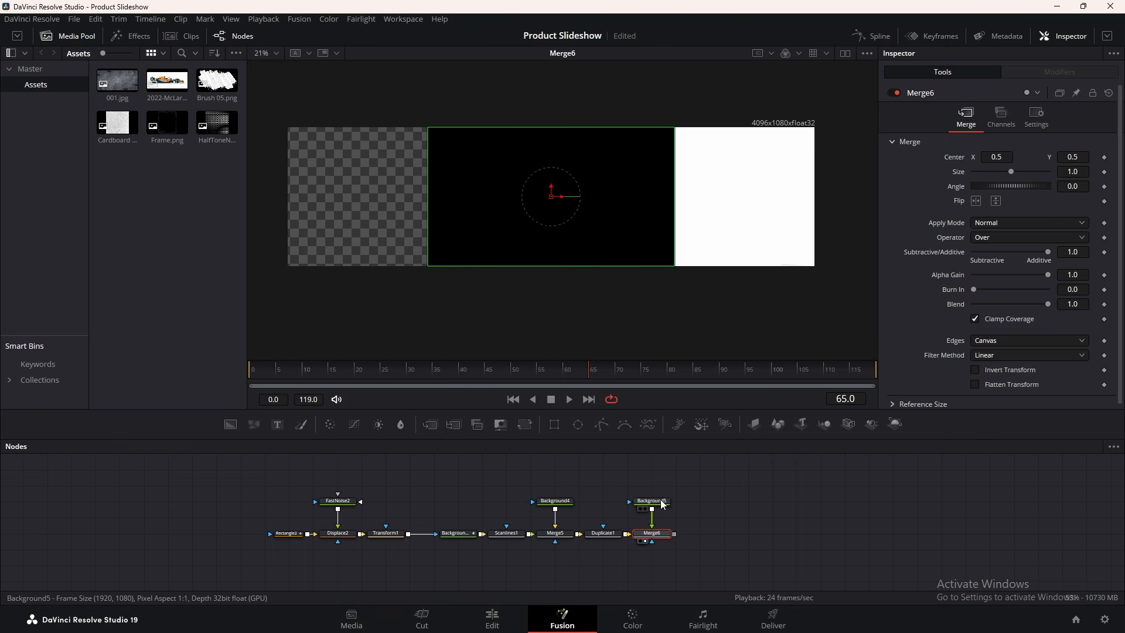
pyautogui.hotkey('ctrl', 't')
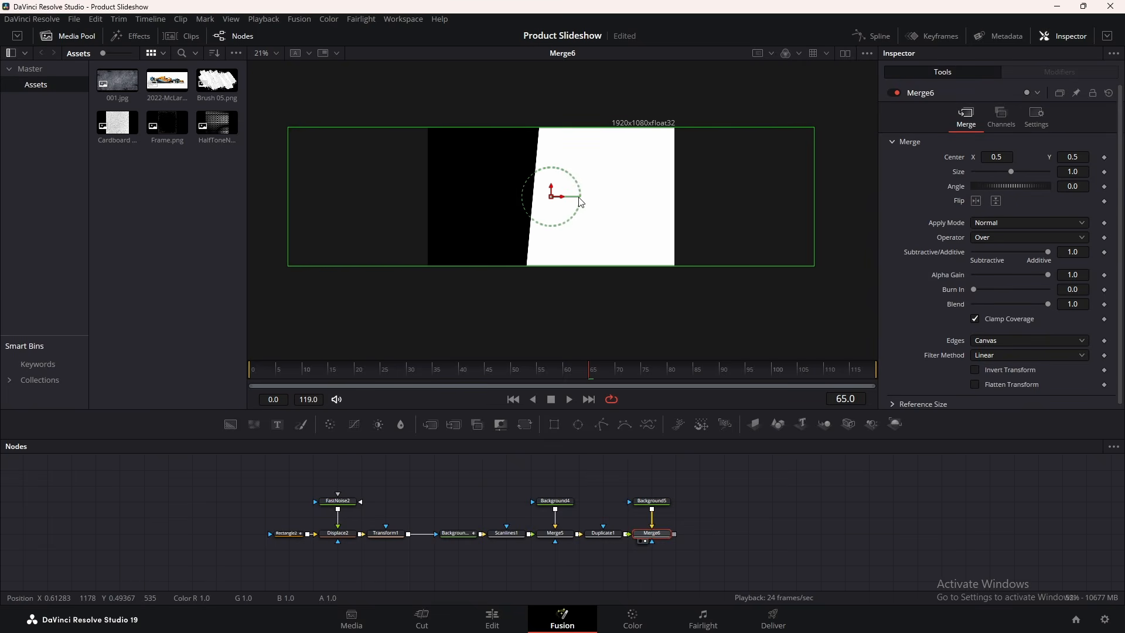
pyautogui.moveTo(564, 201); pyautogui.dragTo(436, 203)
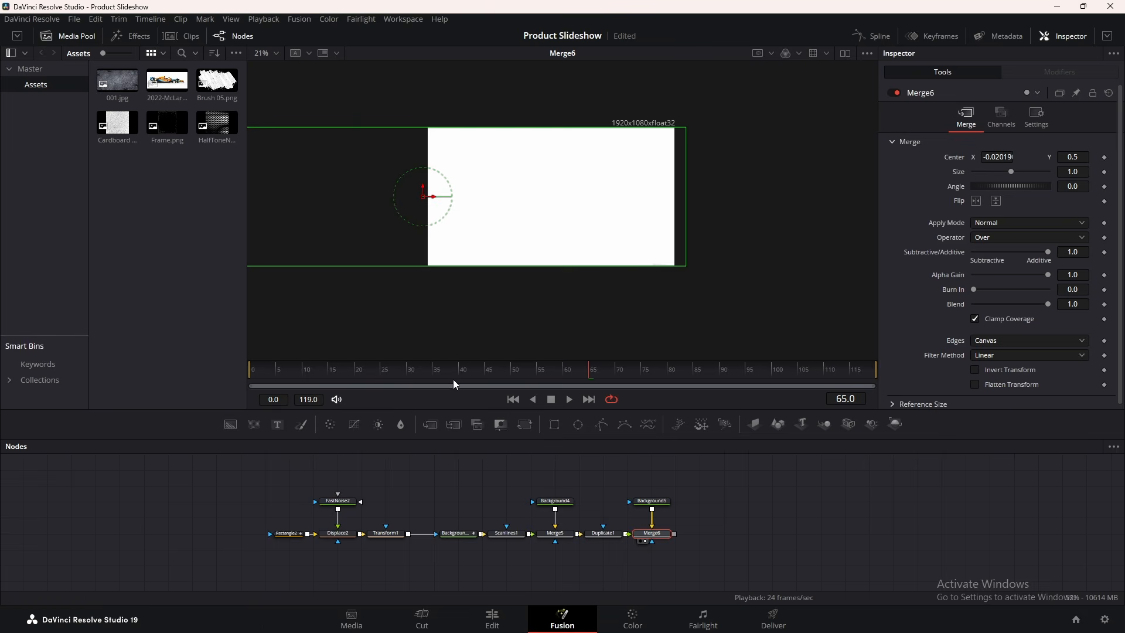
pyautogui.moveTo(464, 369); pyautogui.dragTo(579, 378)
pyautogui.moveTo(729, 469); pyautogui.dragTo(47, 564)
# Wrap the selected transition nodes in an Underlay named 'transition'
pyautogui.hotkey('shift', 'space')
pyautogui.write('und')
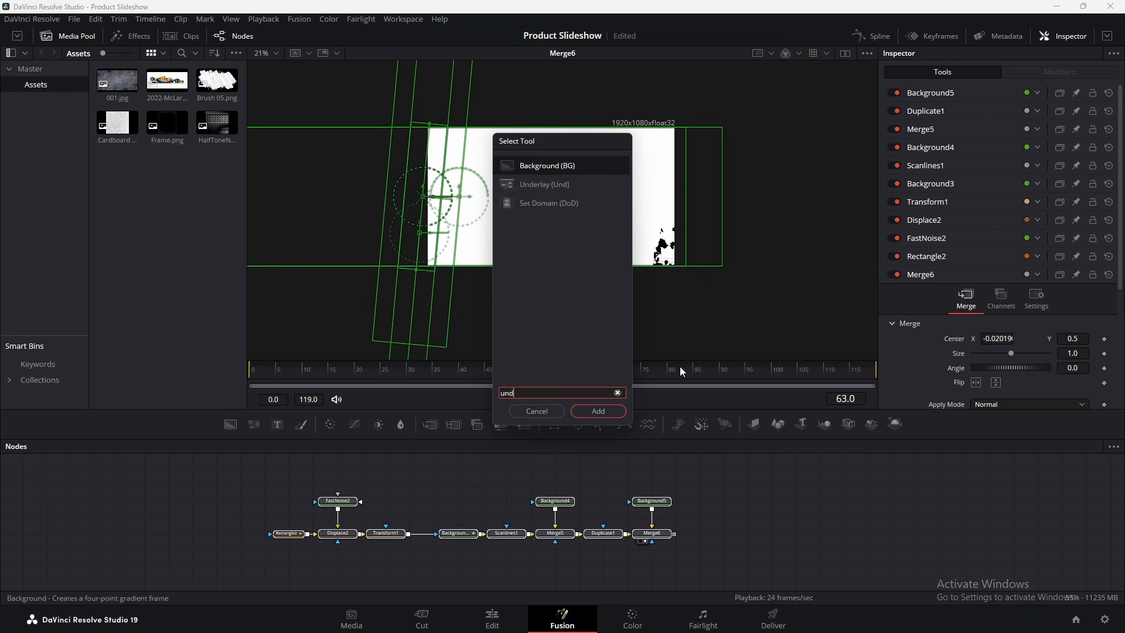
pyautogui.press('Return')
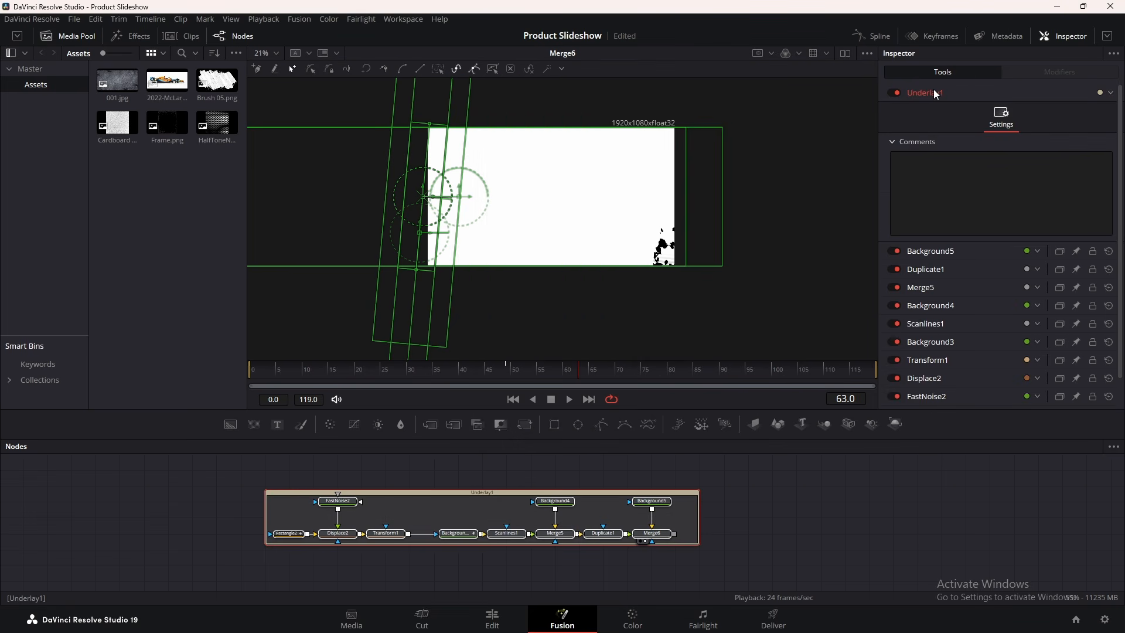
pyautogui.doubleClick(934, 93)
pyautogui.write('transition')
pyautogui.press('Return')
# Preview frame 53 and move the transition underlay above the Background group
pyautogui.moveTo(540, 372); pyautogui.dragTo(525, 374)
pyautogui.click(802, 486)
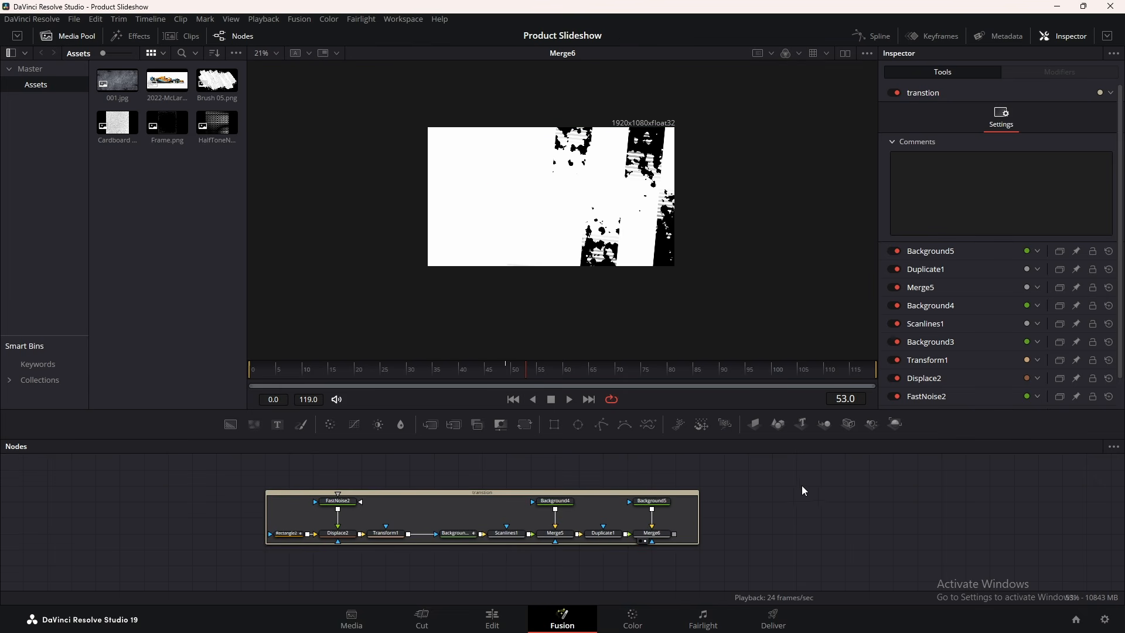
pyautogui.moveTo(855, 505); pyautogui.dragTo(778, 511)
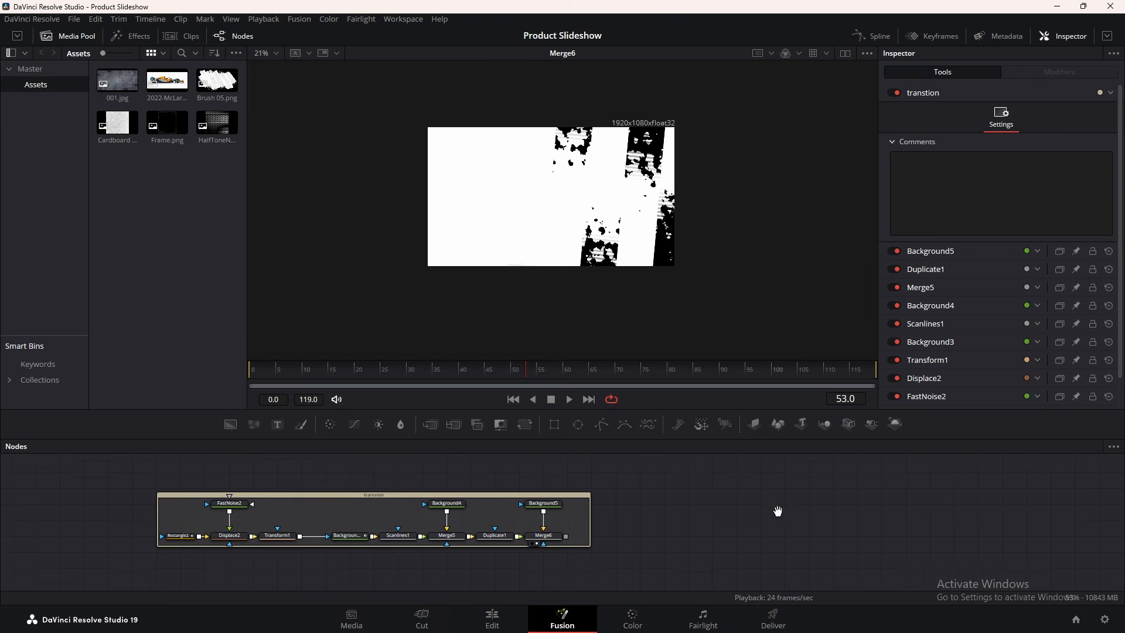
pyautogui.moveTo(392, 498); pyautogui.dragTo(450, 494)
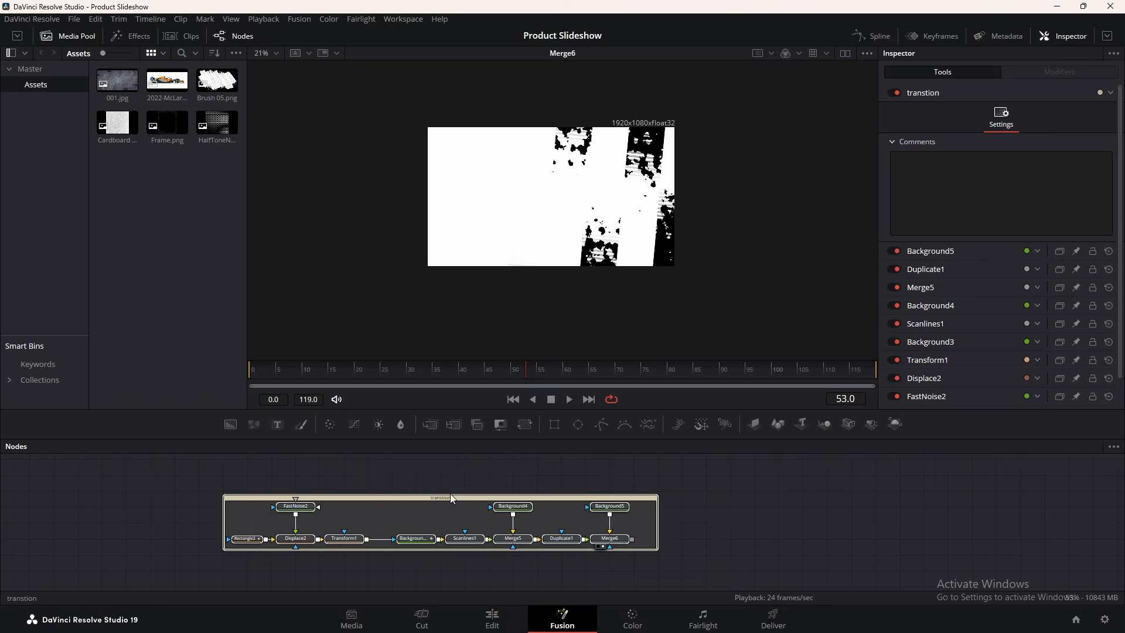
pyautogui.scroll(-1, 722, 505)
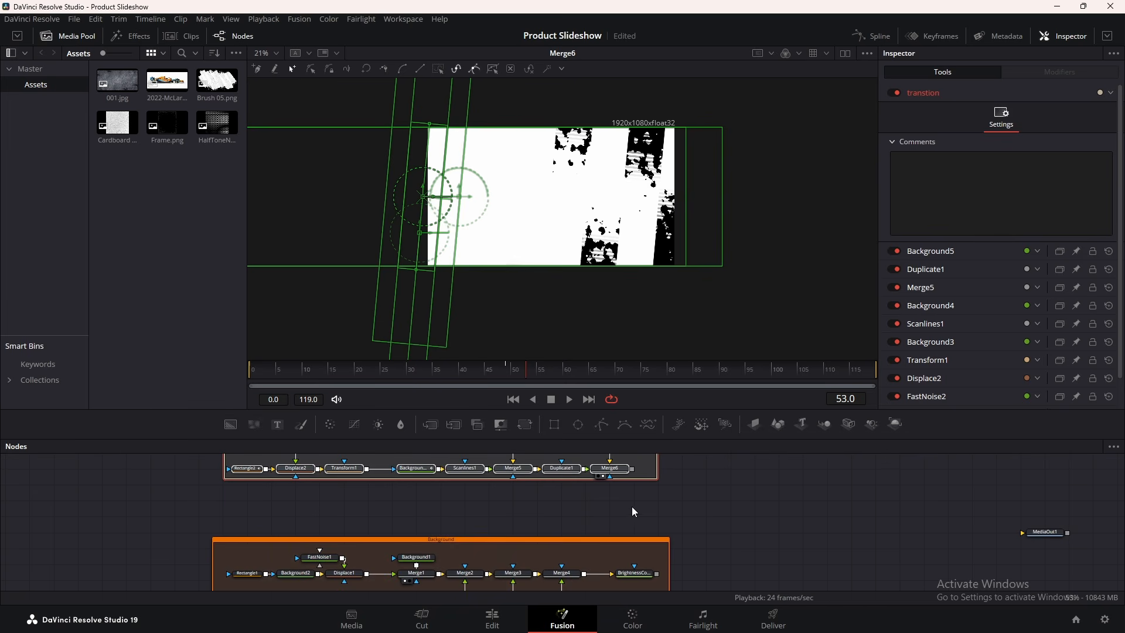
# Add MatteControl1 fed by the Background group, with Merge6 connected as its garbage matte
pyautogui.hotkey('shift', 'space')
pyautogui.write('matt')
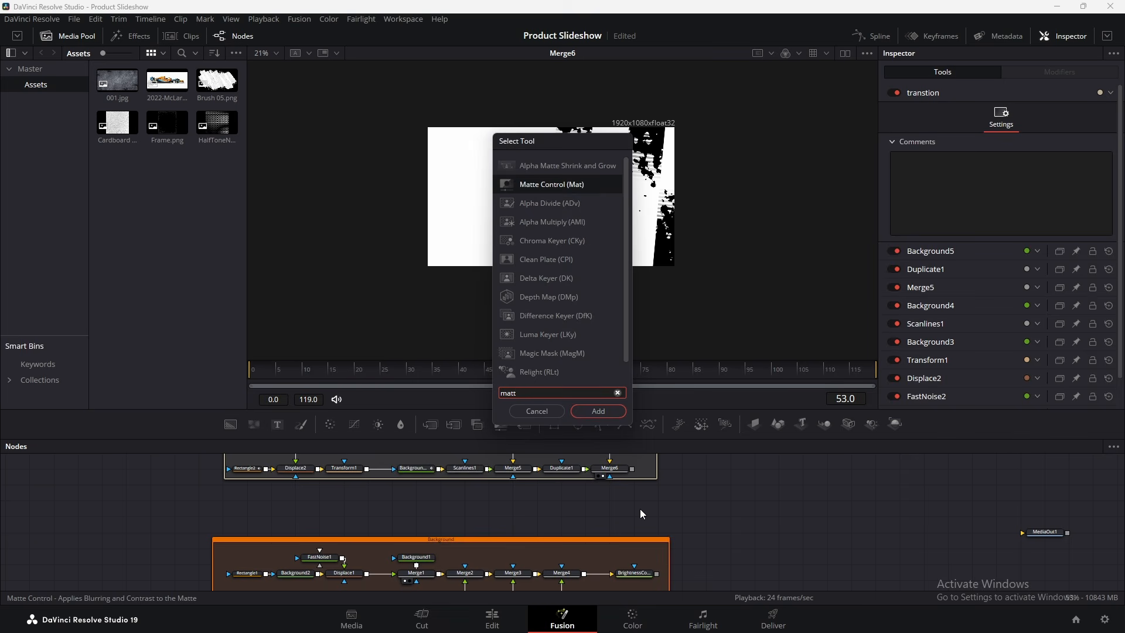
pyautogui.press('Return')
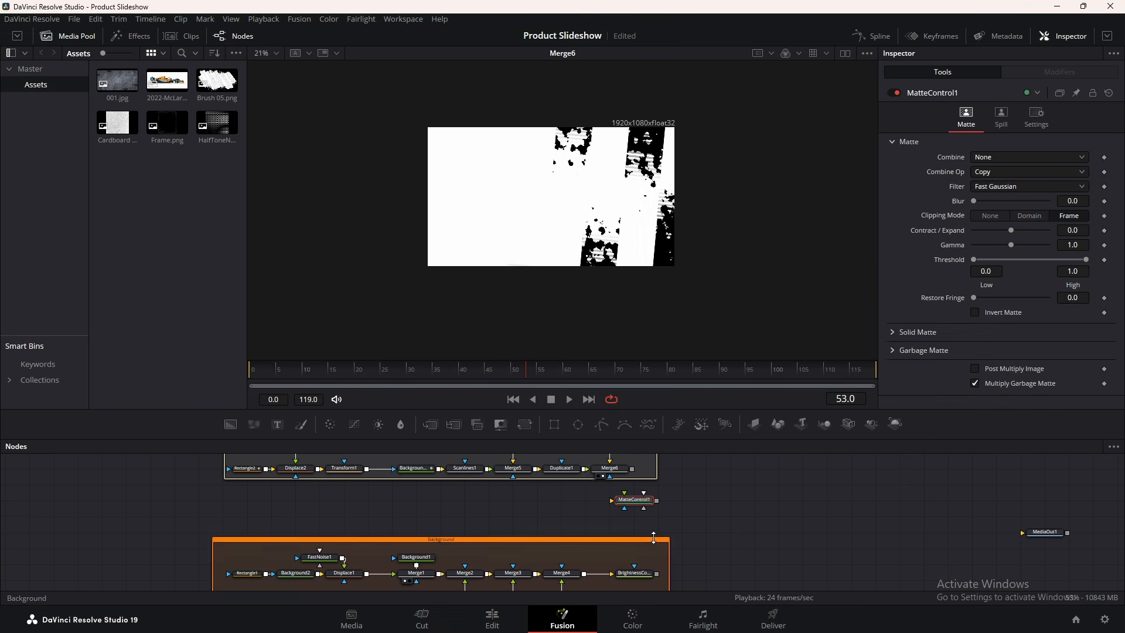
pyautogui.moveTo(657, 573); pyautogui.dragTo(628, 512)
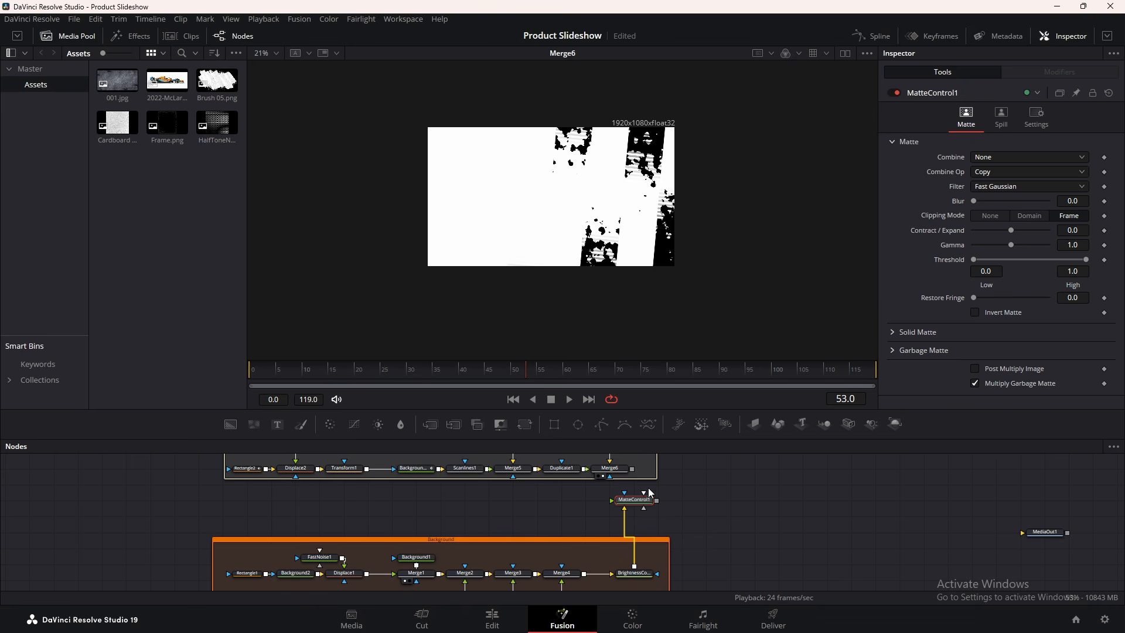
pyautogui.moveTo(633, 470); pyautogui.dragTo(635, 500)
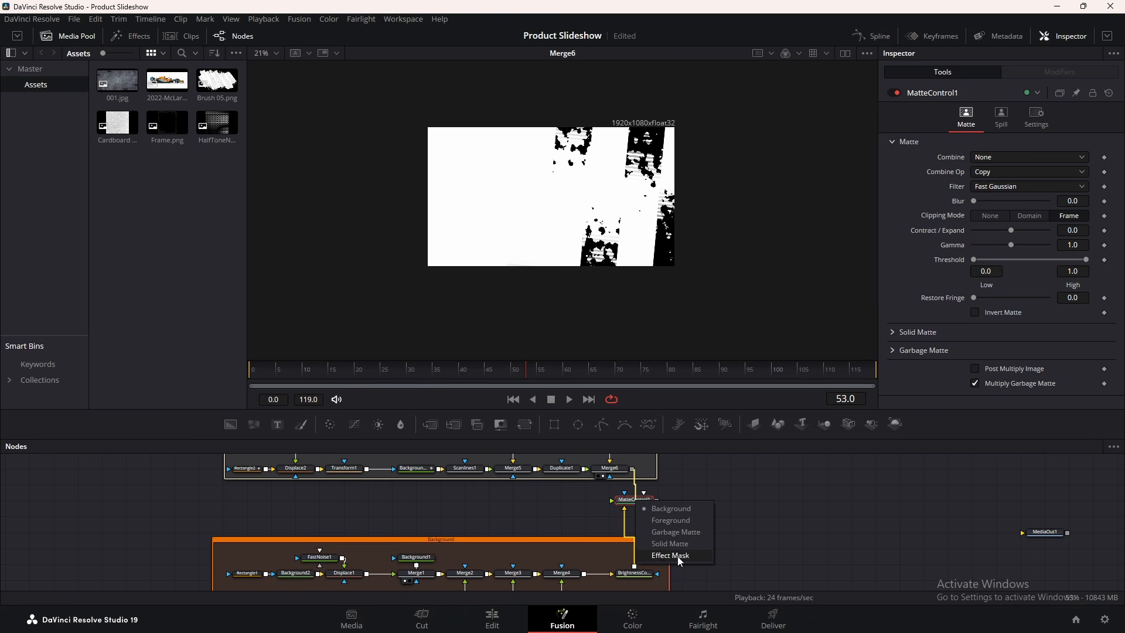
pyautogui.click(667, 533)
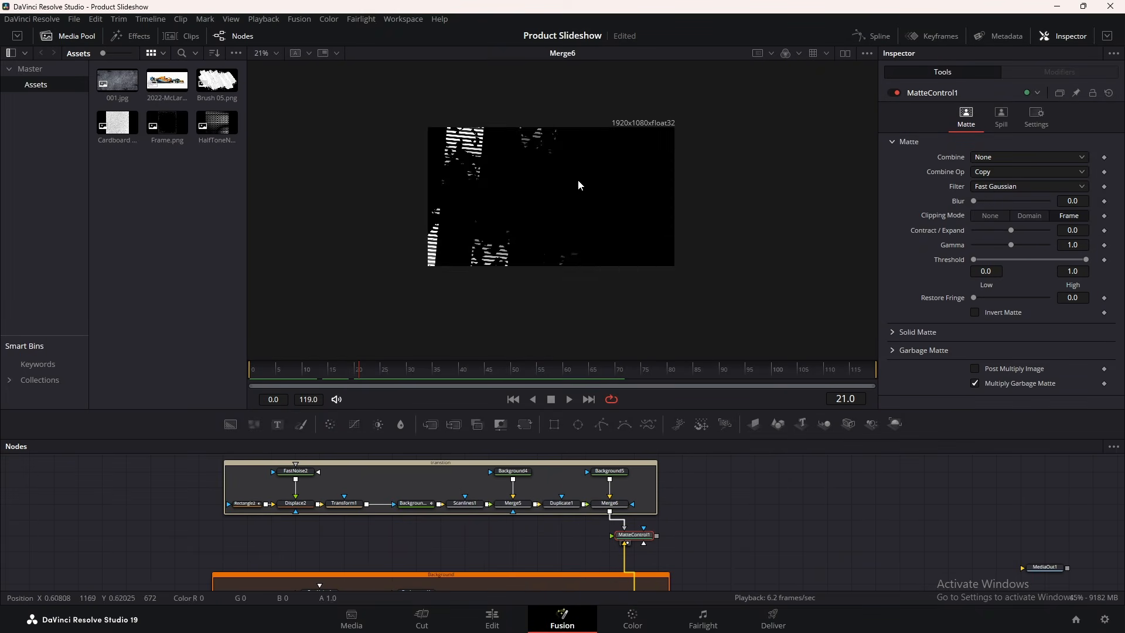
# View MatteControl1 and invert its garbage matte, scrubbing back to check
pyautogui.press('2')
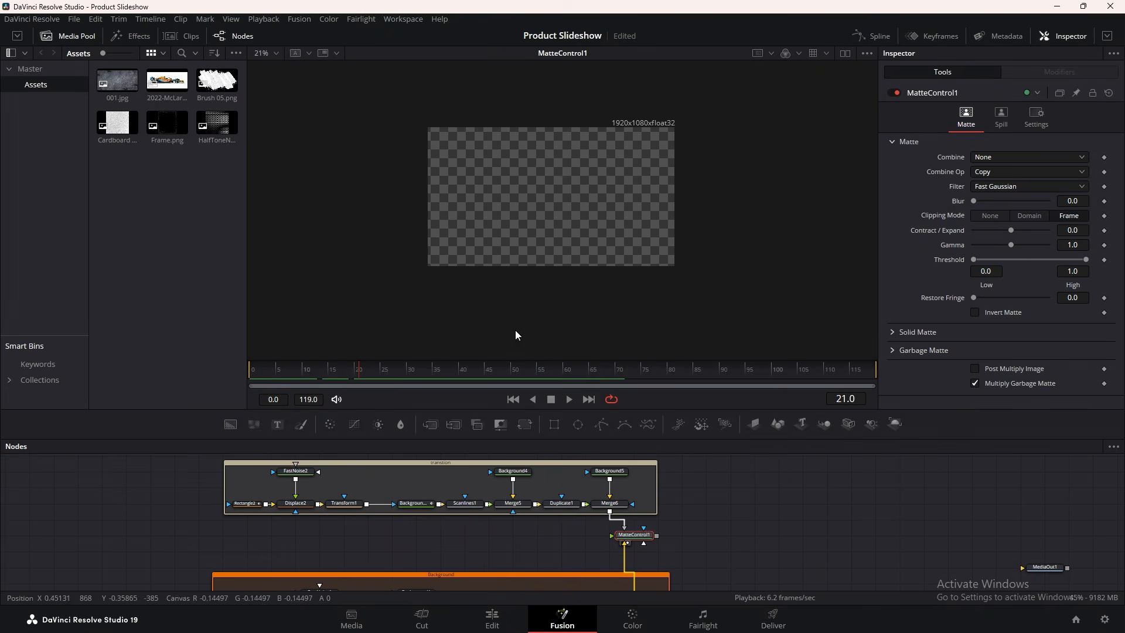
pyautogui.click(892, 350)
pyautogui.click(975, 365)
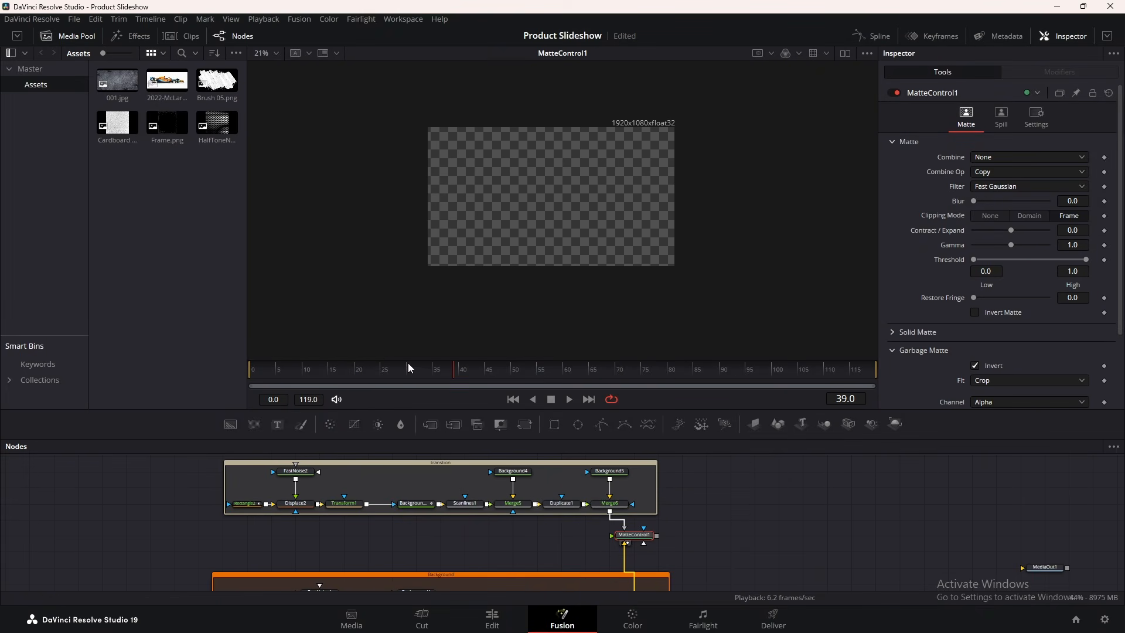
pyautogui.moveTo(408, 364); pyautogui.dragTo(293, 366)
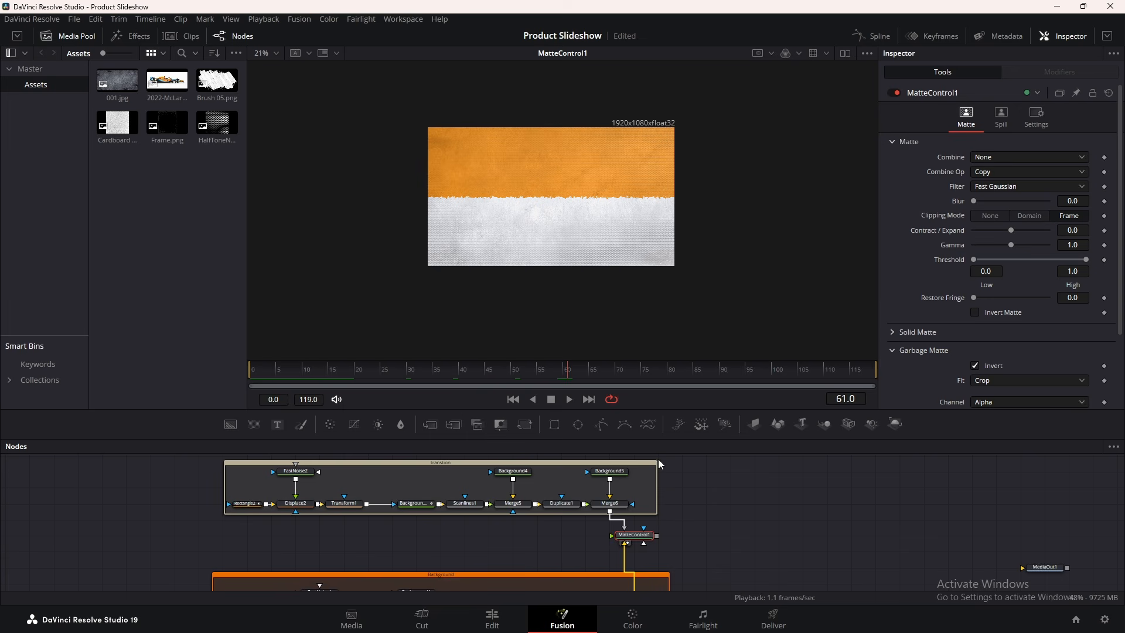
# Set Background5's Alpha to 0 and play from the start
pyautogui.click(609, 474)
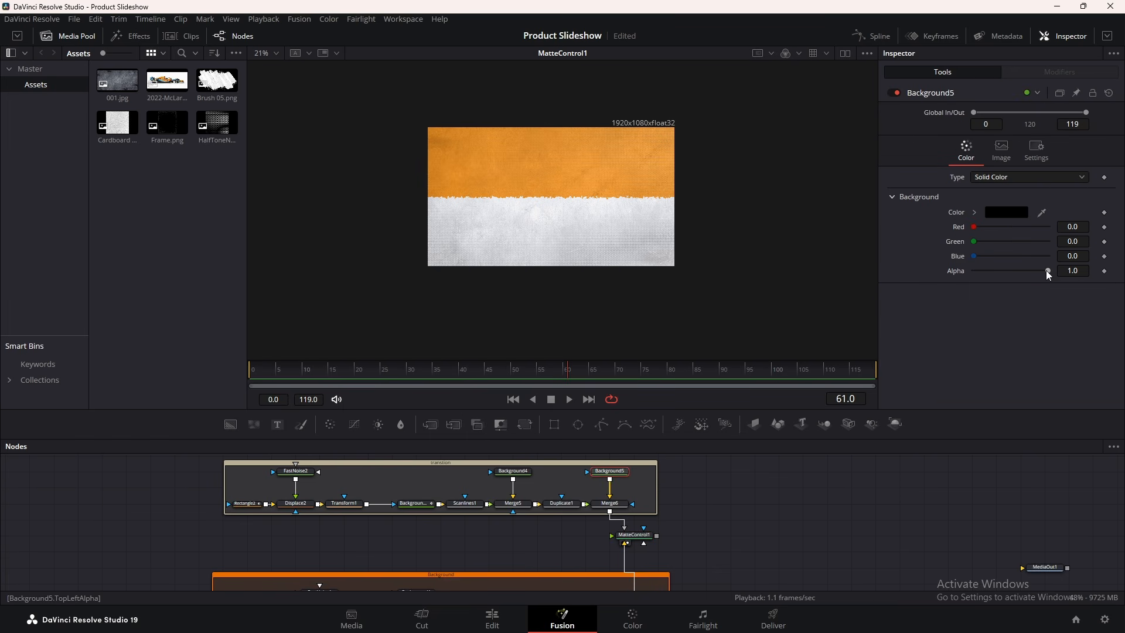
pyautogui.moveTo(1046, 271); pyautogui.dragTo(934, 274)
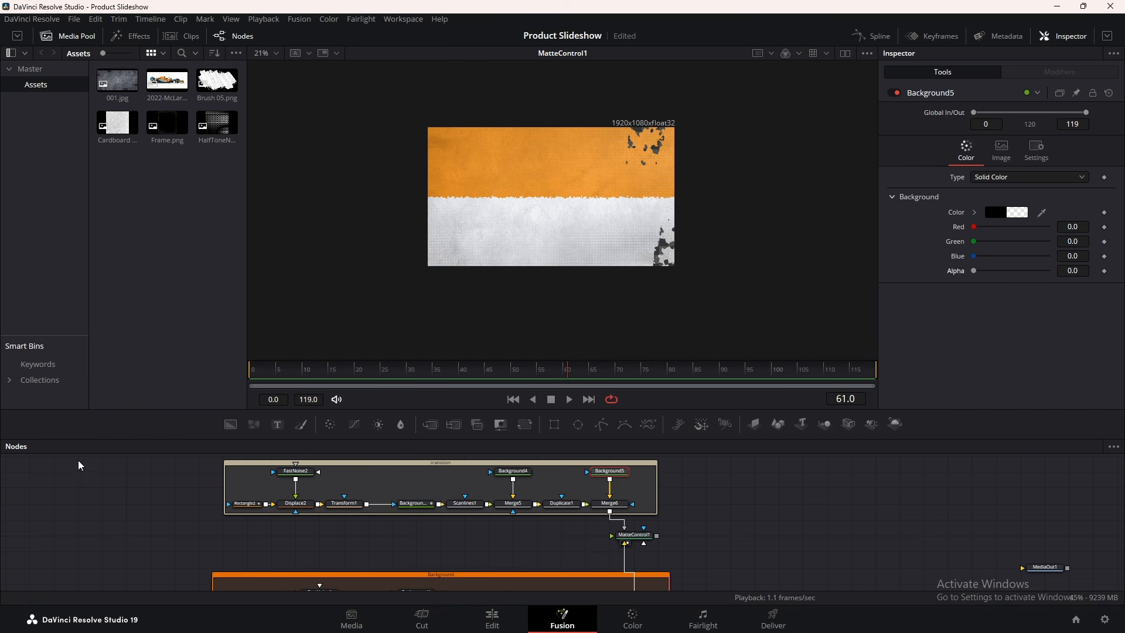
pyautogui.moveTo(272, 371); pyautogui.dragTo(237, 370)
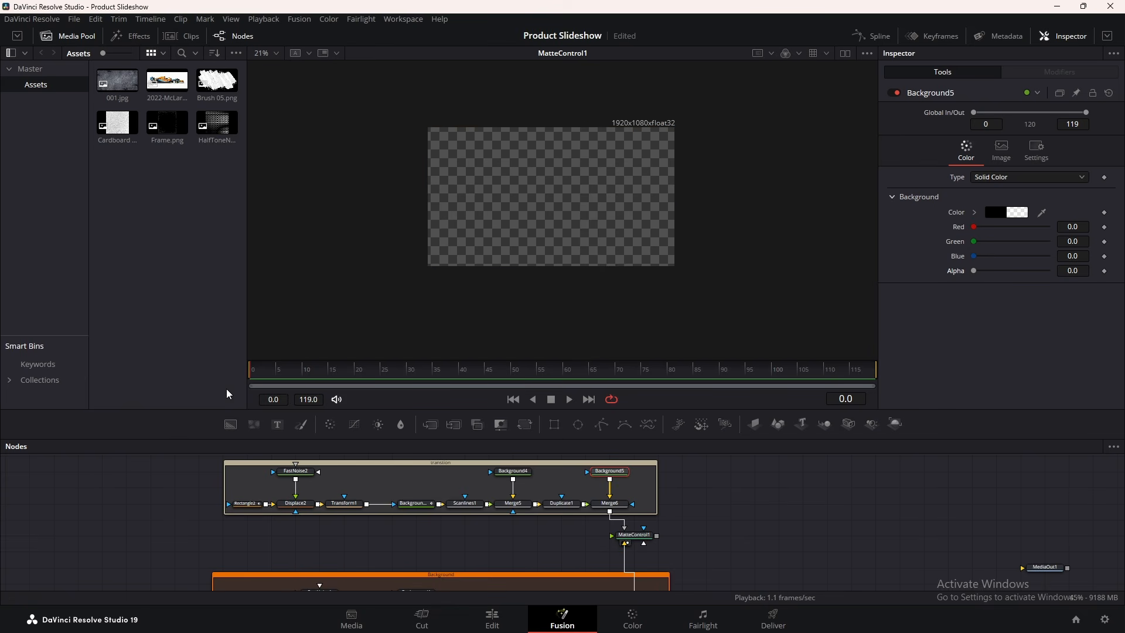
pyautogui.press('space')
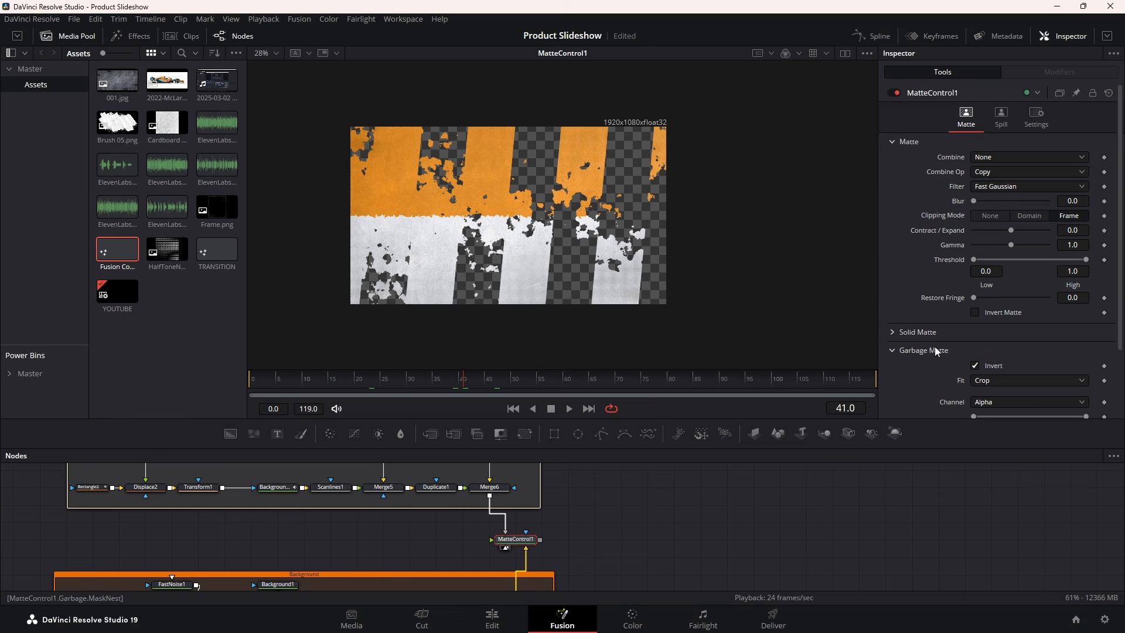
# Set MatteControl1's garbage matte channel to Luminance and replay, stopping around frame 41
pyautogui.scroll(-2, 975, 344)
pyautogui.click(985, 323)
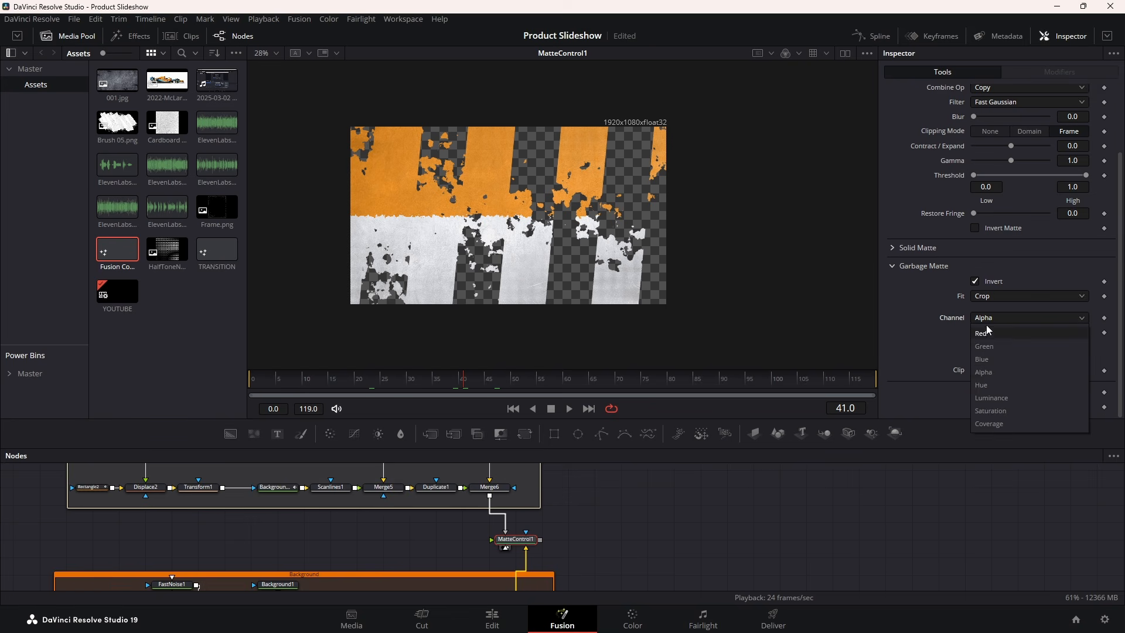
pyautogui.click(993, 401)
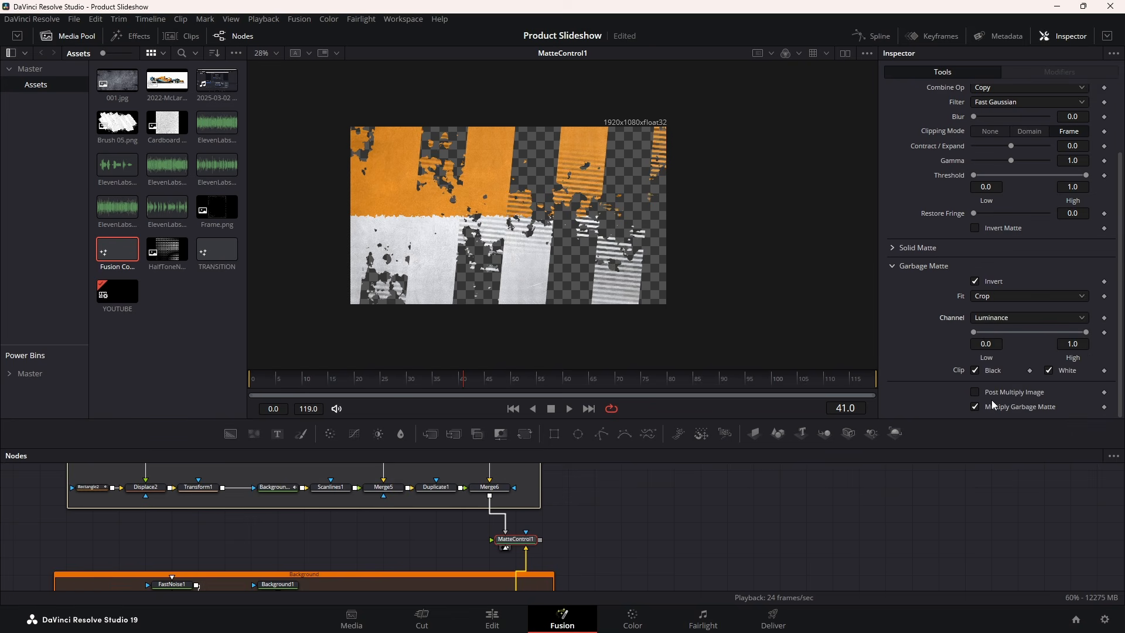
pyautogui.click(311, 383)
pyautogui.press('space')
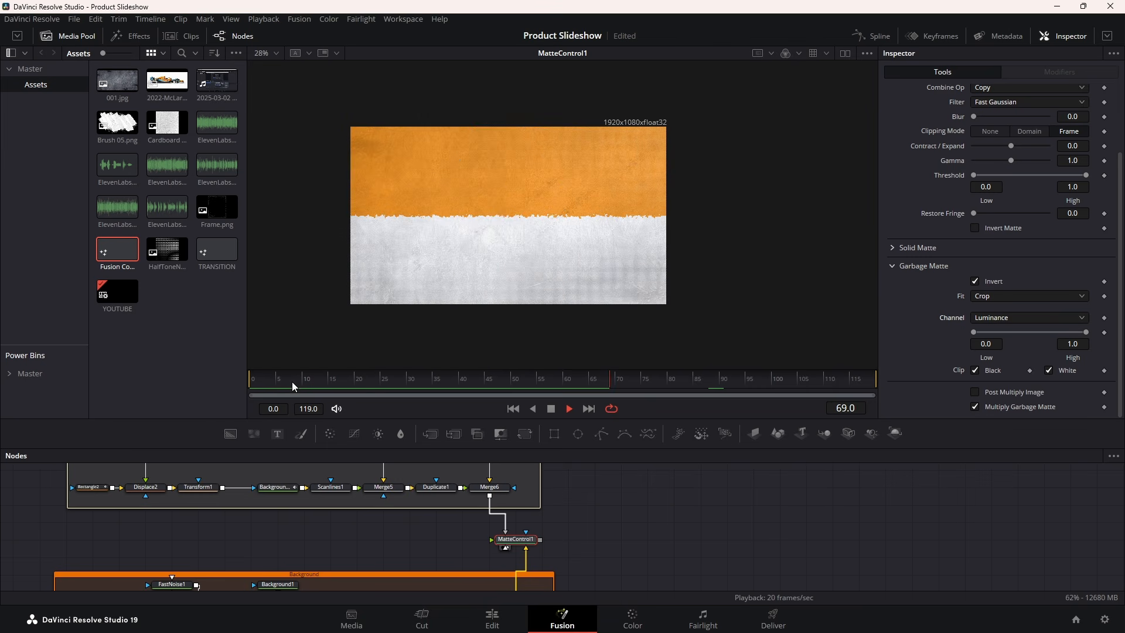
pyautogui.moveTo(292, 382); pyautogui.dragTo(209, 380)
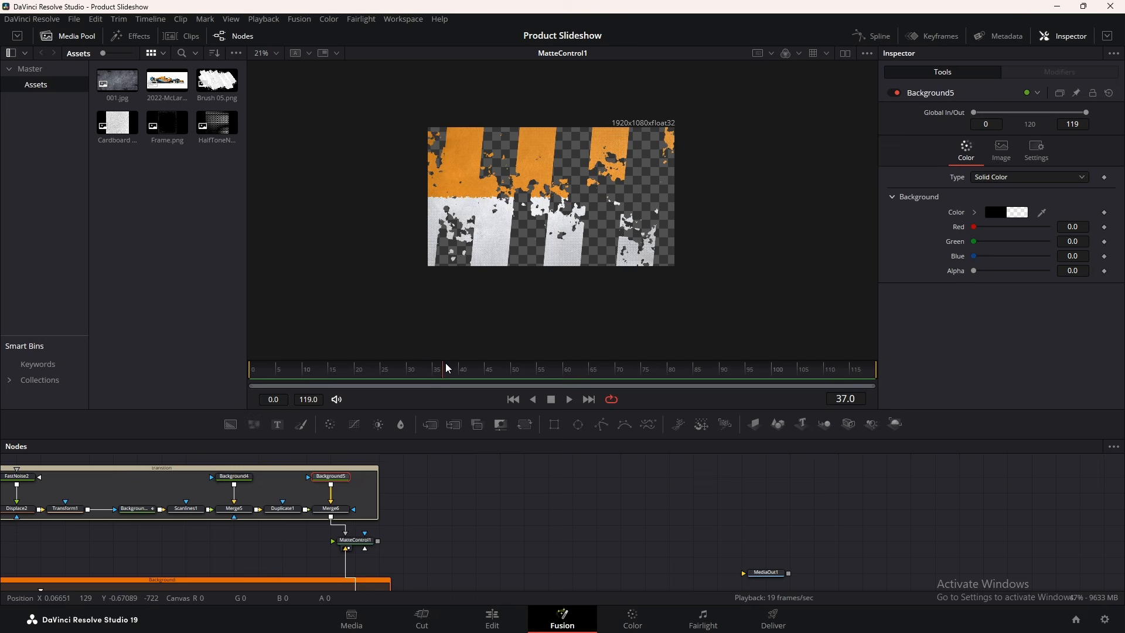
pyautogui.moveTo(447, 368); pyautogui.dragTo(472, 372)
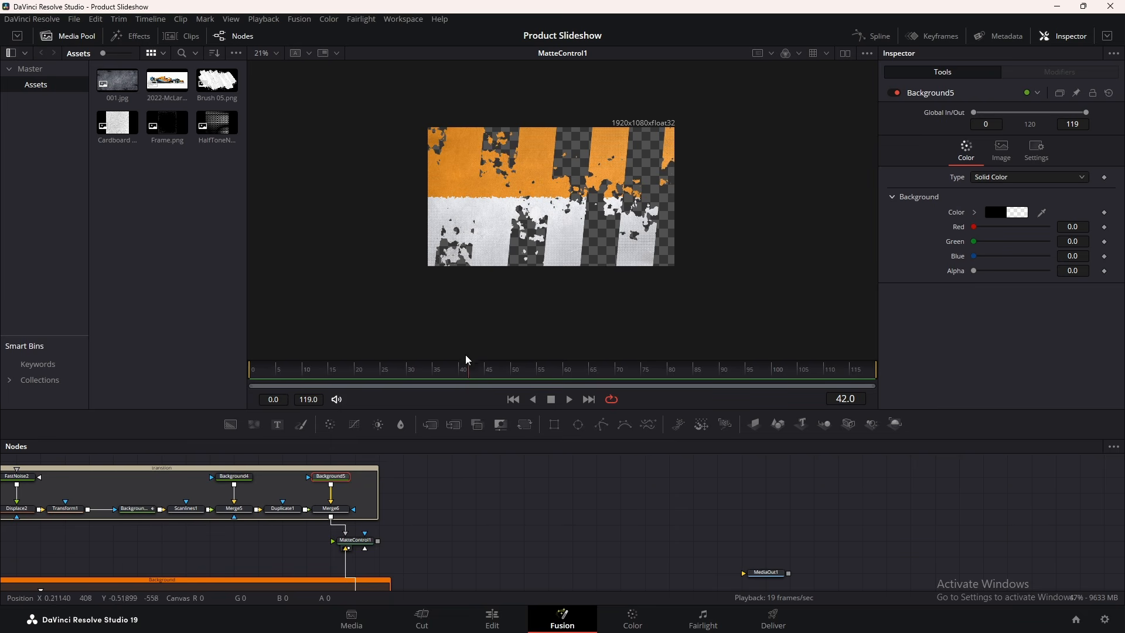
pyautogui.click(471, 374)
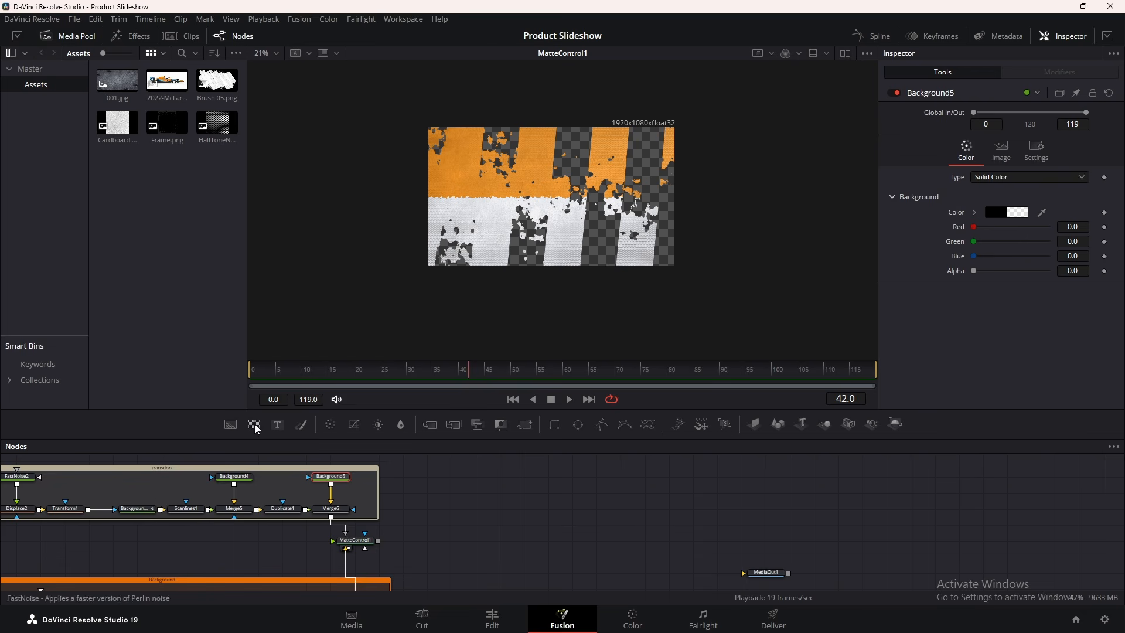
# Add a Text1 node, view it, and enter the text 'MOVMING'
pyautogui.moveTo(278, 424); pyautogui.dragTo(460, 479)
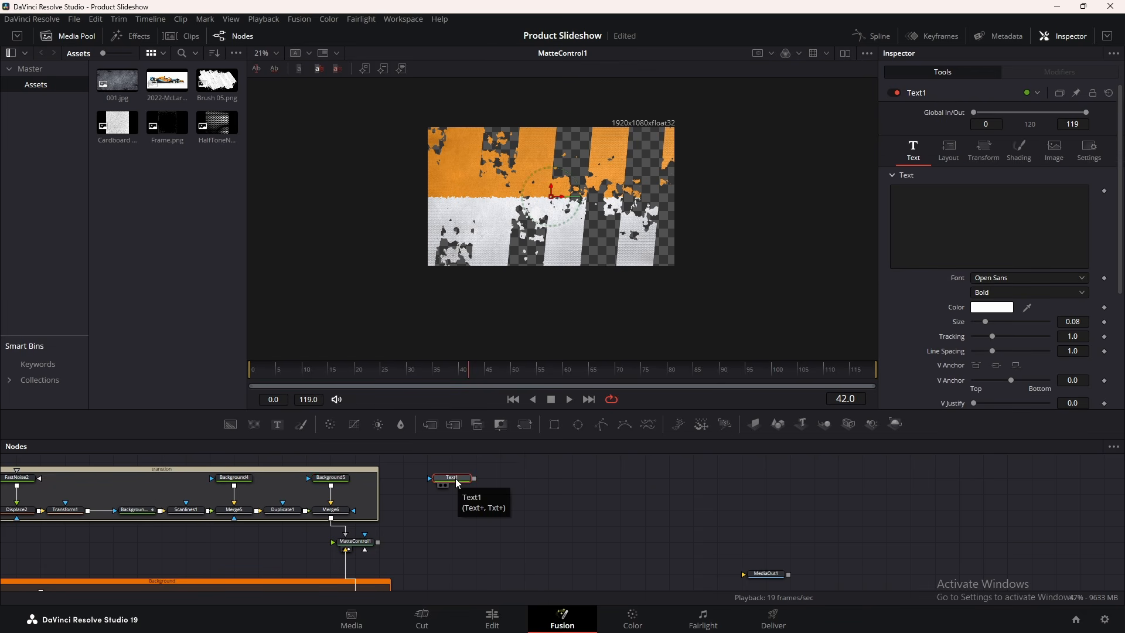
pyautogui.moveTo(459, 482); pyautogui.dragTo(498, 200)
pyautogui.click(976, 216)
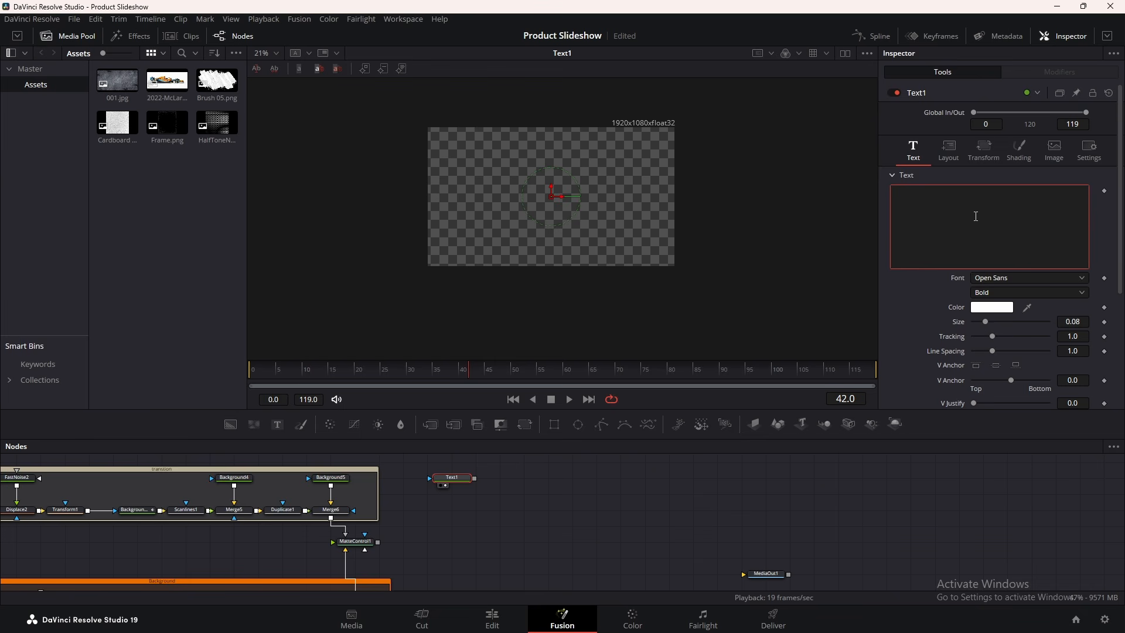
pyautogui.write('MOVMING')
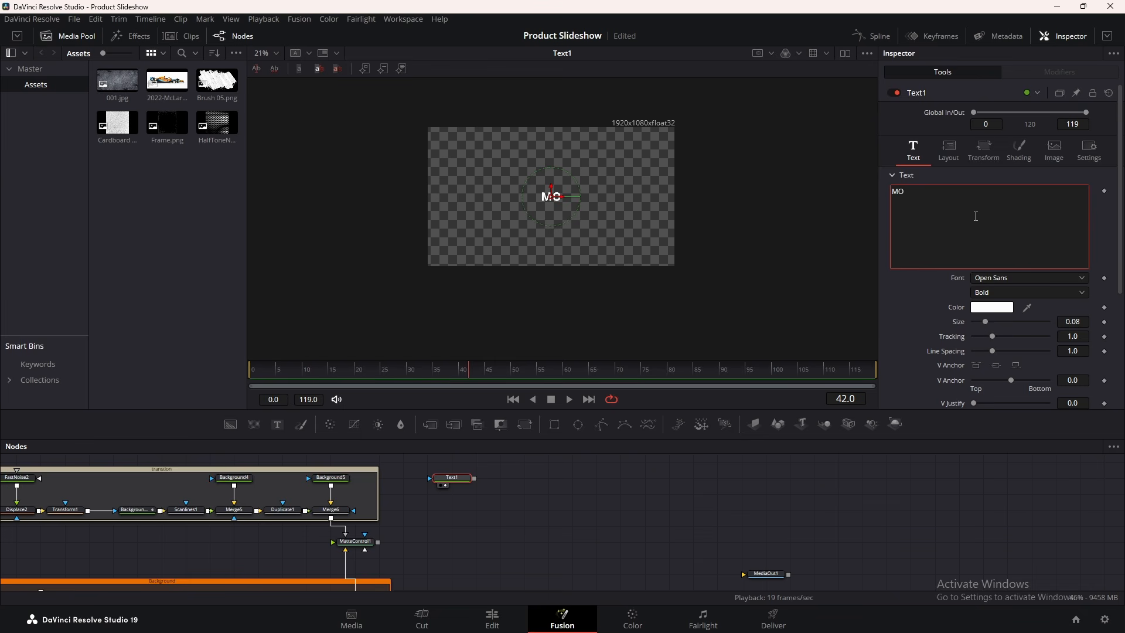
# Set the title font to Dharma Gothic C and enlarge it to about 0.43
pyautogui.click(999, 276)
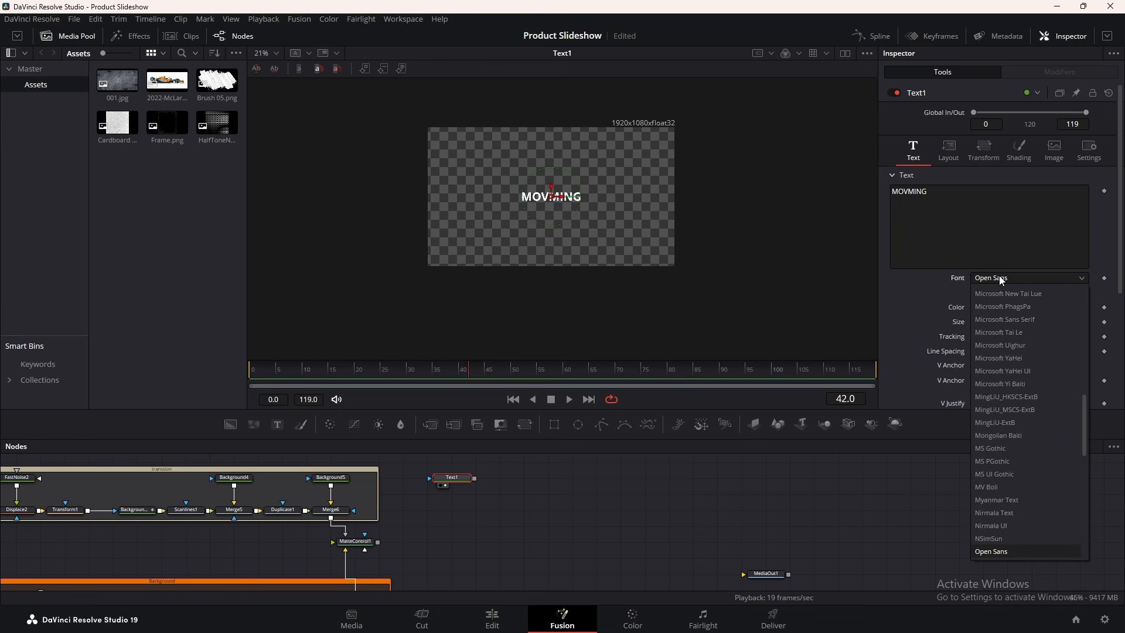
pyautogui.press('d')
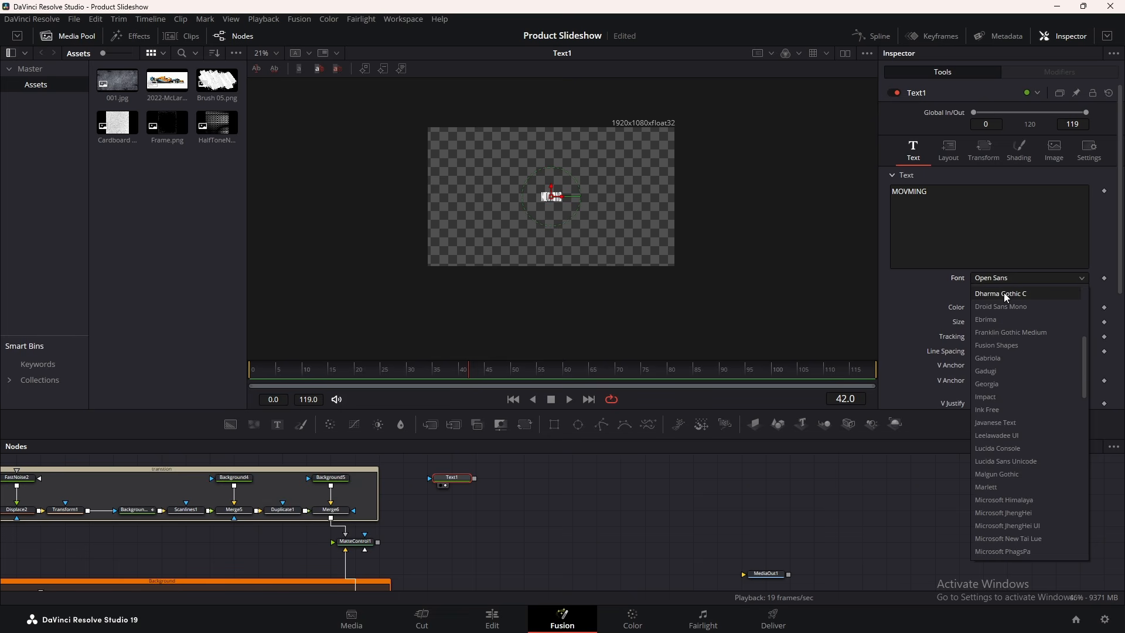
pyautogui.click(1004, 293)
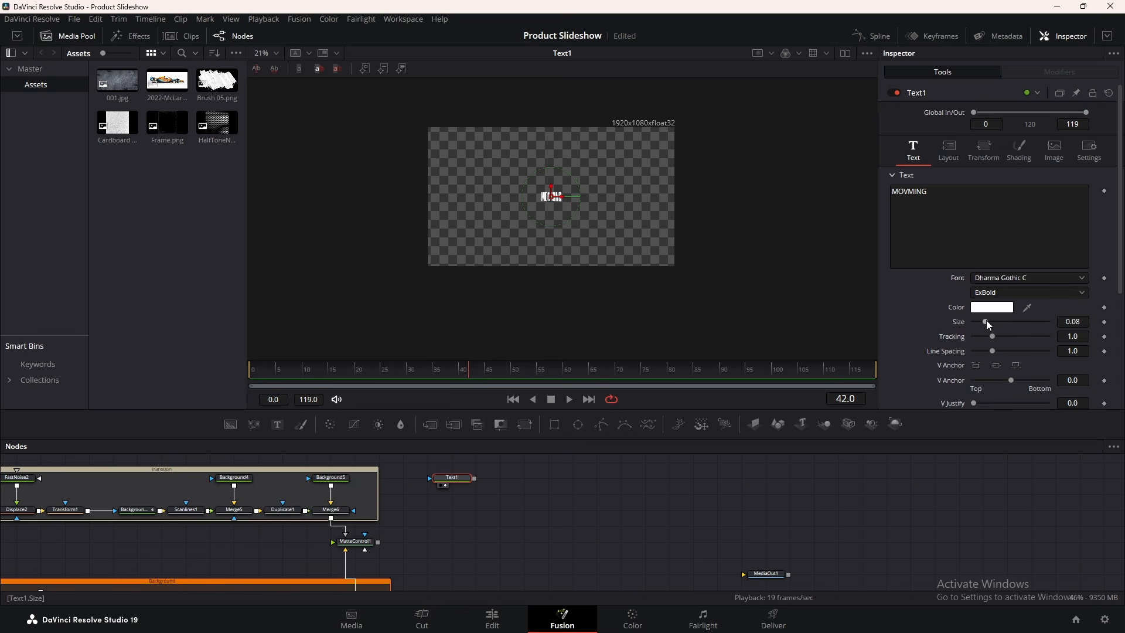
pyautogui.moveTo(990, 319); pyautogui.dragTo(1038, 322)
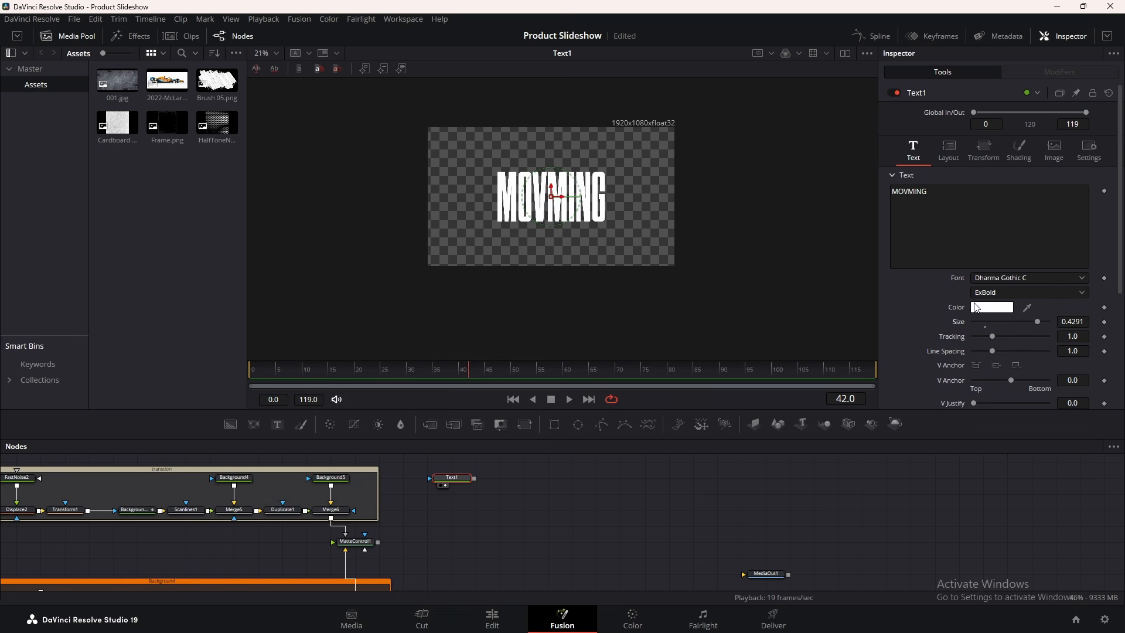
# Show safe-area guides, move MOVMING up, and increase its size slightly to about 0.47
pyautogui.rightClick(611, 146)
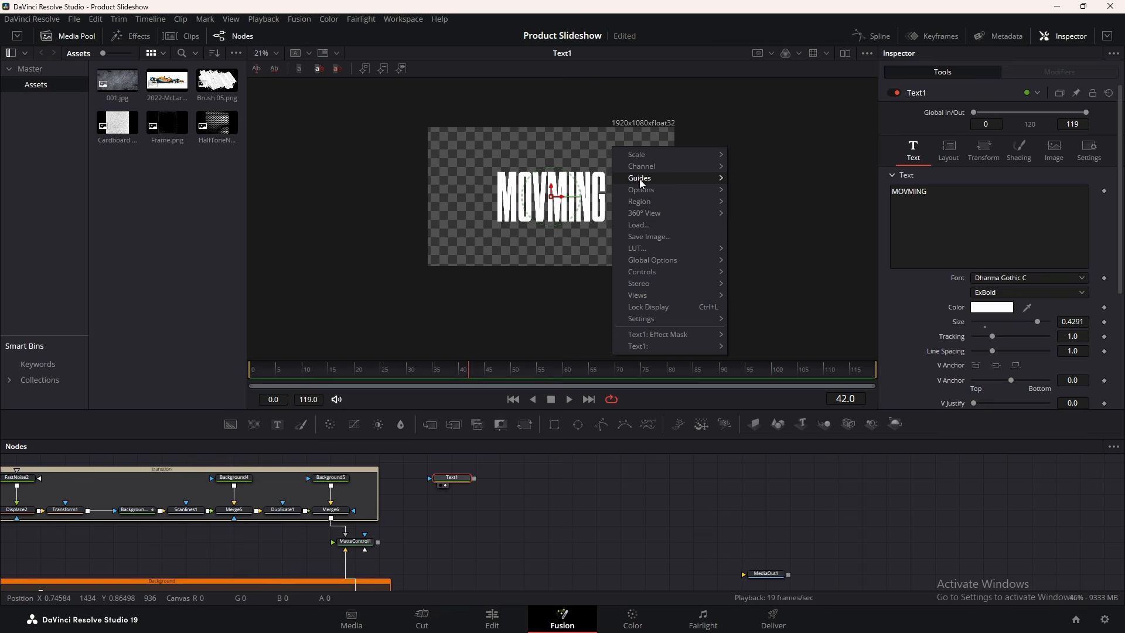
pyautogui.moveTo(640, 178)
pyautogui.click(763, 181)
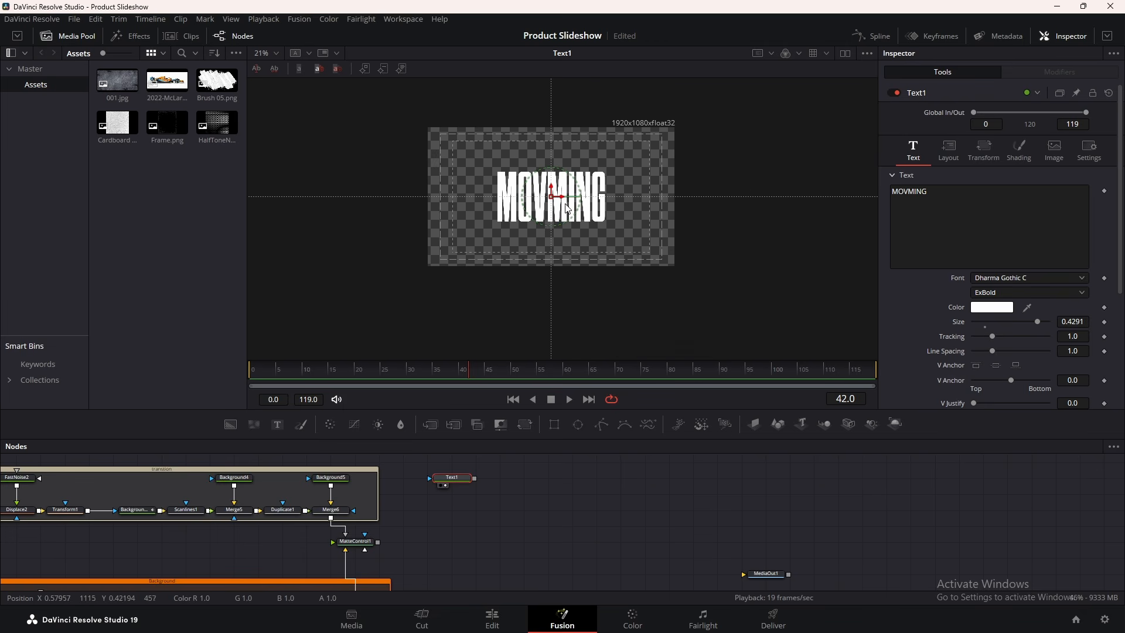
pyautogui.moveTo(553, 196); pyautogui.dragTo(550, 170)
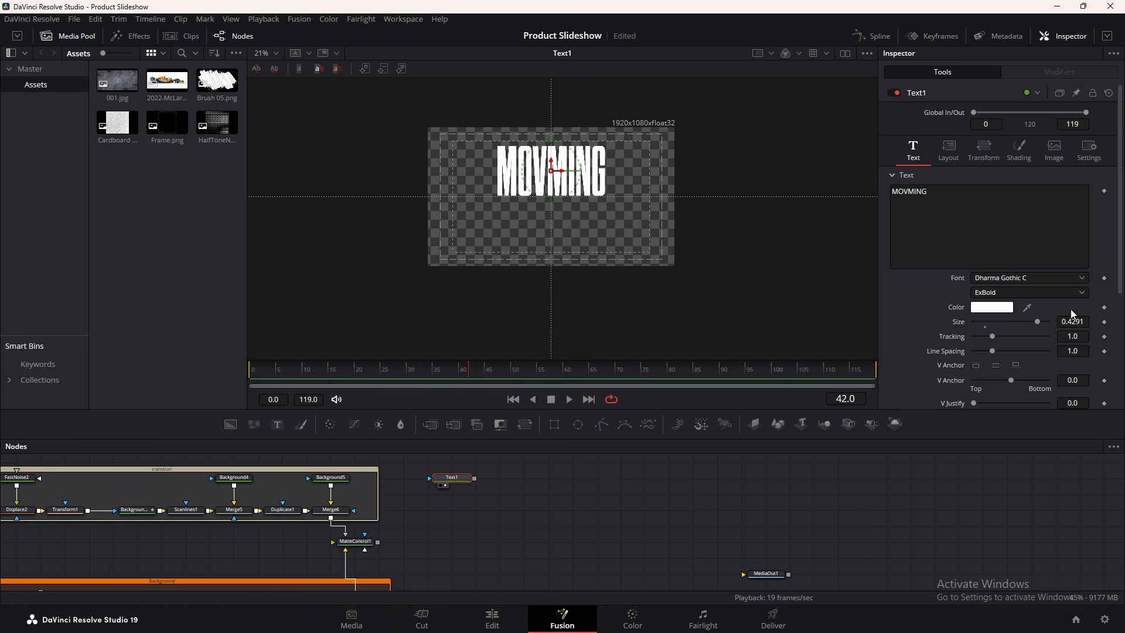
pyautogui.moveTo(1039, 326); pyautogui.dragTo(1044, 325)
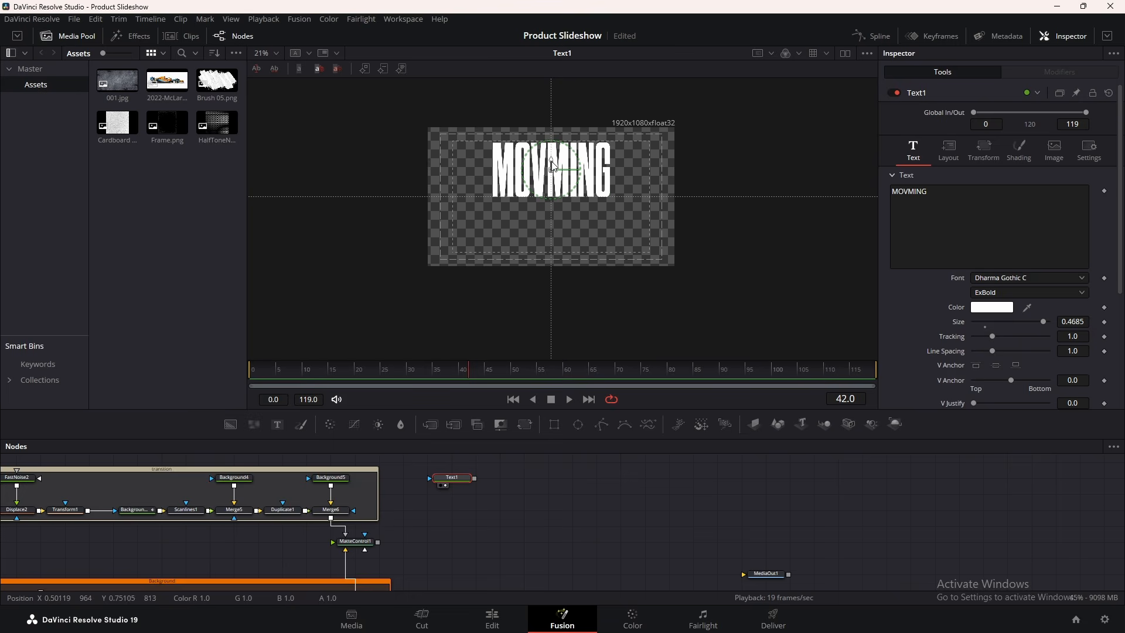
pyautogui.scroll(5, 561, 170)
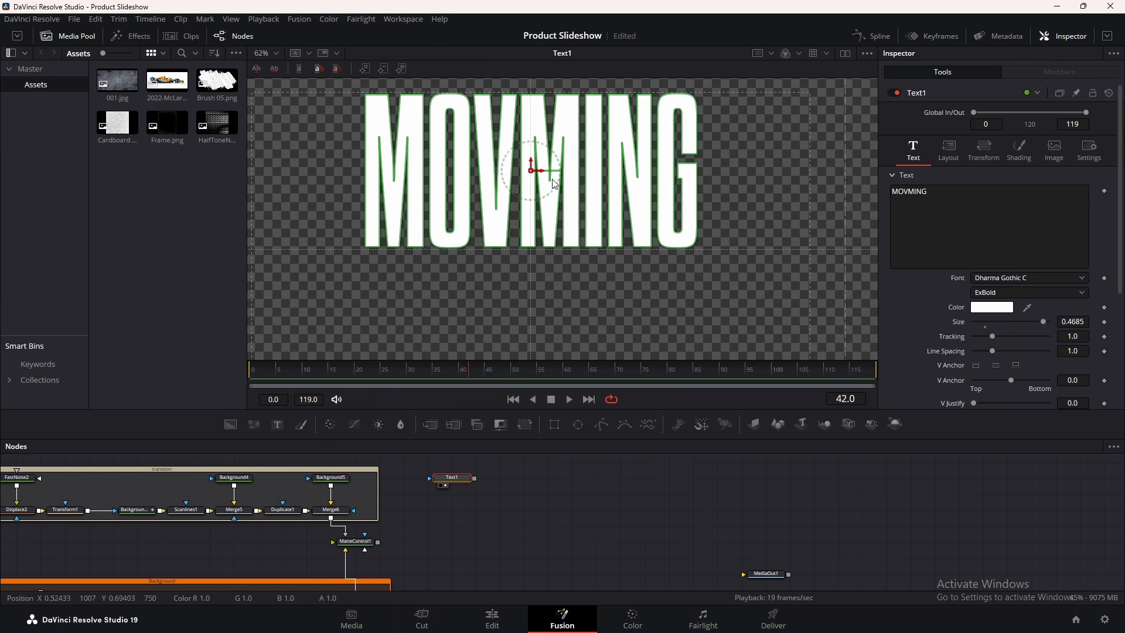
pyautogui.scroll(-2, 535, 166)
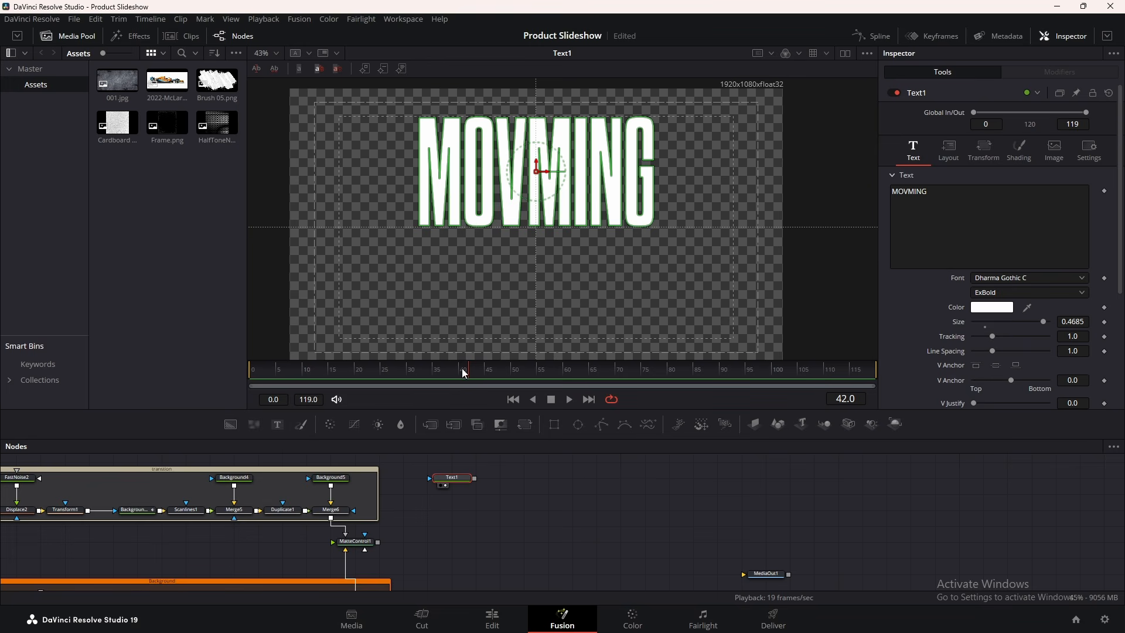
# Keyframe MOVMING's Center Y from 0.296 at frame 42 to 0.70 at frame 62
pyautogui.click(957, 156)
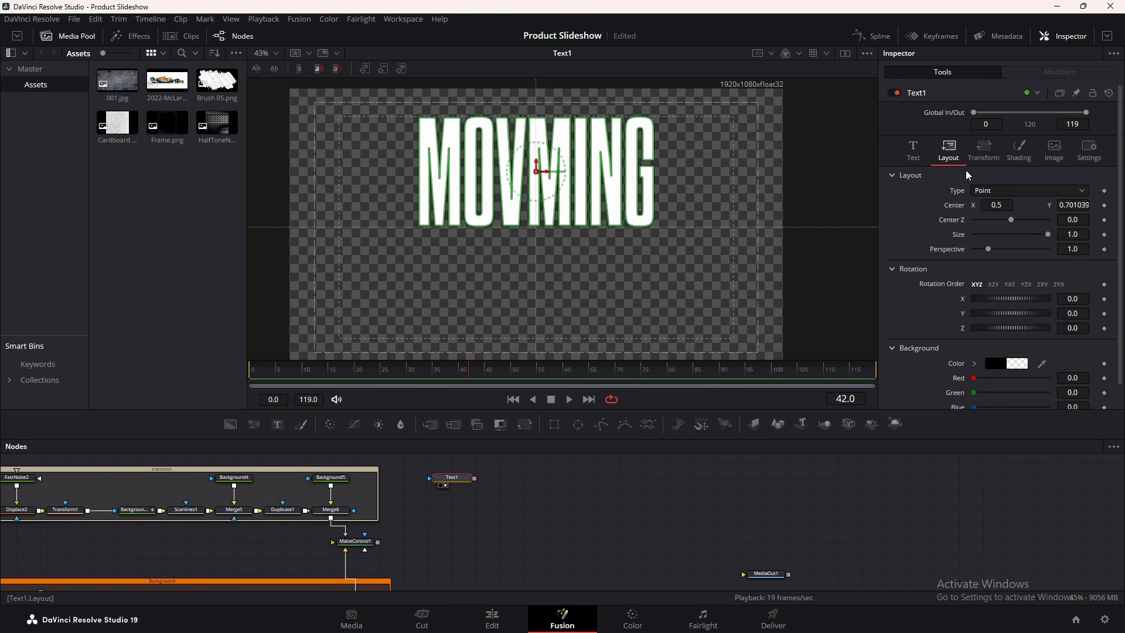
pyautogui.click(1104, 205)
pyautogui.scroll(-2, 498, 186)
pyautogui.moveTo(518, 178); pyautogui.dragTo(521, 230)
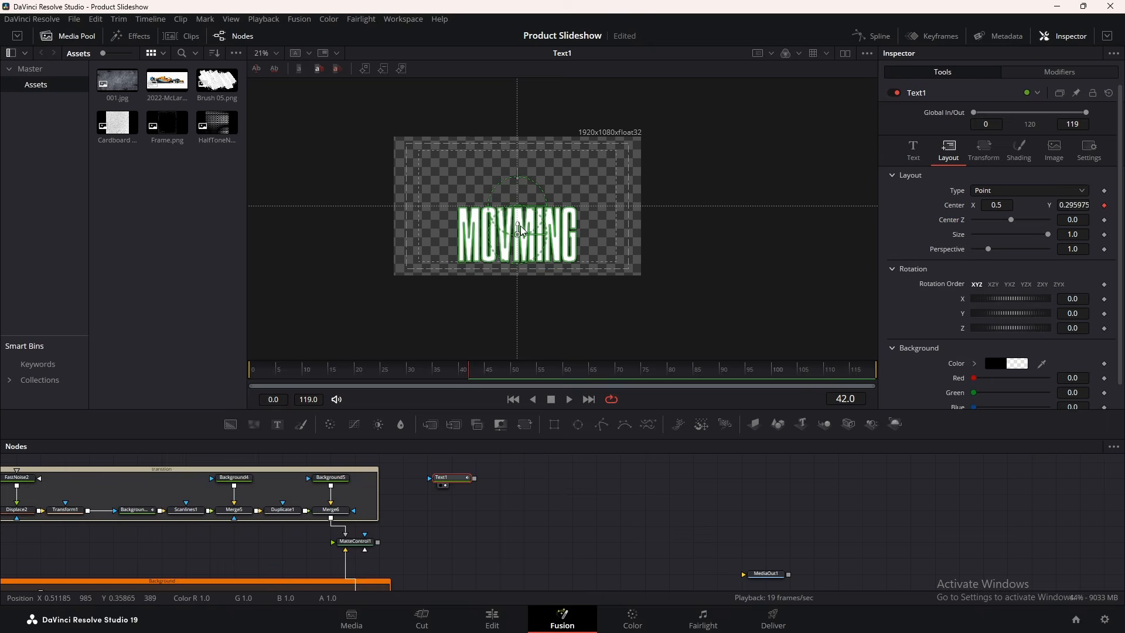
pyautogui.scroll(3, 524, 228)
pyautogui.click(519, 377)
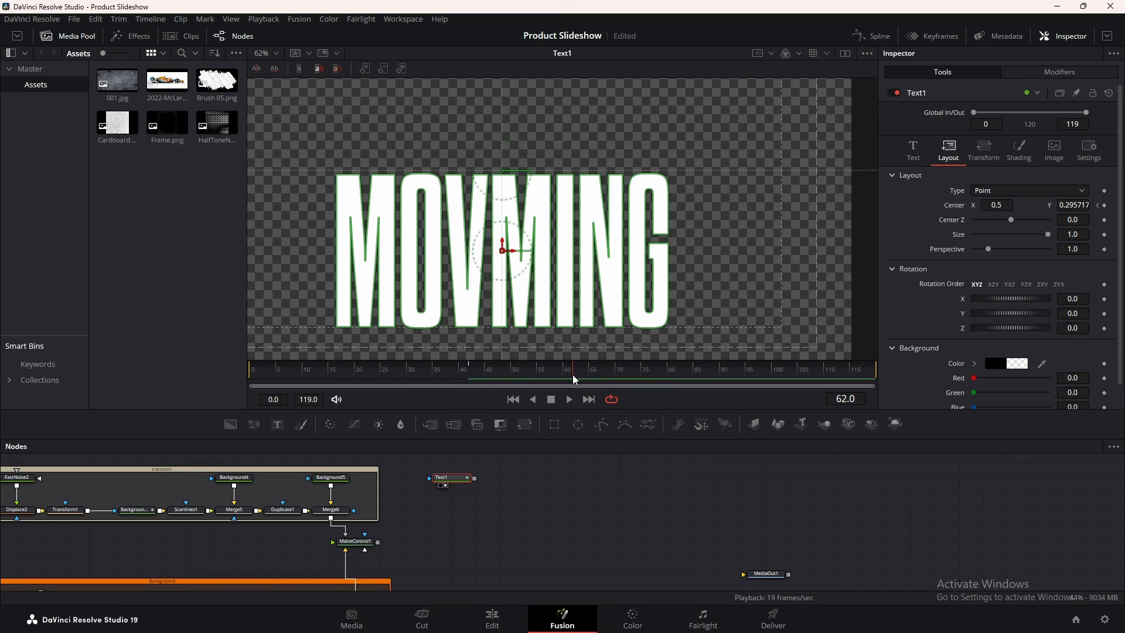
pyautogui.moveTo(503, 241); pyautogui.dragTo(504, 225)
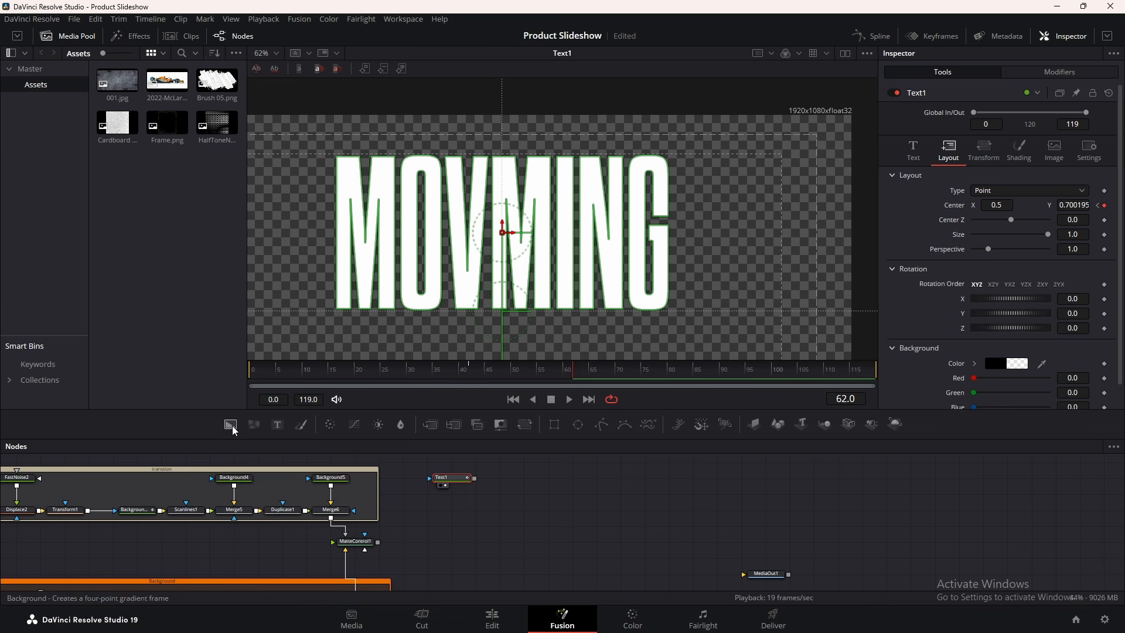
# Add Background6 with Alpha 0 and merge Text1 over it in Merge7, selecting the three nodes
pyautogui.moveTo(230, 424); pyautogui.dragTo(410, 498)
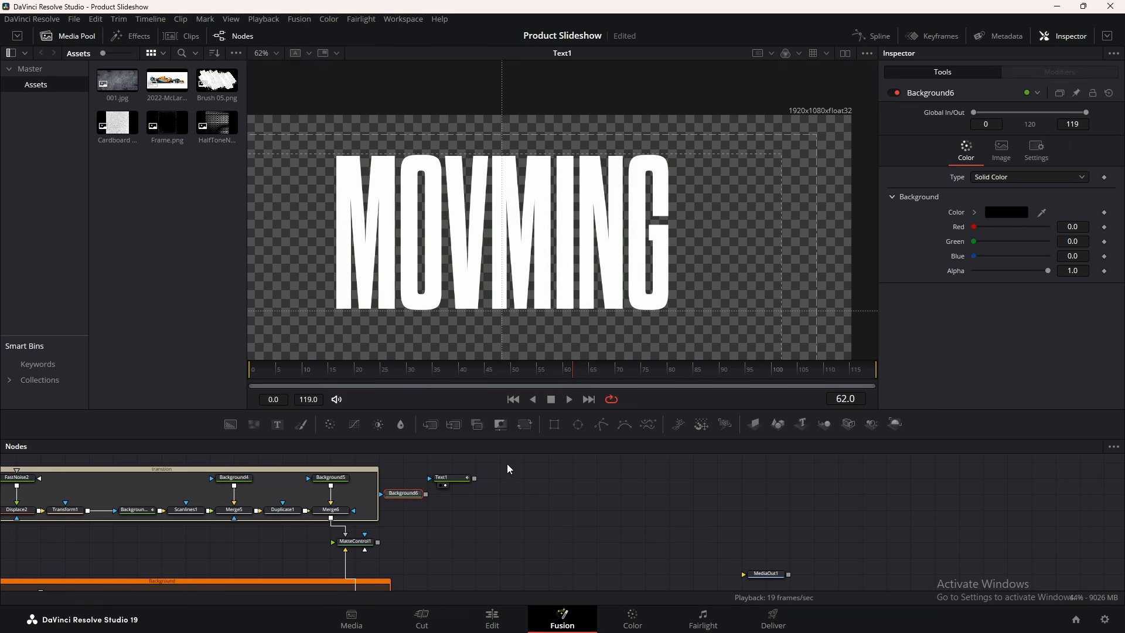
pyautogui.moveTo(1047, 269); pyautogui.dragTo(973, 270)
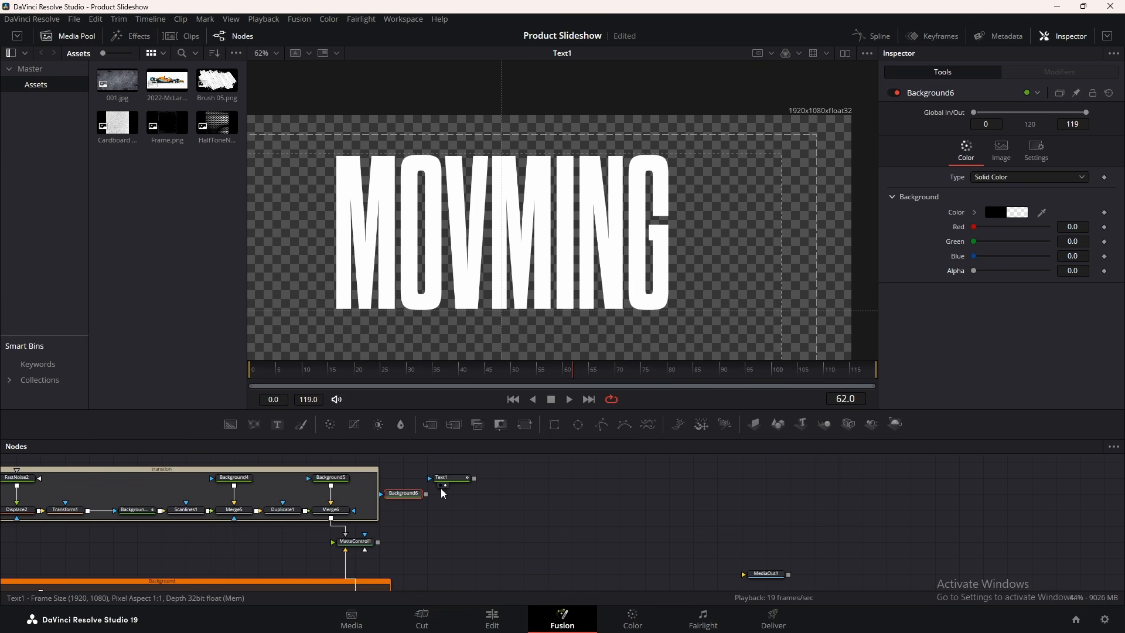
pyautogui.moveTo(474, 478); pyautogui.dragTo(477, 261)
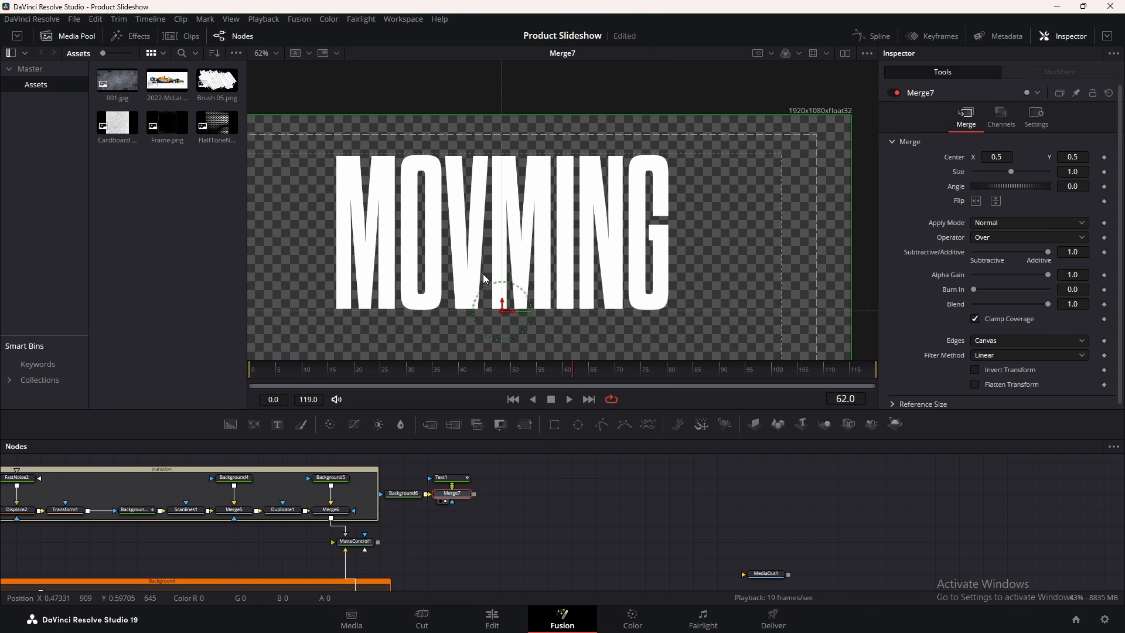
pyautogui.moveTo(504, 486); pyautogui.dragTo(413, 501)
pyautogui.moveTo(497, 461); pyautogui.dragTo(418, 492)
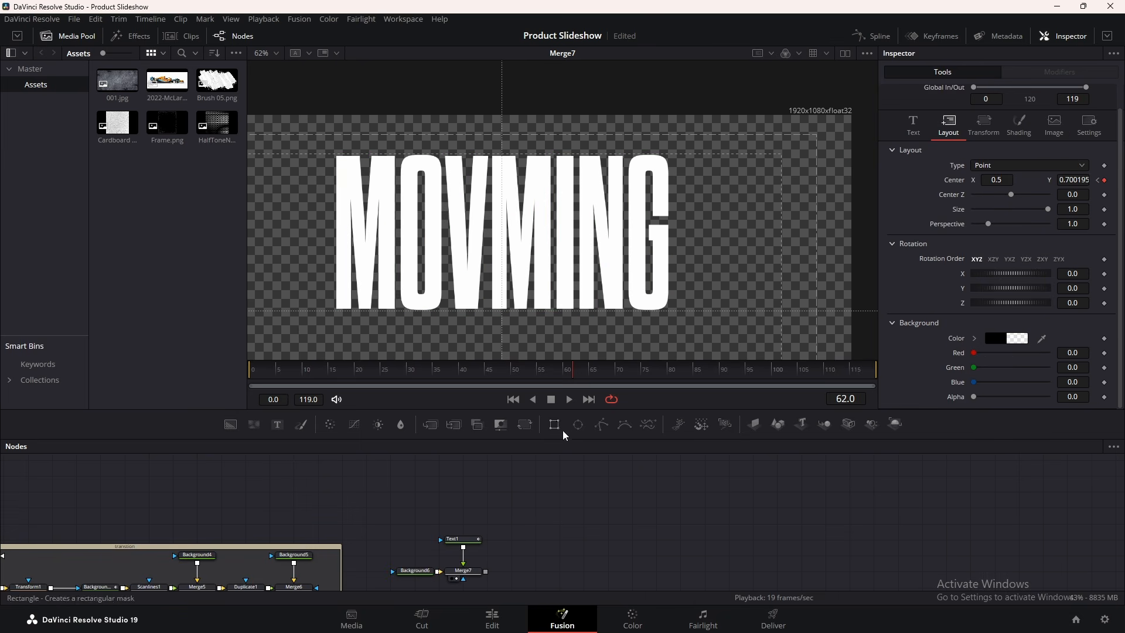
# Attach a new Rectangle3 mask to Text1's mask input
pyautogui.moveTo(559, 427); pyautogui.dragTo(545, 438)
pyautogui.moveTo(494, 500); pyautogui.dragTo(462, 537)
pyautogui.scroll(-5, 510, 313)
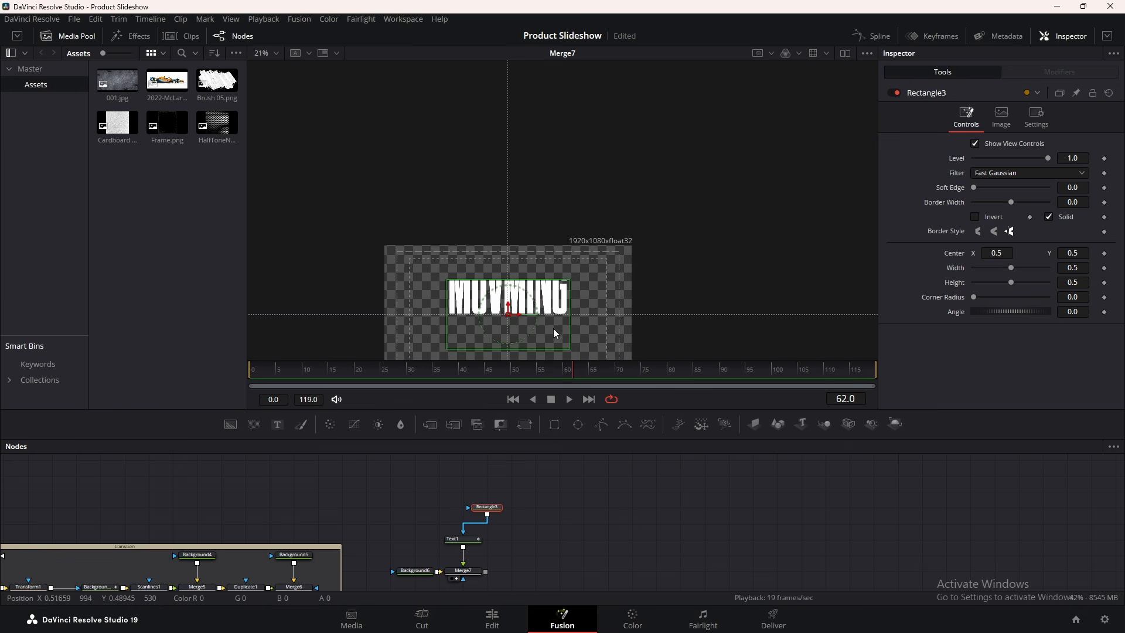
pyautogui.moveTo(558, 329); pyautogui.dragTo(542, 221)
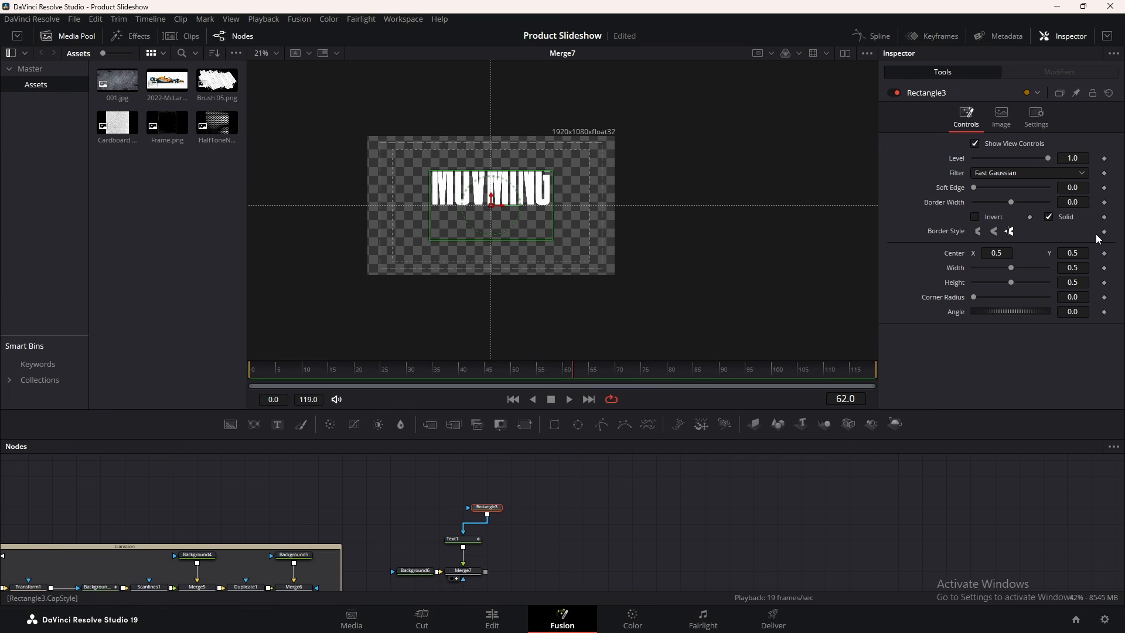
# Set Rectangle3's width to 1.0 and Center Y to 0.75, confirming MOVMING is hidden early
pyautogui.moveTo(1014, 267); pyautogui.dragTo(1050, 267)
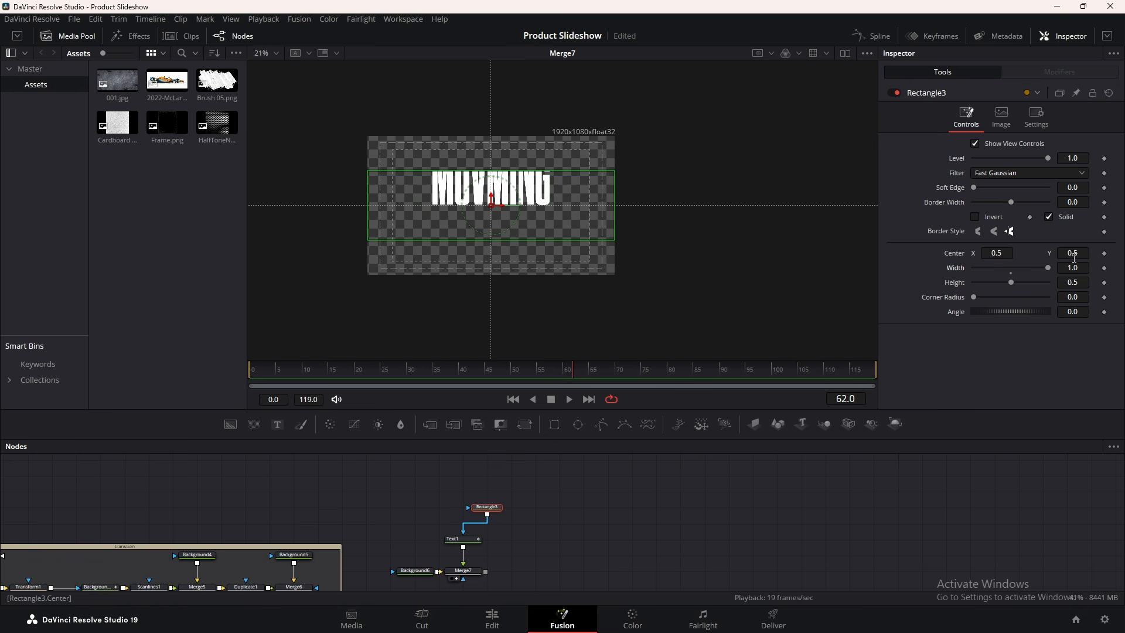
pyautogui.click(1074, 256)
pyautogui.write('1')
pyautogui.press('Return')
pyautogui.write('0.75')
pyautogui.press('Tab')
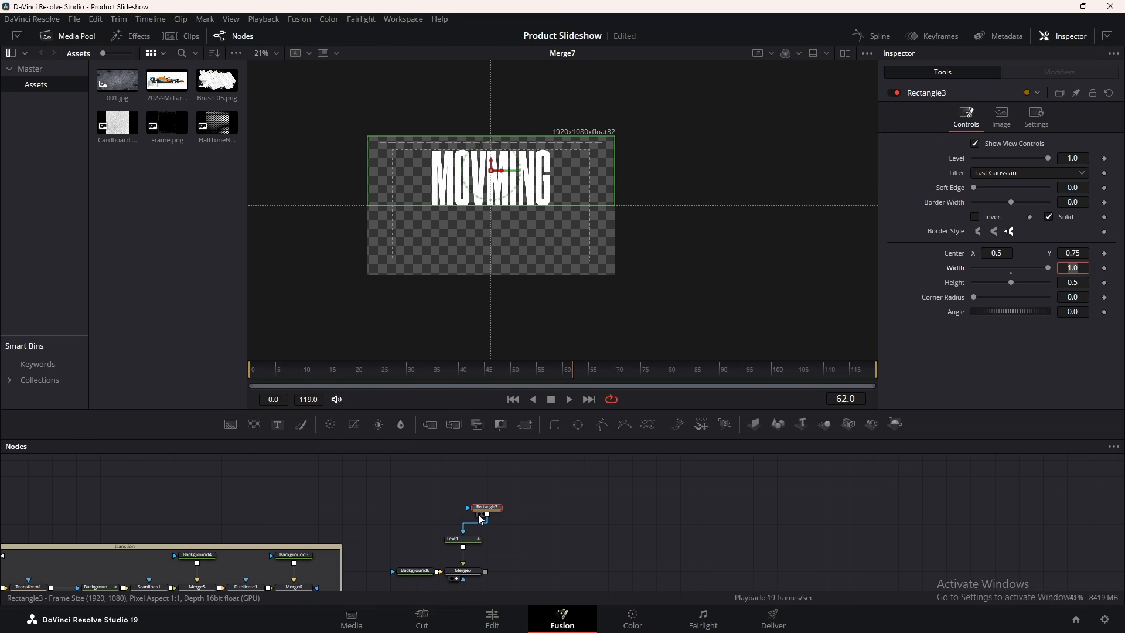
pyautogui.moveTo(490, 507)
pyautogui.mouseDown()
pyautogui.moveTo(475, 507)
pyautogui.moveTo(490, 508)
pyautogui.mouseUp()
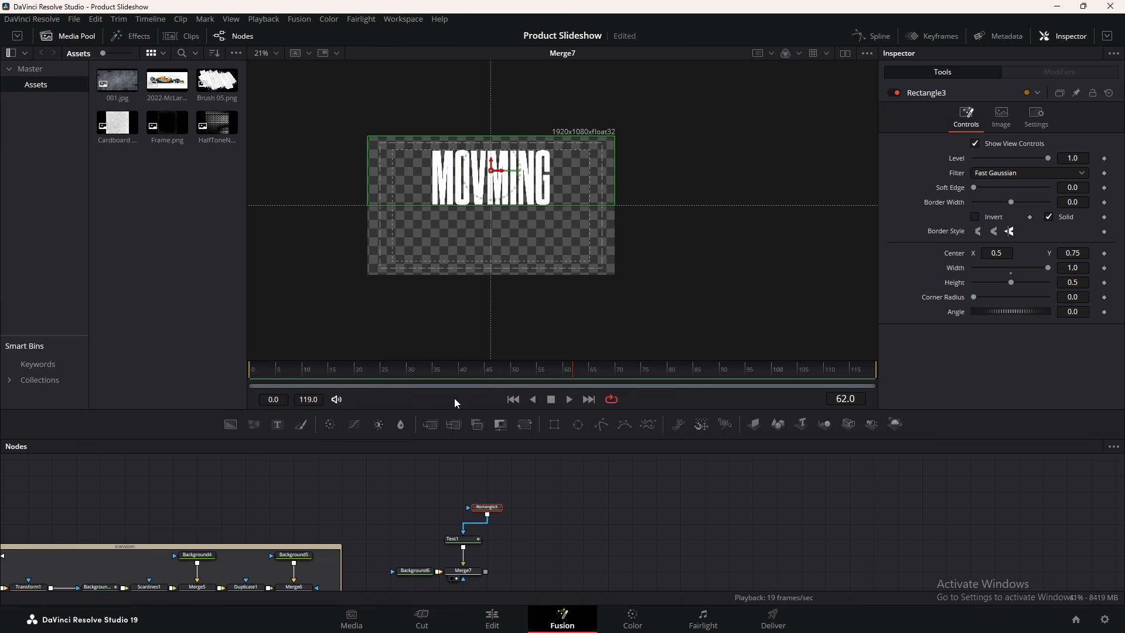
pyautogui.moveTo(413, 378); pyautogui.dragTo(311, 374)
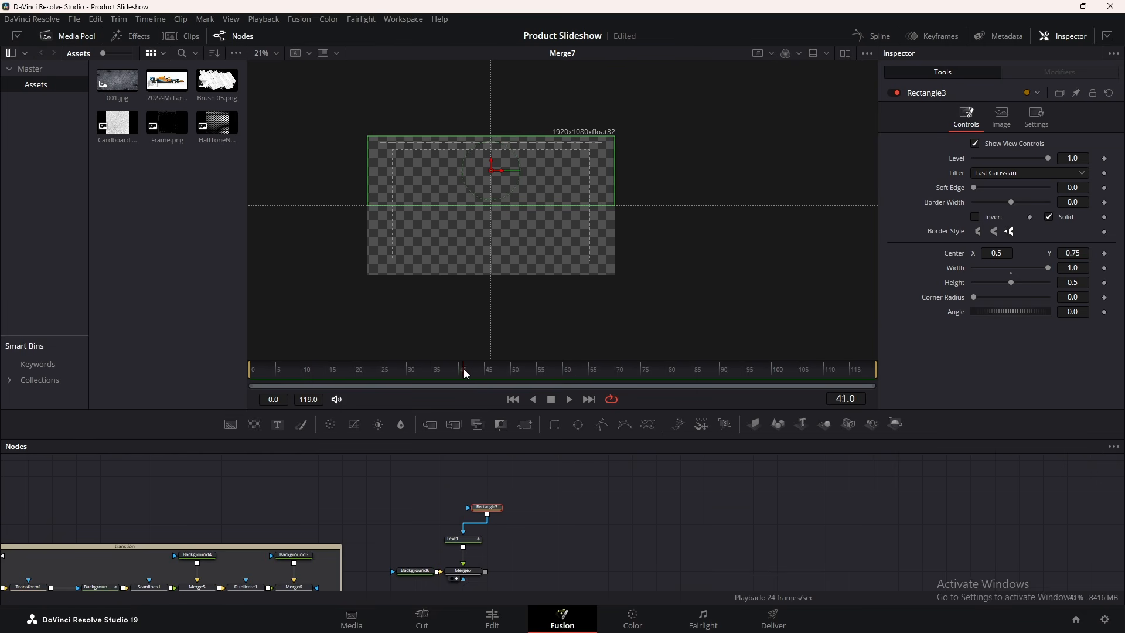
# Smooth Text1's two Center keyframes into an ease curve with a steeper first handle in Spline
pyautogui.moveTo(476, 369); pyautogui.dragTo(473, 371)
pyautogui.press('space')
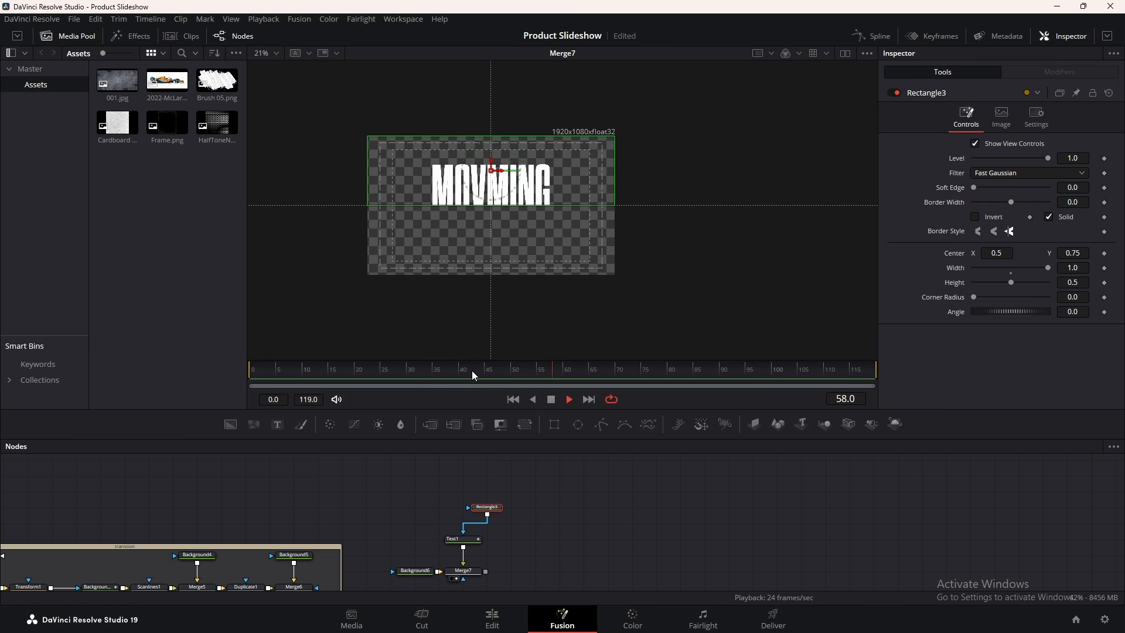
pyautogui.click(466, 539)
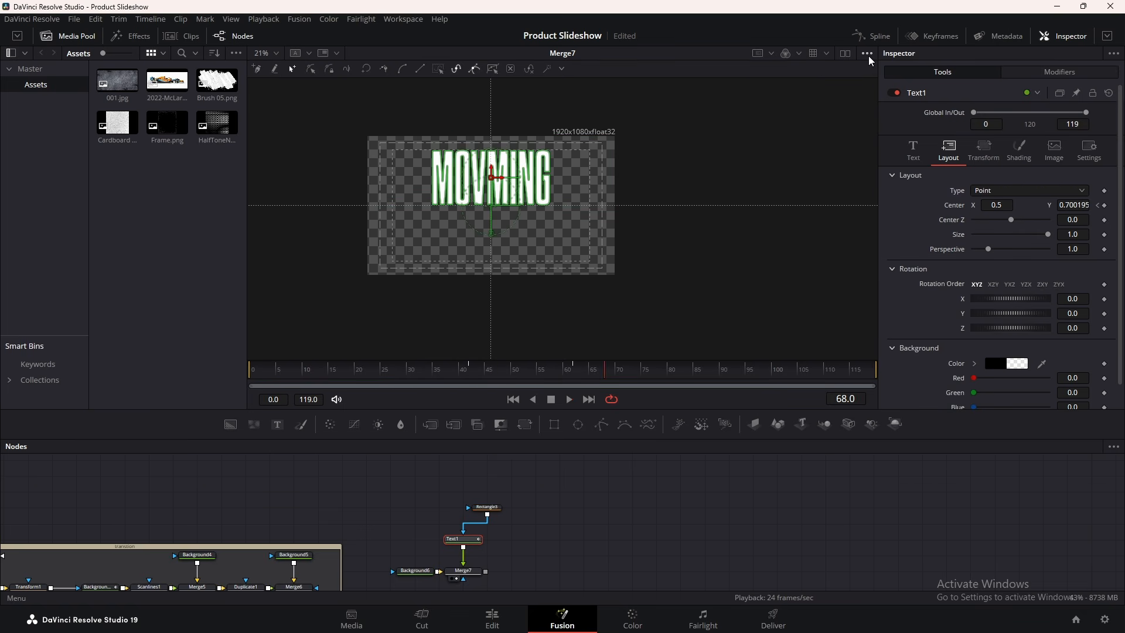
pyautogui.click(871, 36)
pyautogui.click(1069, 448)
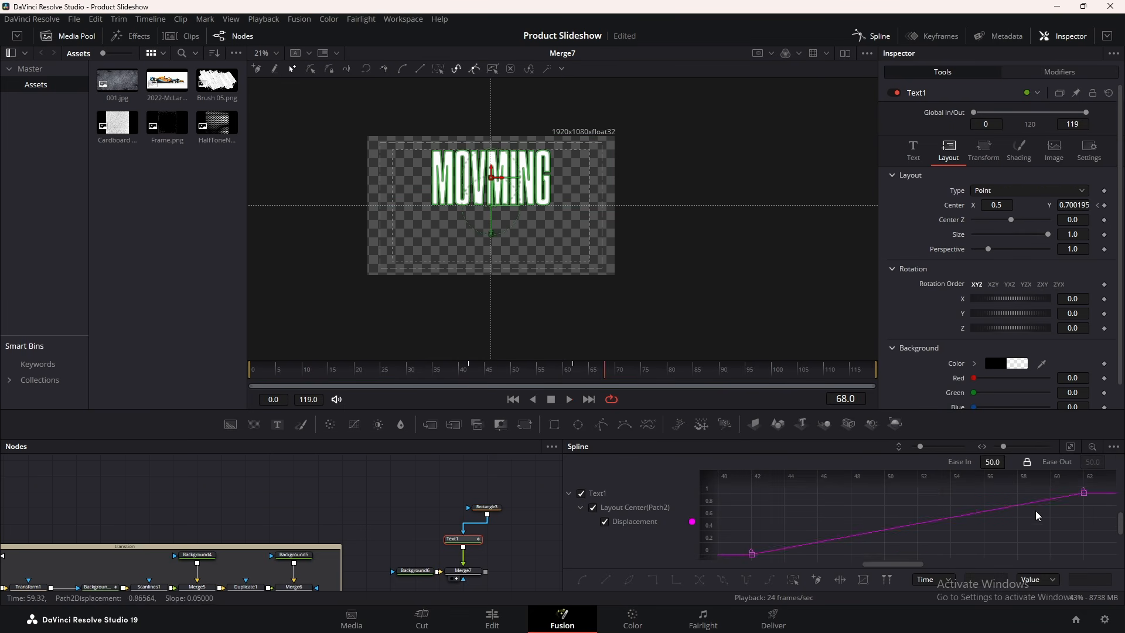
pyautogui.hotkey('ctrl', 'a')
pyautogui.press('f')
pyautogui.moveTo(860, 558); pyautogui.dragTo(850, 499)
# Close Spline and replay the eased MOVMING rise
pyautogui.click(872, 36)
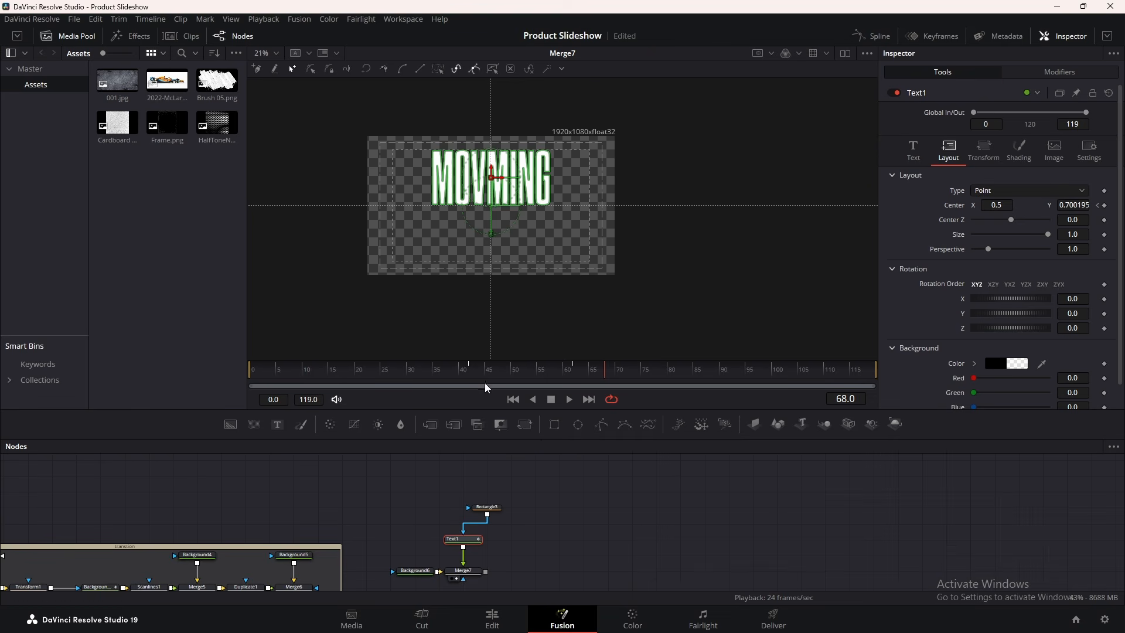
pyautogui.click(477, 376)
pyautogui.press('space')
pyautogui.press('space')
pyautogui.click(460, 374)
pyautogui.press('space')
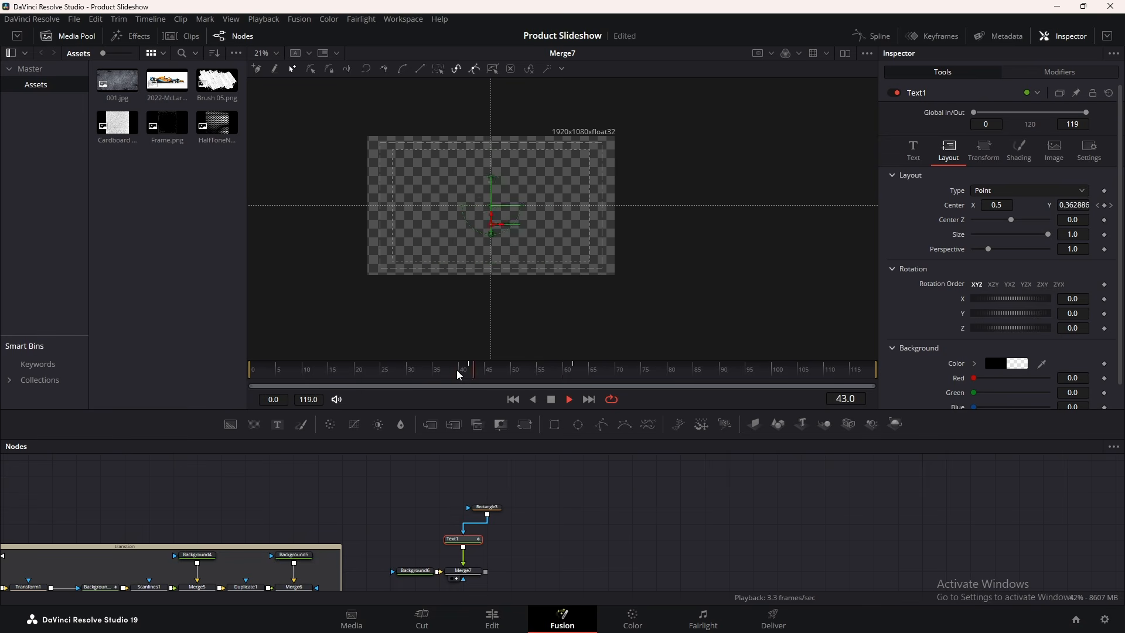
pyautogui.press('space')
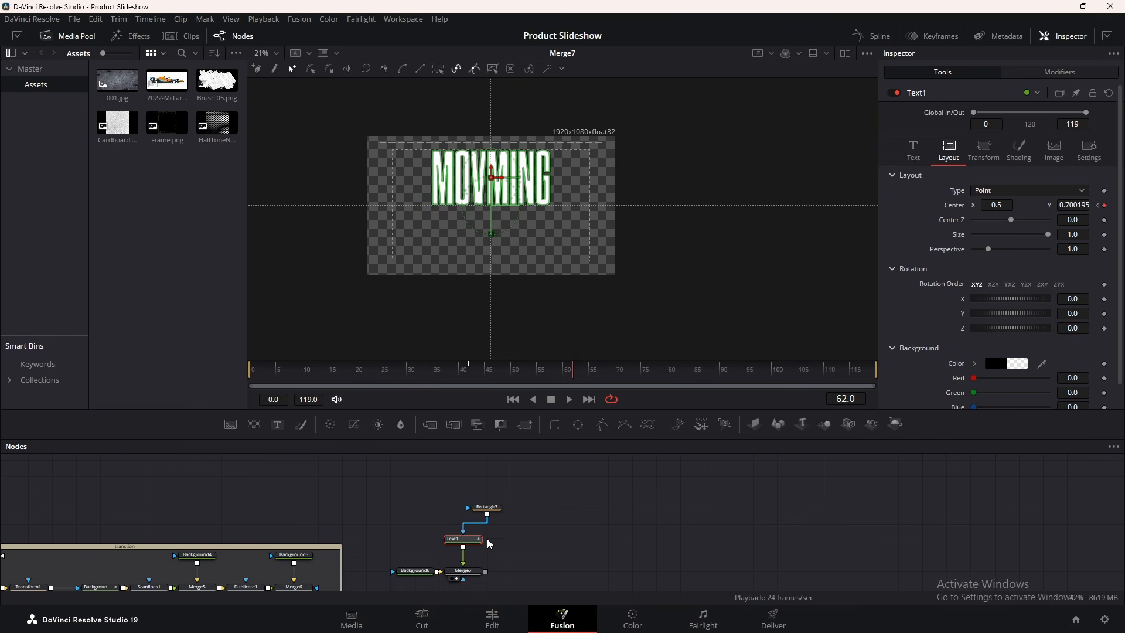
# Paste a Text1 copy, merge it over Merge7 in Merge8, and mask it with Rectangle3
pyautogui.hotkey('ctrl', 'v')
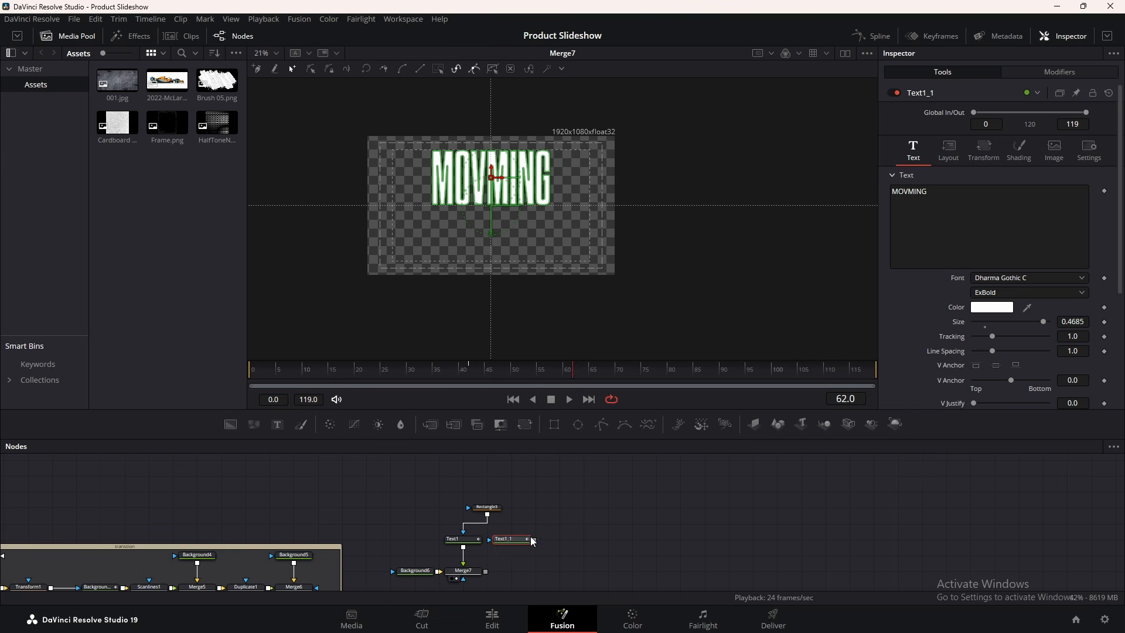
pyautogui.moveTo(536, 540); pyautogui.dragTo(486, 572)
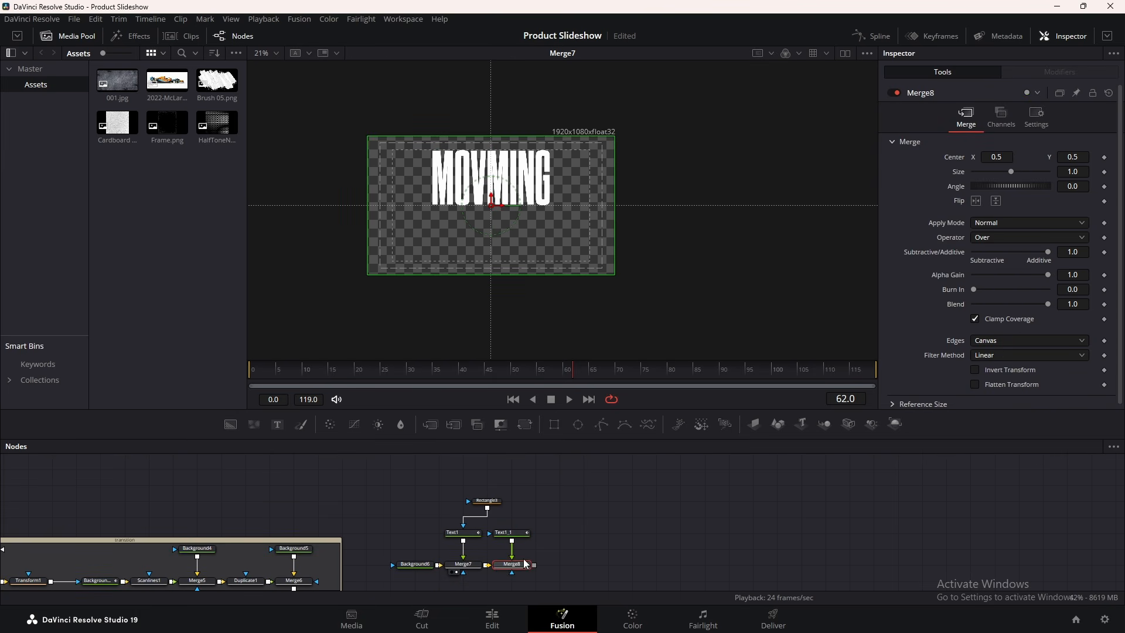
pyautogui.moveTo(487, 508); pyautogui.dragTo(546, 501)
pyautogui.moveTo(505, 532); pyautogui.dragTo(506, 533)
# Change Text1_1's text to 'FORWARD' and view the Merge8 result around frame 46
pyautogui.click(508, 534)
pyautogui.click(937, 208)
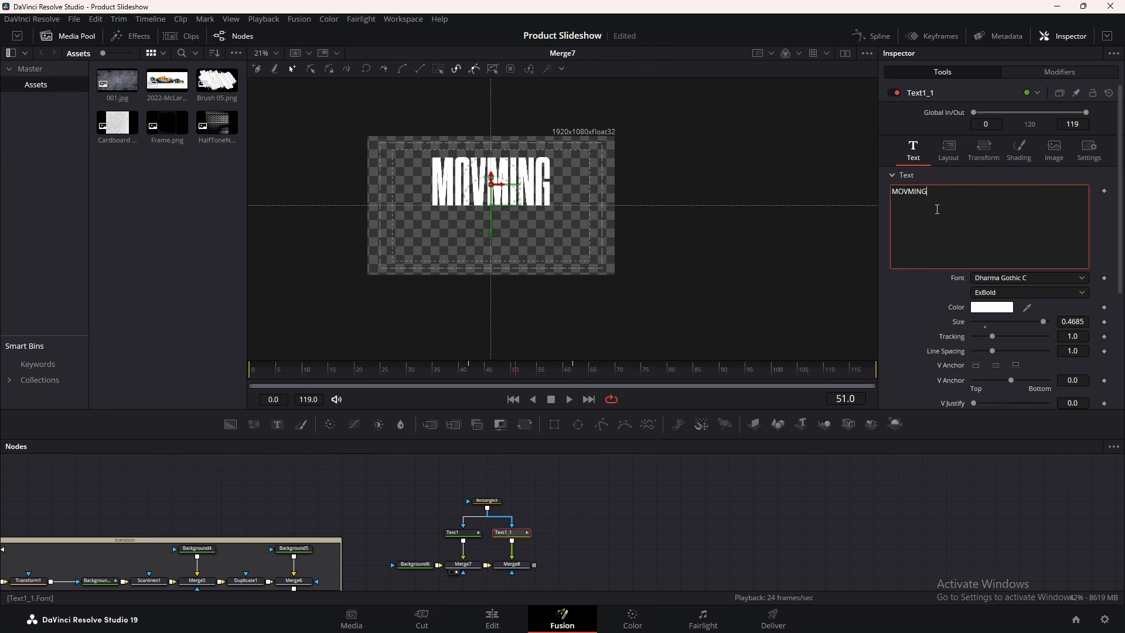
pyautogui.hotkey('ctrl', 'a')
pyautogui.write('f')
pyautogui.moveTo(481, 370)
pyautogui.mouseDown()
pyautogui.moveTo(470, 369)
pyautogui.moveTo(493, 370)
pyautogui.mouseUp()
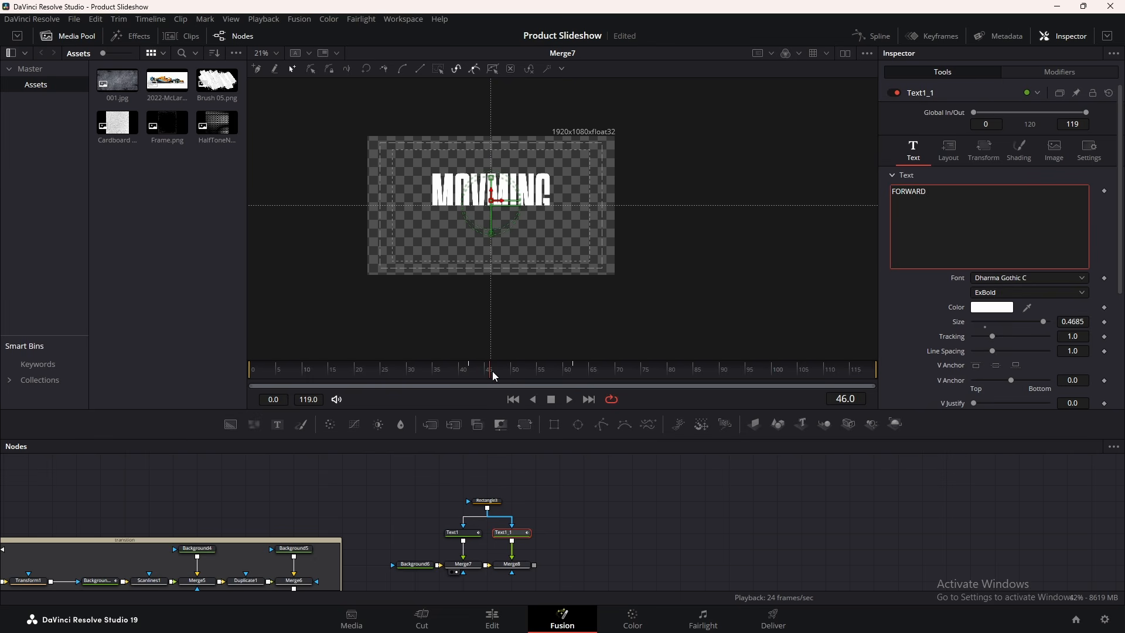
pyautogui.click(519, 567)
pyautogui.press('2')
pyautogui.click(511, 533)
# Reverse Text1_1's Displacement curve in time and reshape its ease handles
pyautogui.click(863, 38)
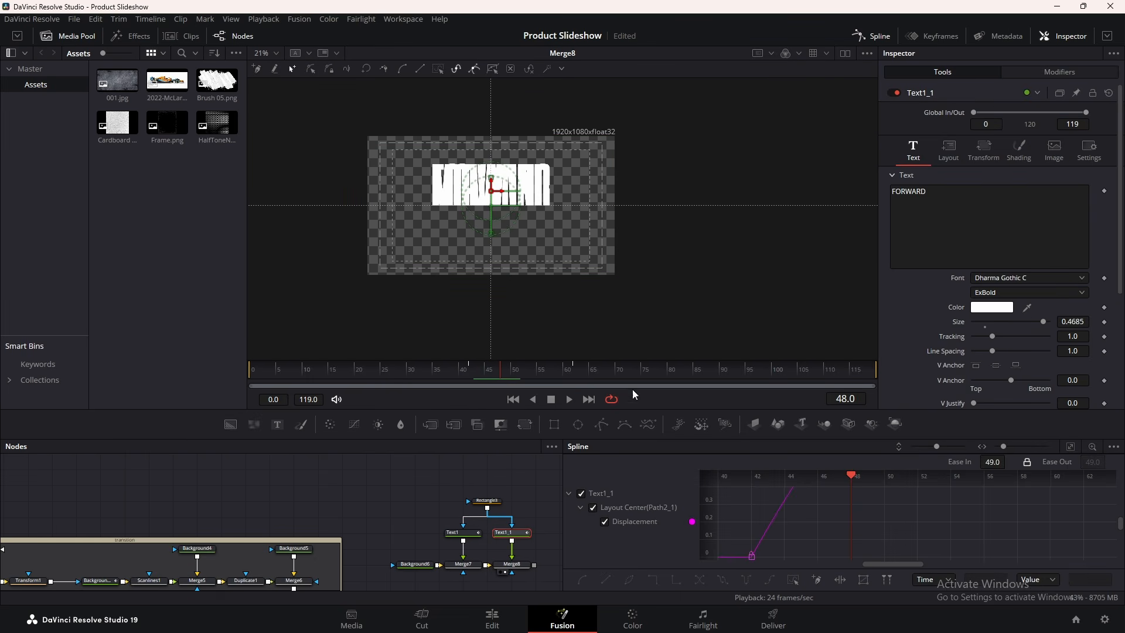
pyautogui.click(1070, 447)
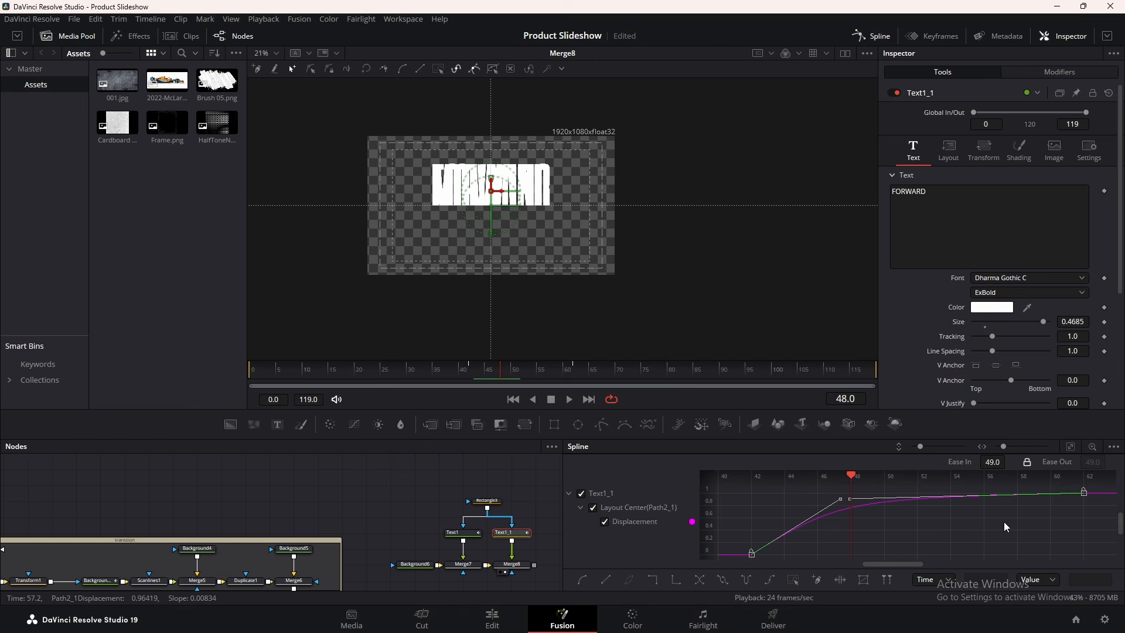
pyautogui.click(700, 580)
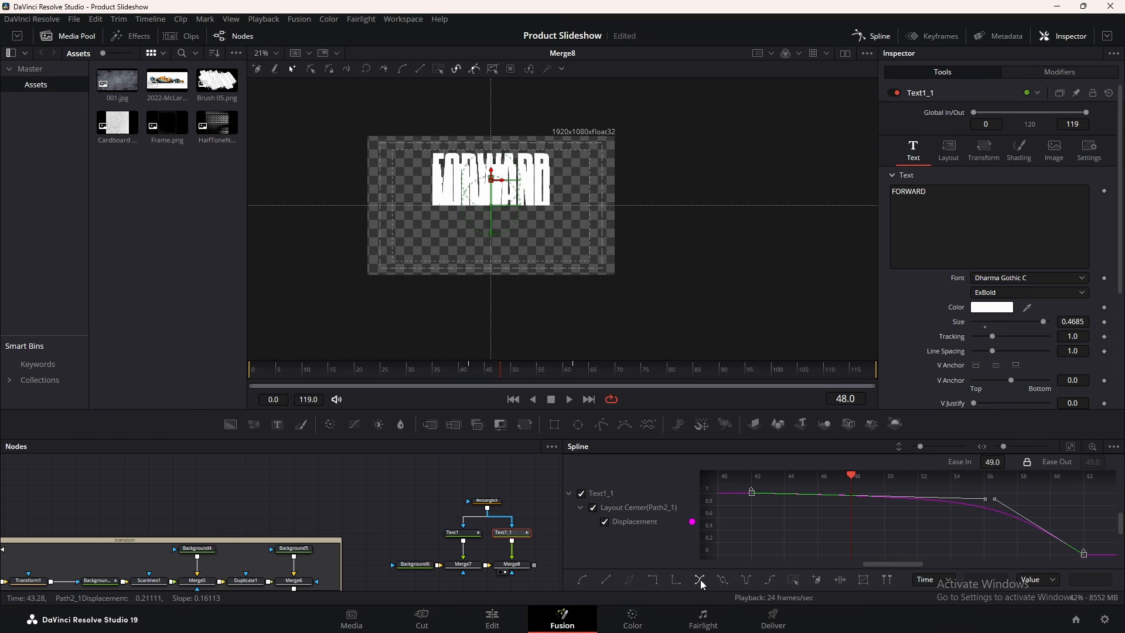
pyautogui.moveTo(985, 499); pyautogui.dragTo(787, 547)
pyautogui.moveTo(994, 498); pyautogui.dragTo(793, 543)
pyautogui.click(859, 37)
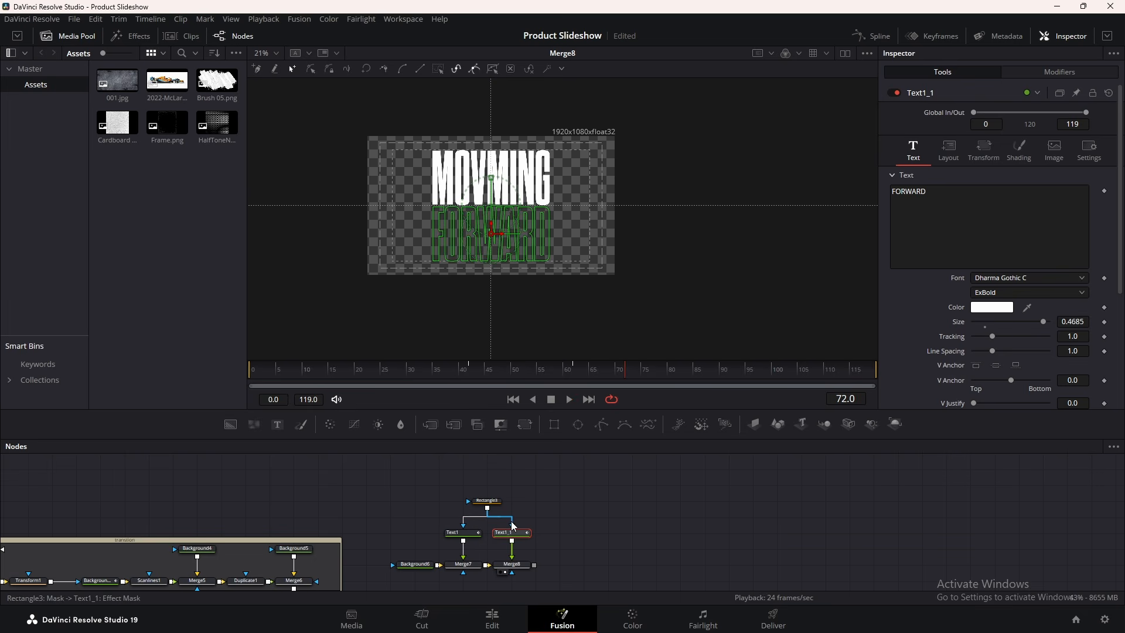
# Invert Text1_1's mask so FORWARD shows beneath MOVMING, and preview it
pyautogui.click(1085, 151)
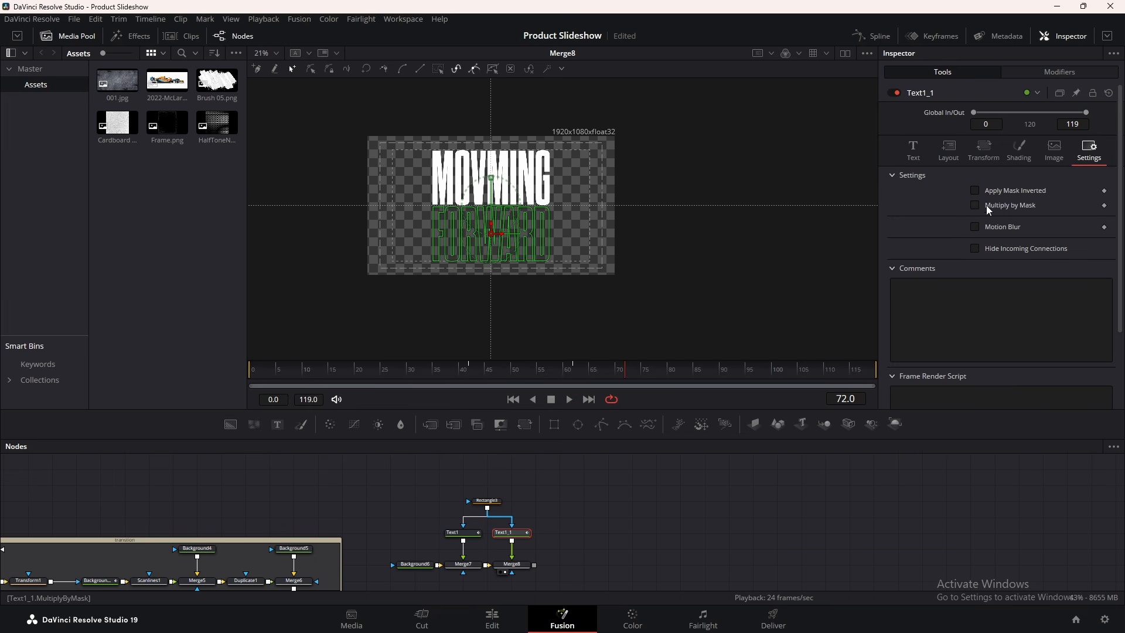
pyautogui.click(978, 190)
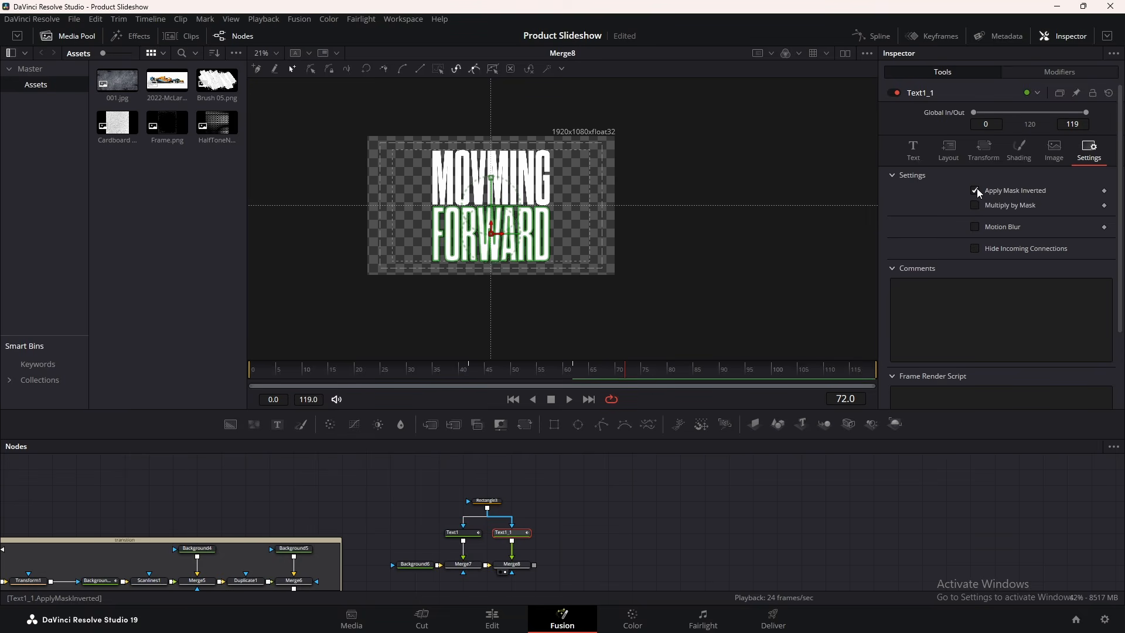
pyautogui.press('space')
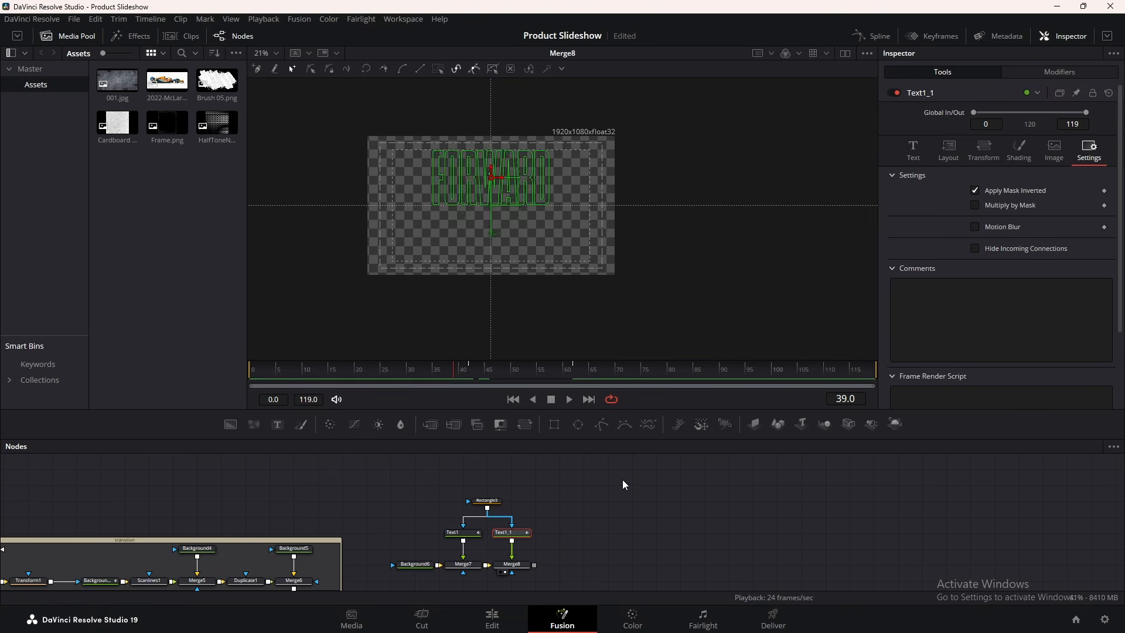
pyautogui.press('space')
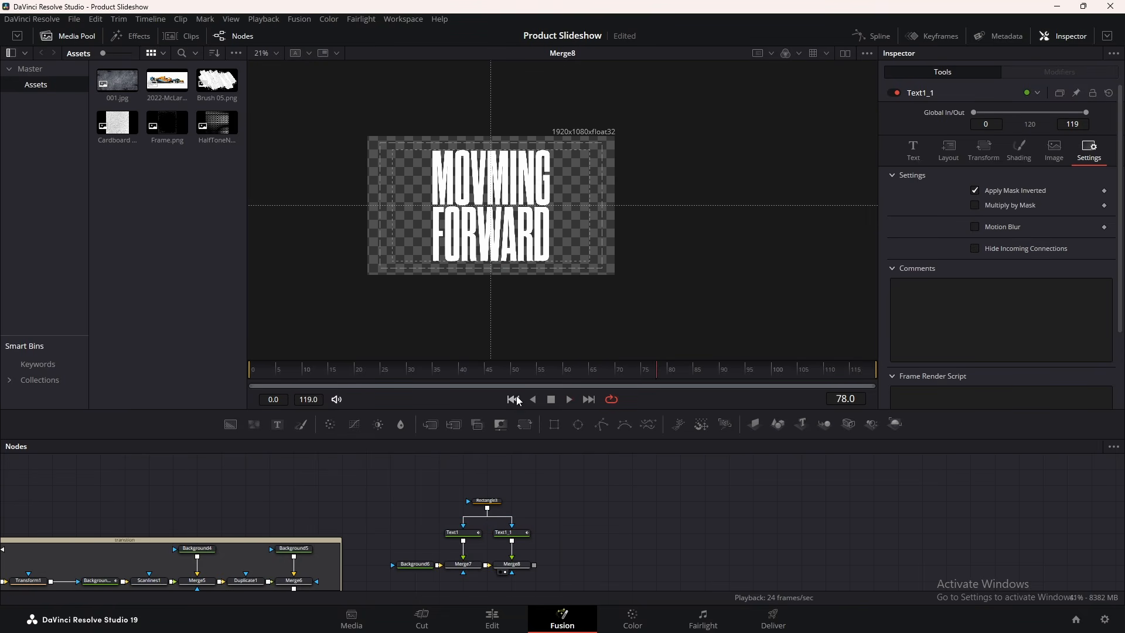
pyautogui.press('space')
# Replay the preview and bring the 2022-McLaren image into the node editor as MediaIn4
pyautogui.click(486, 370)
pyautogui.press('space')
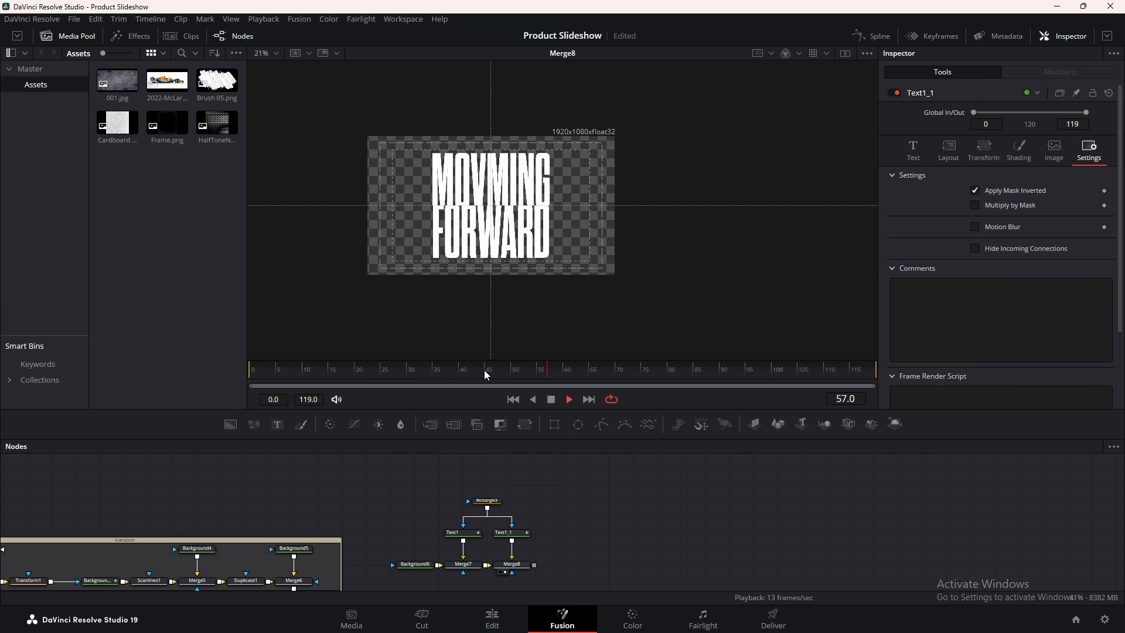
pyautogui.press('space')
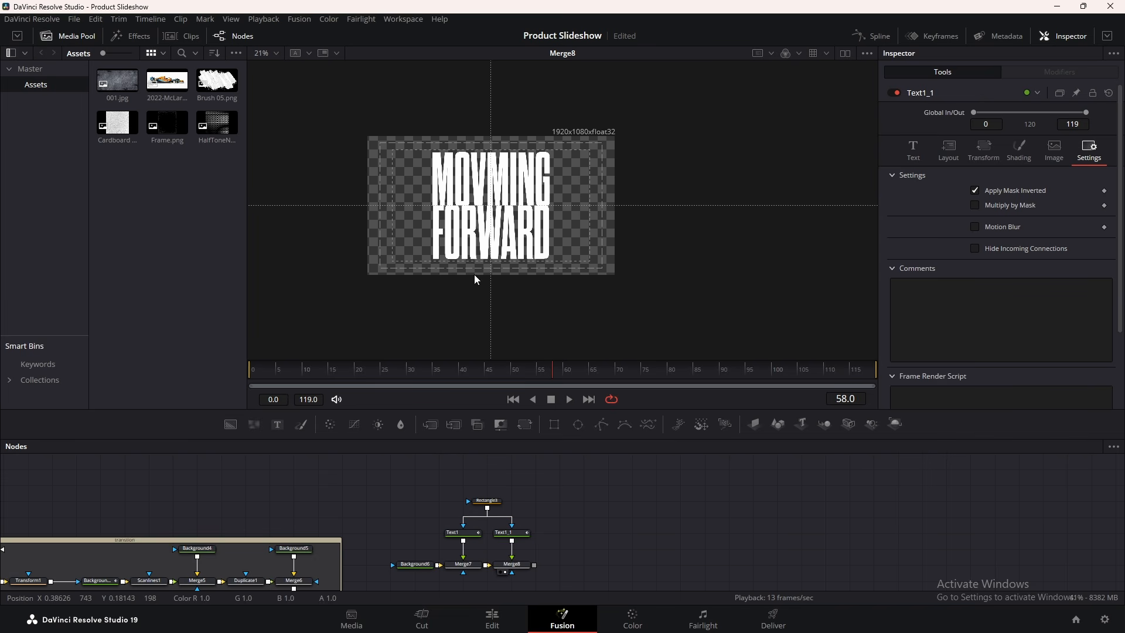
pyautogui.press('space')
pyautogui.press('space')
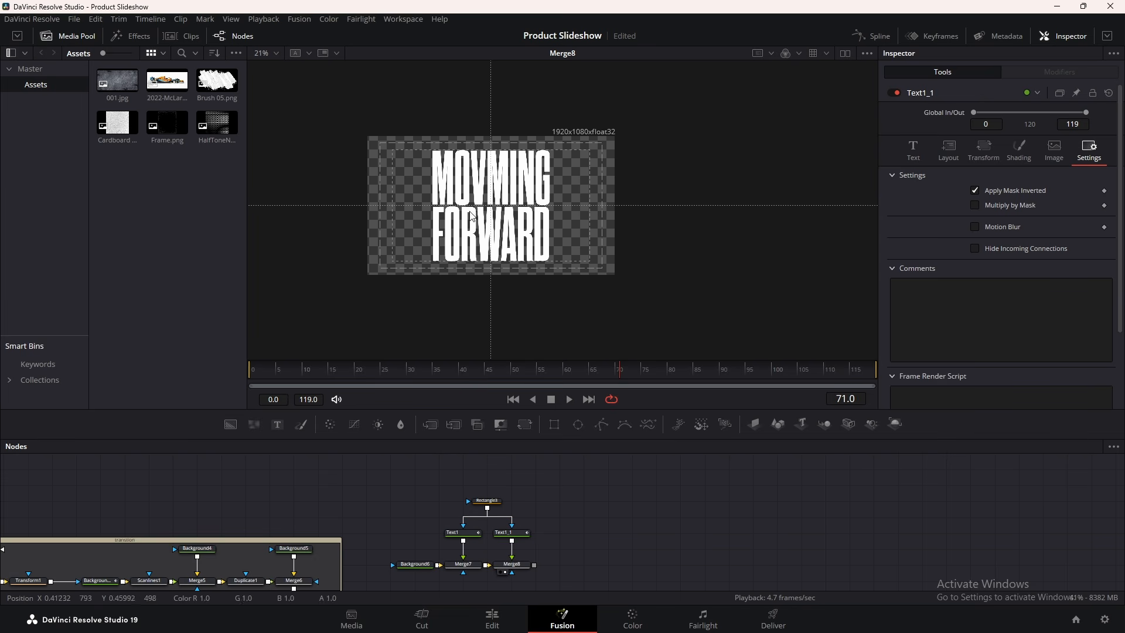
pyautogui.moveTo(166, 80); pyautogui.dragTo(357, 479)
# Colour the FORWARD text orange by sampling it from the car image
pyautogui.press('2')
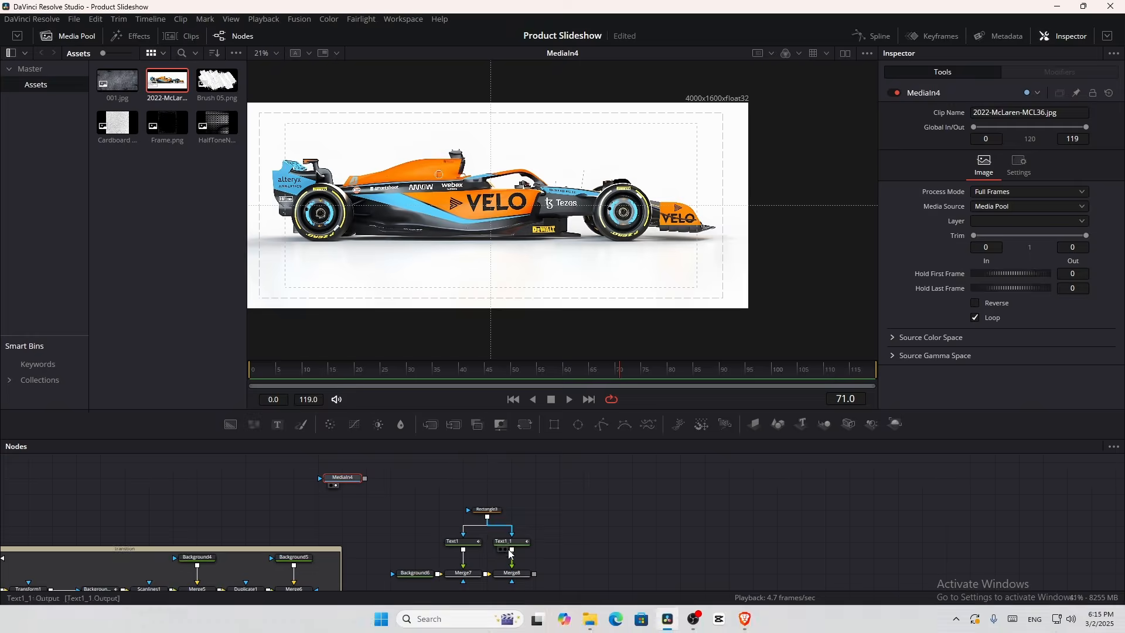
pyautogui.click(512, 543)
pyautogui.moveTo(992, 307); pyautogui.dragTo(437, 157)
# Replace the car node with the Brush 05.png texture and add Transform2 after it
pyautogui.moveTo(298, 463); pyautogui.dragTo(402, 494)
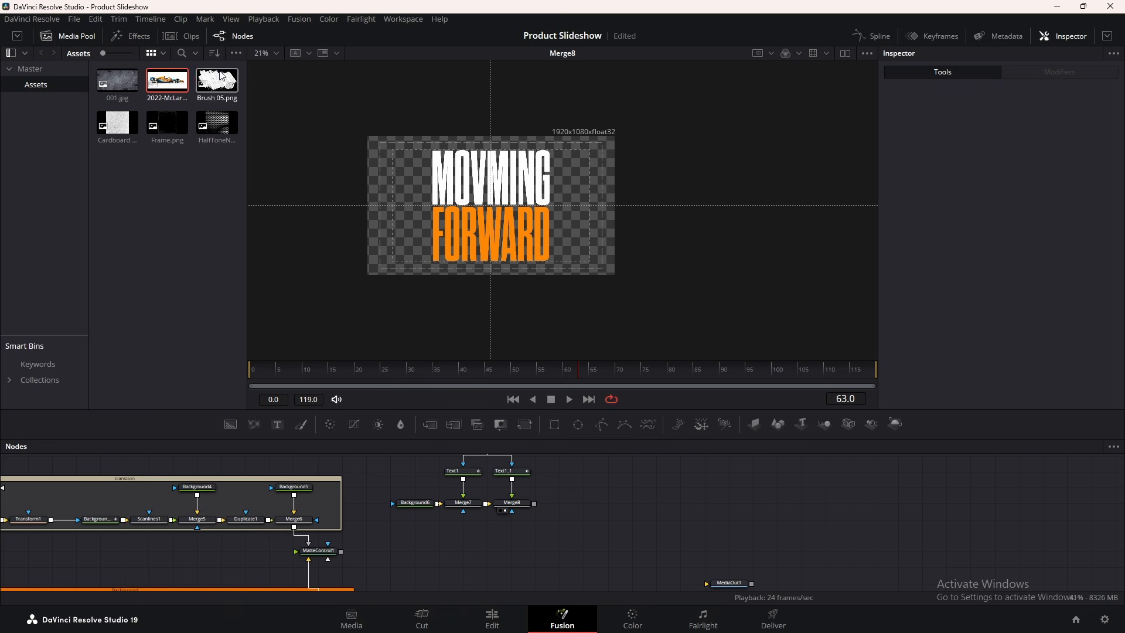
pyautogui.moveTo(213, 81)
pyautogui.mouseDown()
pyautogui.moveTo(557, 589)
pyautogui.moveTo(465, 548)
pyautogui.moveTo(480, 527)
pyautogui.moveTo(464, 510)
pyautogui.moveTo(472, 557)
pyautogui.moveTo(511, 511)
pyautogui.mouseUp()
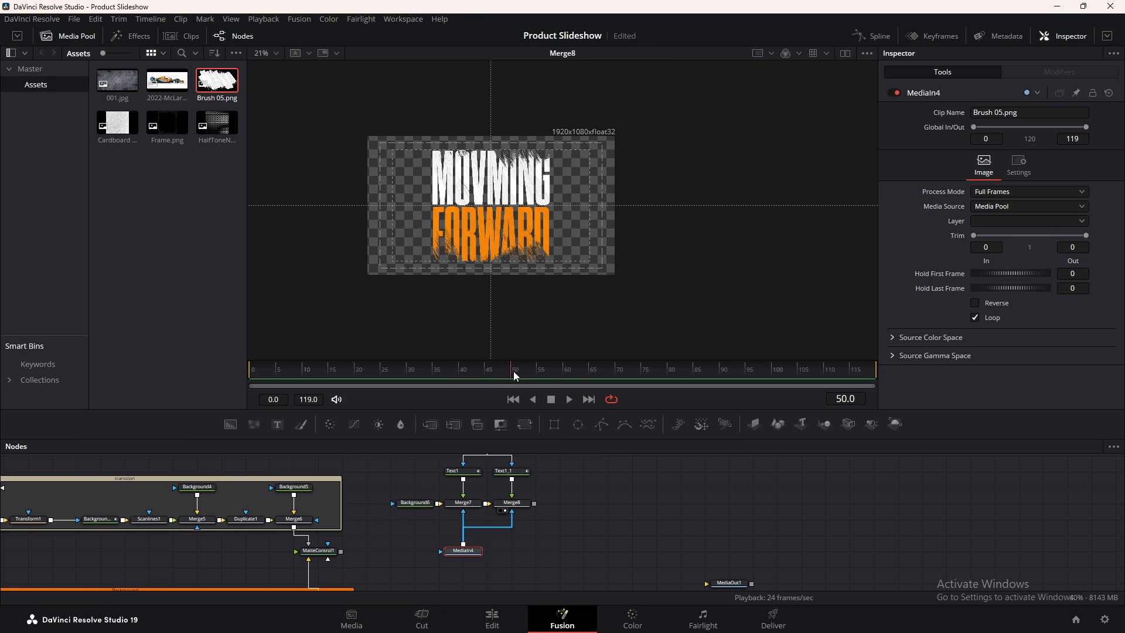
pyautogui.moveTo(513, 371); pyautogui.dragTo(403, 371)
pyautogui.moveTo(537, 370); pyautogui.dragTo(510, 369)
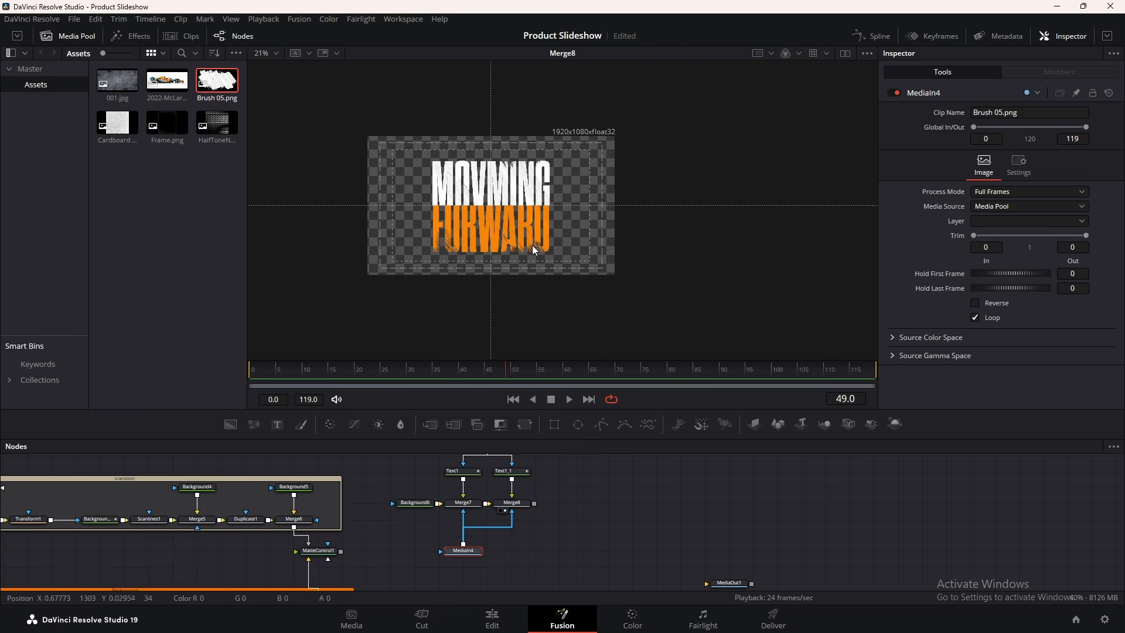
pyautogui.moveTo(518, 430); pyautogui.dragTo(466, 522)
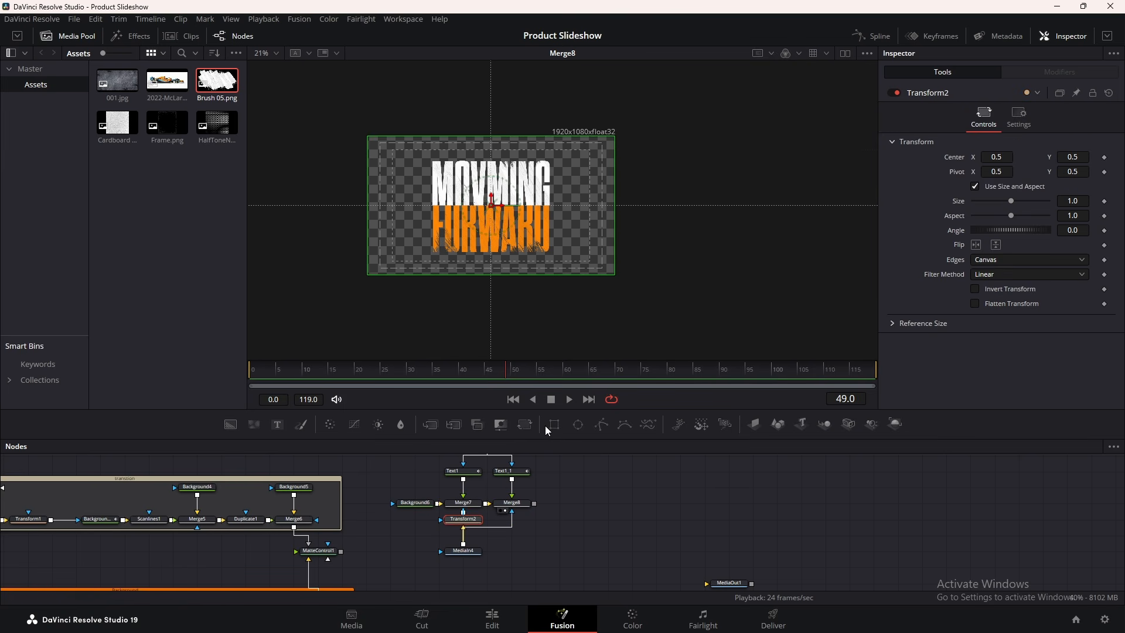
# Feed Merge8 through a new Transform3, move Transform2 under Merge7, and open Text1's spline curves
pyautogui.moveTo(525, 424); pyautogui.dragTo(524, 547)
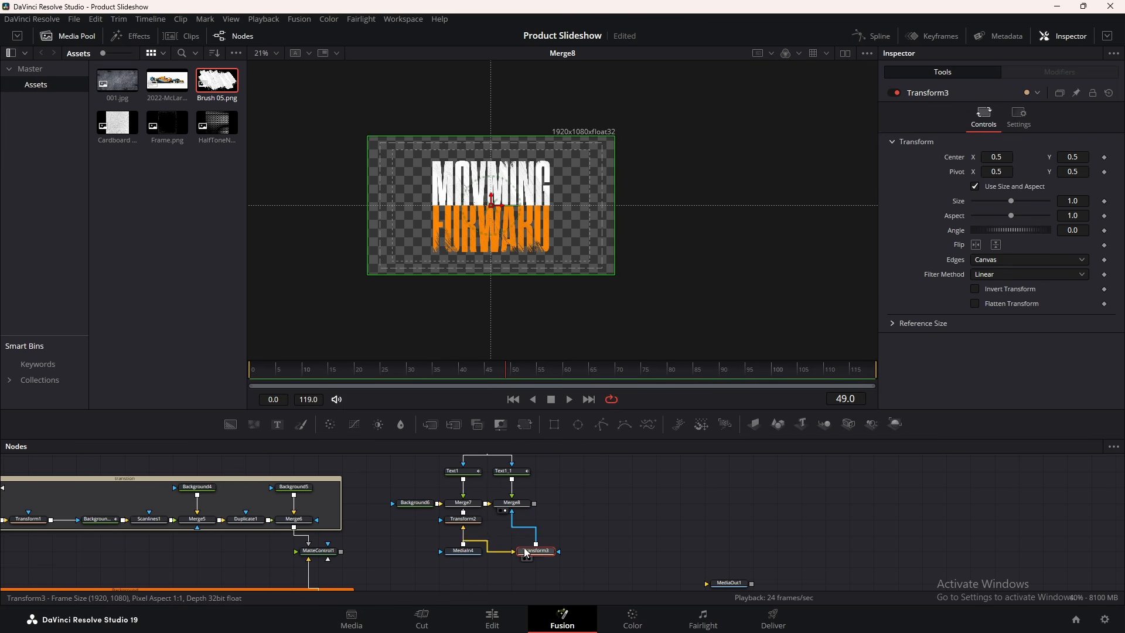
pyautogui.click(474, 519)
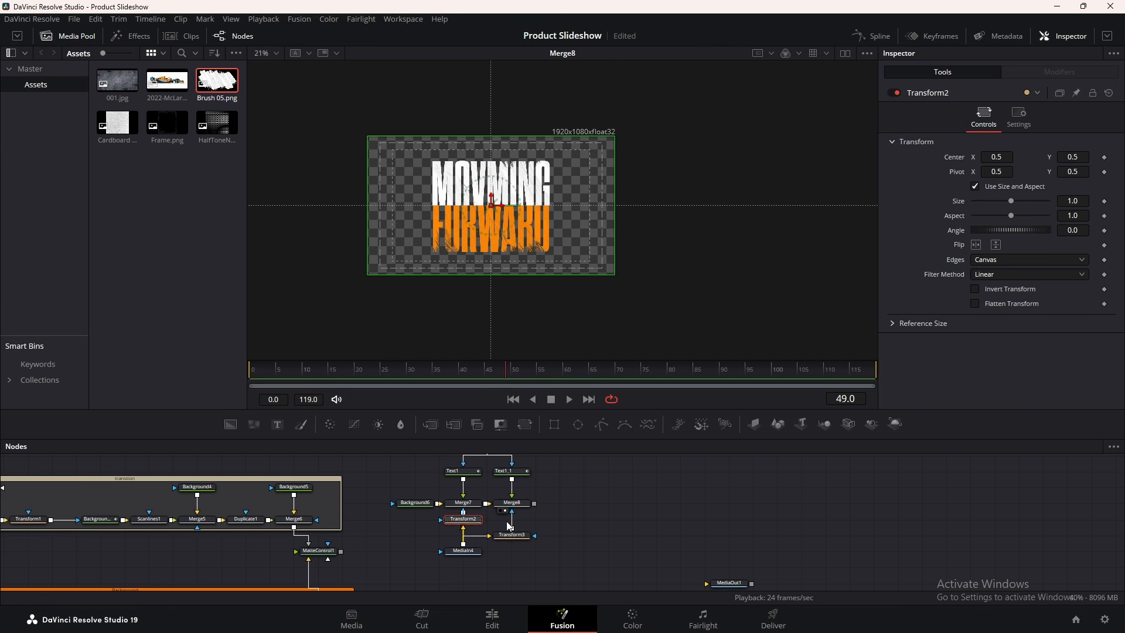
pyautogui.moveTo(458, 538); pyautogui.dragTo(481, 522)
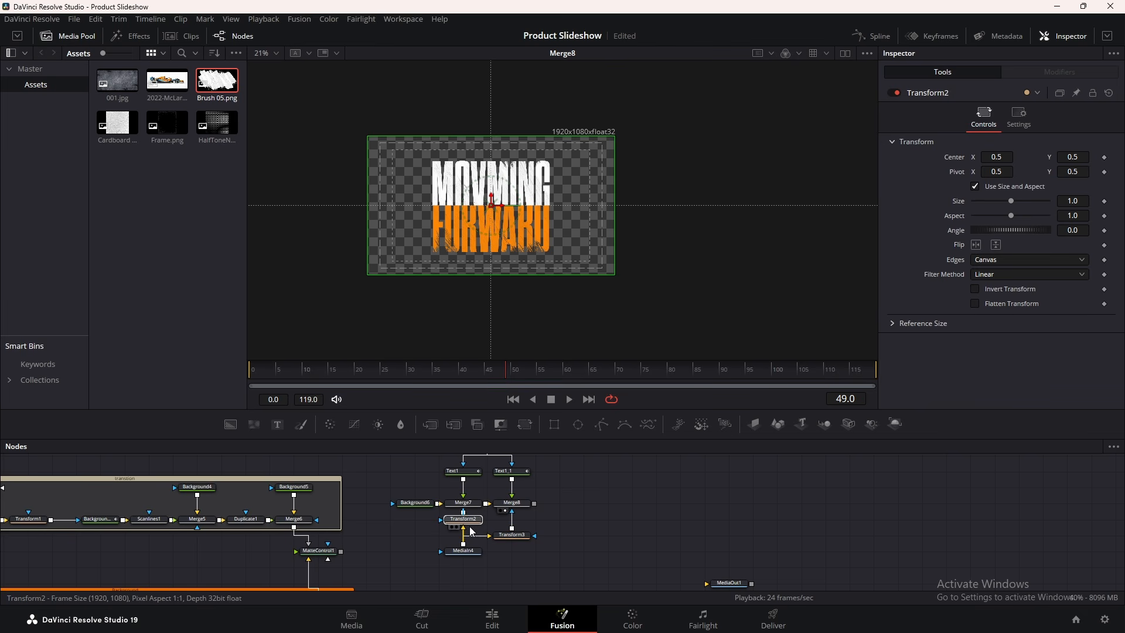
pyautogui.click(469, 473)
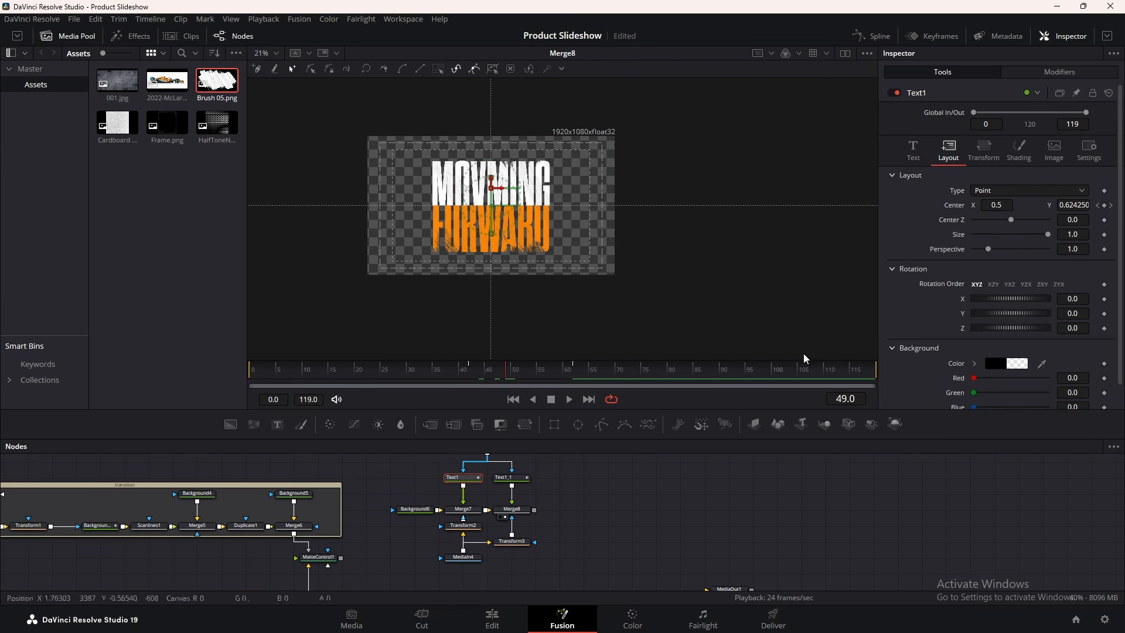
pyautogui.click(872, 36)
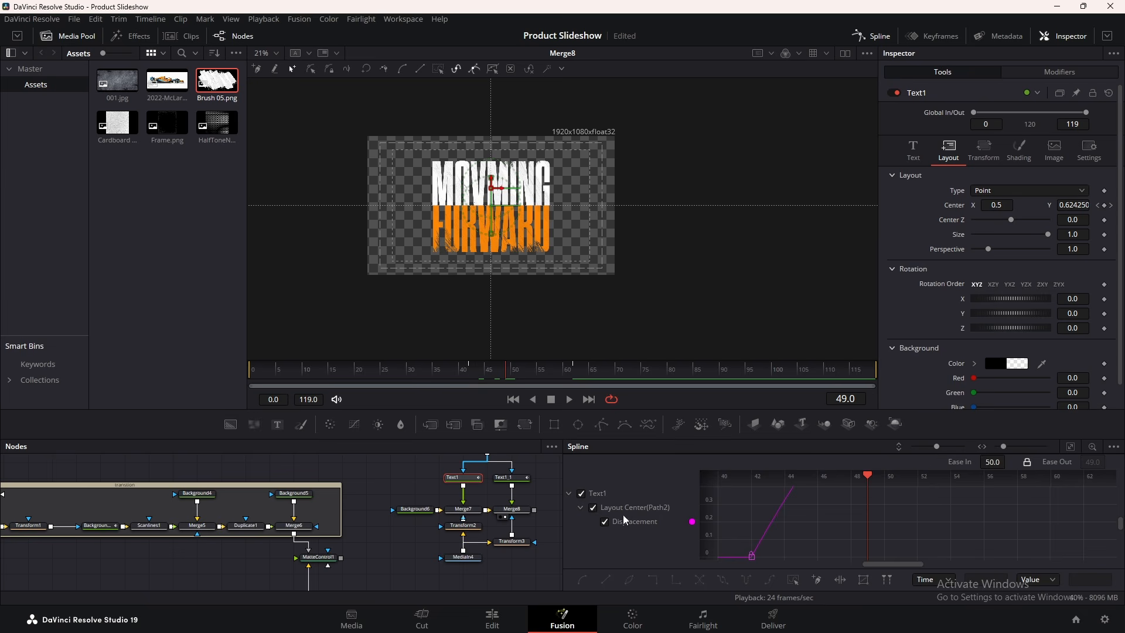
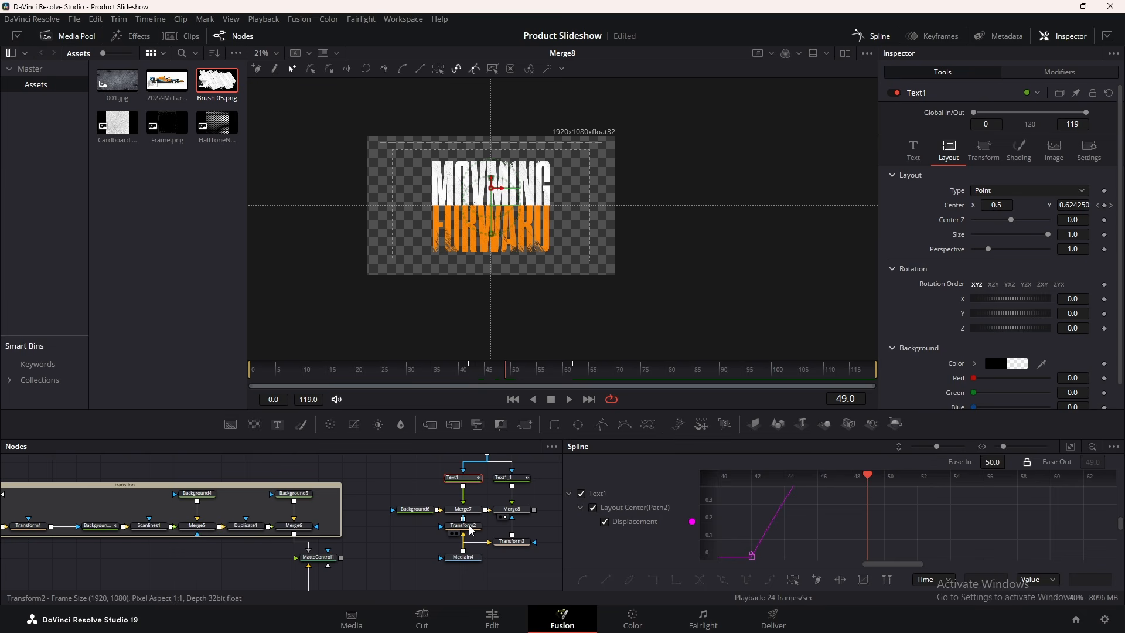
# Connect Transform2's Center to the Path2 position
pyautogui.click(470, 527)
pyautogui.rightClick(960, 162)
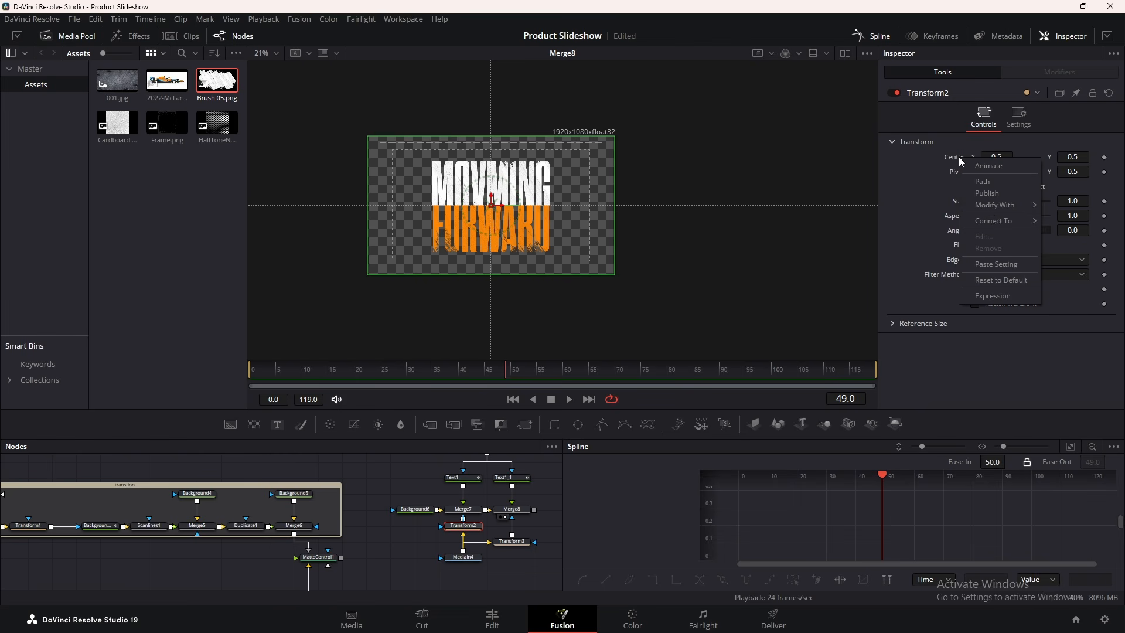
pyautogui.moveTo(995, 222)
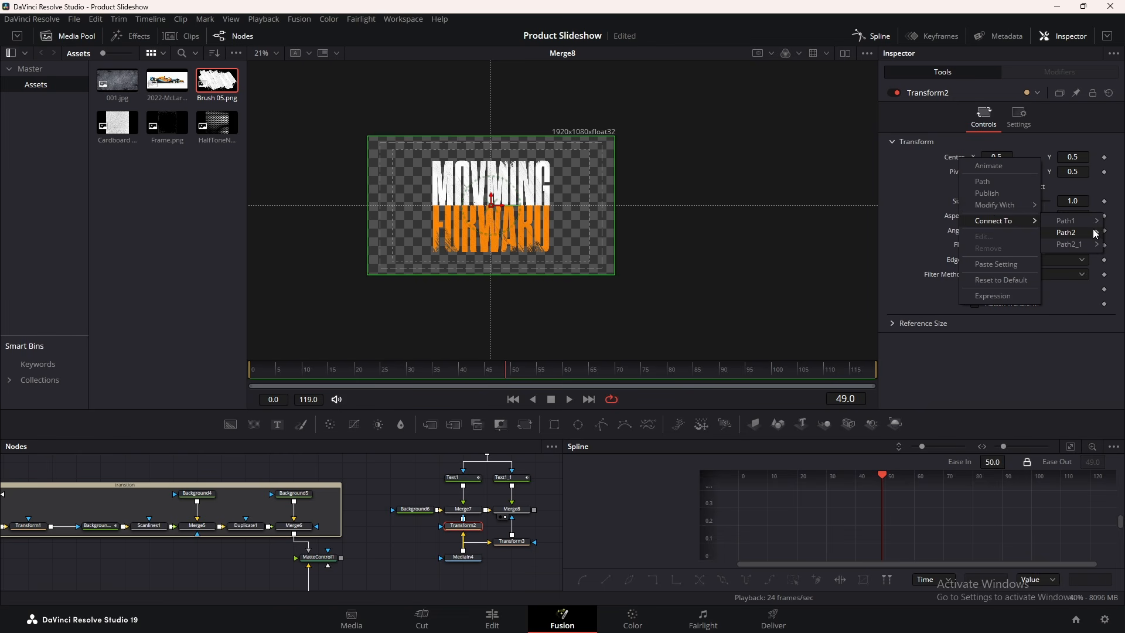
pyautogui.click(1020, 234)
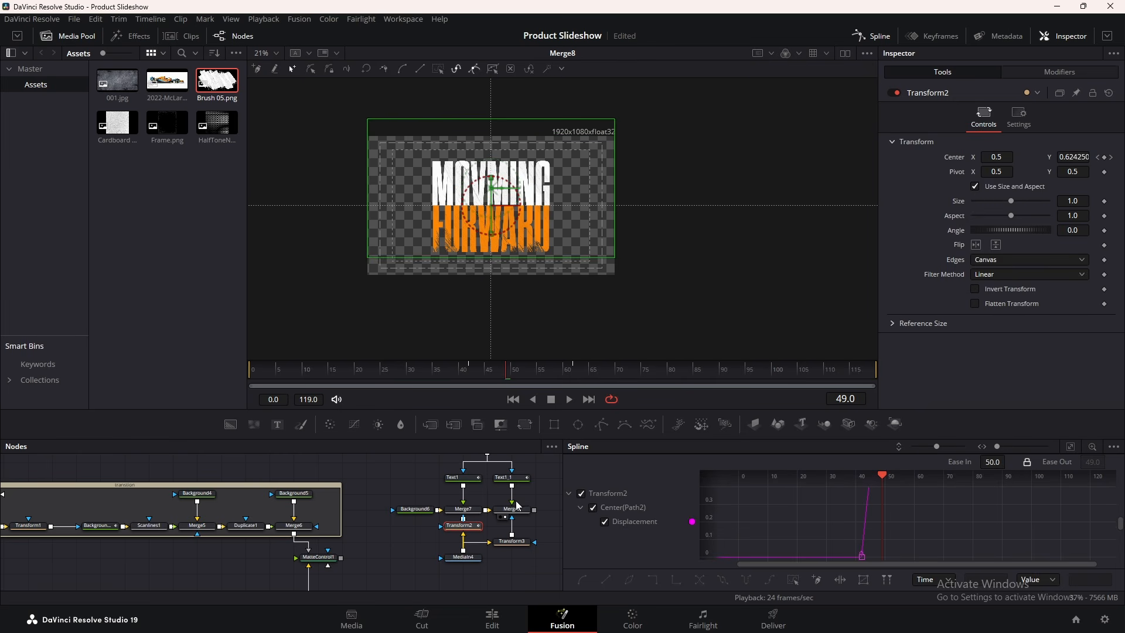
# Connect Transform3's Center to the Path2_1 position
pyautogui.click(511, 478)
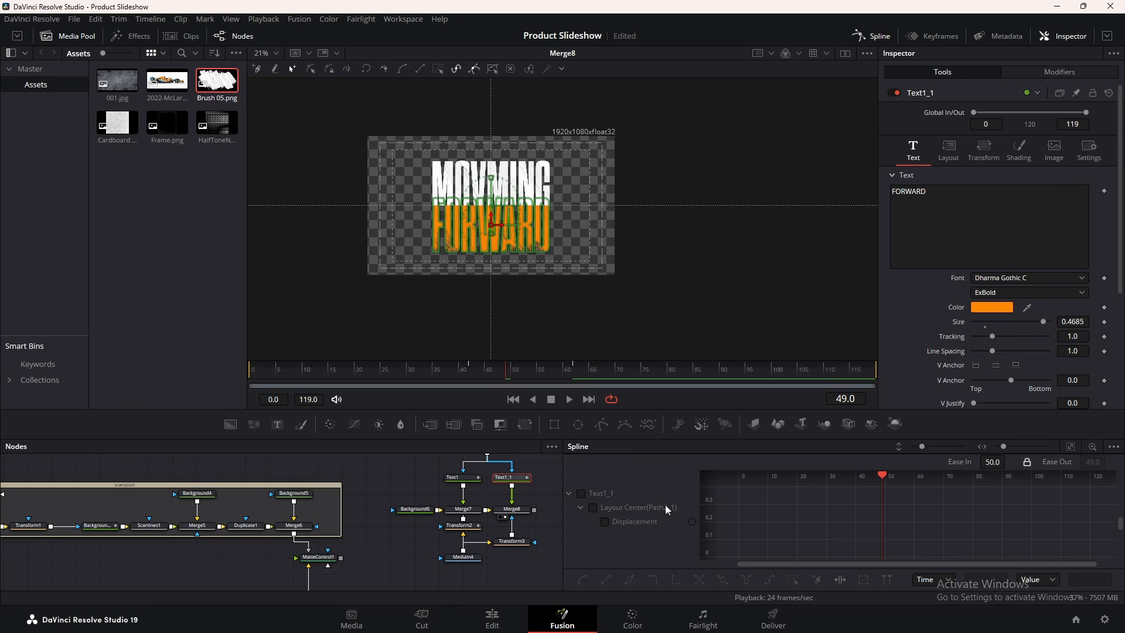
pyautogui.click(512, 541)
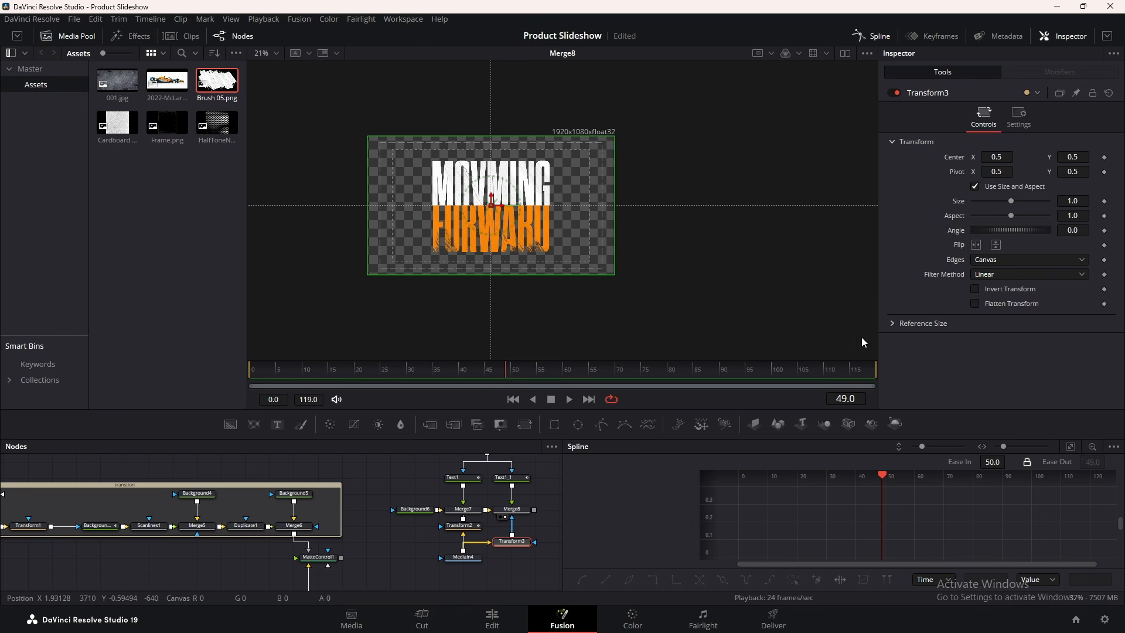
pyautogui.rightClick(954, 157)
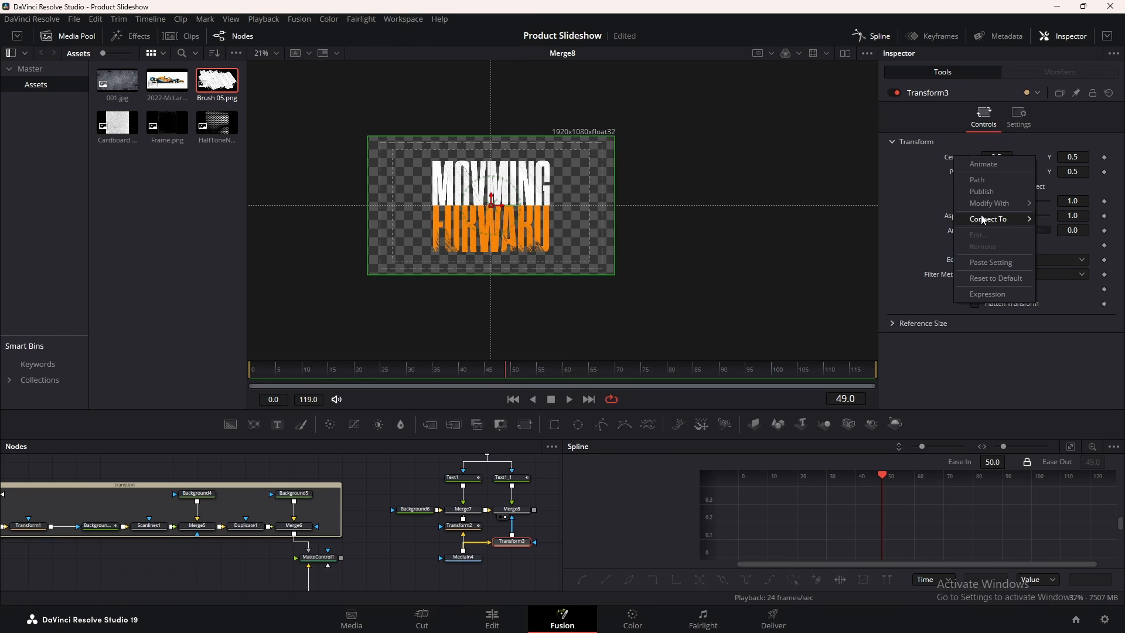
pyautogui.moveTo(980, 217)
pyautogui.moveTo(1068, 241)
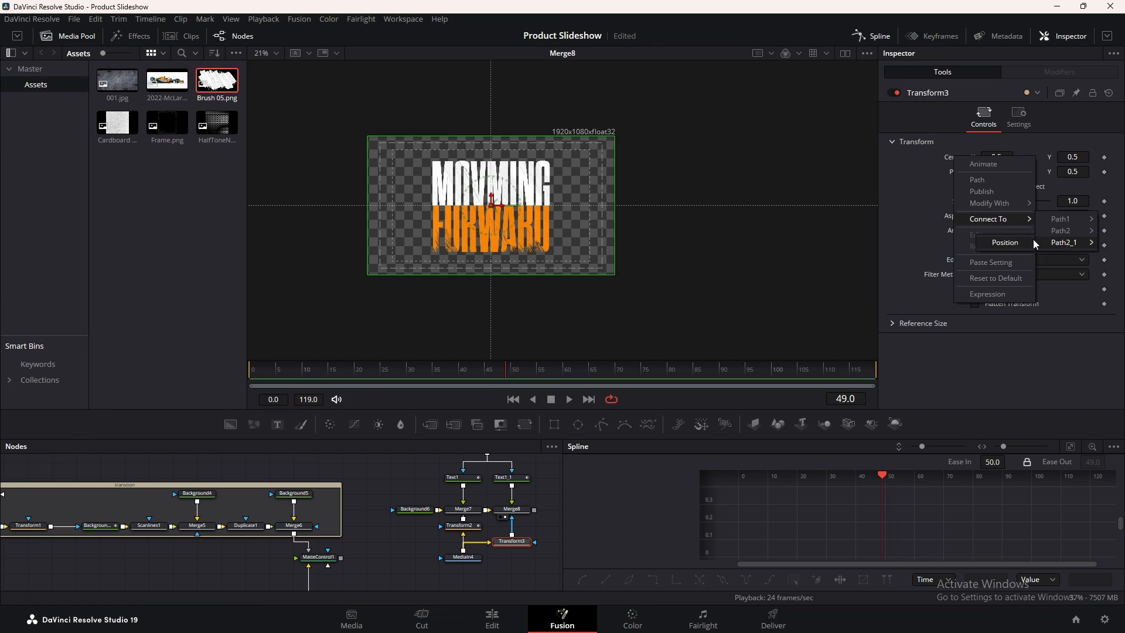
pyautogui.click(1022, 245)
# Close the Spline panel and play the title animation from frame 37
pyautogui.click(885, 41)
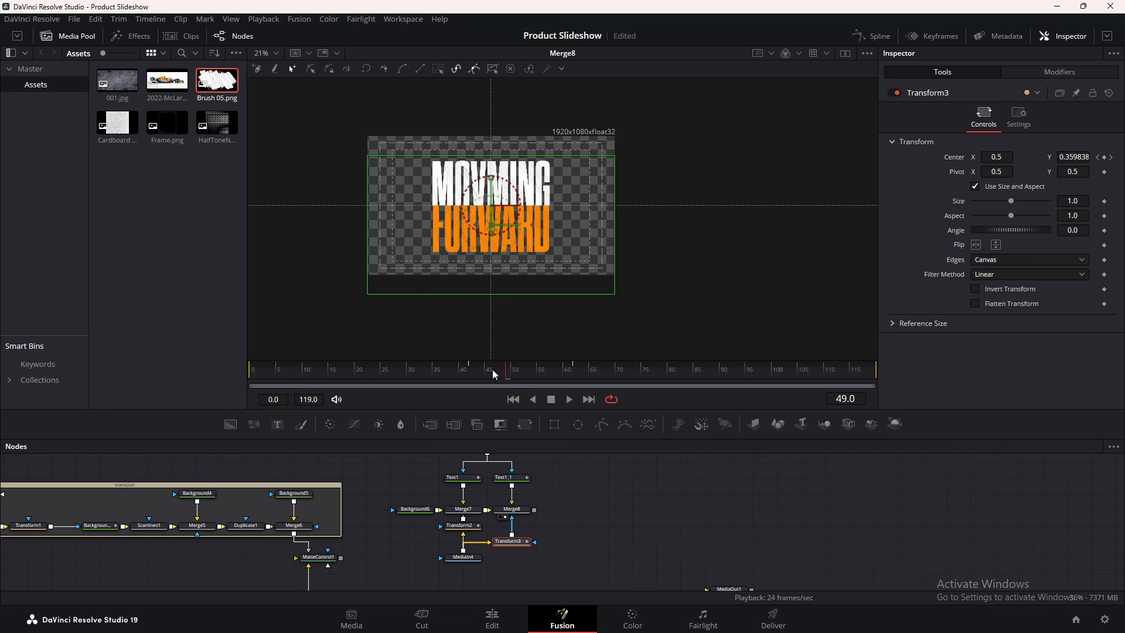
pyautogui.moveTo(495, 371); pyautogui.dragTo(447, 369)
pyautogui.press('space')
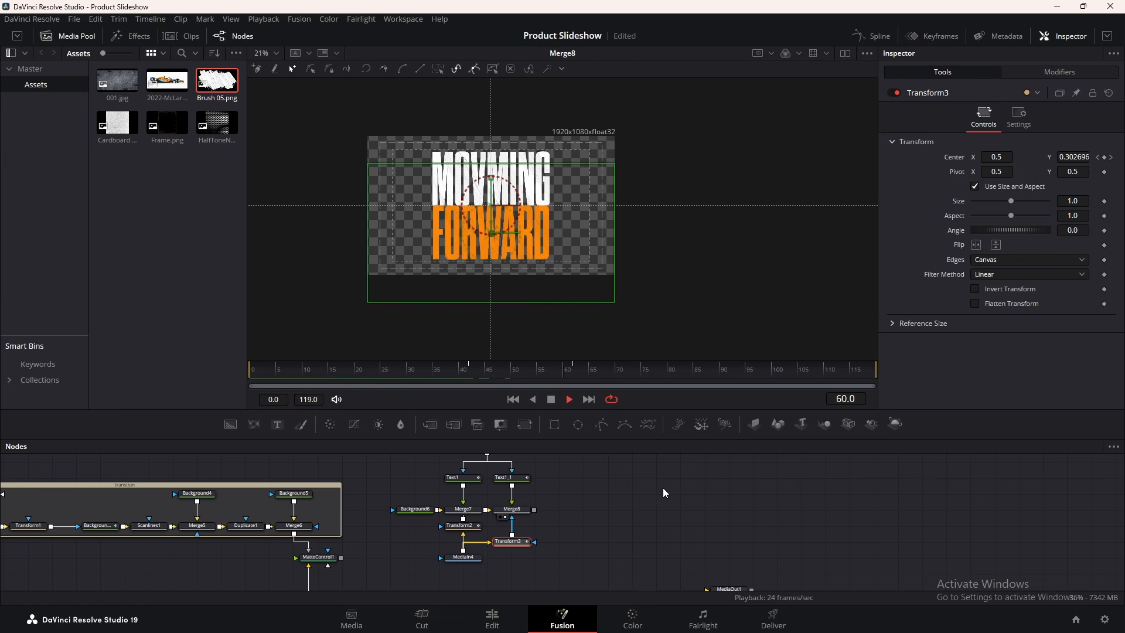
pyautogui.press('space')
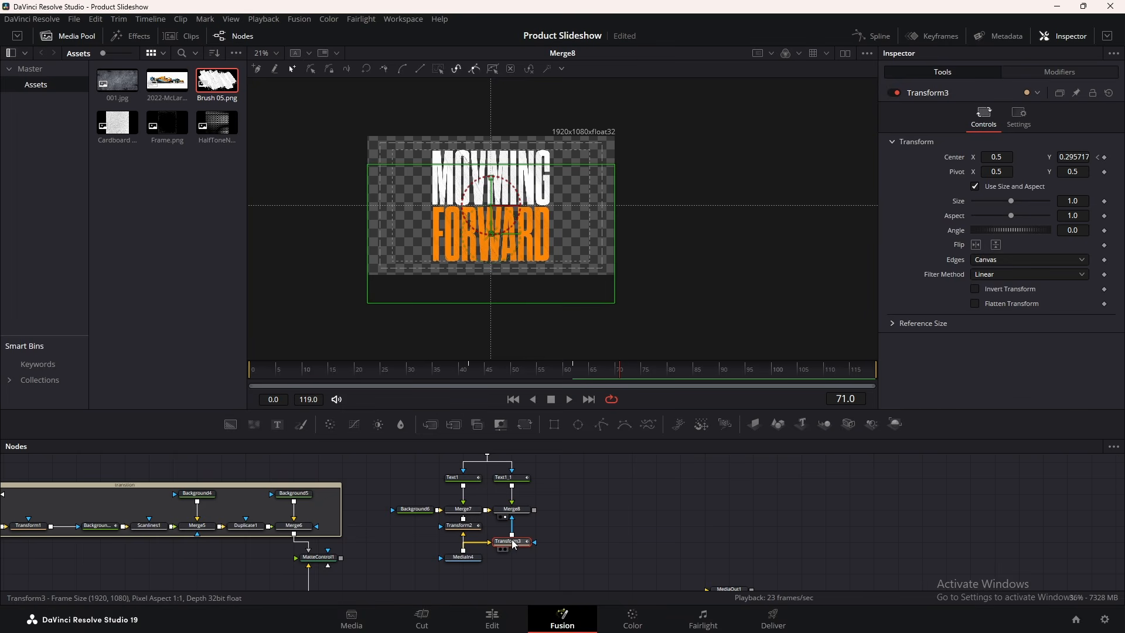
# Insert Transform4 and Transform5 after MediaIn4 and tidy the node layout
pyautogui.moveTo(511, 546)
pyautogui.mouseDown()
pyautogui.moveTo(479, 546)
pyautogui.moveTo(489, 548)
pyautogui.mouseUp()
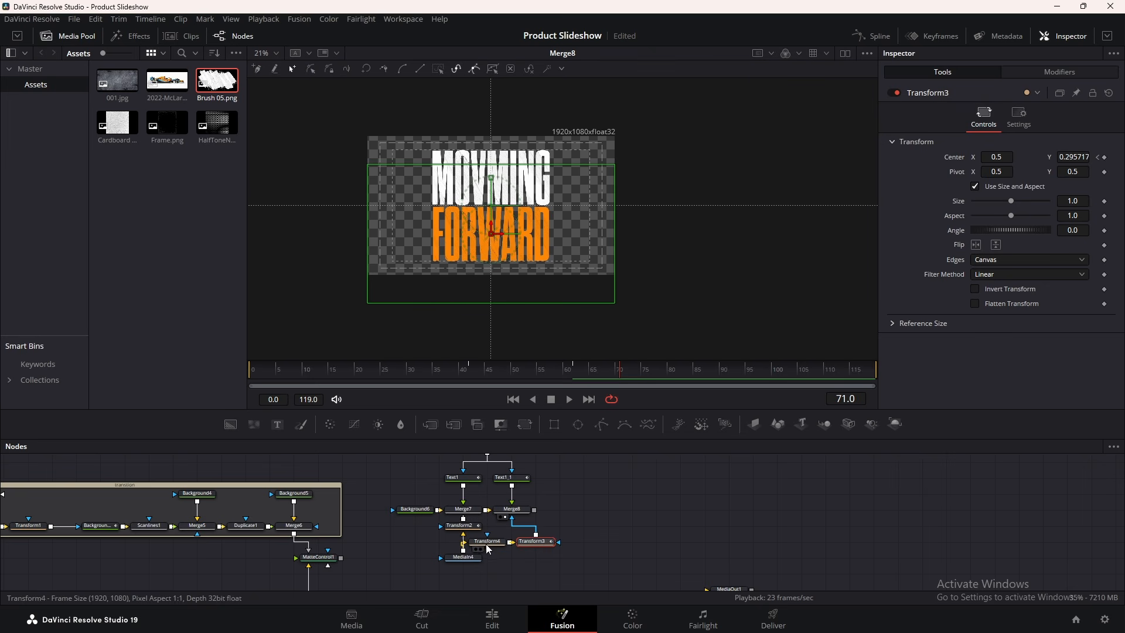
pyautogui.moveTo(562, 466); pyautogui.dragTo(539, 510)
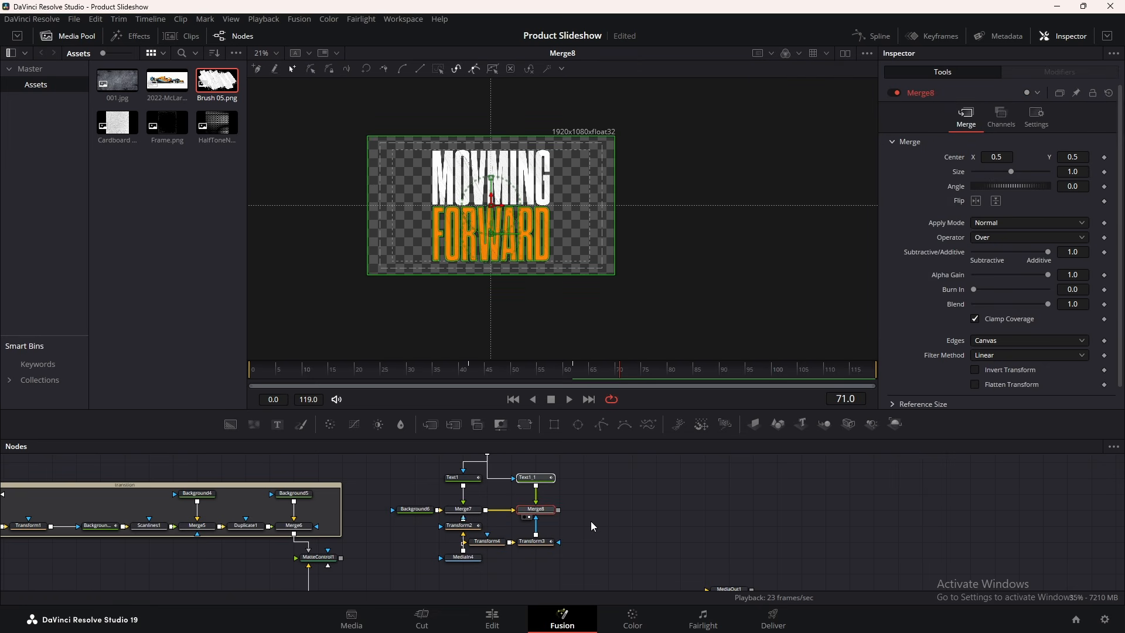
pyautogui.click(591, 521)
pyautogui.moveTo(400, 463); pyautogui.dragTo(464, 573)
pyautogui.click(529, 423)
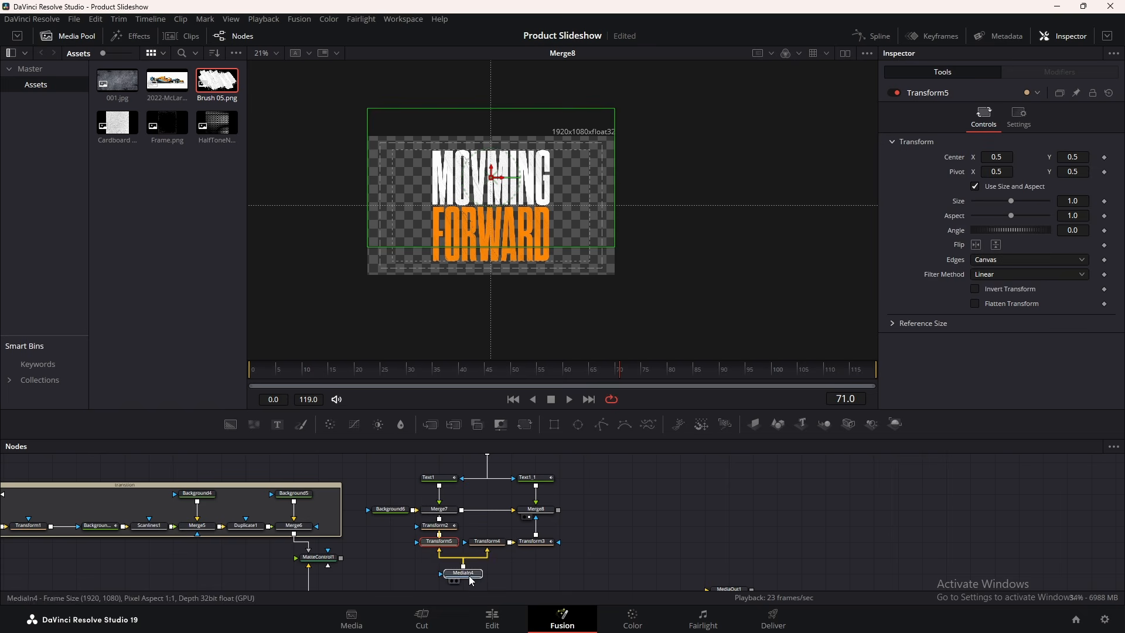
pyautogui.moveTo(540, 543)
pyautogui.mouseDown()
pyautogui.moveTo(539, 526)
pyautogui.moveTo(538, 544)
pyautogui.mouseUp()
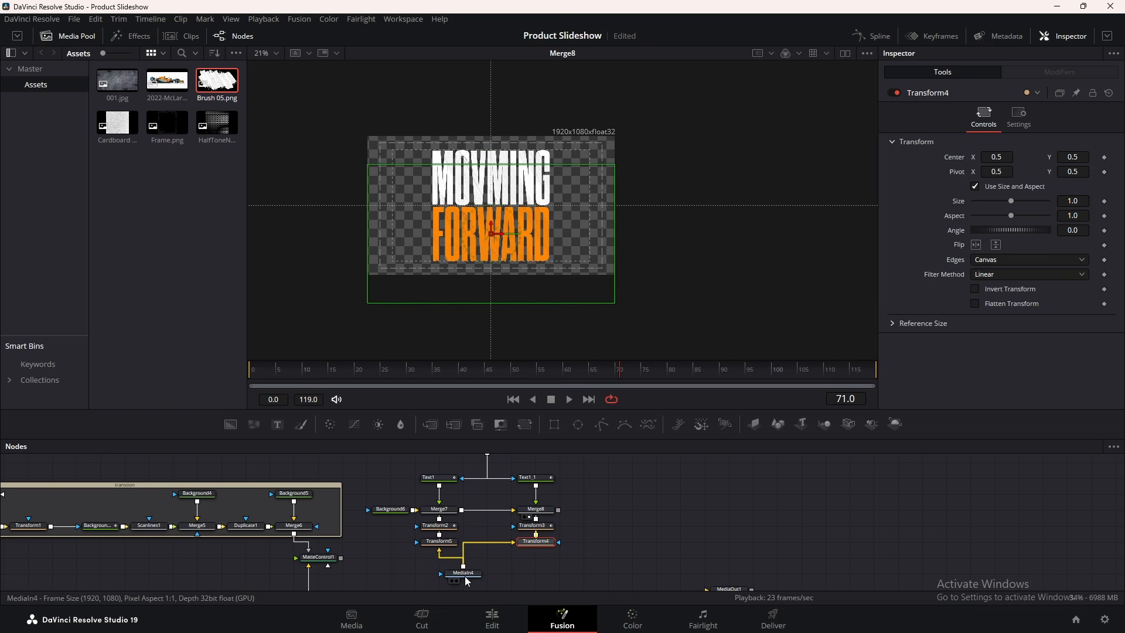
pyautogui.moveTo(465, 573); pyautogui.dragTo(490, 556)
pyautogui.click(491, 553)
# Raise the Transform4 brush texture in frame and set its Size to 1.25
pyautogui.click(542, 541)
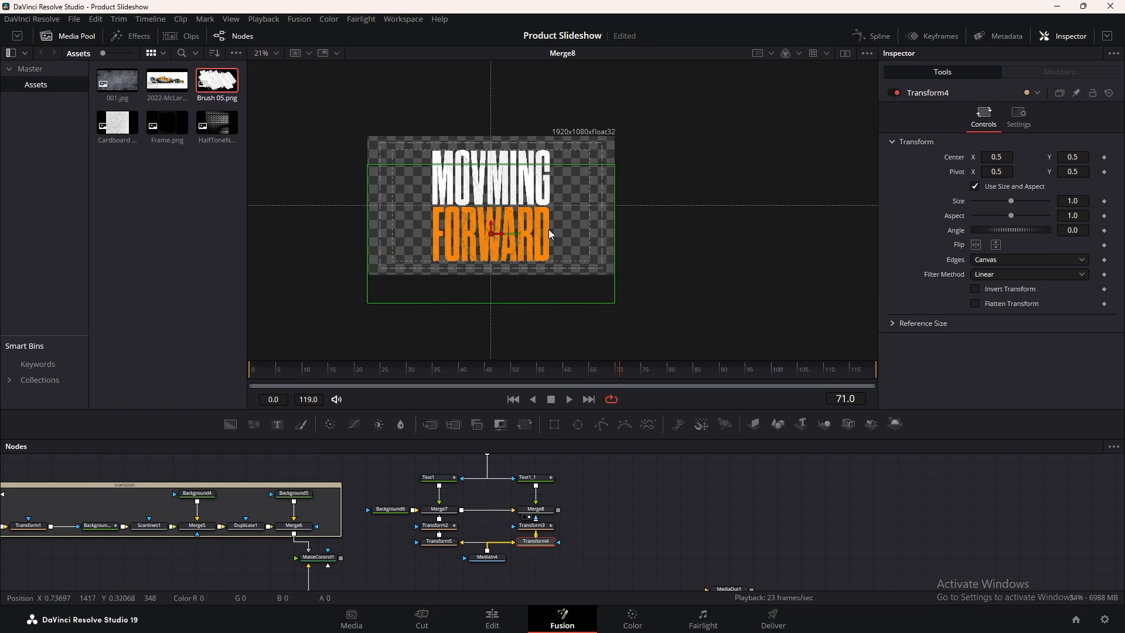
pyautogui.moveTo(492, 225); pyautogui.dragTo(505, 203)
pyautogui.moveTo(1012, 201); pyautogui.dragTo(1015, 201)
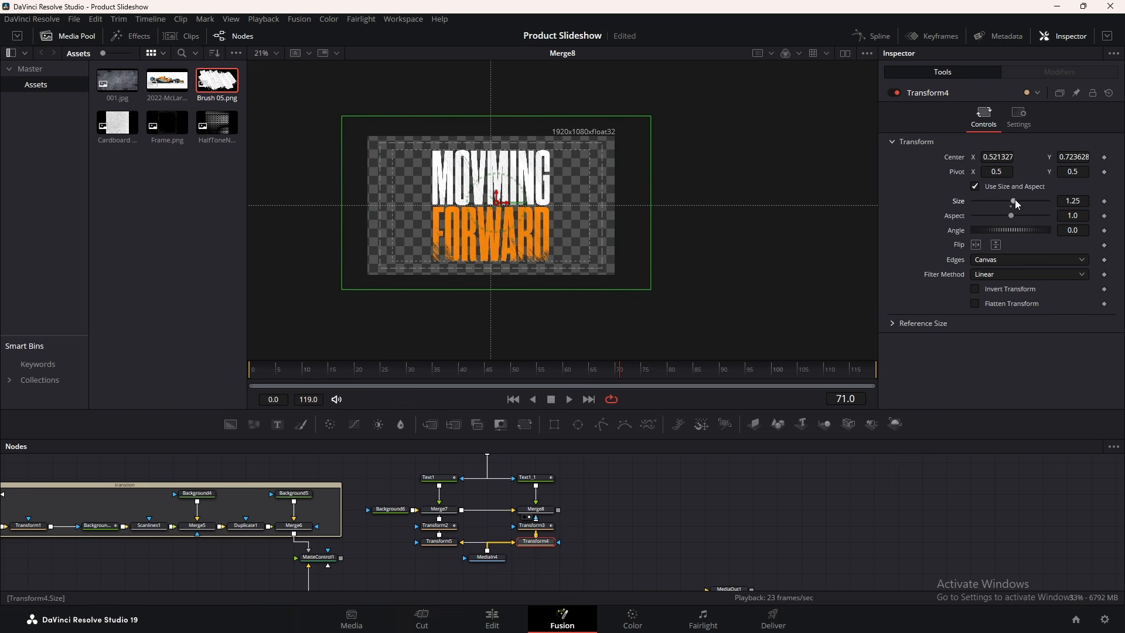
pyautogui.moveTo(493, 201); pyautogui.dragTo(496, 192)
# Set Transform5 to Size 1.63, Angle -13.4, lowered and shifted left
pyautogui.click(440, 541)
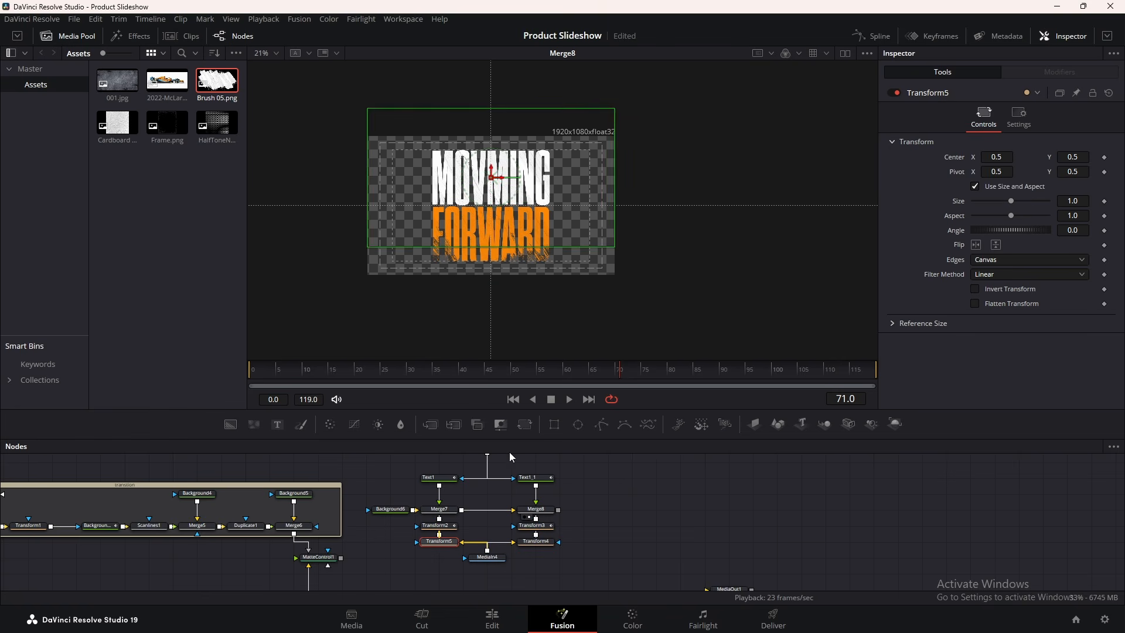
pyautogui.moveTo(612, 124); pyautogui.dragTo(584, 126)
pyautogui.moveTo(492, 175); pyautogui.dragTo(493, 200)
pyautogui.moveTo(1033, 230); pyautogui.dragTo(1027, 230)
pyautogui.moveTo(513, 207)
pyautogui.mouseDown()
pyautogui.moveTo(502, 204)
pyautogui.moveTo(512, 217)
pyautogui.mouseUp()
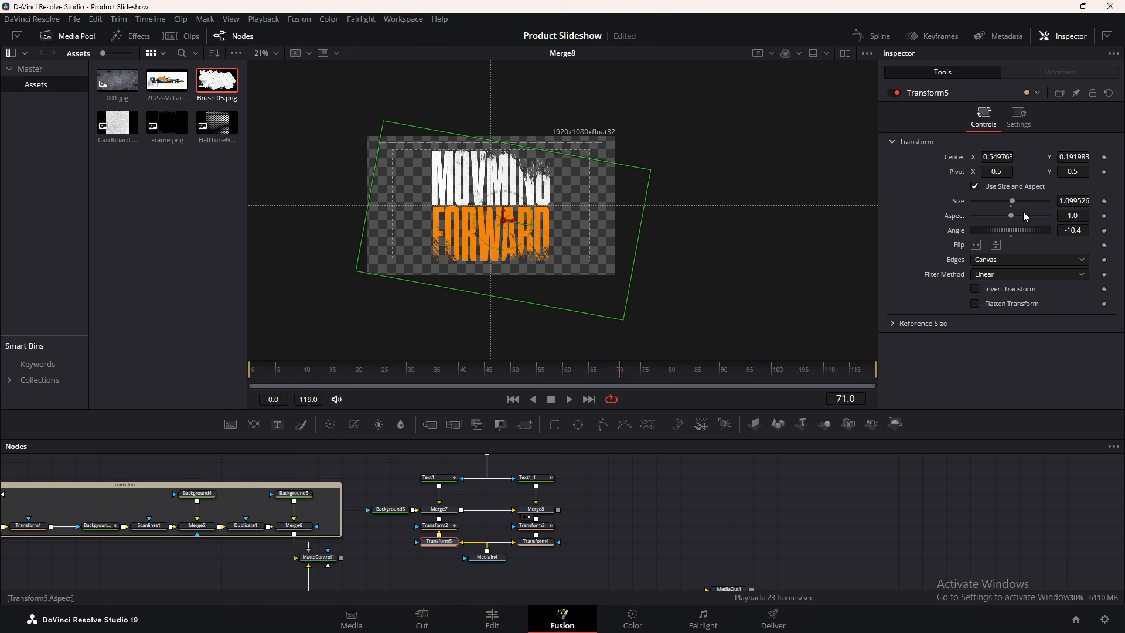
pyautogui.moveTo(1012, 202); pyautogui.dragTo(1015, 204)
pyautogui.moveTo(998, 158)
pyautogui.mouseDown()
pyautogui.moveTo(919, 158)
pyautogui.moveTo(1046, 158)
pyautogui.moveTo(951, 157)
pyautogui.moveTo(1008, 157)
pyautogui.mouseUp()
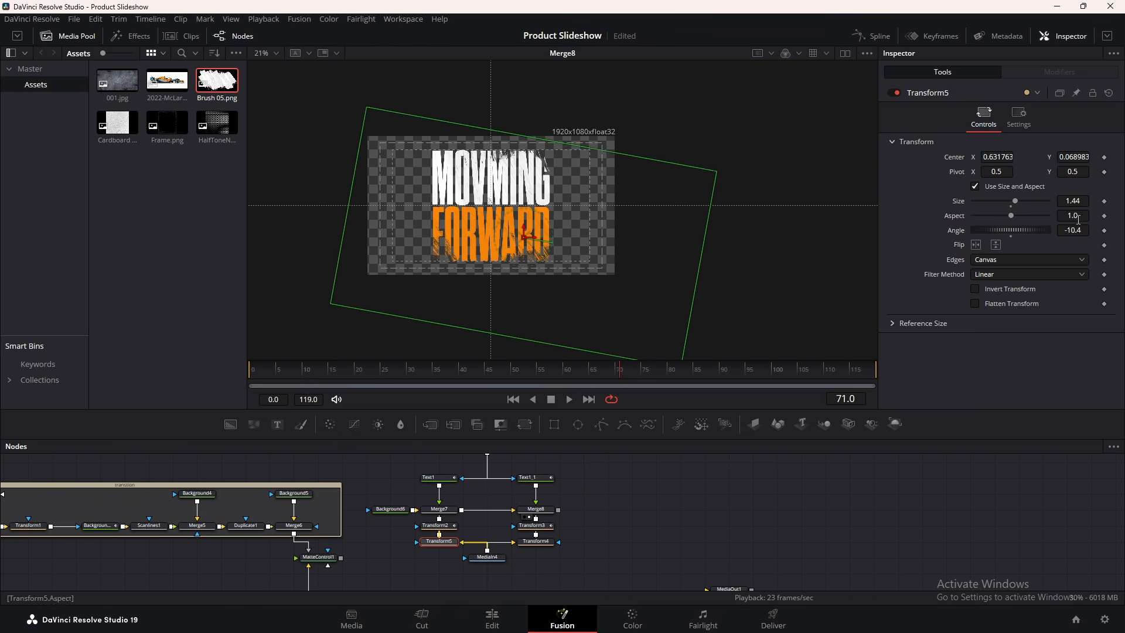
pyautogui.moveTo(1078, 230); pyautogui.dragTo(1061, 230)
pyautogui.moveTo(1078, 157)
pyautogui.mouseDown()
pyautogui.moveTo(1055, 157)
pyautogui.moveTo(1067, 157)
pyautogui.mouseUp()
pyautogui.moveTo(1025, 207); pyautogui.dragTo(1019, 204)
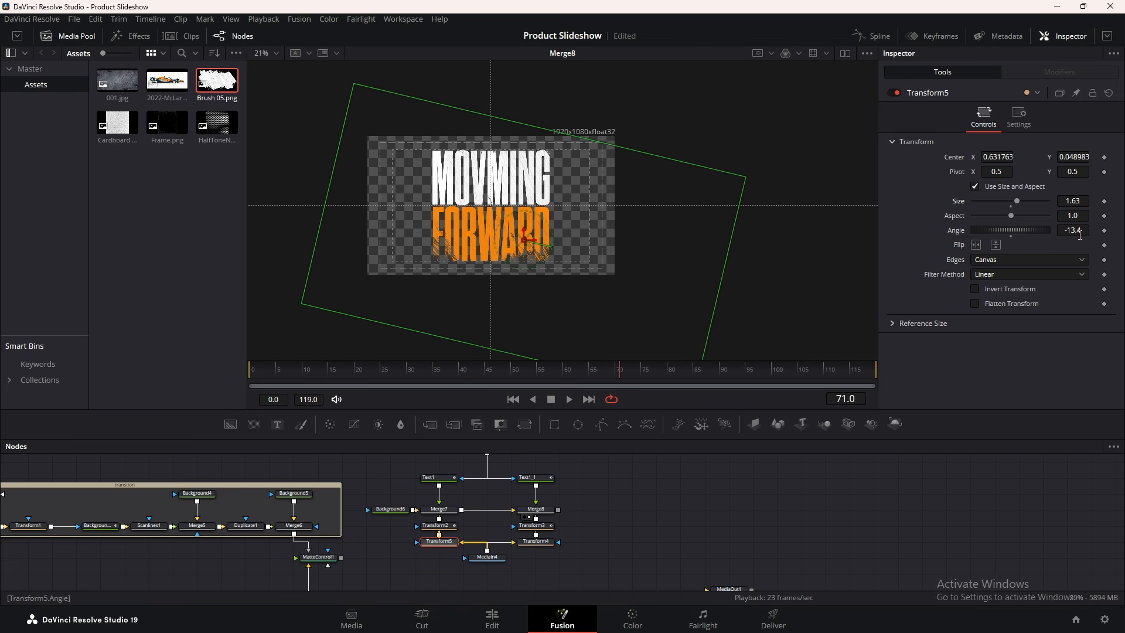
pyautogui.moveTo(1072, 157); pyautogui.dragTo(1022, 157)
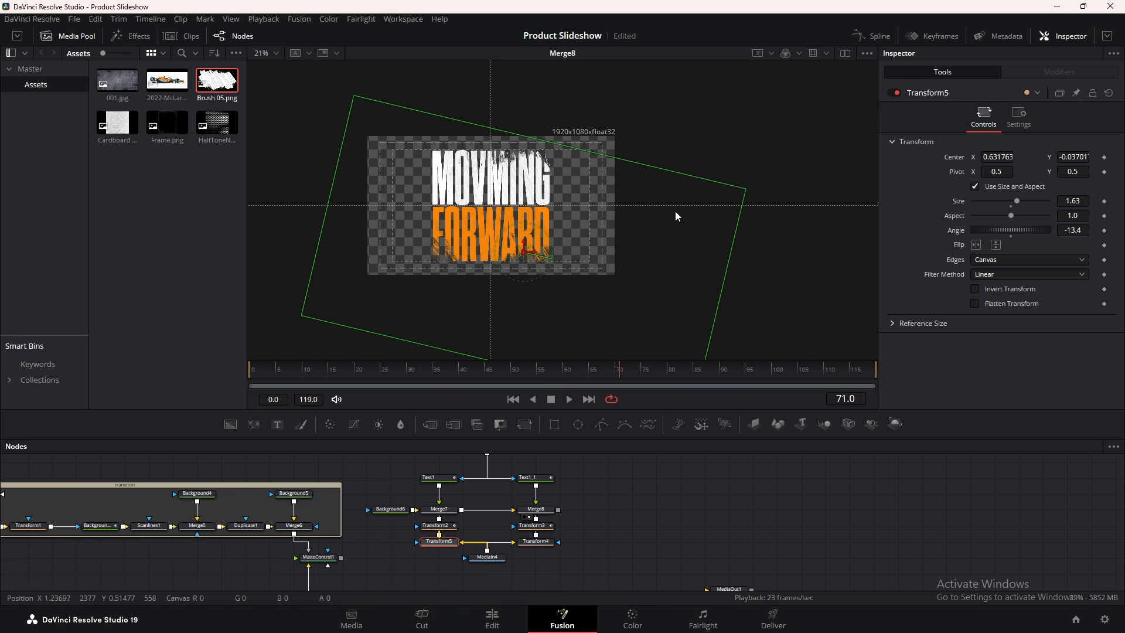
pyautogui.moveTo(526, 250); pyautogui.dragTo(409, 214)
# Scrub through the title animation and box-select all the title nodes
pyautogui.click(691, 526)
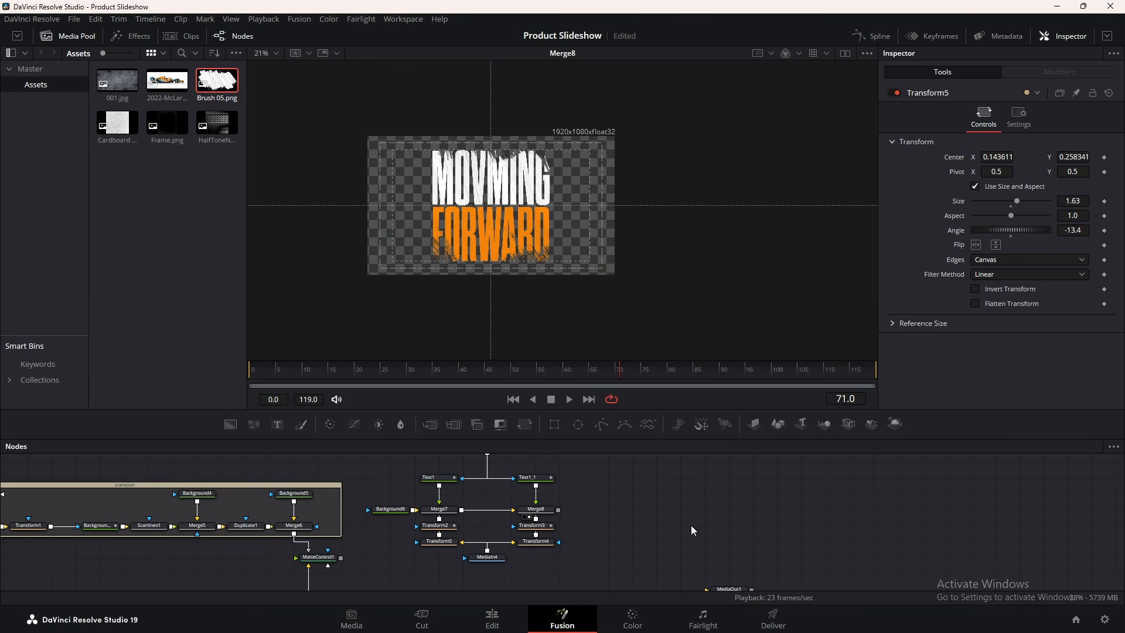
pyautogui.moveTo(444, 373); pyautogui.dragTo(619, 369)
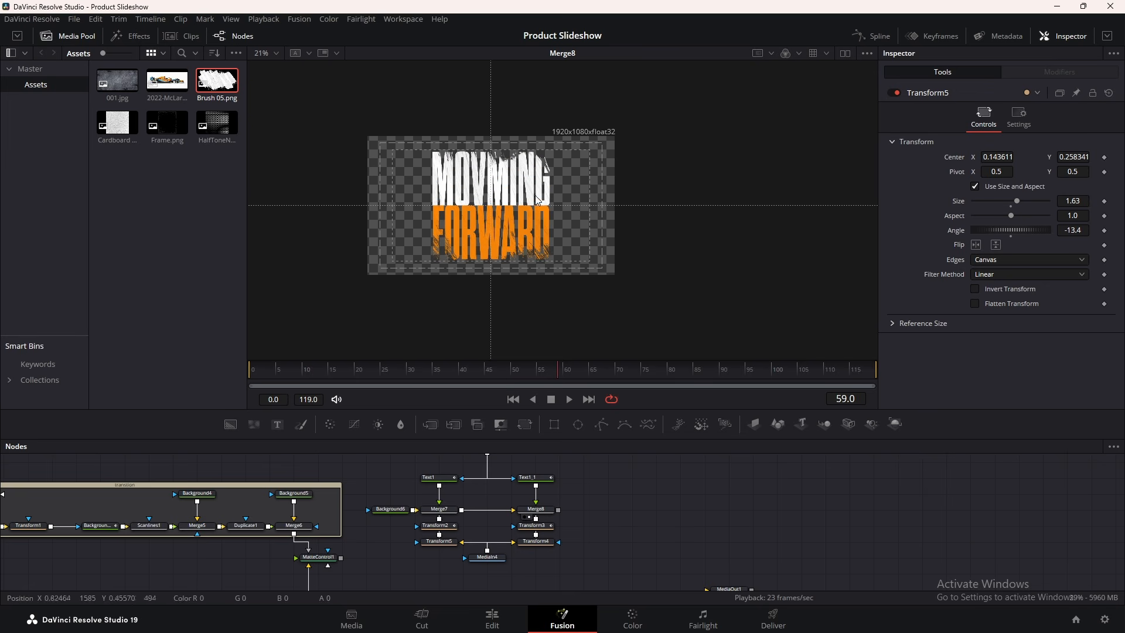
pyautogui.scroll(2, 565, 475)
pyautogui.moveTo(570, 467); pyautogui.dragTo(385, 573)
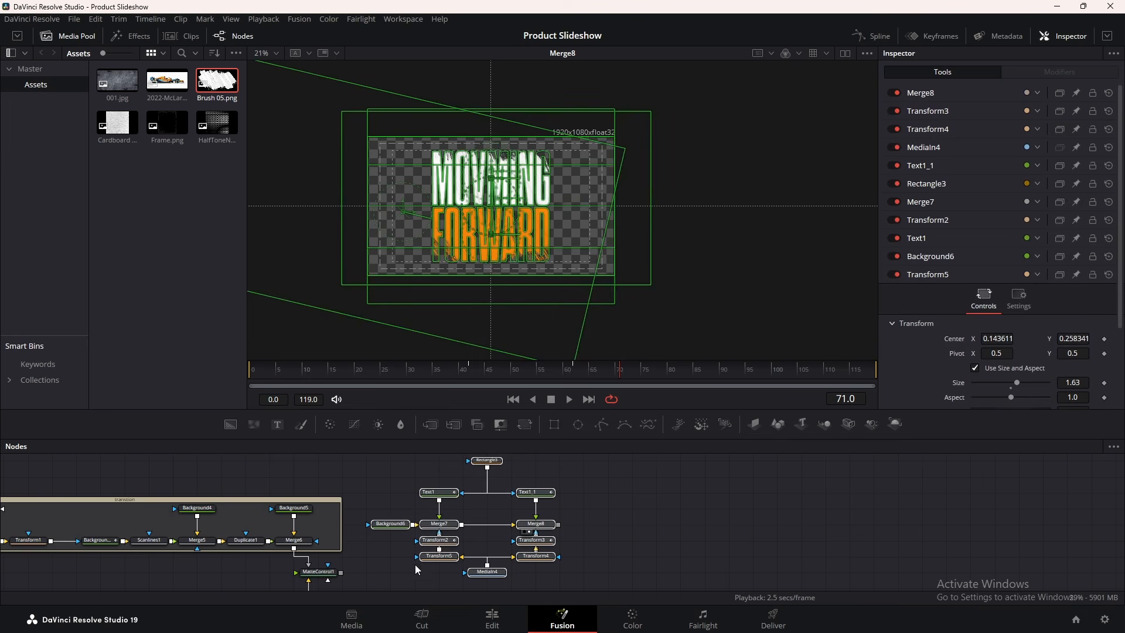
# Wrap the selected title nodes in an Underlay named TEXT
pyautogui.hotkey('shift', 'space')
pyautogui.write('matt')
pyautogui.press('BackSpace')
pyautogui.press('BackSpace')
pyautogui.press('BackSpace')
pyautogui.press('BackSpace')
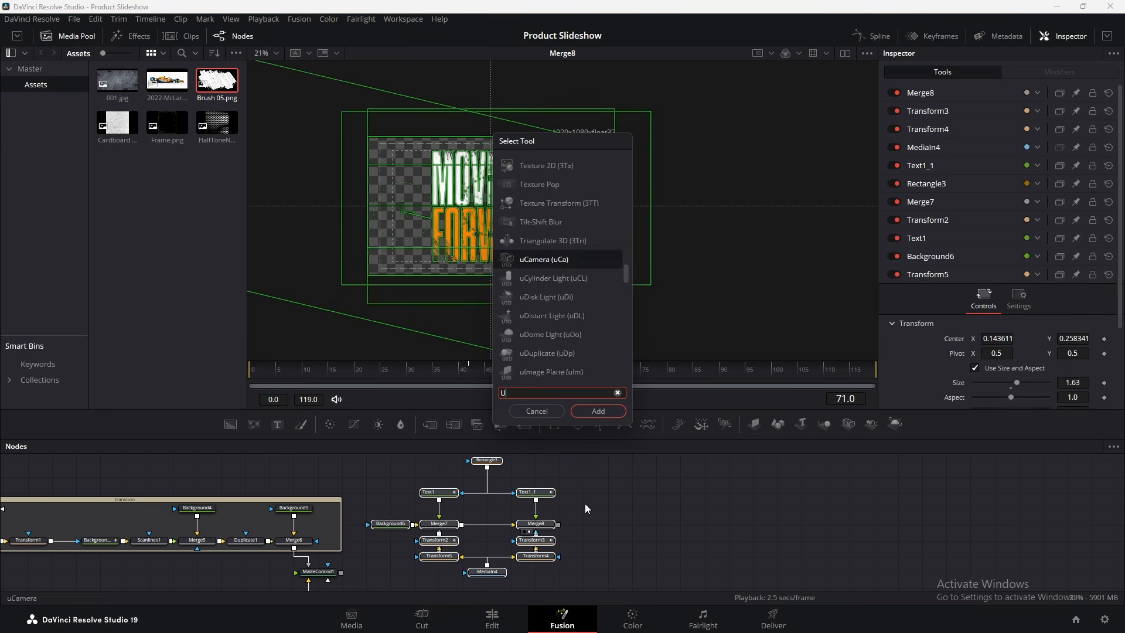
pyautogui.write('UNDER')
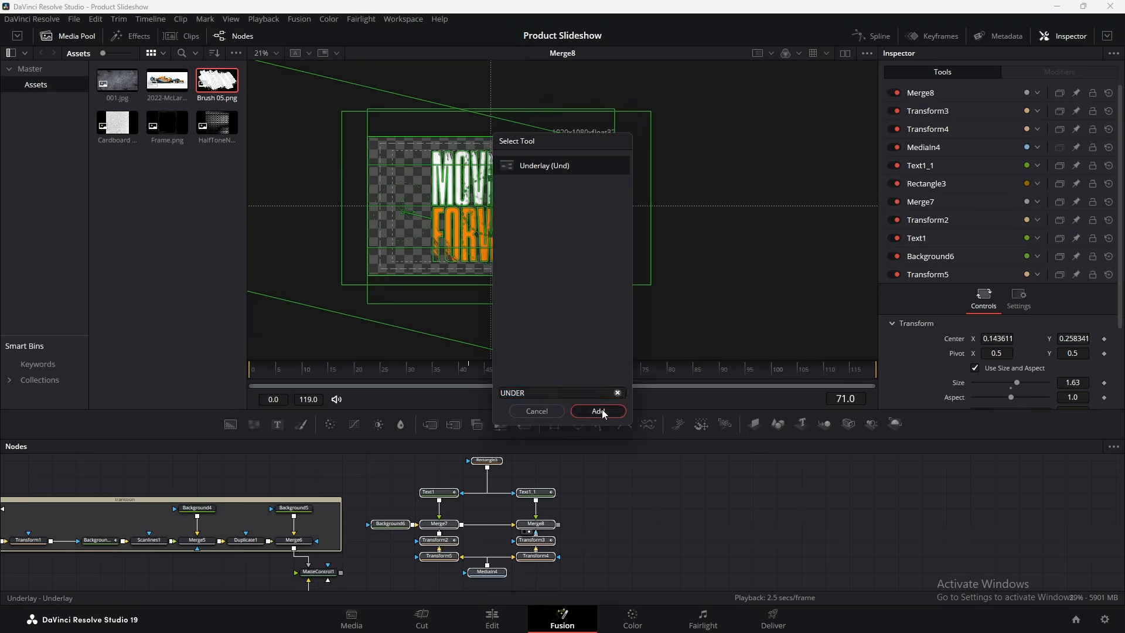
pyautogui.click(598, 411)
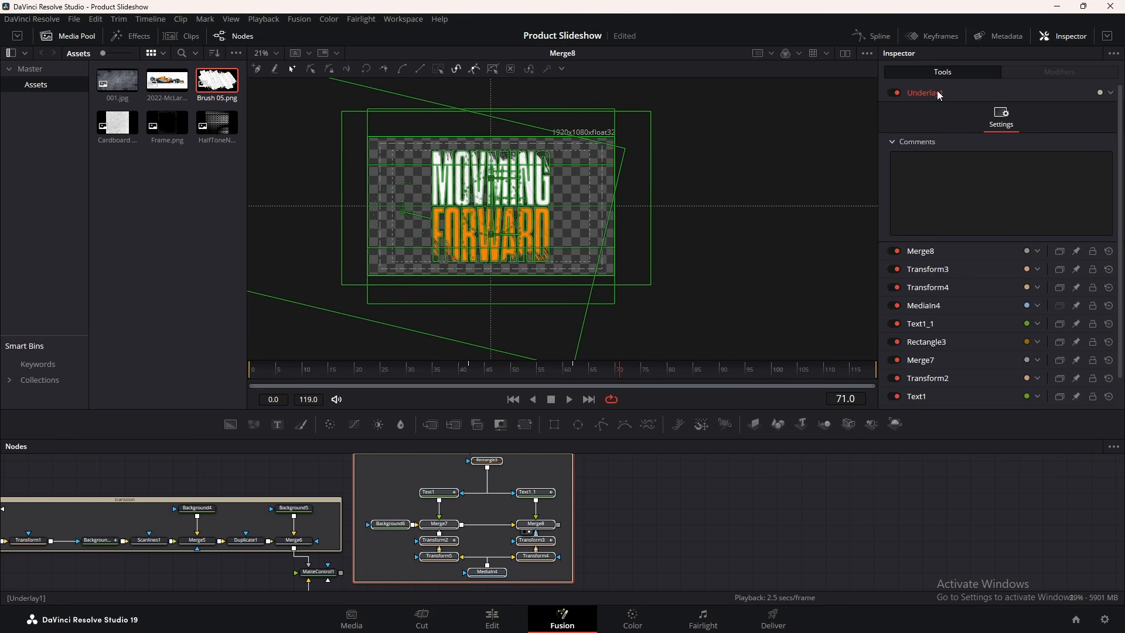
pyautogui.press('F2')
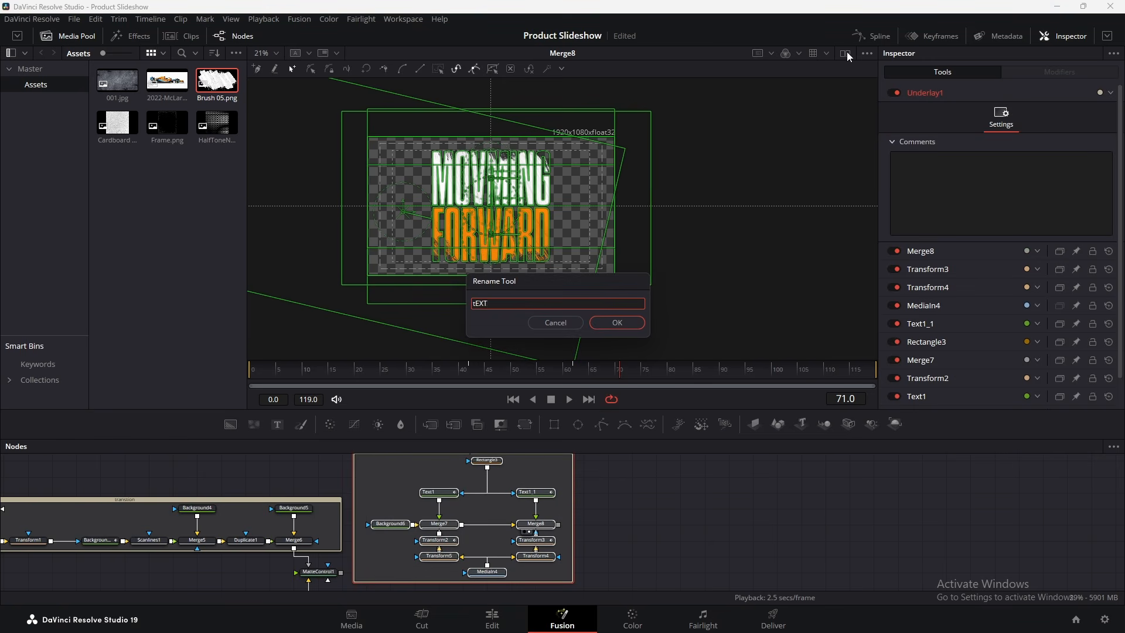
pyautogui.write('TEXT')
pyautogui.click(626, 323)
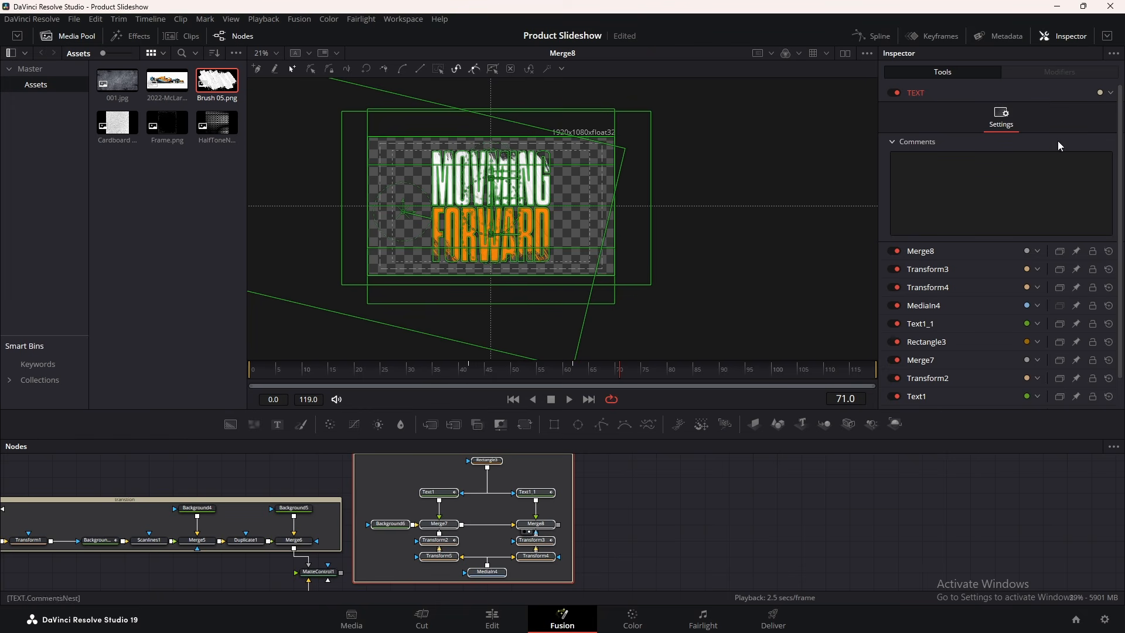
# Colour the TEXT underlay Olive
pyautogui.click(1110, 93)
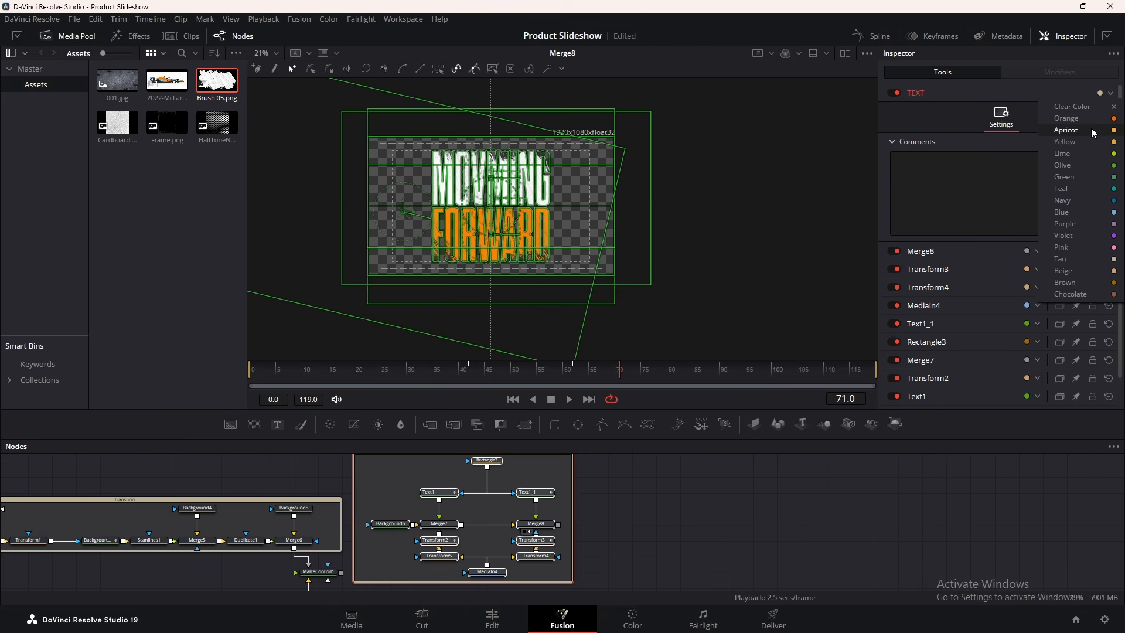
pyautogui.click(1081, 165)
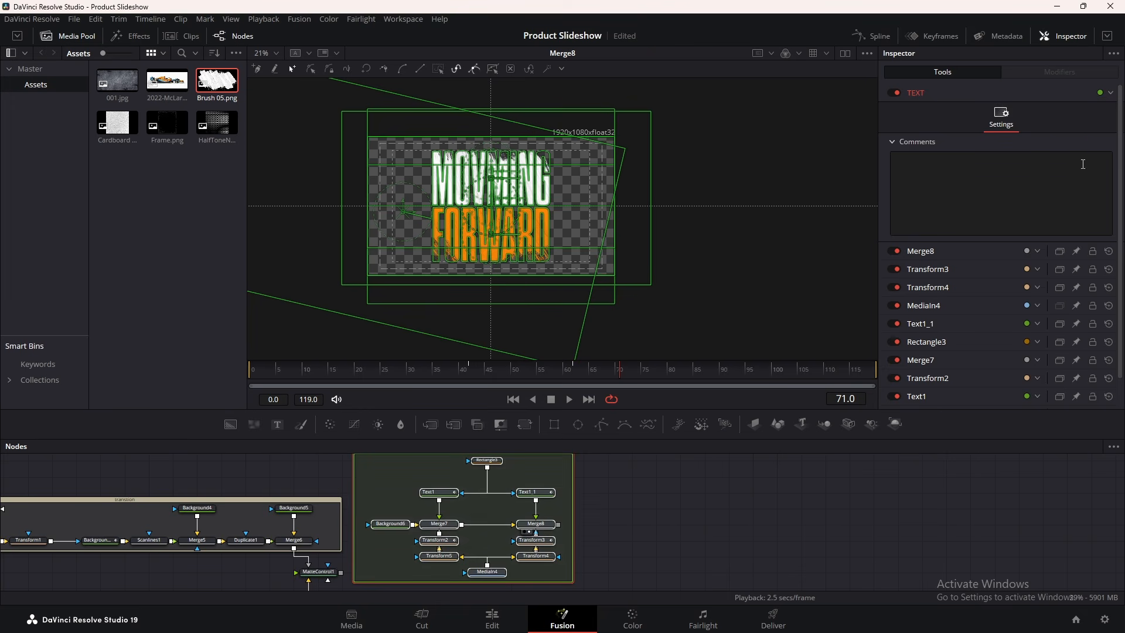
pyautogui.click(669, 494)
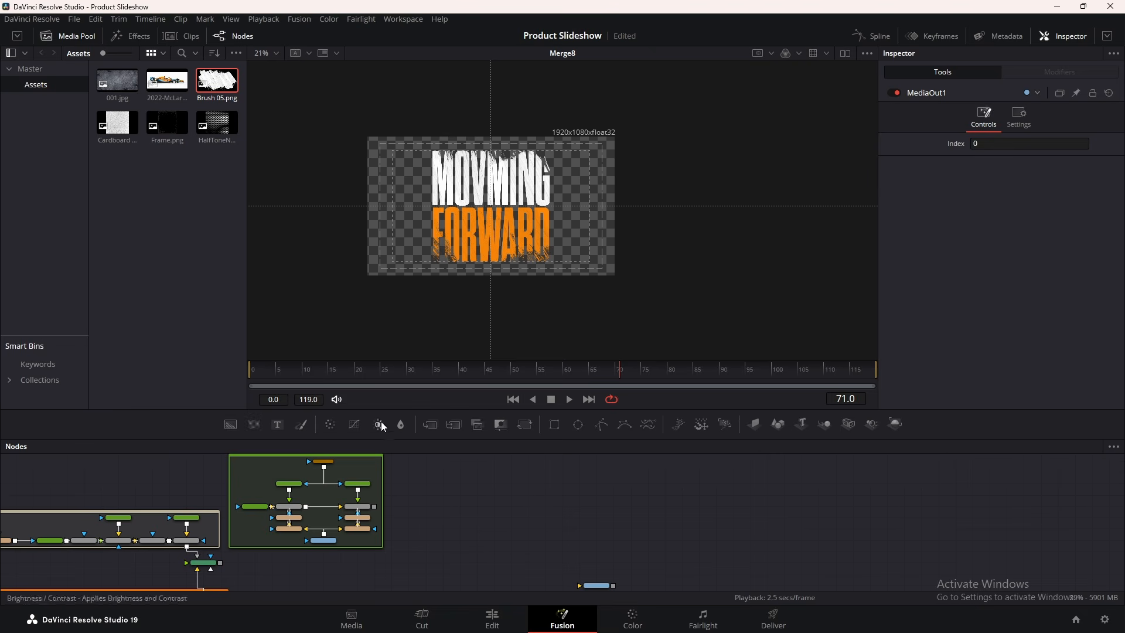
# Add the McLaren car image, view it, and attach an inverted Polygon mask
pyautogui.moveTo(167, 80); pyautogui.dragTo(463, 525)
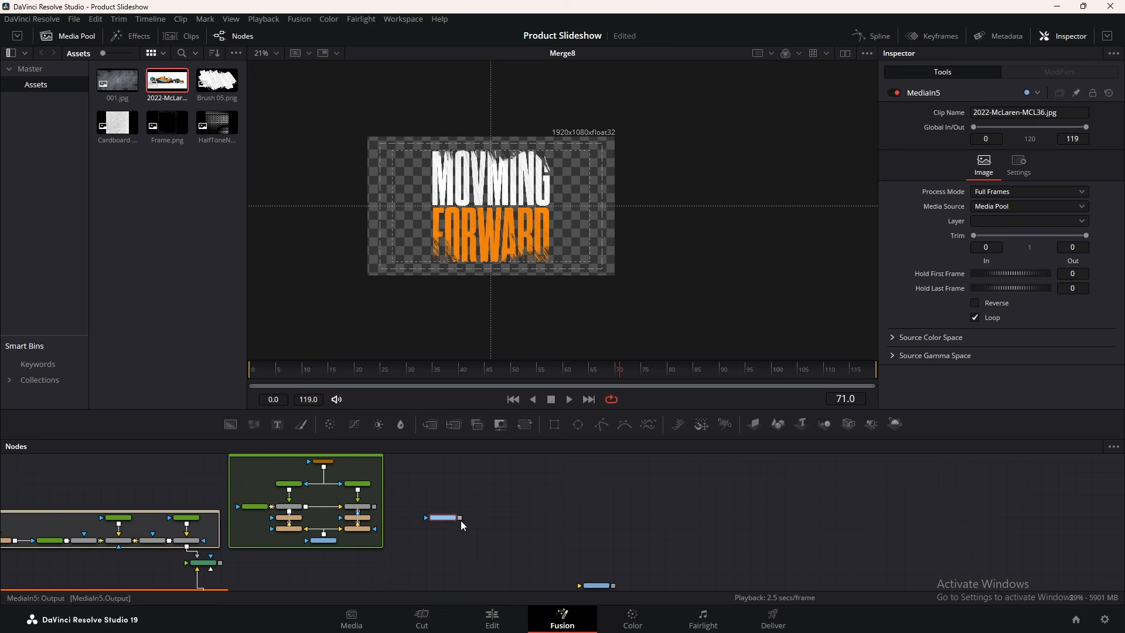
pyautogui.press('1')
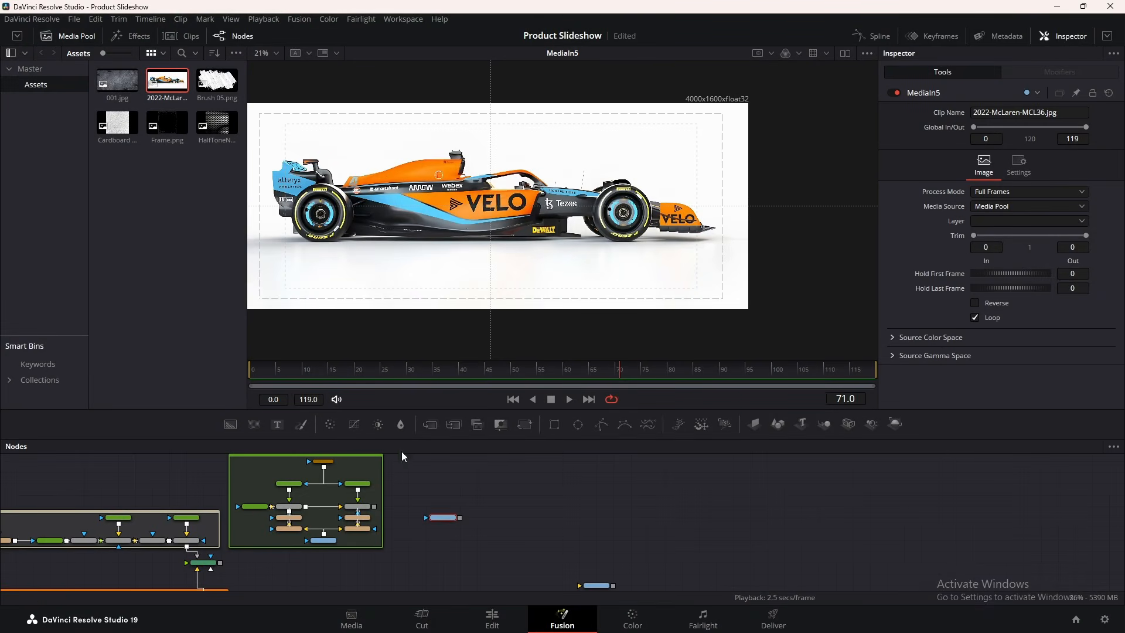
pyautogui.moveTo(601, 433); pyautogui.dragTo(437, 519)
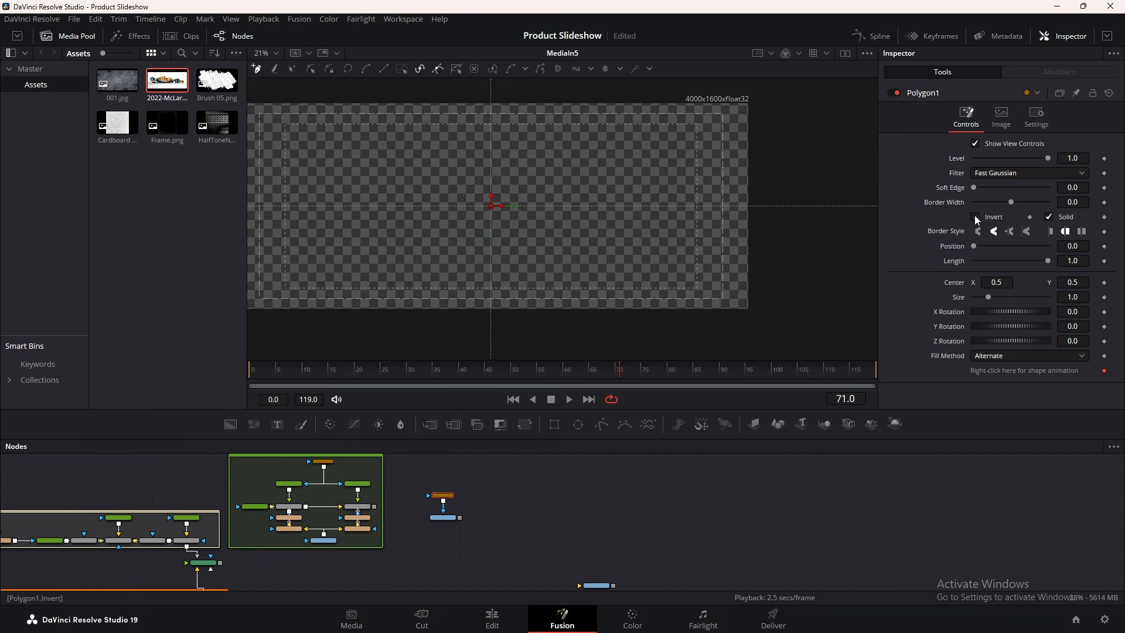
pyautogui.click(975, 217)
pyautogui.scroll(8, 326, 237)
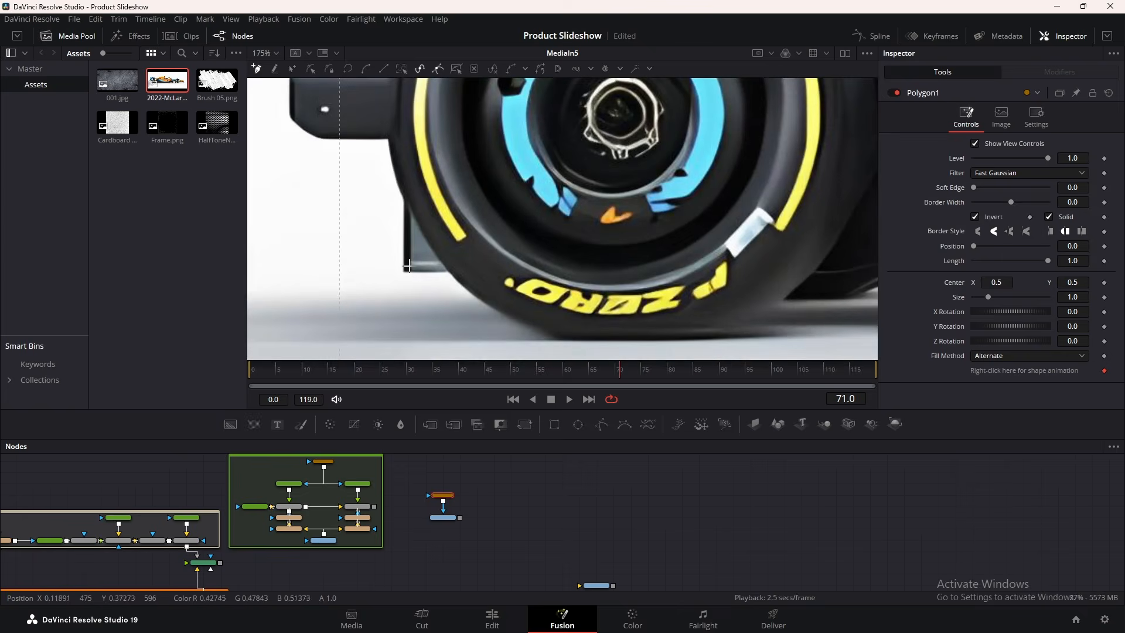
# Trace the mask from the rear tyre over the rear bodywork, rear wing, engine cover and airbox
pyautogui.click(401, 271)
pyautogui.click(403, 201)
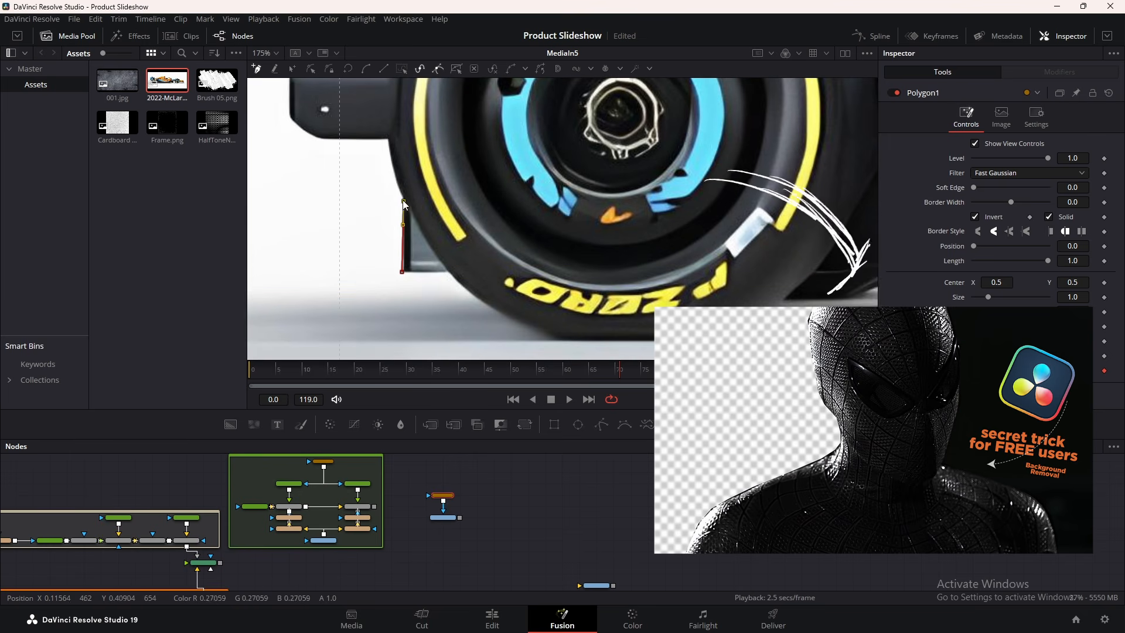
pyautogui.click(387, 145)
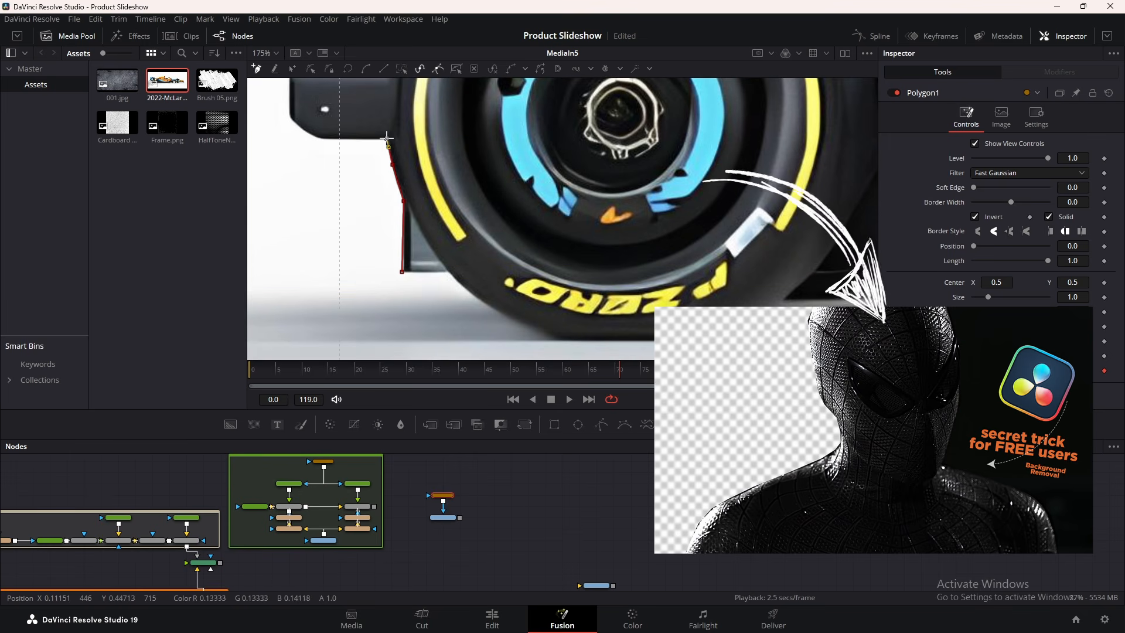
pyautogui.click(344, 139)
pyautogui.click(323, 139)
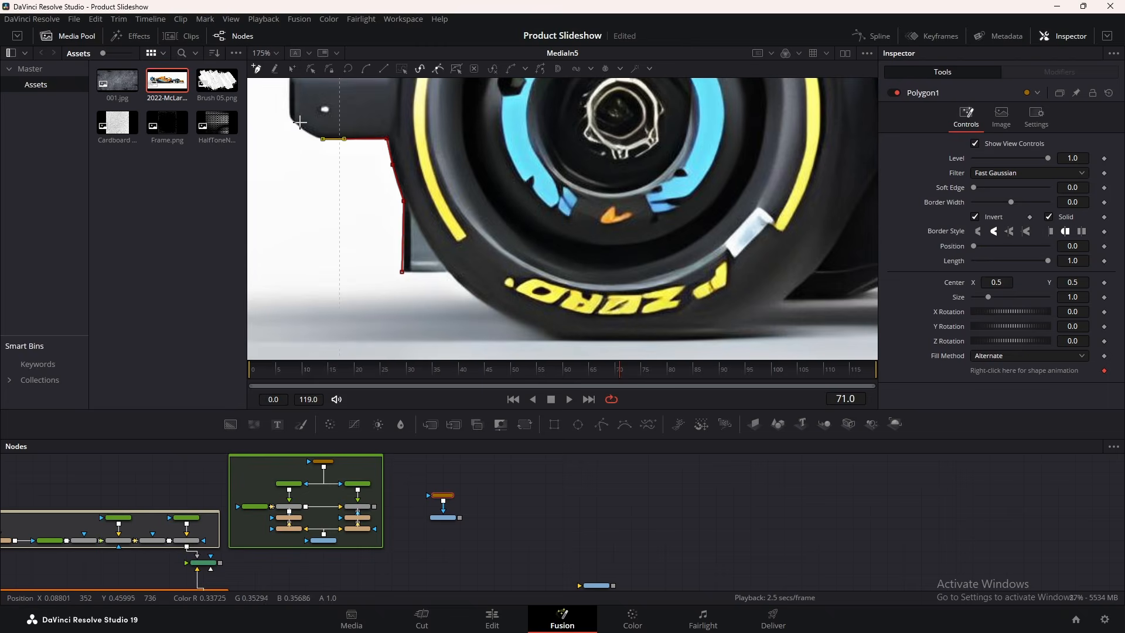
pyautogui.click(300, 123)
pyautogui.moveTo(300, 123); pyautogui.dragTo(300, 297)
pyautogui.click(286, 197)
pyautogui.moveTo(286, 197); pyautogui.dragTo(425, 283)
pyautogui.moveTo(378, 117); pyautogui.dragTo(378, 332)
pyautogui.click(383, 347)
pyautogui.click(378, 281)
pyautogui.click(375, 249)
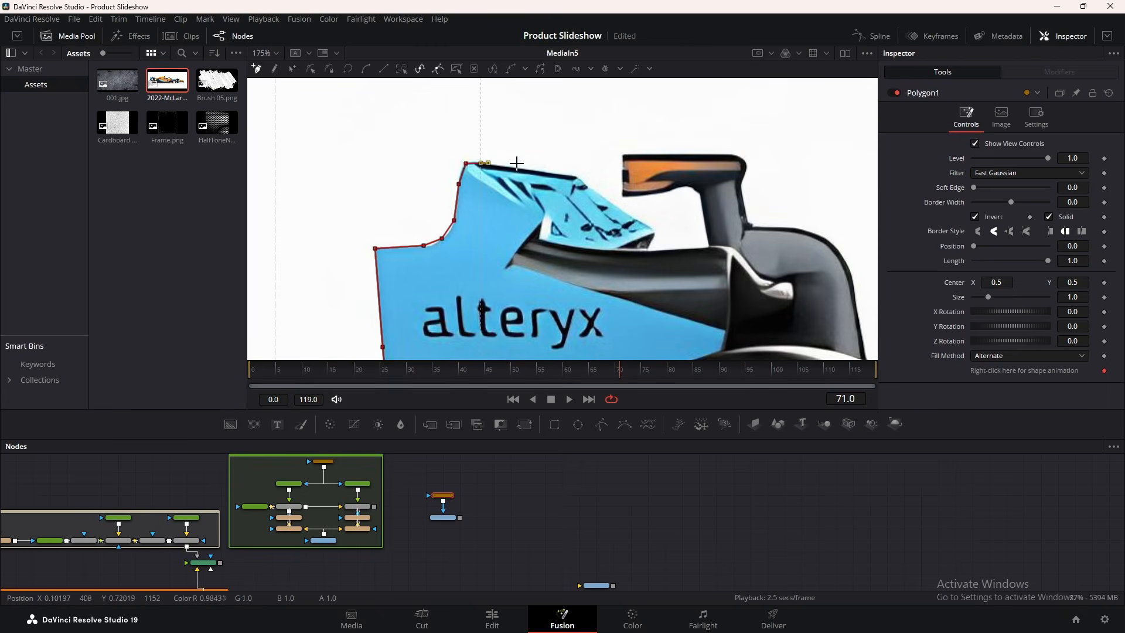
pyautogui.click(577, 174)
pyautogui.moveTo(576, 174); pyautogui.dragTo(424, 201)
pyautogui.click(492, 250)
pyautogui.click(501, 261)
pyautogui.click(588, 211)
pyautogui.click(594, 250)
pyautogui.click(603, 253)
pyautogui.click(652, 258)
pyautogui.moveTo(682, 301); pyautogui.dragTo(378, 227)
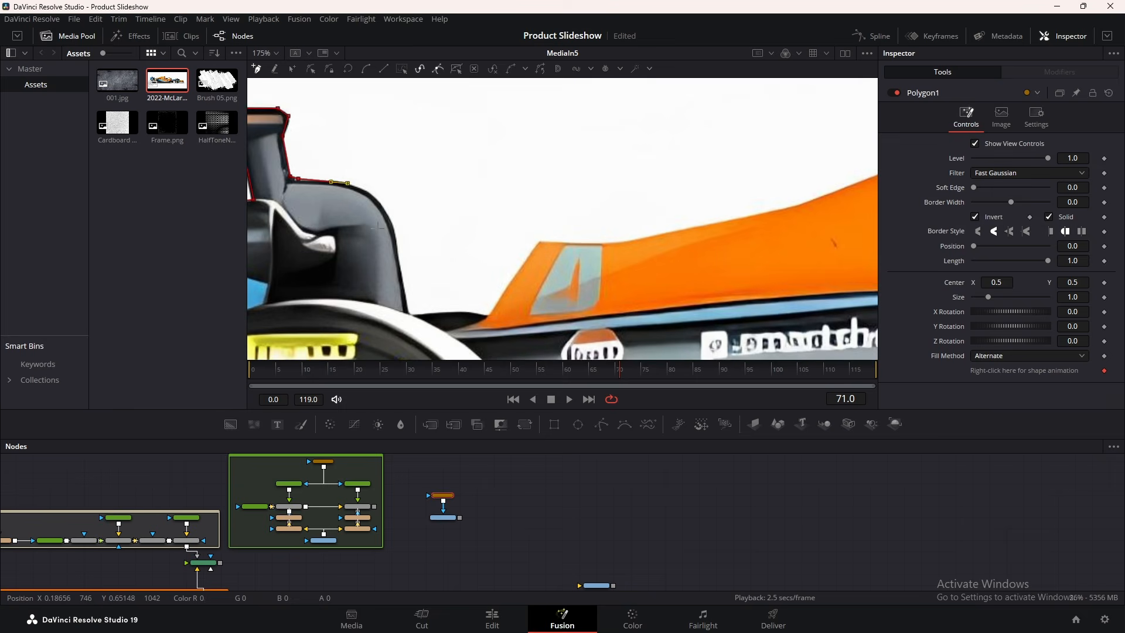
# Continue the outline along the orange body, airbox edge, nose and around the antenna
pyautogui.click(797, 205)
pyautogui.moveTo(799, 206); pyautogui.dragTo(386, 312)
pyautogui.click(505, 266)
pyautogui.click(575, 241)
pyautogui.click(701, 213)
pyautogui.click(787, 209)
pyautogui.moveTo(774, 246); pyautogui.dragTo(337, 215)
pyautogui.click(503, 176)
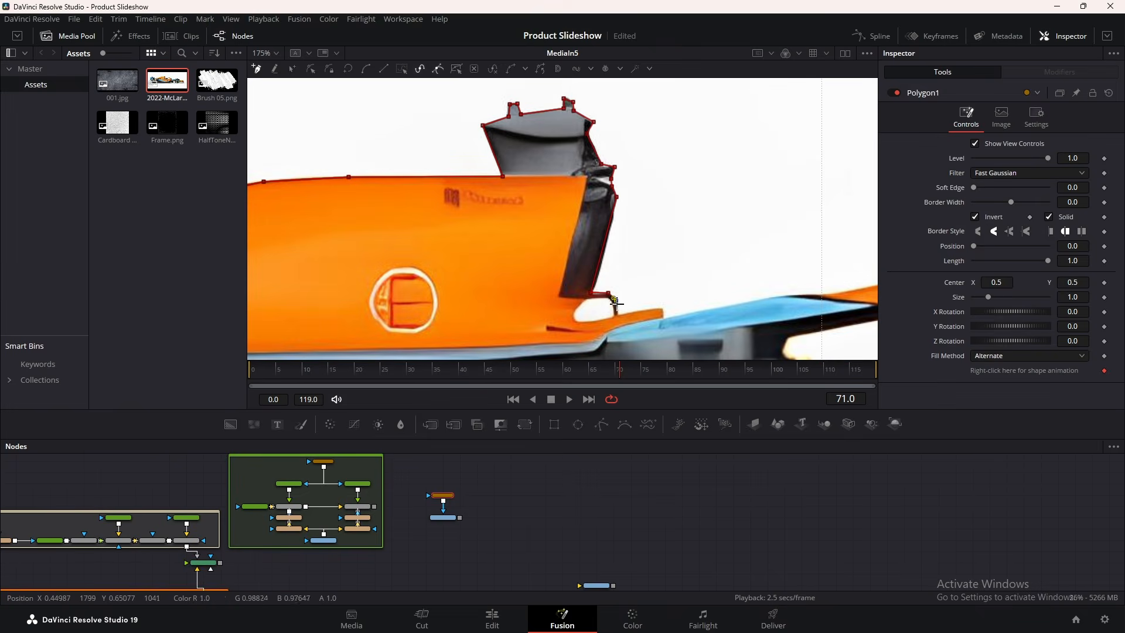
pyautogui.click(617, 314)
pyautogui.click(663, 310)
pyautogui.click(773, 298)
pyautogui.moveTo(781, 299); pyautogui.dragTo(537, 294)
pyautogui.click(812, 254)
pyautogui.moveTo(812, 255); pyautogui.dragTo(398, 155)
pyautogui.click(436, 160)
pyautogui.click(481, 182)
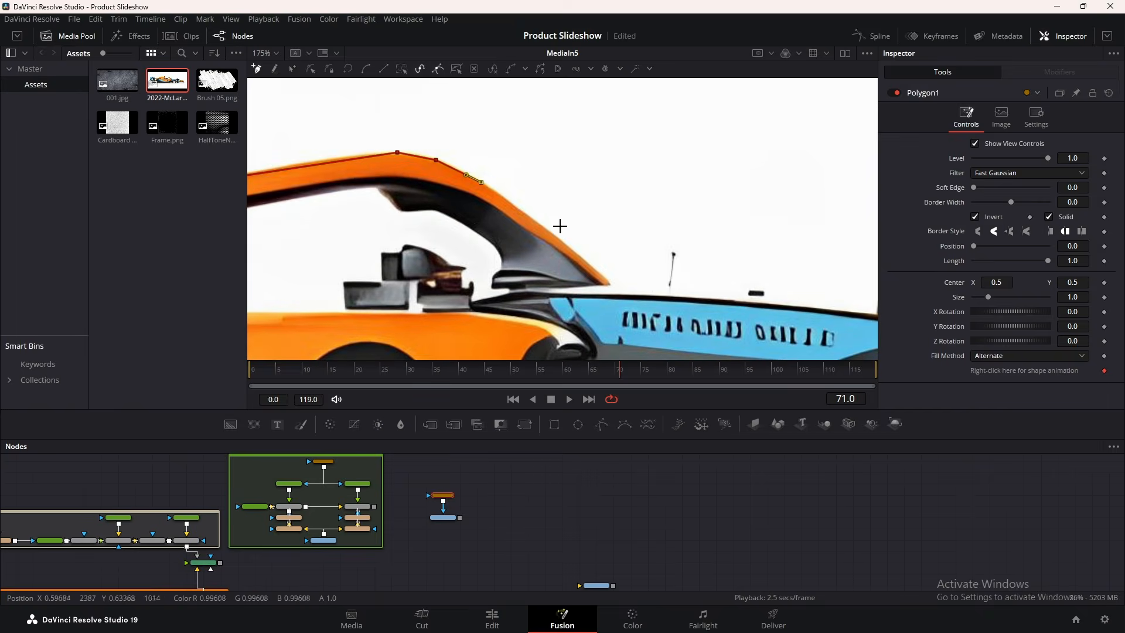
pyautogui.scroll(4, 665, 286)
pyautogui.click(673, 287)
pyautogui.click(691, 154)
pyautogui.click(684, 292)
pyautogui.moveTo(685, 292); pyautogui.dragTo(348, 247)
pyautogui.click(653, 273)
pyautogui.click(708, 260)
pyautogui.click(610, 300)
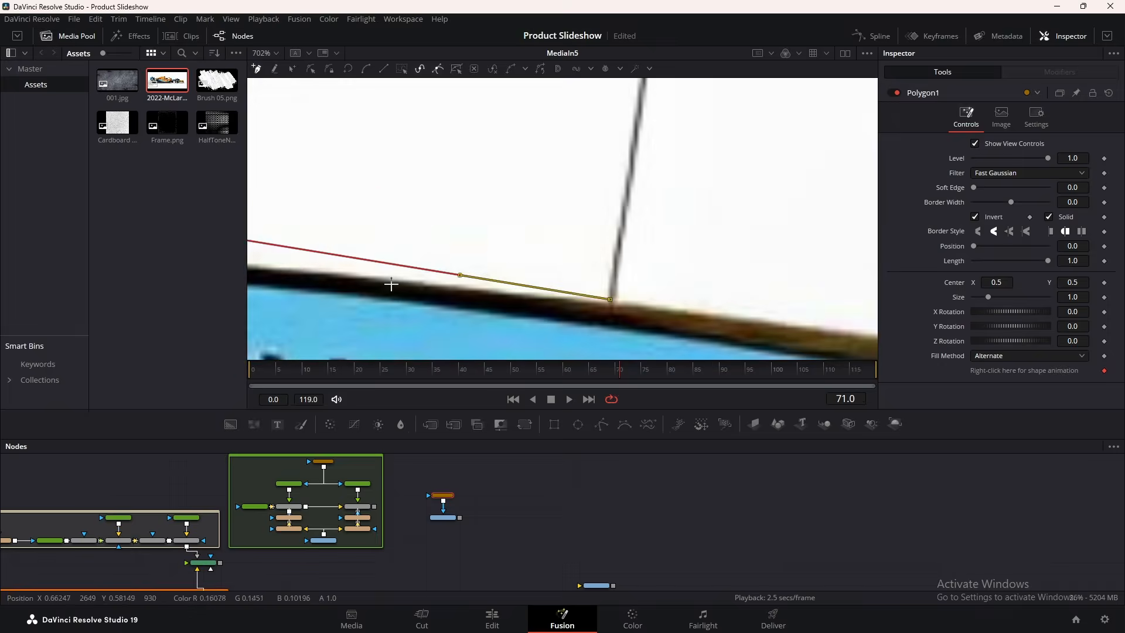
pyautogui.moveTo(745, 194); pyautogui.dragTo(682, 328)
pyautogui.scroll(-1, 622, 138)
pyautogui.click(584, 163)
pyautogui.moveTo(591, 328); pyautogui.dragTo(446, 117)
pyautogui.click(469, 237)
pyautogui.moveTo(612, 152); pyautogui.dragTo(616, 327)
pyautogui.click(712, 300)
pyautogui.click(714, 203)
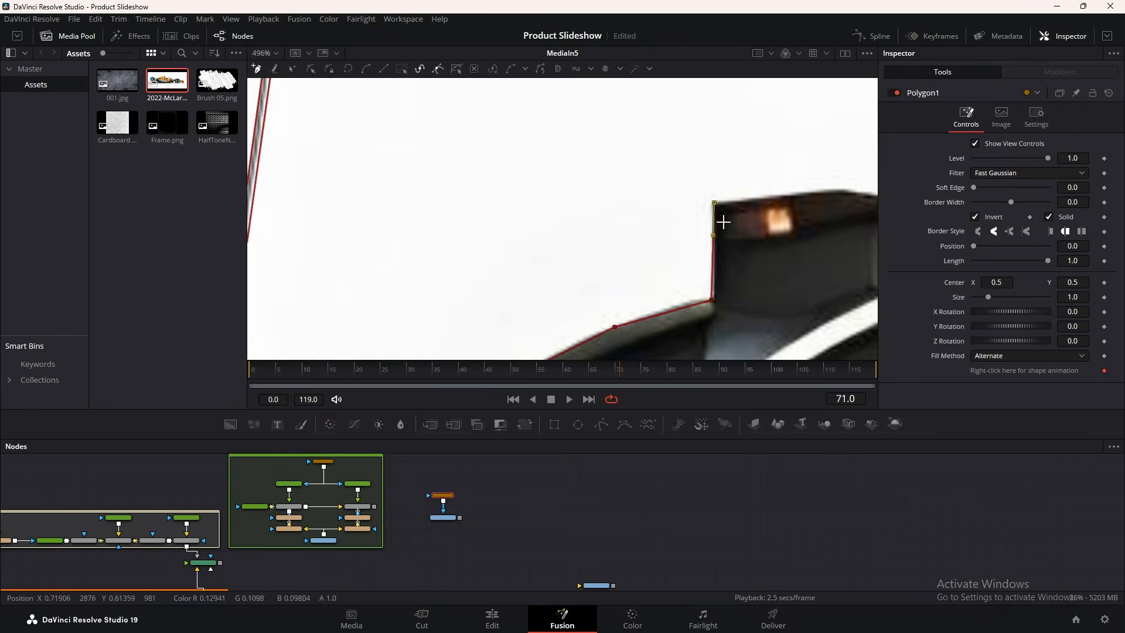
# Trace around the black box and dark body edge, curving the mask over the front tyre
pyautogui.moveTo(724, 223); pyautogui.dragTo(361, 285)
pyautogui.click(472, 254)
pyautogui.click(577, 276)
pyautogui.click(523, 239)
pyautogui.moveTo(607, 252); pyautogui.dragTo(417, 320)
pyautogui.click(583, 295)
pyautogui.click(676, 288)
pyautogui.moveTo(740, 324); pyautogui.dragTo(330, 141)
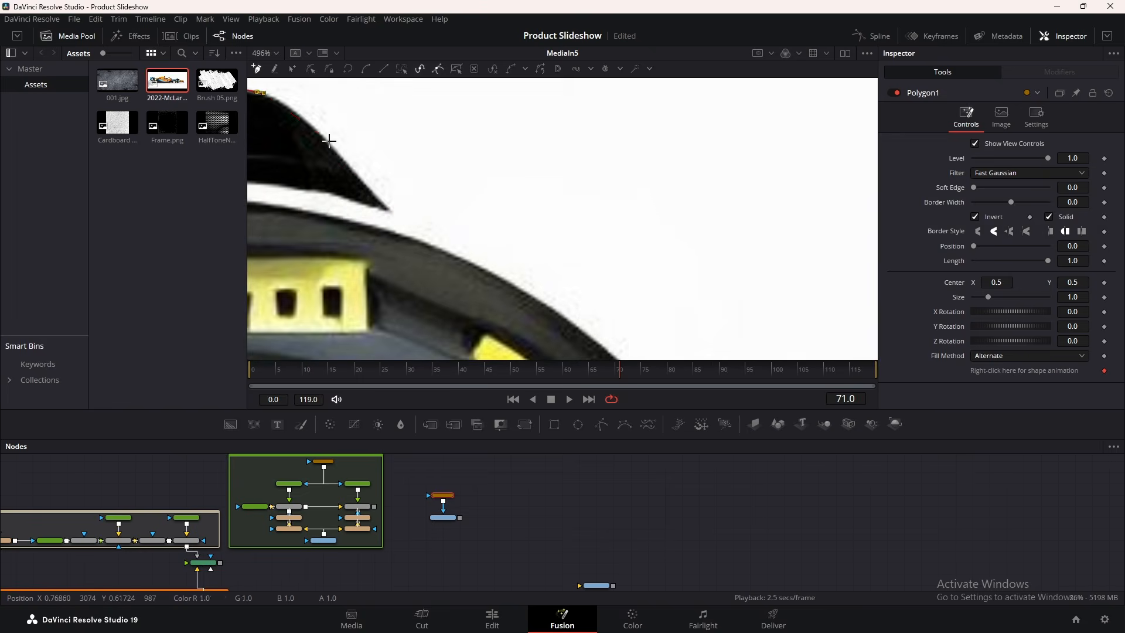
pyautogui.click(330, 141)
pyautogui.click(379, 196)
pyautogui.click(399, 210)
pyautogui.scroll(-2, 404, 193)
pyautogui.moveTo(424, 219); pyautogui.dragTo(368, 190)
pyautogui.click(511, 335)
pyautogui.moveTo(445, 274); pyautogui.dragTo(451, 209)
pyautogui.moveTo(378, 213); pyautogui.dragTo(396, 203)
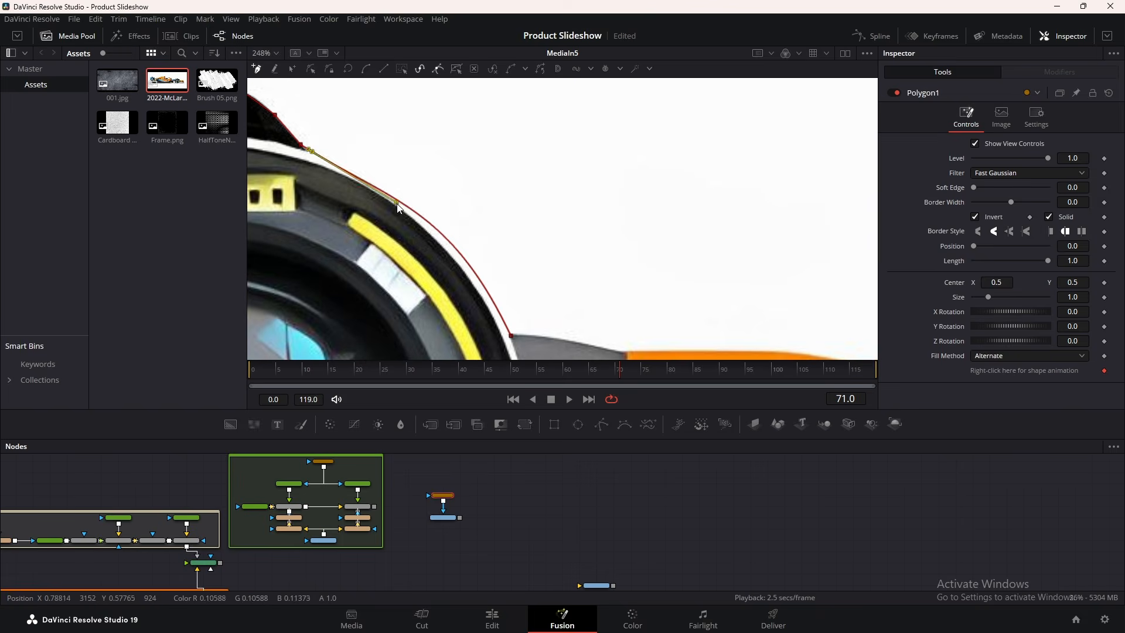
# Trace the front wing's top edge, right slope and lower edge back to the tyre
pyautogui.moveTo(627, 351); pyautogui.dragTo(439, 254)
pyautogui.click(439, 255)
pyautogui.click(520, 251)
pyautogui.click(619, 267)
pyautogui.moveTo(777, 317); pyautogui.dragTo(585, 193)
pyautogui.click(534, 214)
pyautogui.click(570, 175)
pyautogui.click(602, 232)
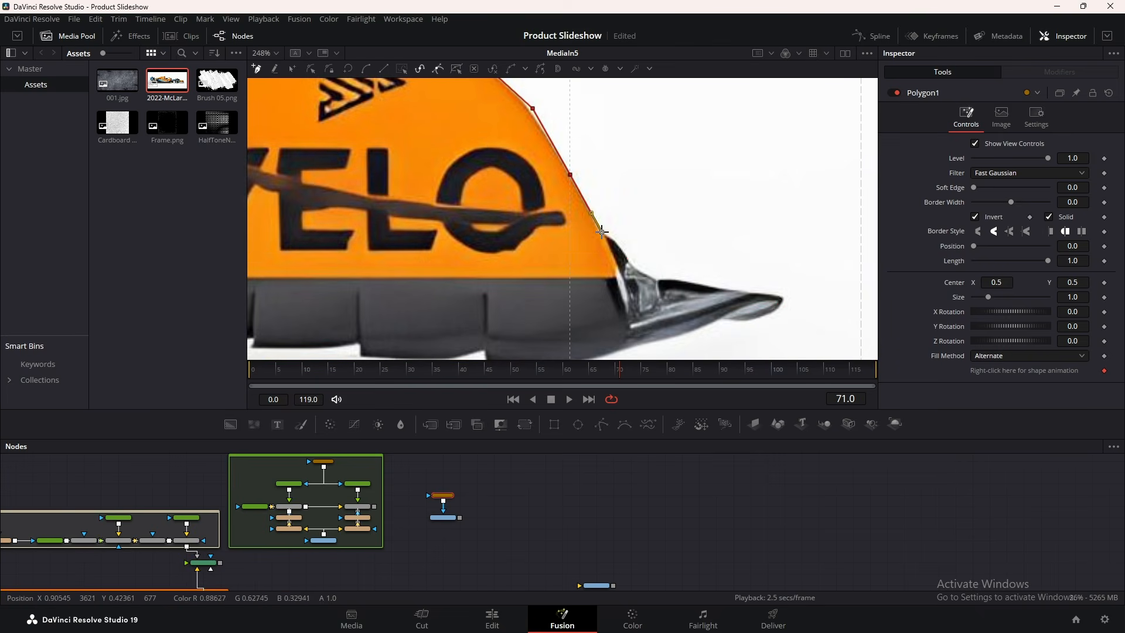
pyautogui.click(642, 345)
pyautogui.moveTo(643, 346); pyautogui.dragTo(715, 264)
pyautogui.click(697, 269)
pyautogui.click(637, 282)
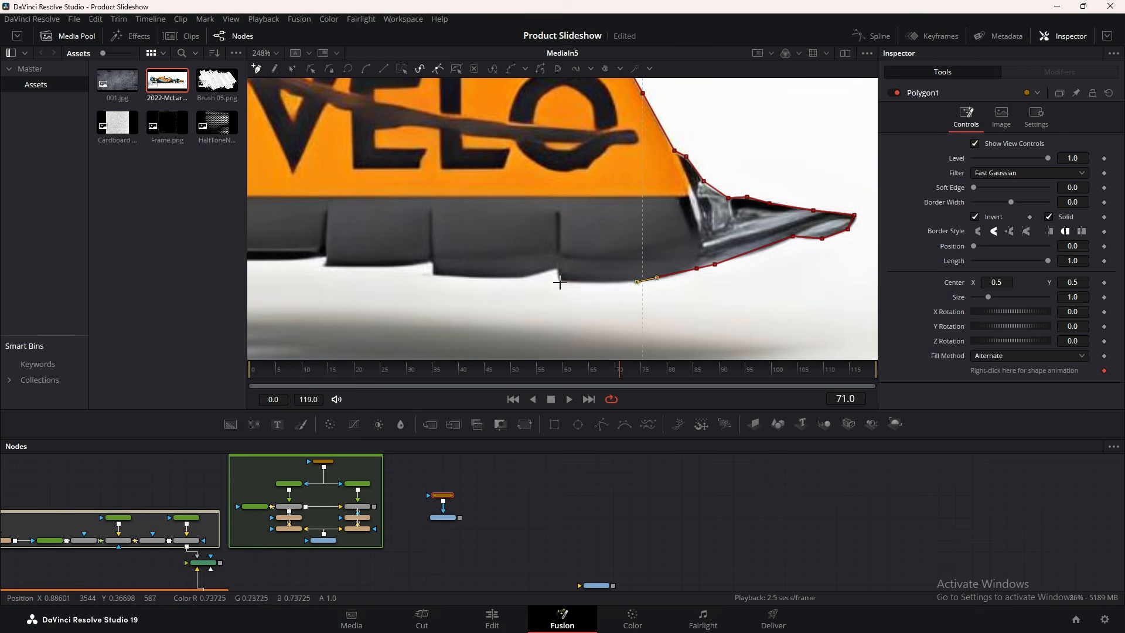
pyautogui.click(327, 266)
pyautogui.moveTo(315, 259); pyautogui.dragTo(657, 275)
pyautogui.click(570, 277)
pyautogui.click(439, 229)
pyautogui.moveTo(439, 228); pyautogui.dragTo(641, 142)
pyautogui.click(456, 296)
# Curve the outline under the tyre, follow the floor edge and close the polygon
pyautogui.moveTo(518, 244); pyautogui.dragTo(529, 267)
pyautogui.moveTo(579, 193); pyautogui.dragTo(591, 218)
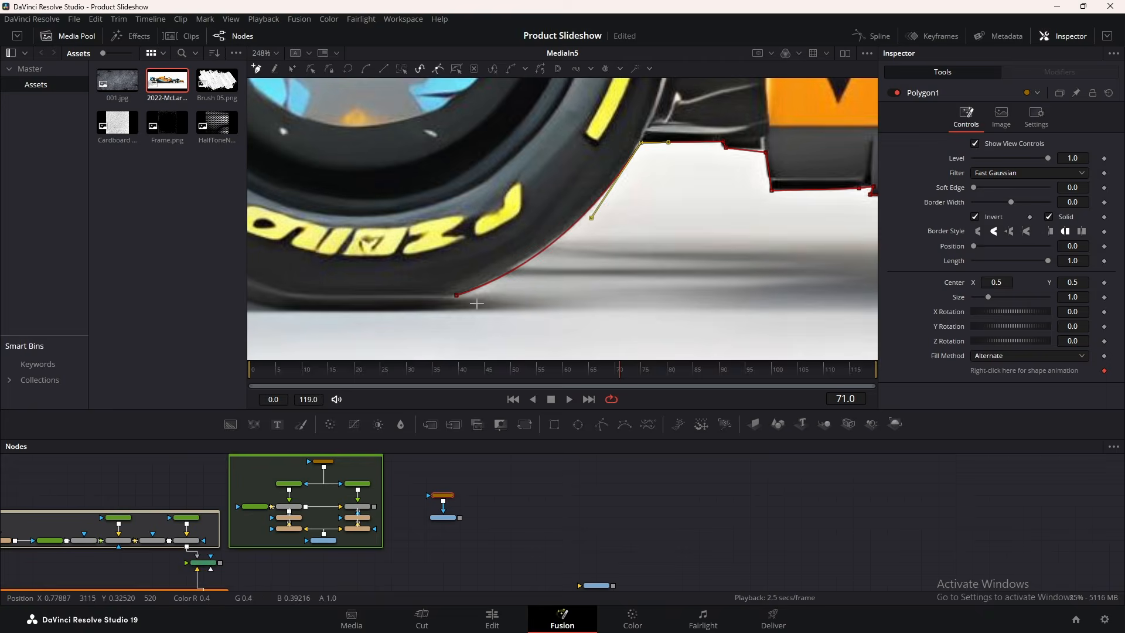
pyautogui.moveTo(329, 302); pyautogui.dragTo(647, 276)
pyautogui.click(581, 270)
pyautogui.click(459, 223)
pyautogui.moveTo(540, 254); pyautogui.dragTo(544, 267)
pyautogui.moveTo(369, 218); pyautogui.dragTo(474, 336)
pyautogui.click(516, 331)
pyautogui.click(319, 108)
pyautogui.moveTo(384, 182); pyautogui.dragTo(338, 198)
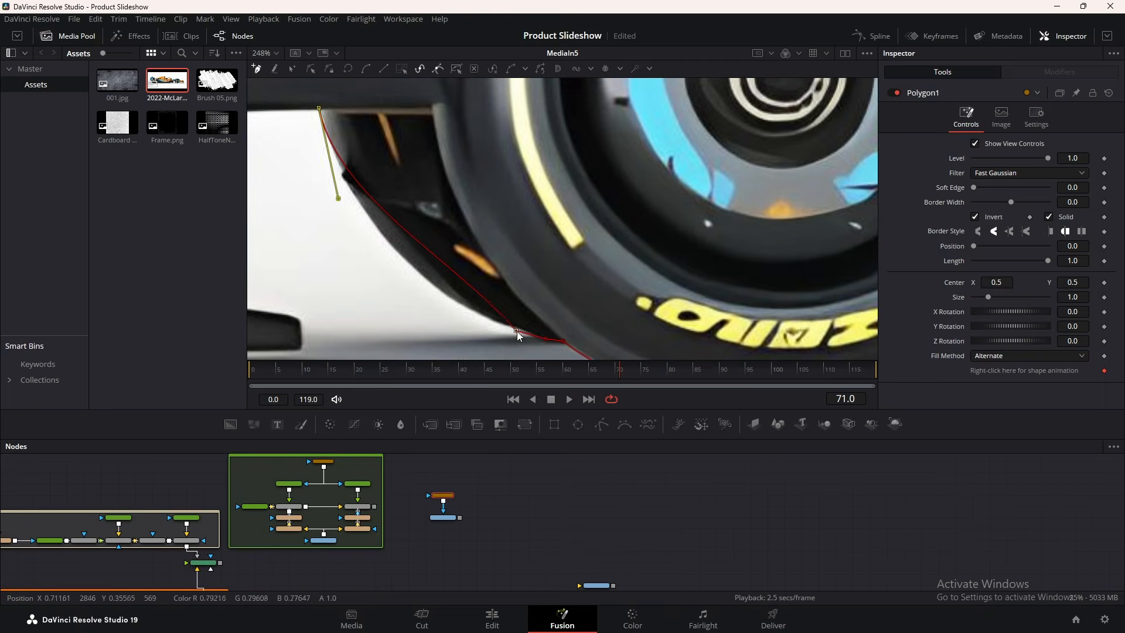
pyautogui.click(516, 331)
pyautogui.moveTo(450, 256); pyautogui.dragTo(422, 293)
pyautogui.moveTo(328, 170); pyautogui.dragTo(614, 238)
pyautogui.click(438, 206)
pyautogui.moveTo(441, 305); pyautogui.dragTo(441, 168)
pyautogui.moveTo(325, 281); pyautogui.dragTo(861, 285)
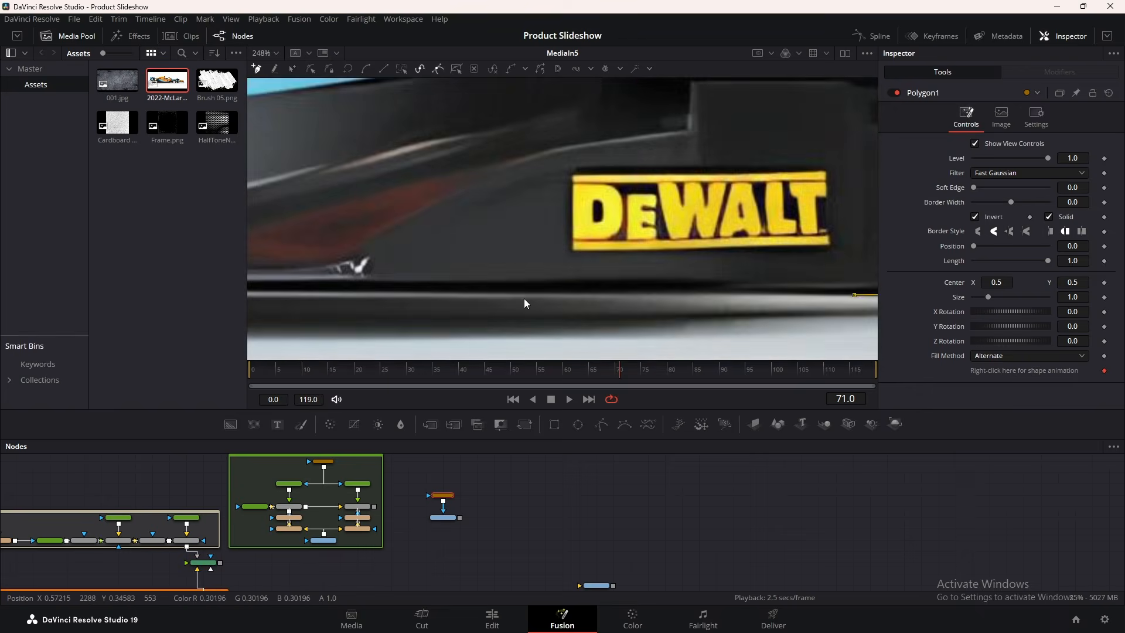
pyautogui.scroll(-3, 525, 304)
pyautogui.moveTo(287, 315); pyautogui.dragTo(871, 248)
pyautogui.click(366, 231)
pyautogui.moveTo(733, 243); pyautogui.dragTo(592, 205)
pyautogui.moveTo(593, 202)
pyautogui.mouseDown()
pyautogui.moveTo(578, 209)
pyautogui.moveTo(587, 214)
pyautogui.mouseUp()
pyautogui.moveTo(865, 226); pyautogui.dragTo(653, 266)
pyautogui.moveTo(582, 315); pyautogui.dragTo(956, 266)
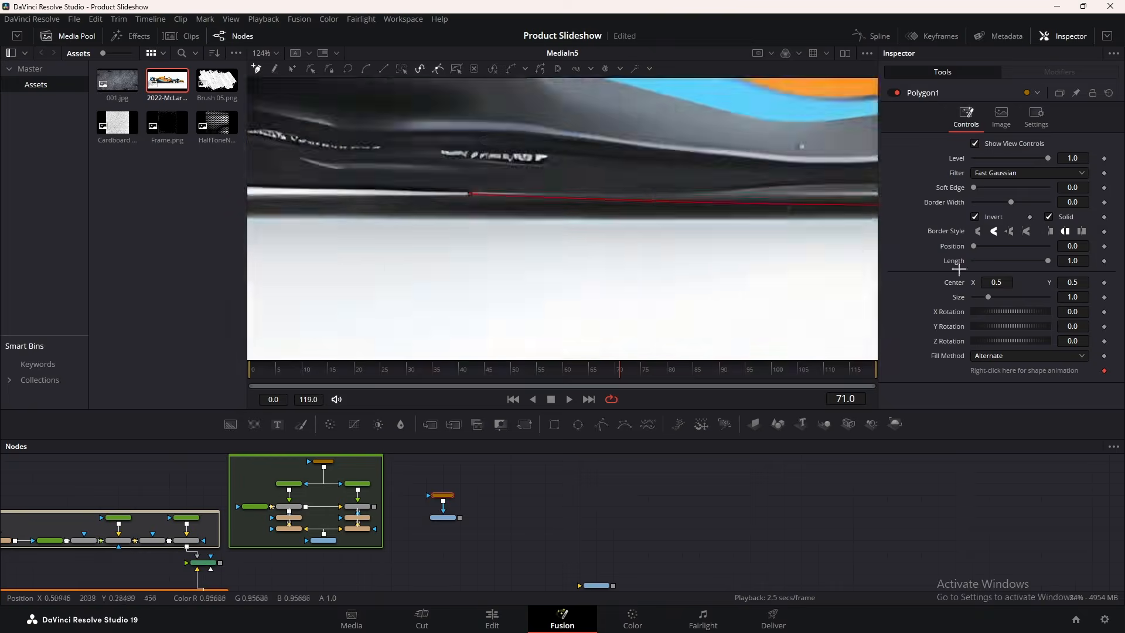
pyautogui.moveTo(622, 258); pyautogui.dragTo(902, 297)
pyautogui.click(415, 228)
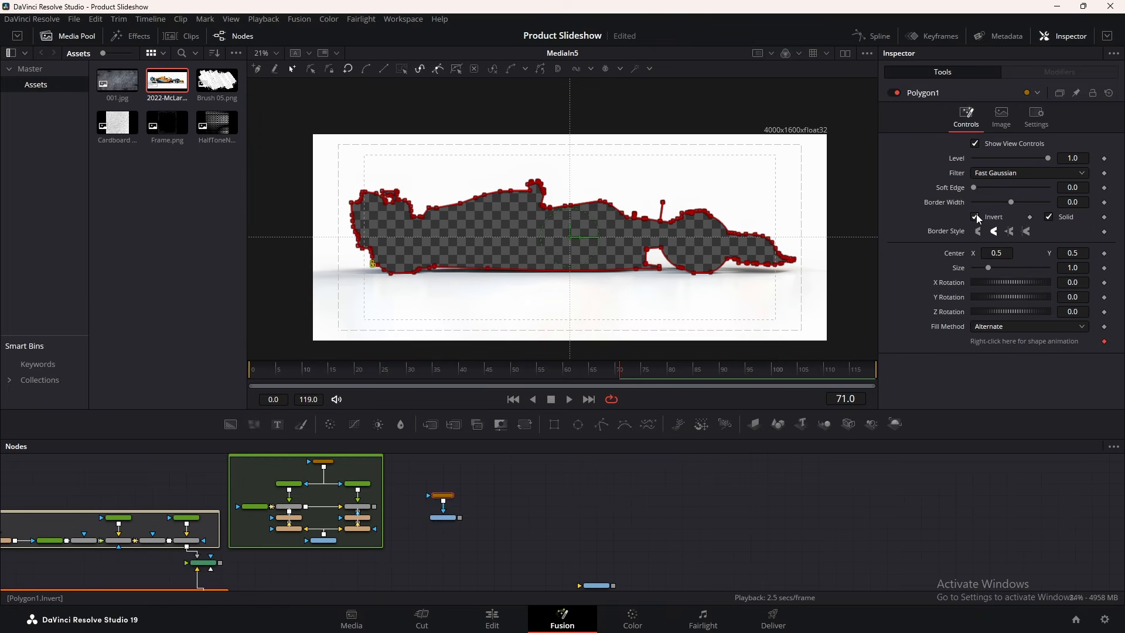
# Uncheck Invert, set Polygon1 soft edge to 0.0024, and arrange the mask node
pyautogui.click(976, 217)
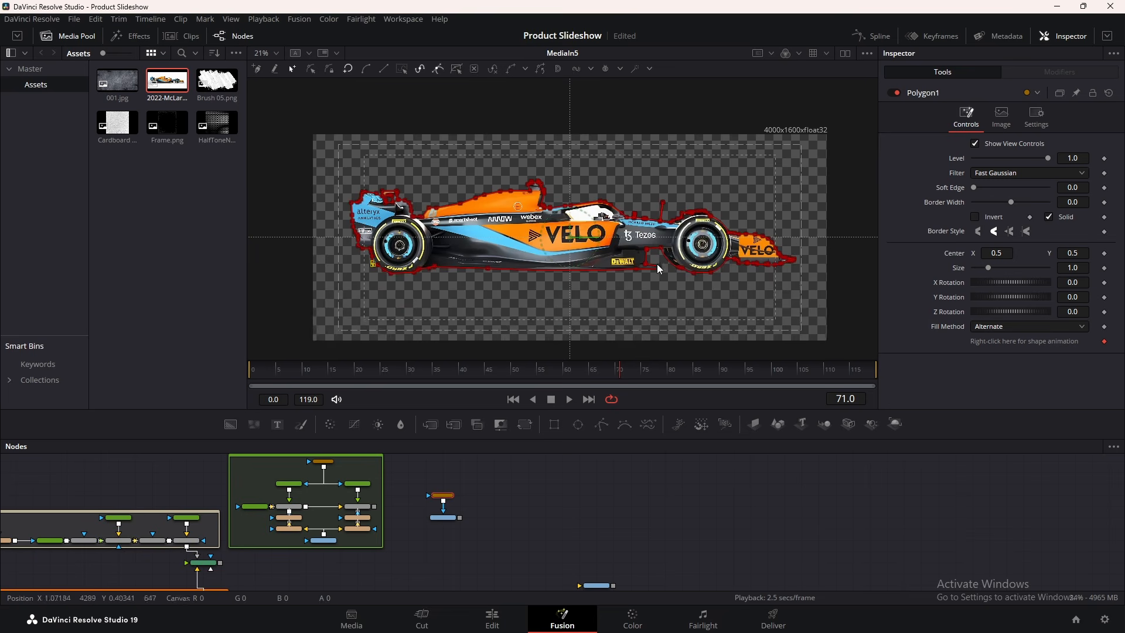
pyautogui.moveTo(656, 263); pyautogui.dragTo(619, 254)
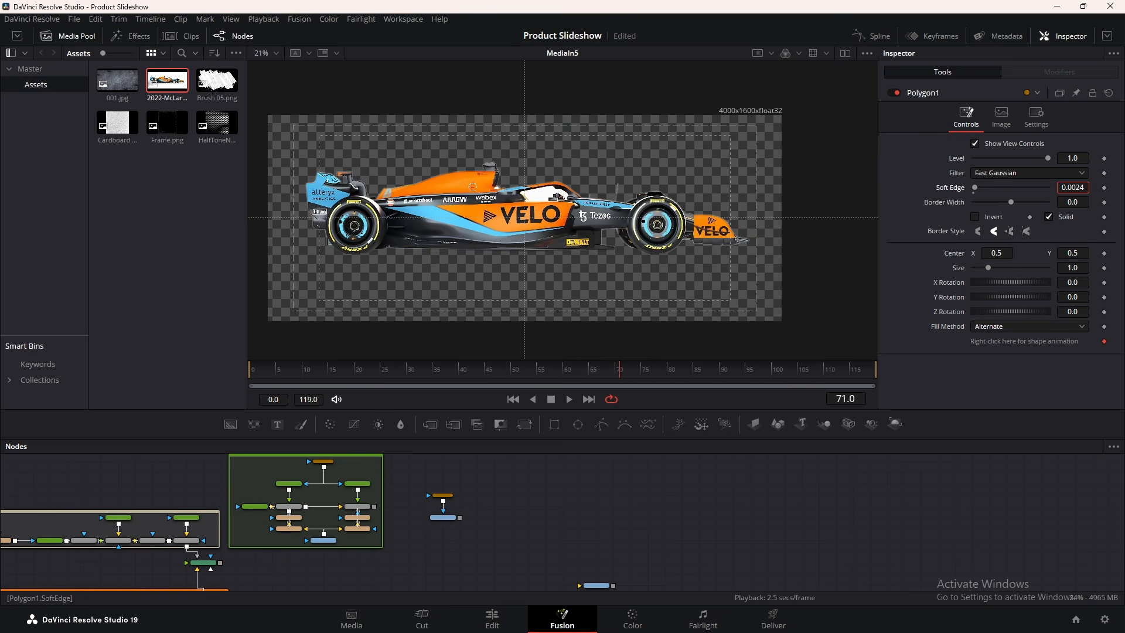
pyautogui.moveTo(443, 496); pyautogui.dragTo(442, 506)
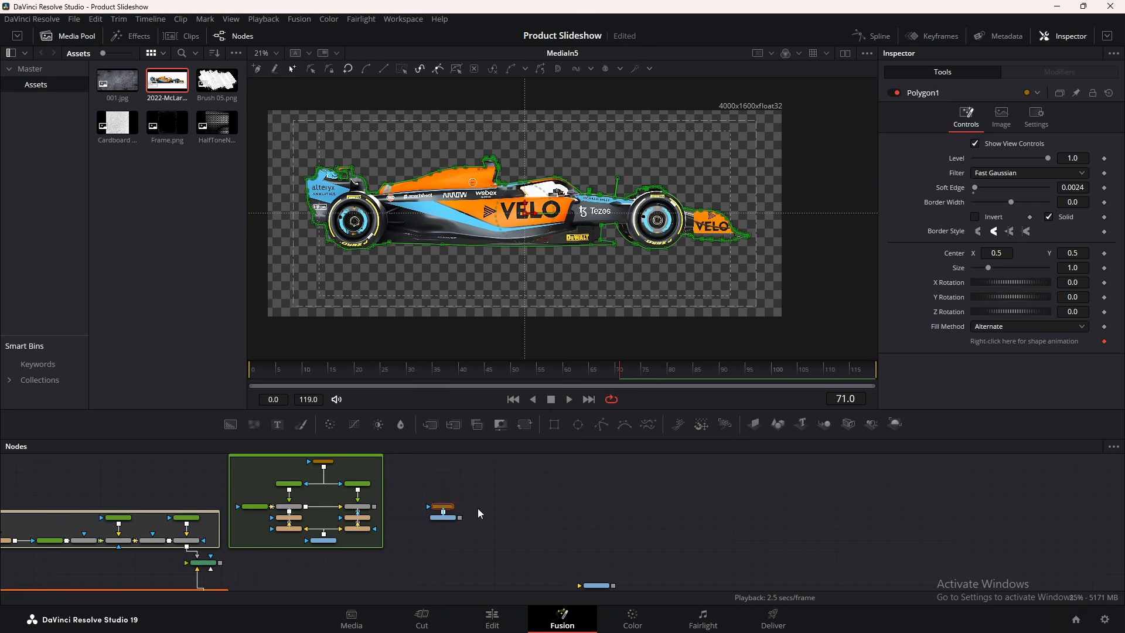
pyautogui.scroll(3, 458, 509)
pyautogui.moveTo(522, 515); pyautogui.dragTo(470, 499)
# Bring in Brush 05.png and merge it with the car image in Merge9
pyautogui.moveTo(217, 82)
pyautogui.mouseDown()
pyautogui.moveTo(585, 369)
pyautogui.moveTo(448, 506)
pyautogui.moveTo(476, 509)
pyautogui.moveTo(403, 510)
pyautogui.mouseUp()
pyautogui.moveTo(532, 511); pyautogui.dragTo(370, 533)
pyautogui.moveTo(477, 509); pyautogui.dragTo(446, 528)
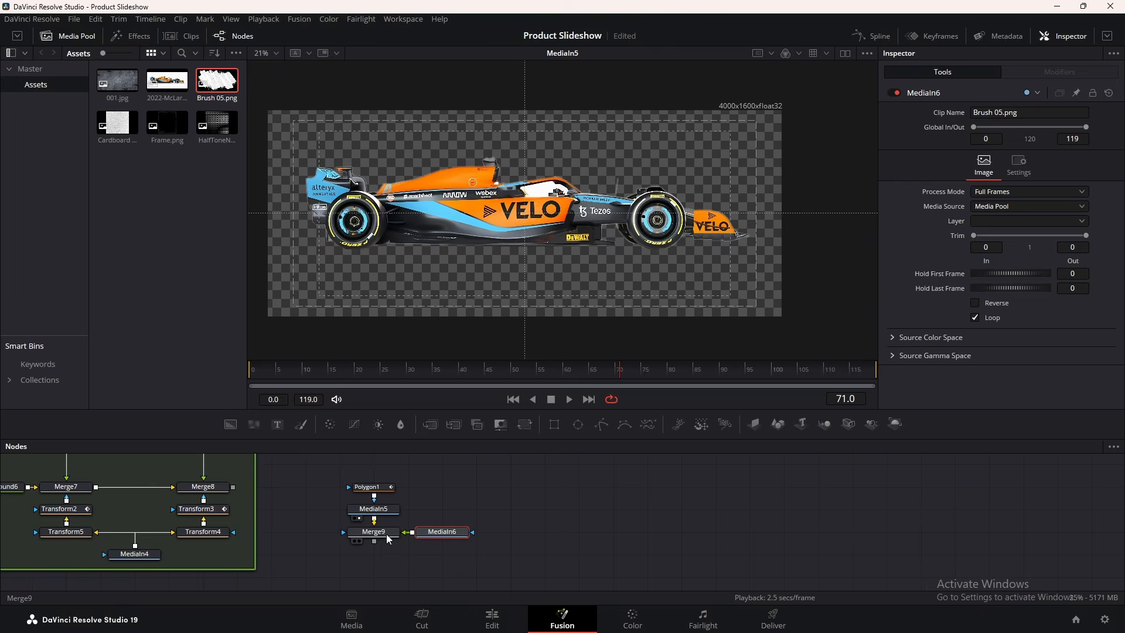
# Add a background node and a new merge between the car and Merge9, and shrink the brush overlay
pyautogui.press('1')
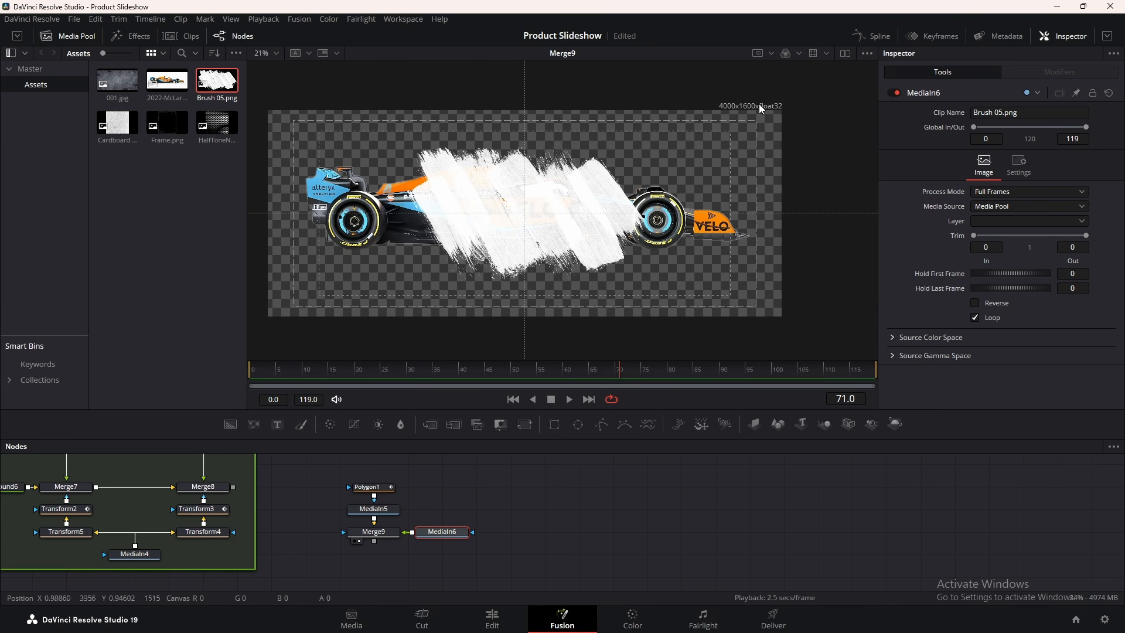
pyautogui.moveTo(444, 478); pyautogui.dragTo(370, 488)
pyautogui.click(448, 485)
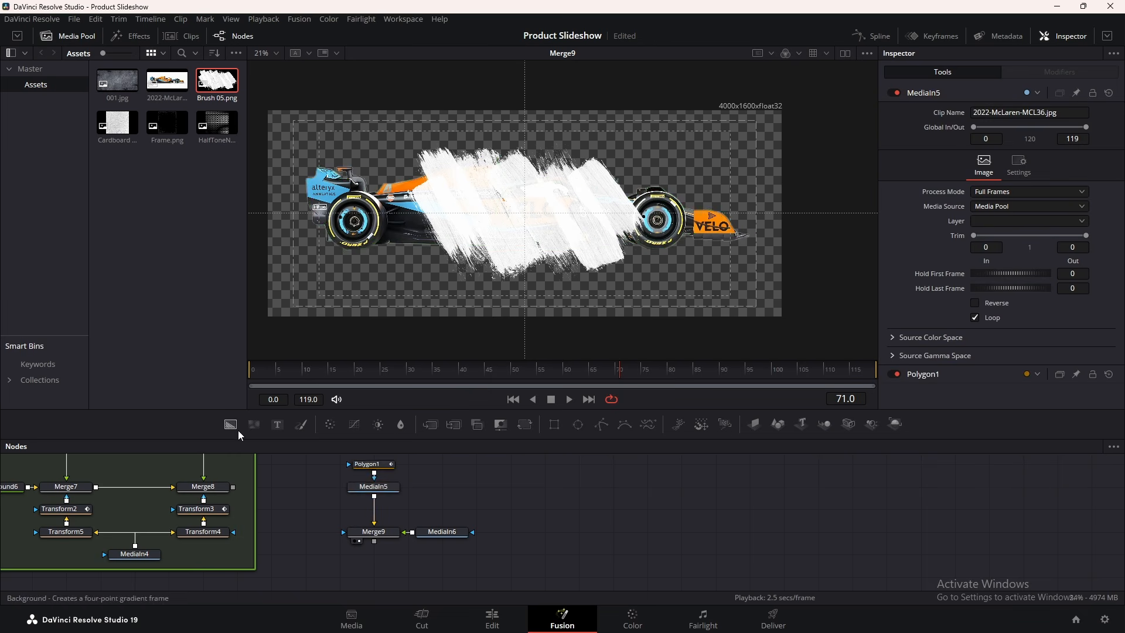
pyautogui.moveTo(236, 429); pyautogui.dragTo(374, 496)
pyautogui.moveTo(498, 516); pyautogui.dragTo(375, 514)
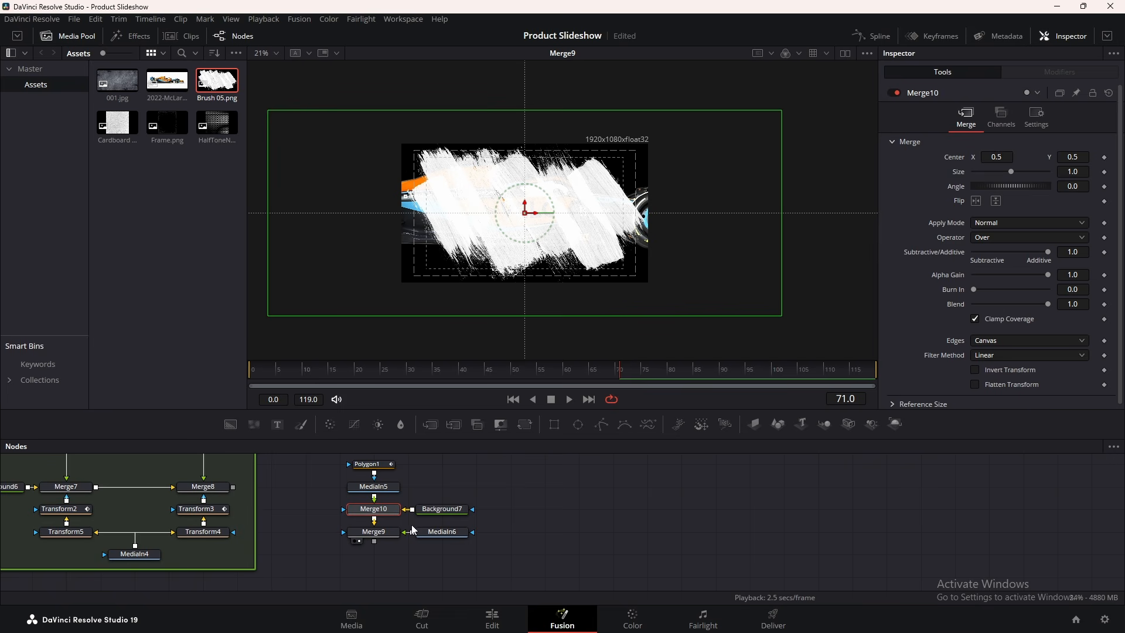
pyautogui.moveTo(783, 117); pyautogui.dragTo(560, 168)
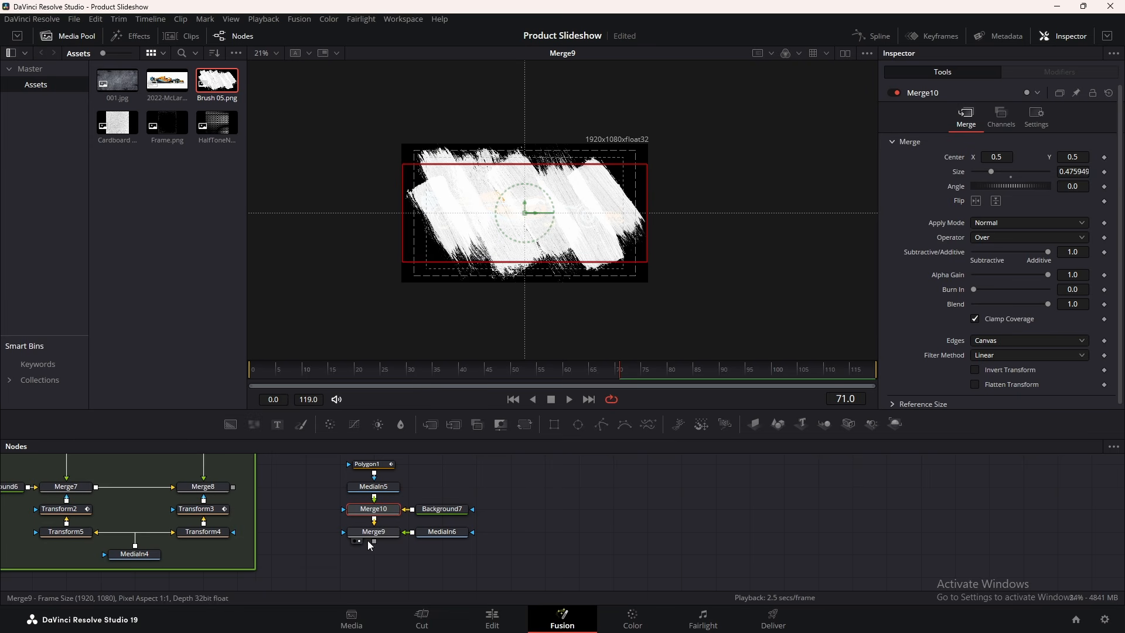
# Set Merge9 to the In operator with Screen apply mode, and set Background7 alpha to 0
pyautogui.click(393, 534)
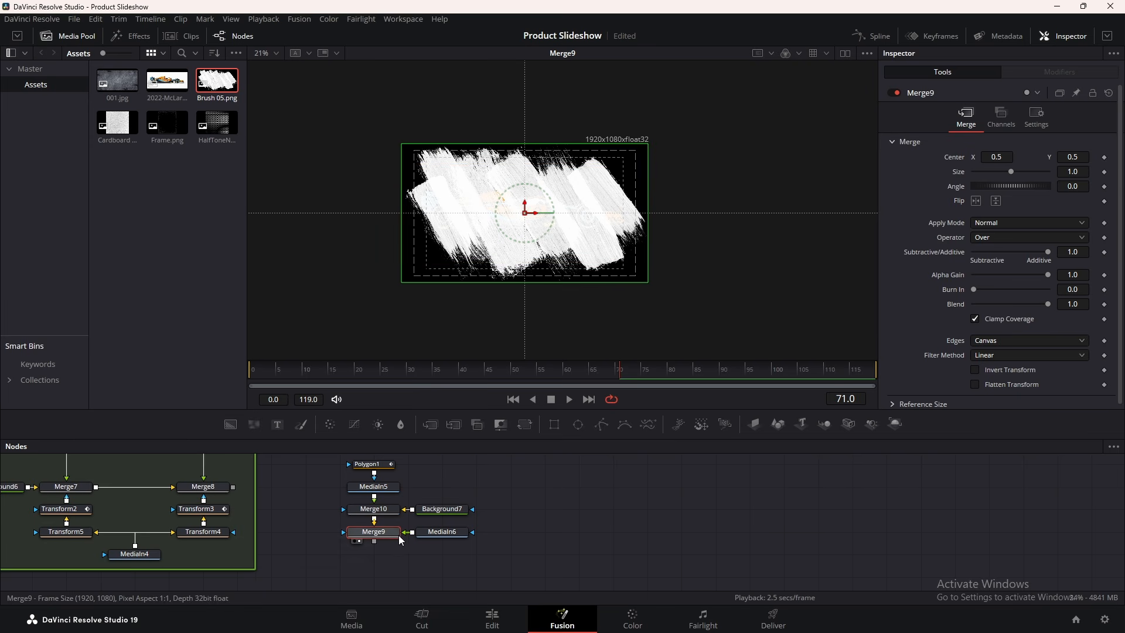
pyautogui.click(987, 234)
pyautogui.click(986, 262)
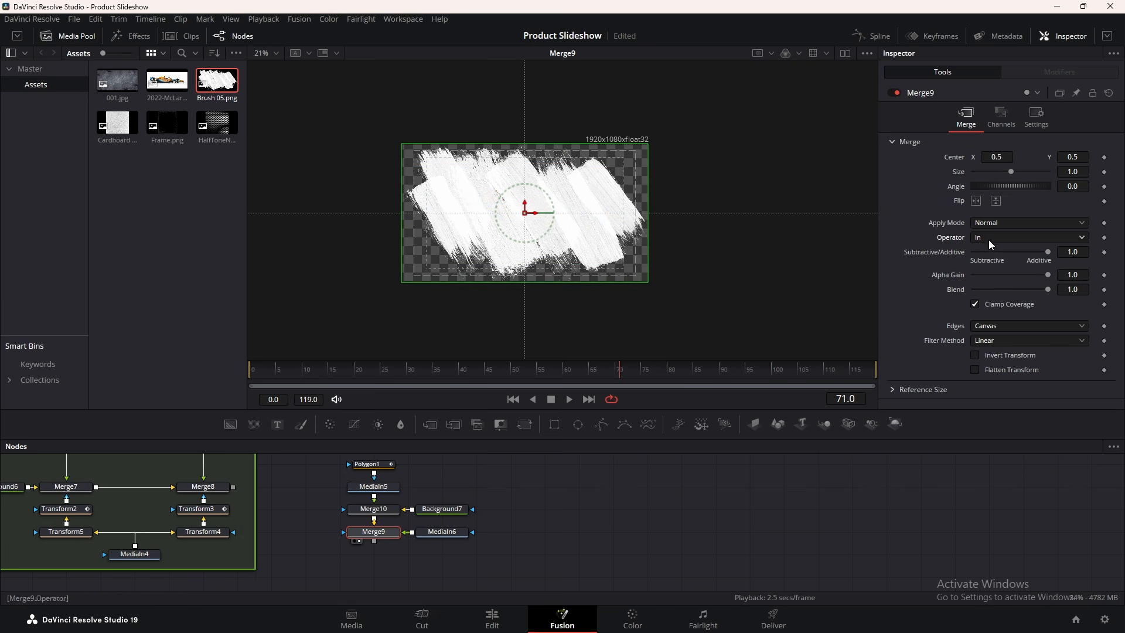
pyautogui.click(982, 224)
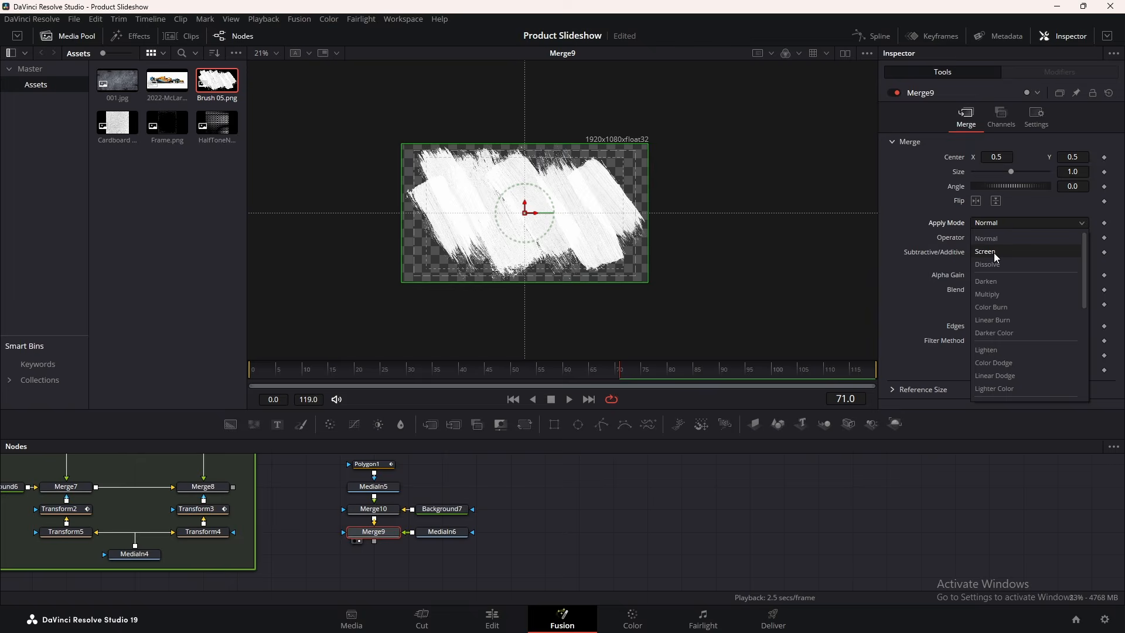
pyautogui.click(994, 252)
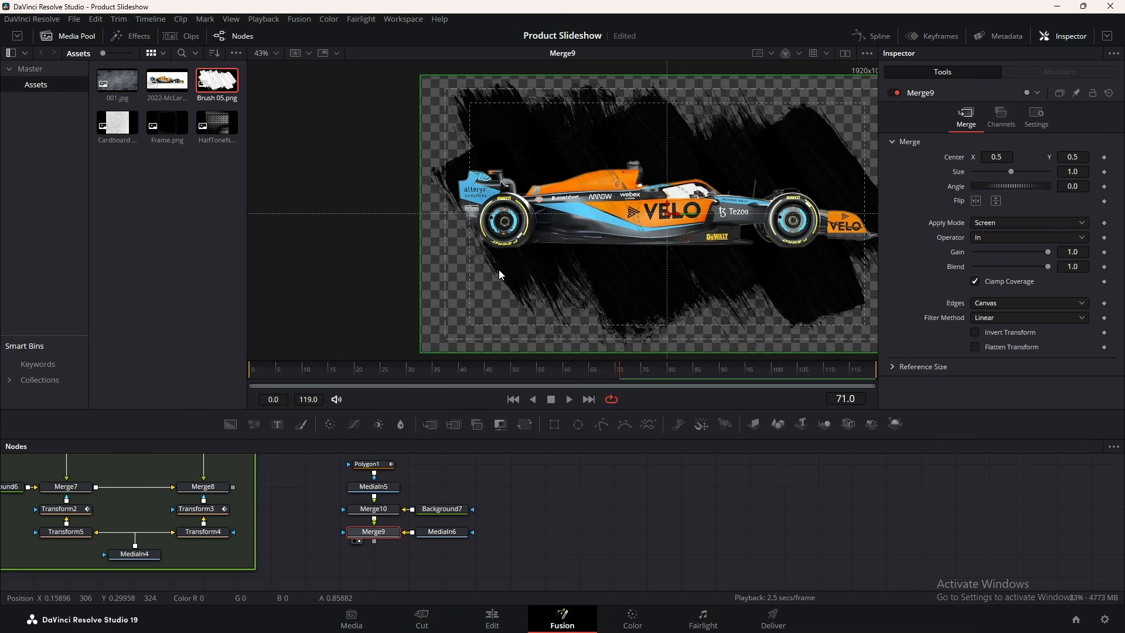
pyautogui.click(427, 512)
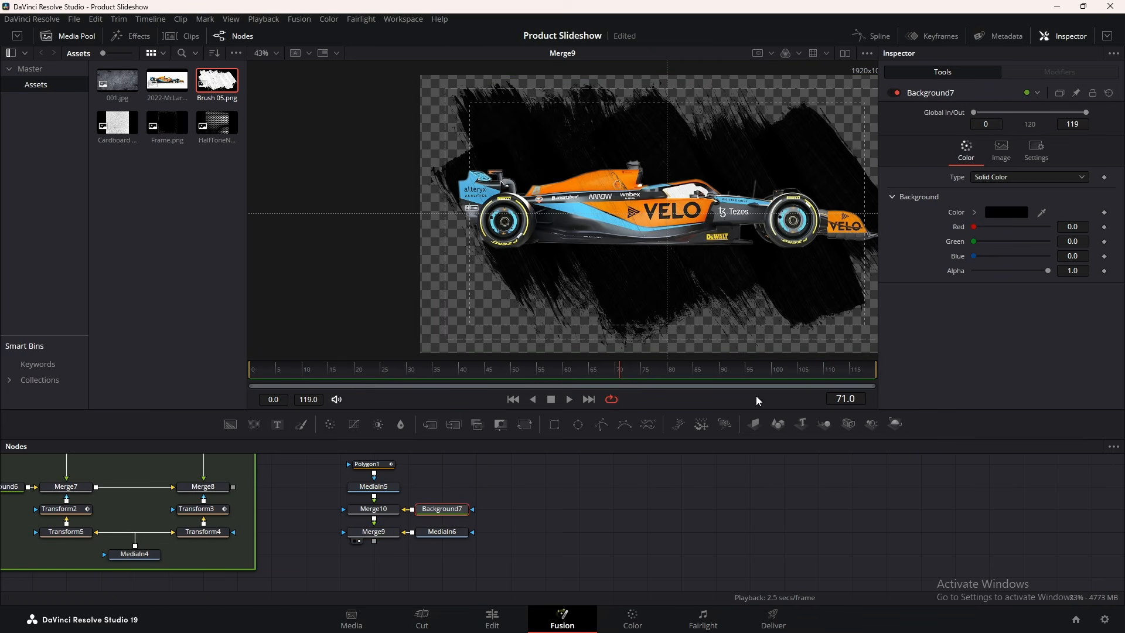
pyautogui.moveTo(1048, 271); pyautogui.dragTo(916, 276)
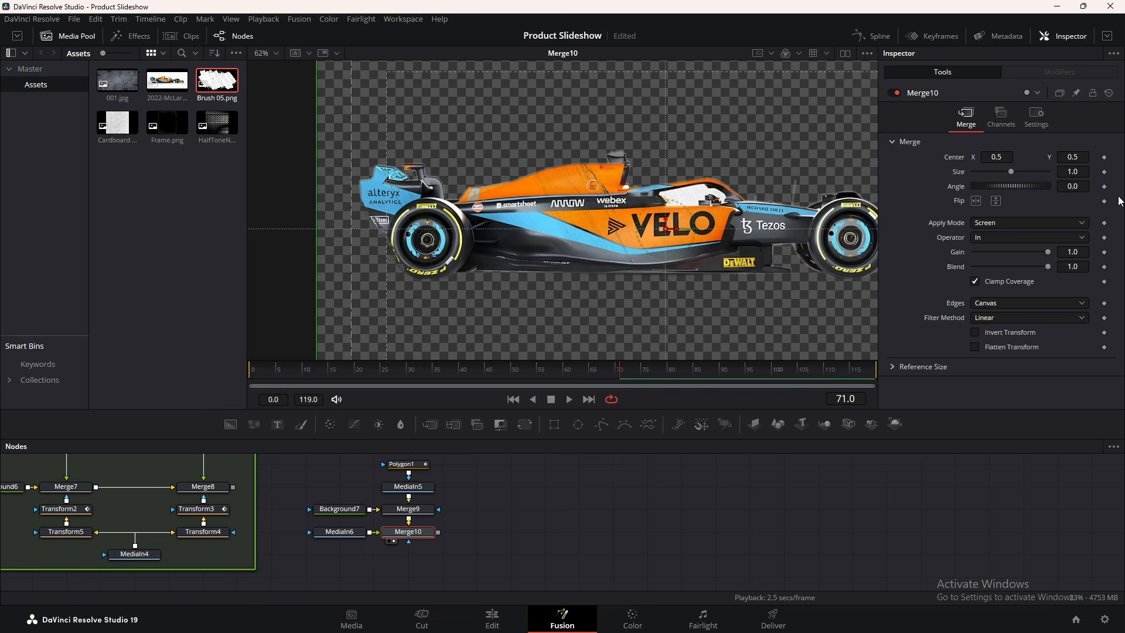
# Scale the Merge10 car layer to 1.51 with Center Y at 0.309
pyautogui.moveTo(1017, 171)
pyautogui.mouseDown()
pyautogui.moveTo(984, 157)
pyautogui.moveTo(1009, 157)
pyautogui.mouseUp()
pyautogui.moveTo(1081, 157); pyautogui.dragTo(969, 157)
pyautogui.scroll(-3, 718, 244)
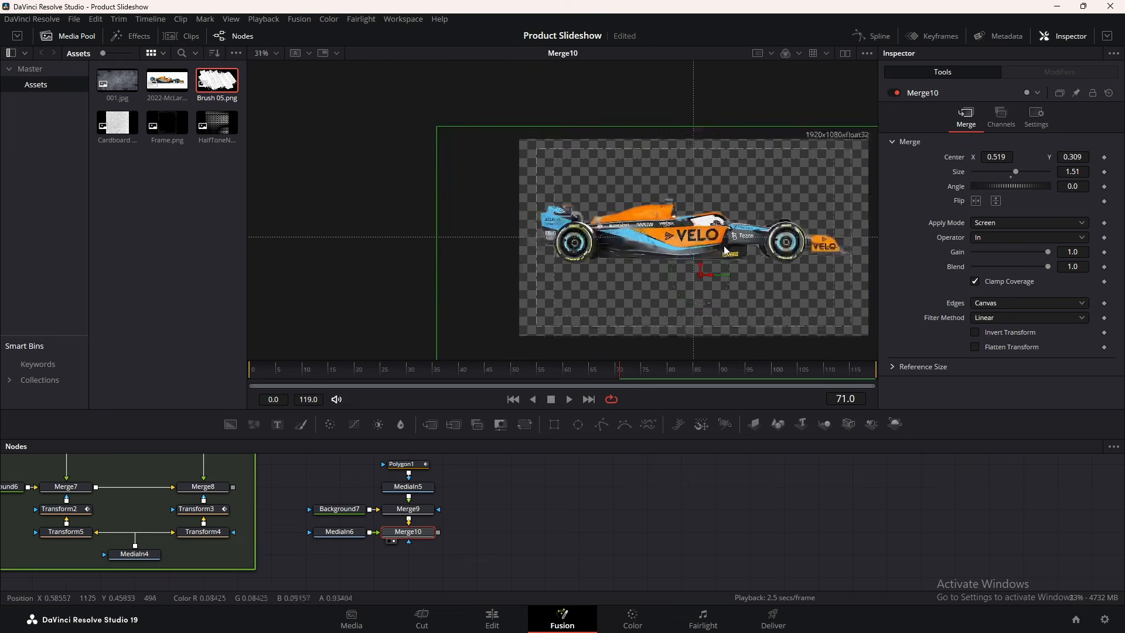
pyautogui.moveTo(770, 235); pyautogui.dragTo(580, 229)
pyautogui.scroll(1, 580, 228)
pyautogui.moveTo(534, 268); pyautogui.dragTo(596, 248)
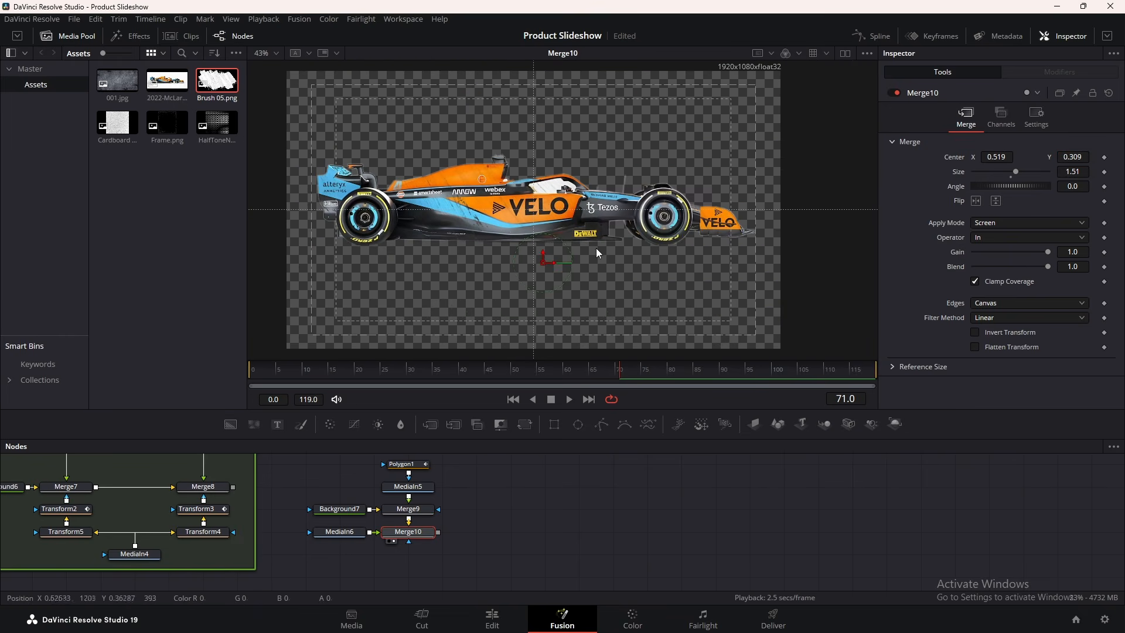
pyautogui.click(477, 526)
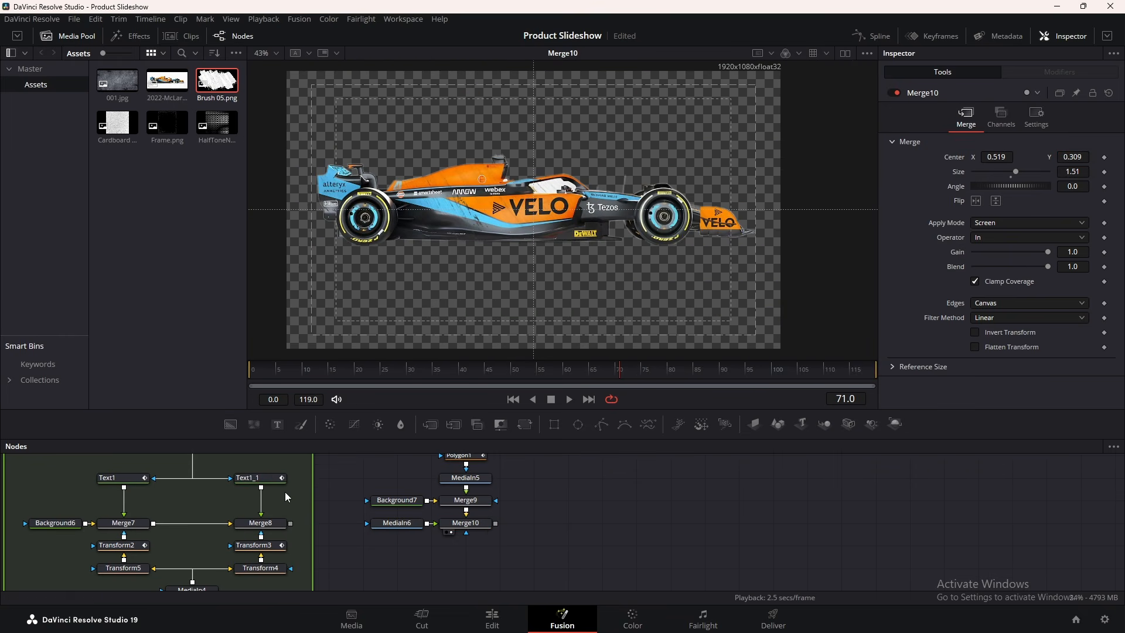
# Add Merge11 below Merge10, feeding it Merge10 and the Merge8 title through a routing point
pyautogui.moveTo(440, 427); pyautogui.dragTo(474, 566)
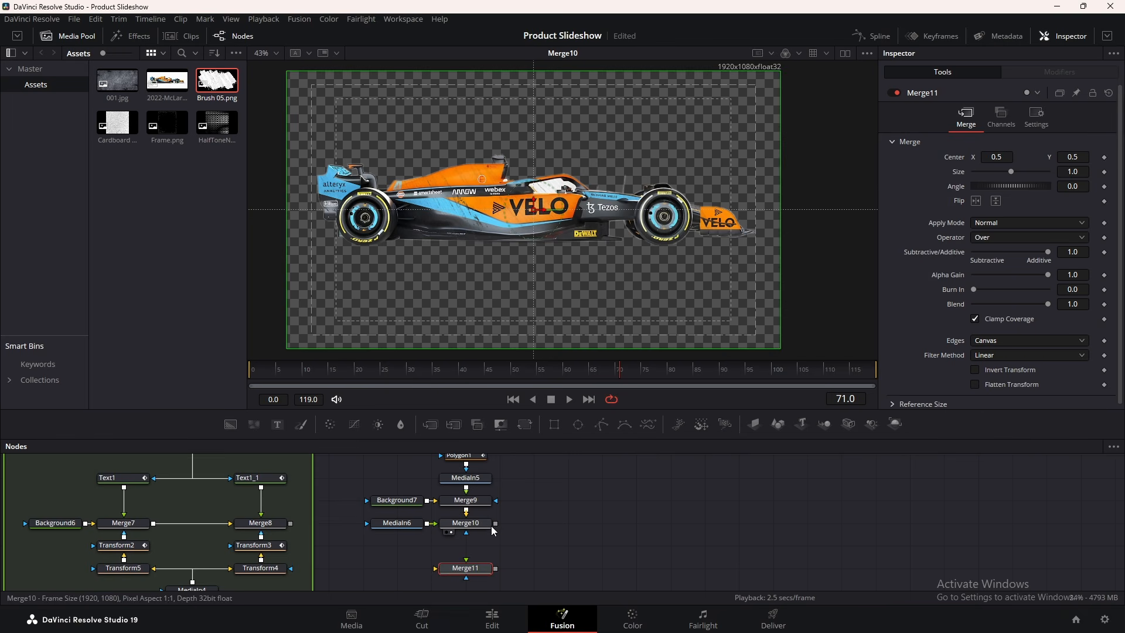
pyautogui.moveTo(495, 523); pyautogui.dragTo(511, 587)
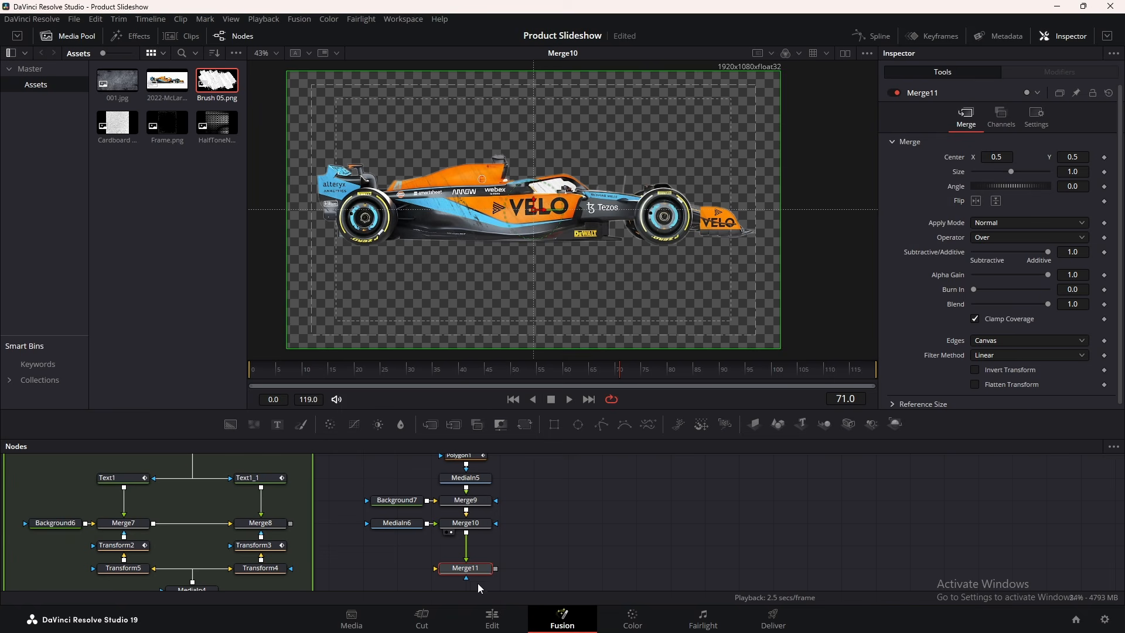
pyautogui.moveTo(261, 487); pyautogui.dragTo(440, 568)
pyautogui.keyDown('alt'); pyautogui.click(364, 567); pyautogui.keyUp('alt')
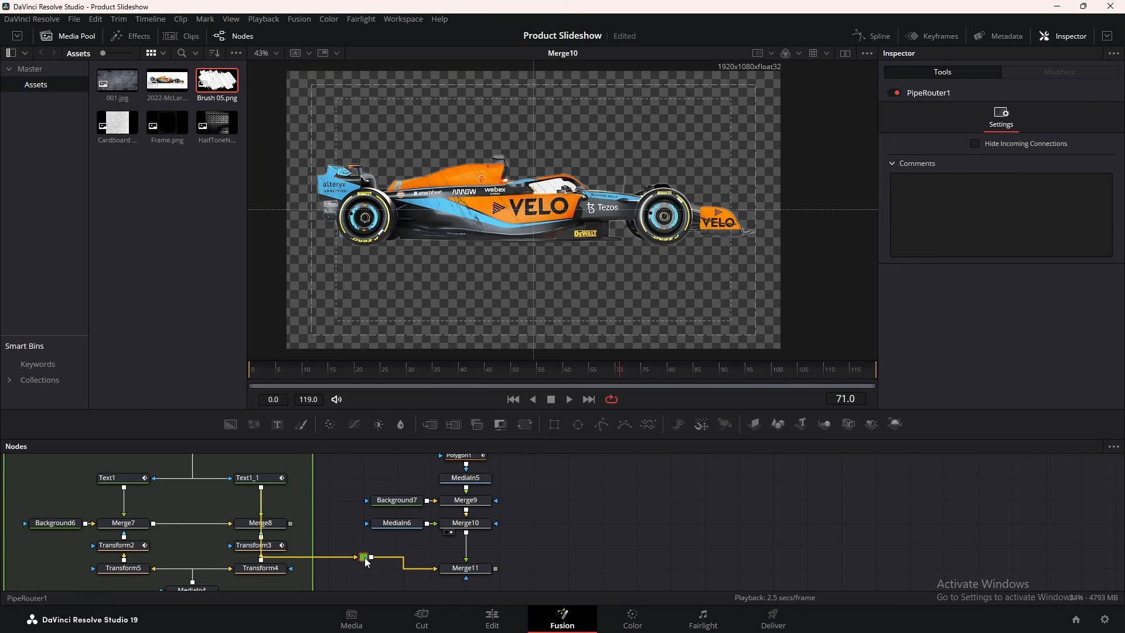
pyautogui.moveTo(361, 571)
pyautogui.mouseDown()
pyautogui.moveTo(329, 498)
pyautogui.moveTo(362, 561)
pyautogui.mouseUp()
pyautogui.moveTo(290, 523); pyautogui.dragTo(466, 578)
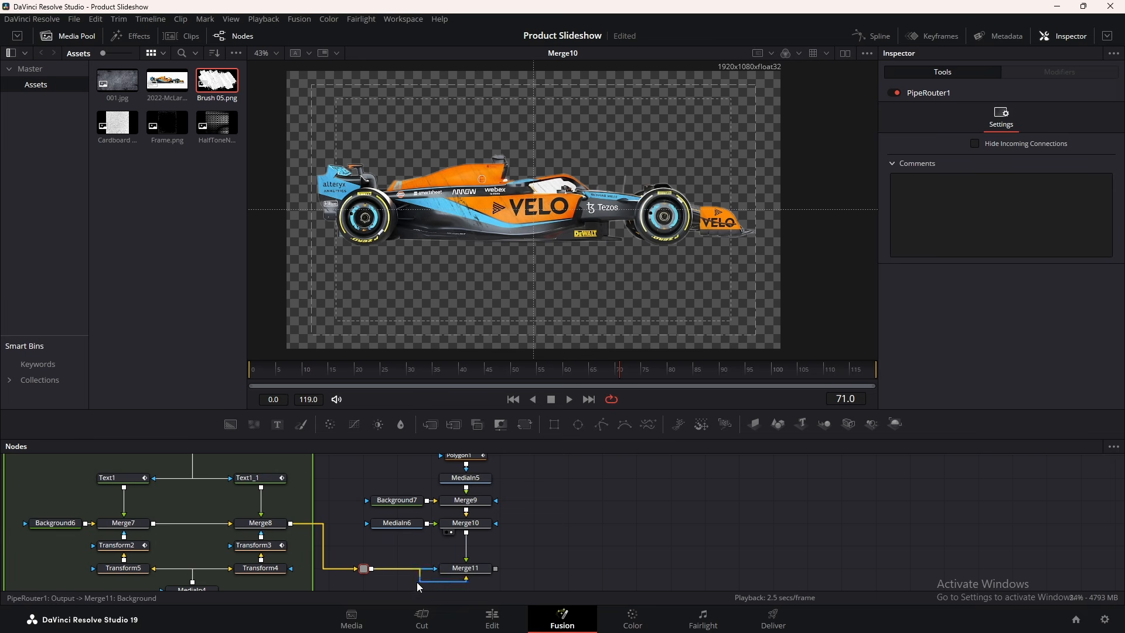
pyautogui.click(463, 573)
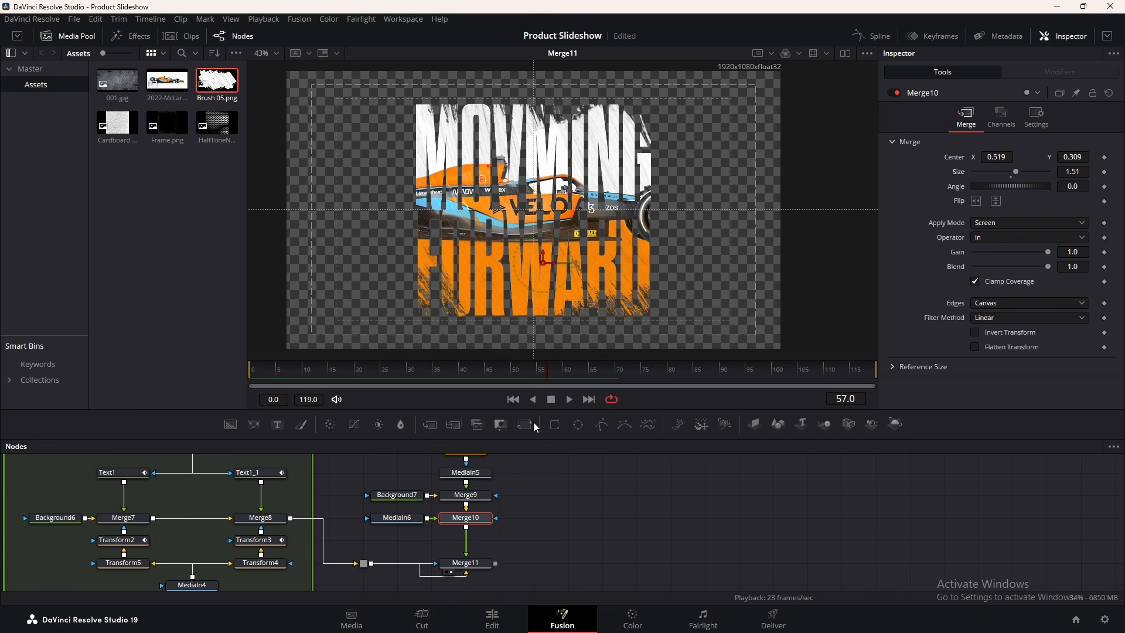
# Insert Transform6 after Merge10 and shrink the car layer to size 0.78
pyautogui.click(529, 424)
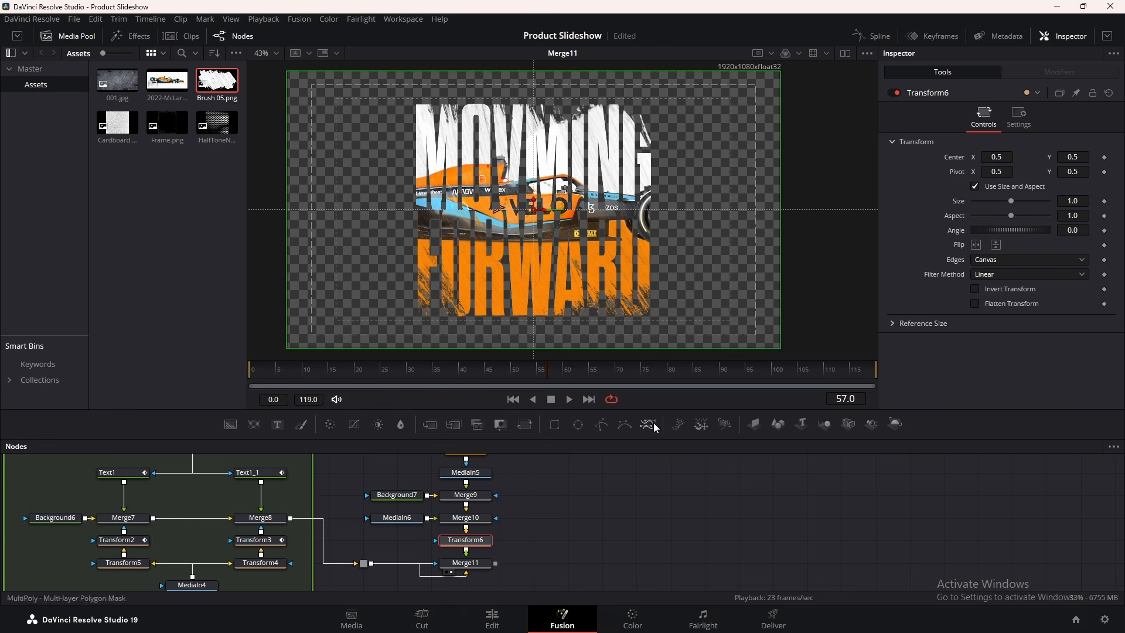
pyautogui.moveTo(1015, 202); pyautogui.dragTo(1004, 198)
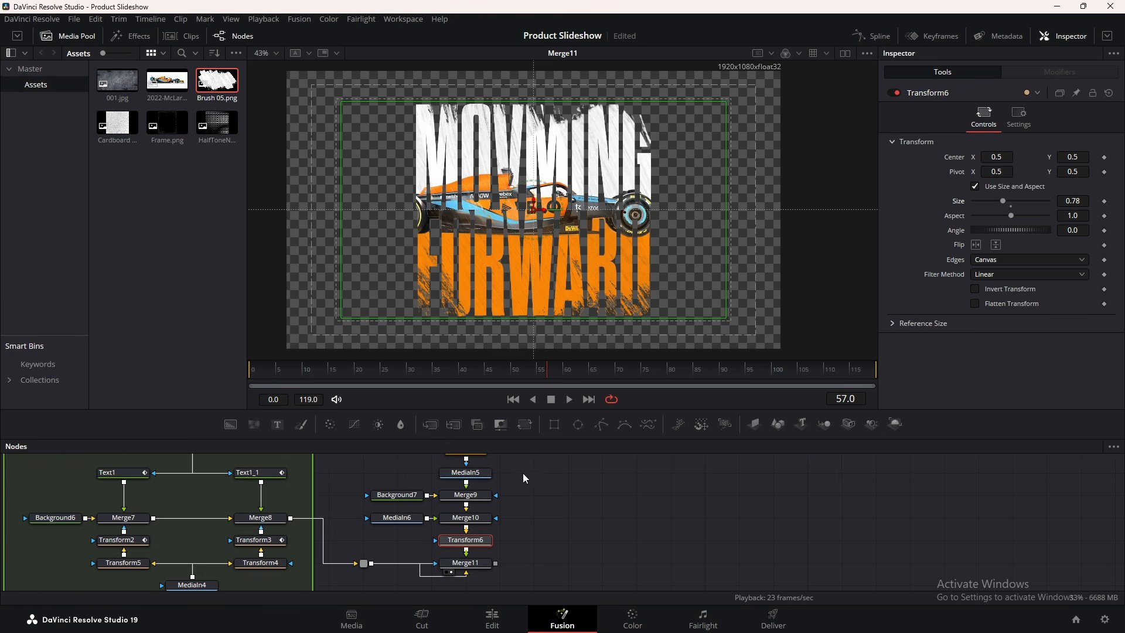
pyautogui.scroll(-1, 512, 544)
pyautogui.scroll(2, 604, 513)
# Wrap the right-hand node column in an underlay named IMAGE, coloured violet
pyautogui.moveTo(557, 467); pyautogui.dragTo(378, 580)
pyautogui.hotkey('shift', 'space')
pyautogui.click(597, 410)
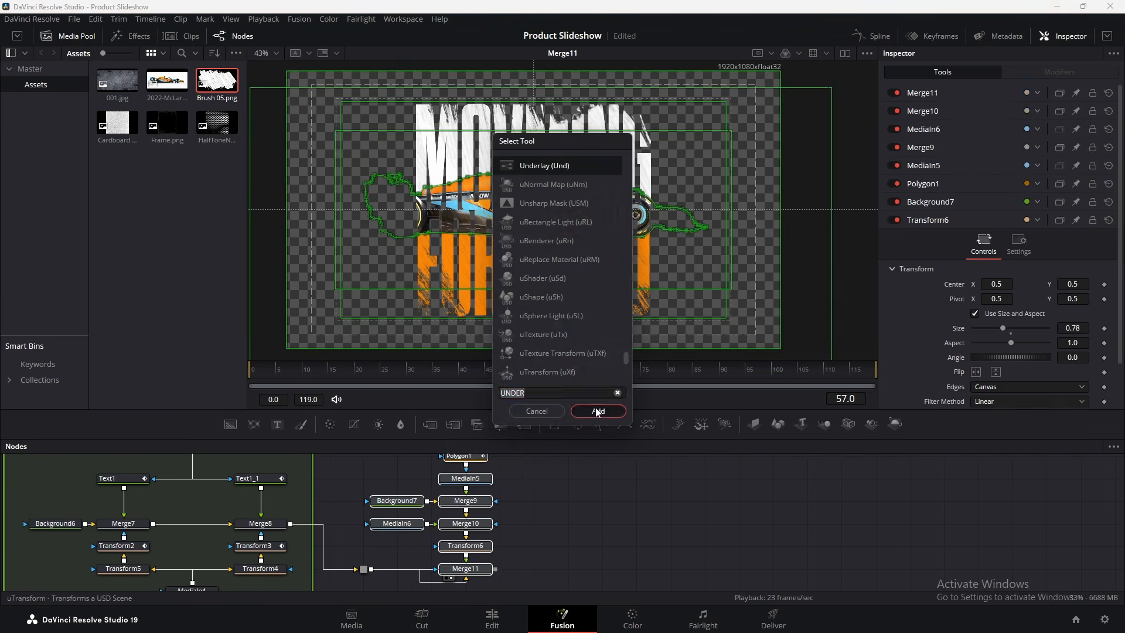
pyautogui.doubleClick(937, 94)
pyautogui.write('IMAGE')
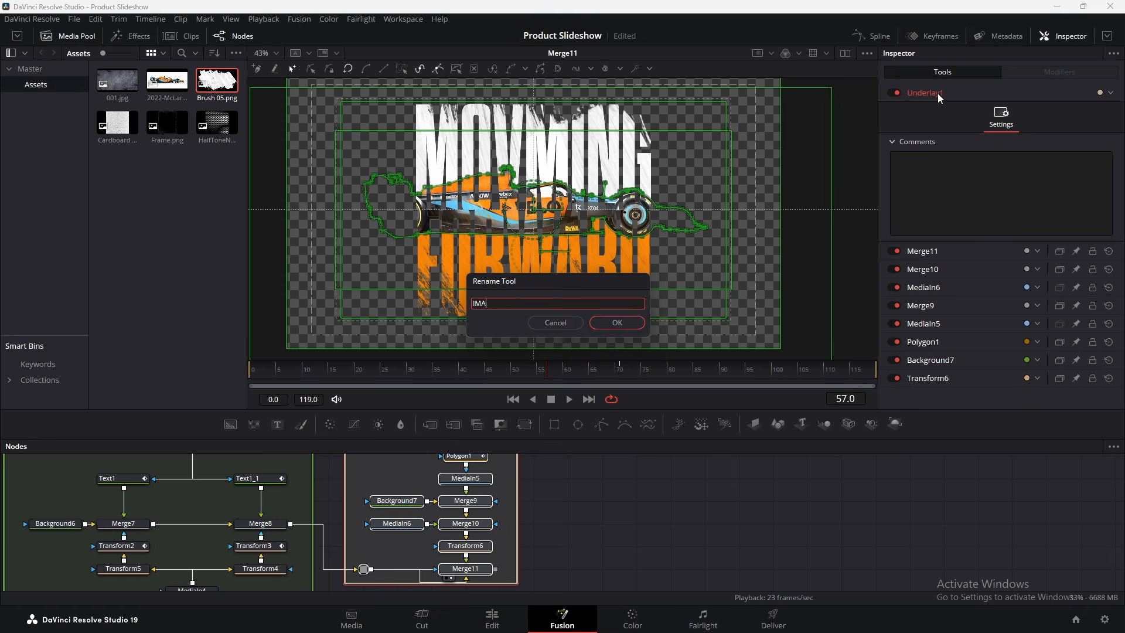
pyautogui.press('Return')
pyautogui.click(1102, 93)
pyautogui.click(1086, 235)
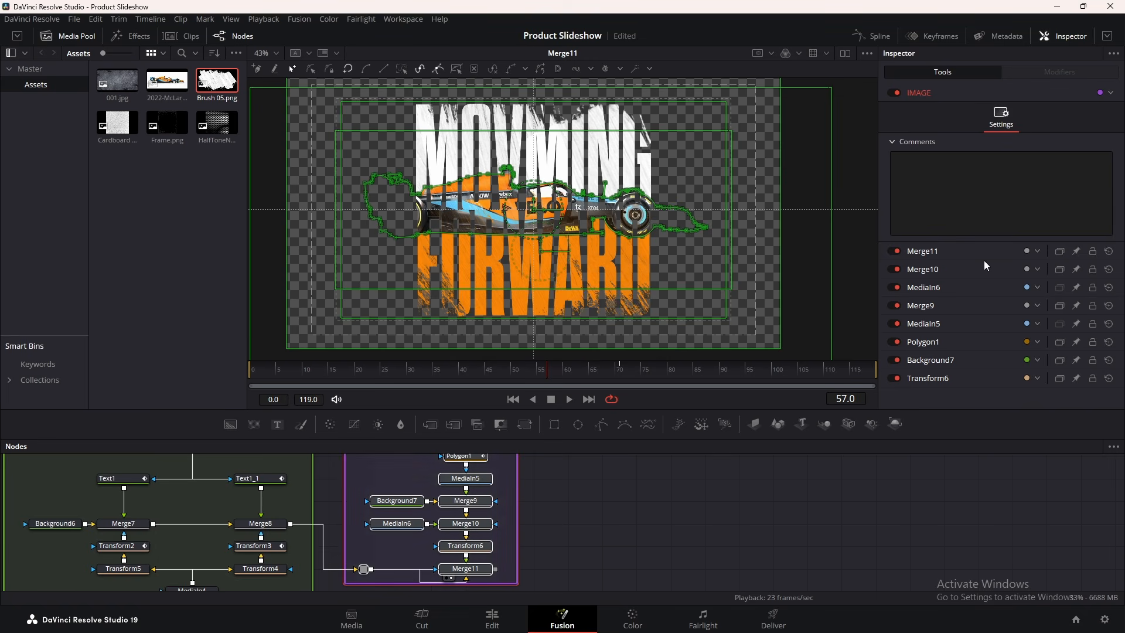
pyautogui.click(628, 507)
# Add a Matte Control node to the graph via the tool search
pyautogui.moveTo(627, 504); pyautogui.dragTo(543, 490)
pyautogui.scroll(-4, 525, 493)
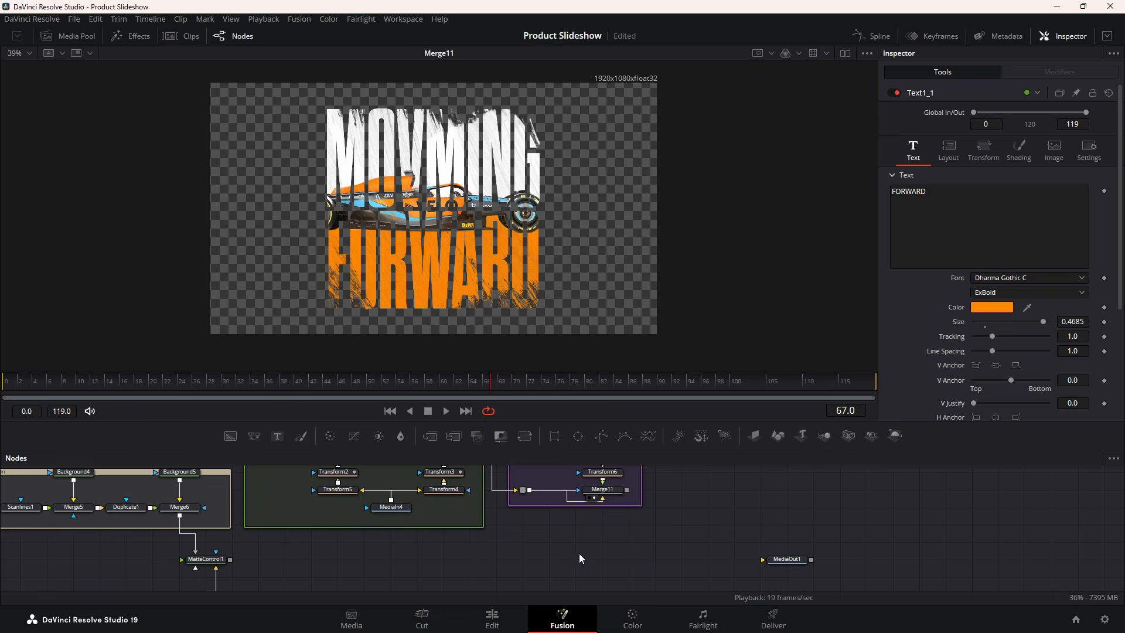
pyautogui.hotkey('shift', 'space')
pyautogui.write('Merge')
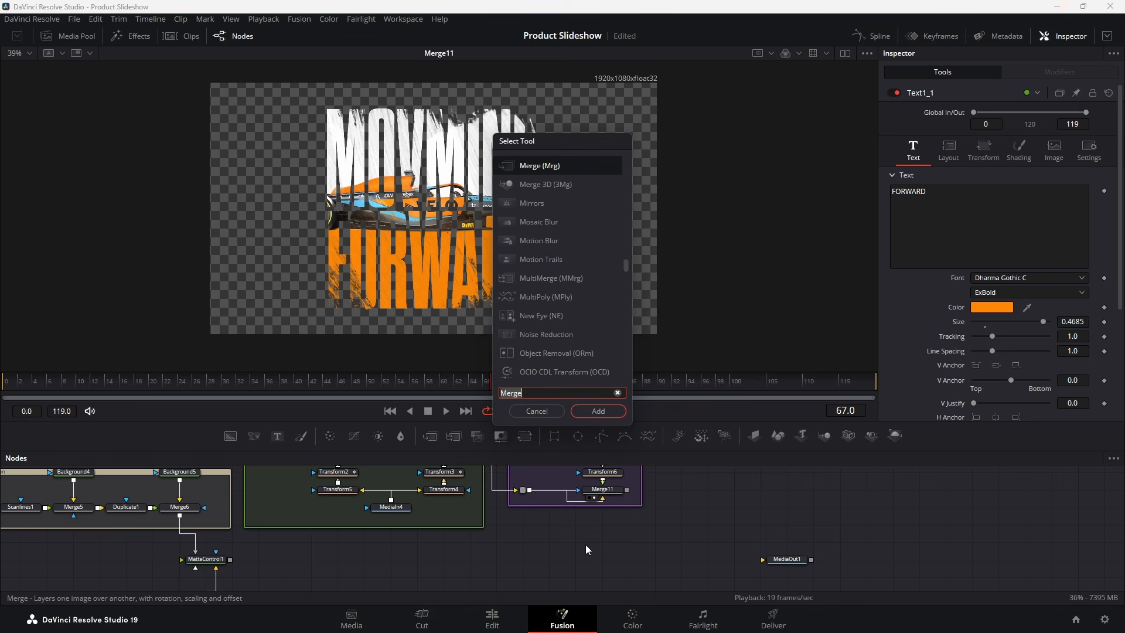
pyautogui.write('matte')
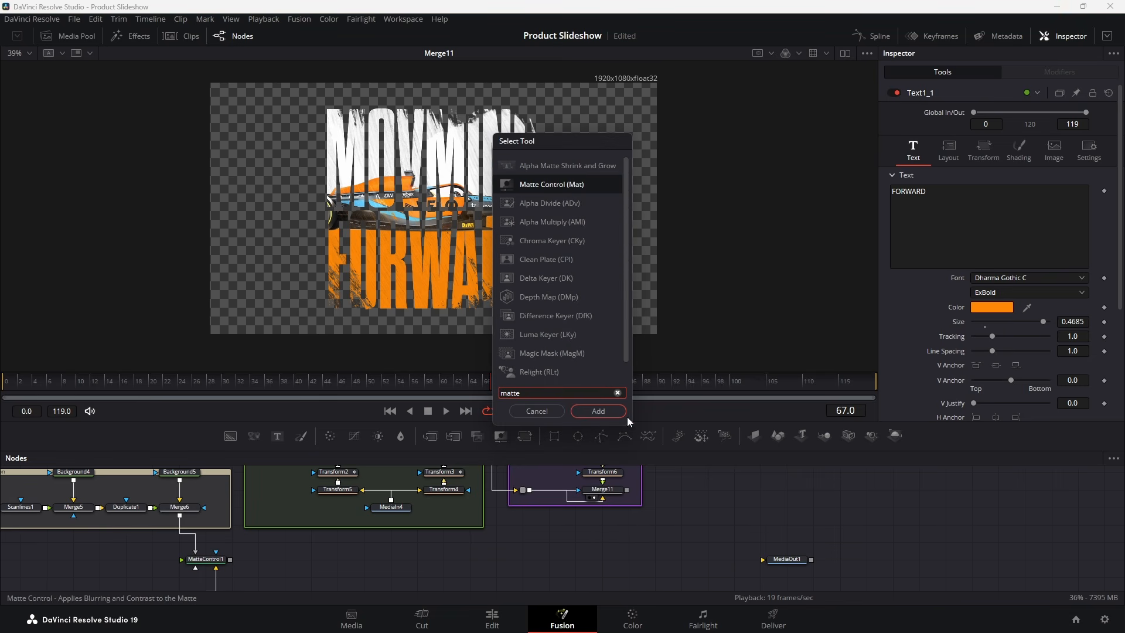
pyautogui.click(598, 411)
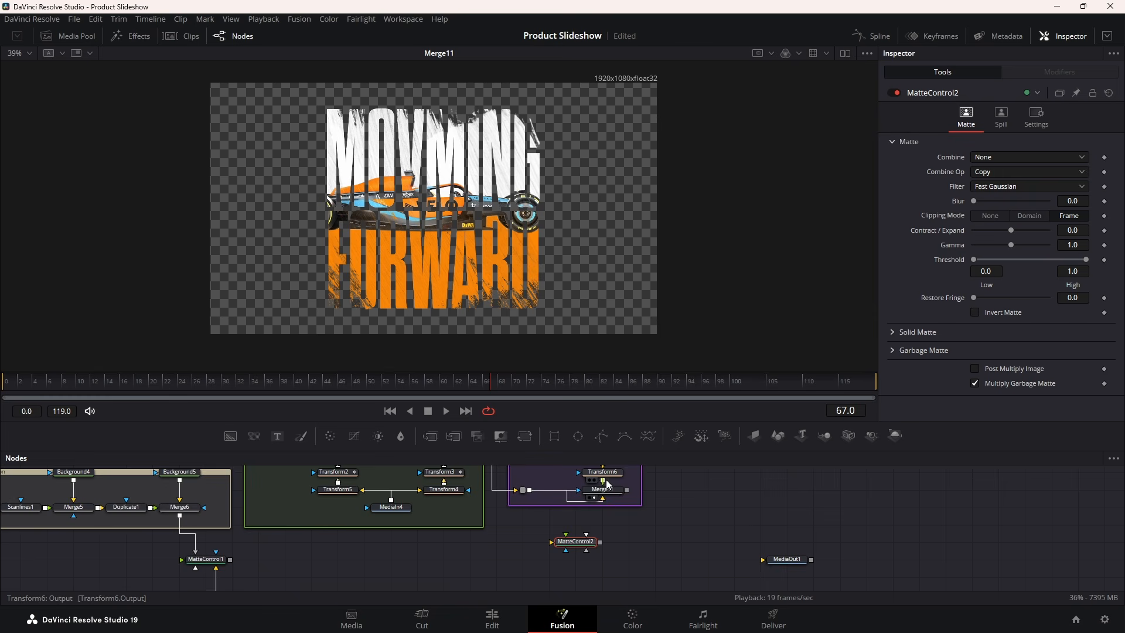
# Connect Transform6 and Merge6 into MatteControl2, tidying both links with routing points
pyautogui.scroll(2, 610, 481)
pyautogui.moveTo(599, 479); pyautogui.dragTo(581, 573)
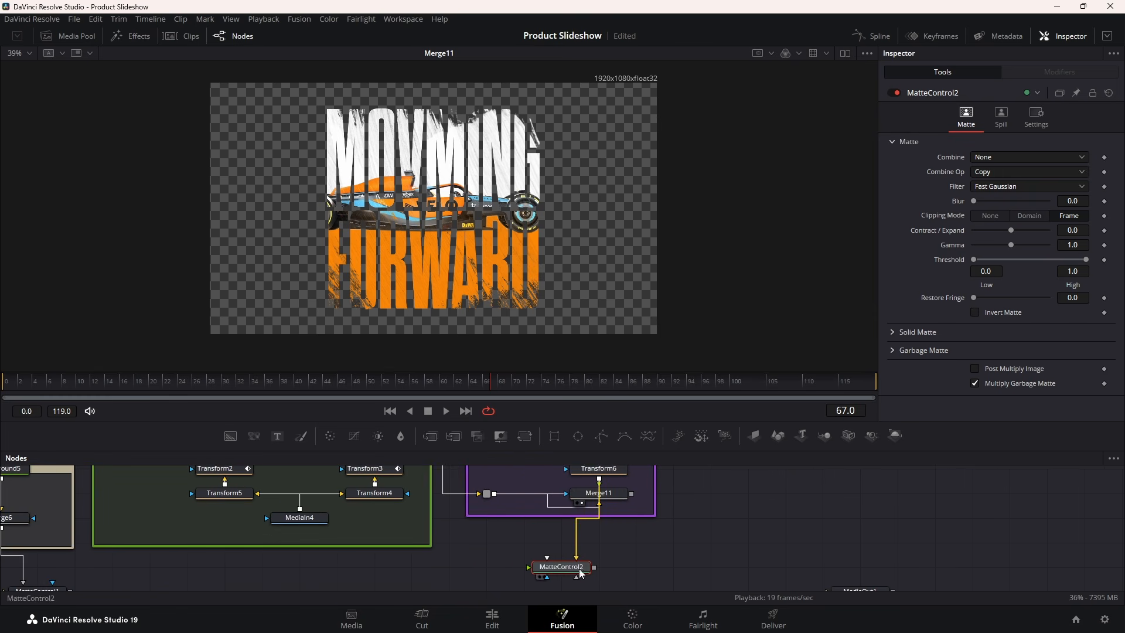
pyautogui.keyDown('alt'); pyautogui.click(577, 530); pyautogui.keyUp('alt')
pyautogui.moveTo(577, 531); pyautogui.dragTo(712, 468)
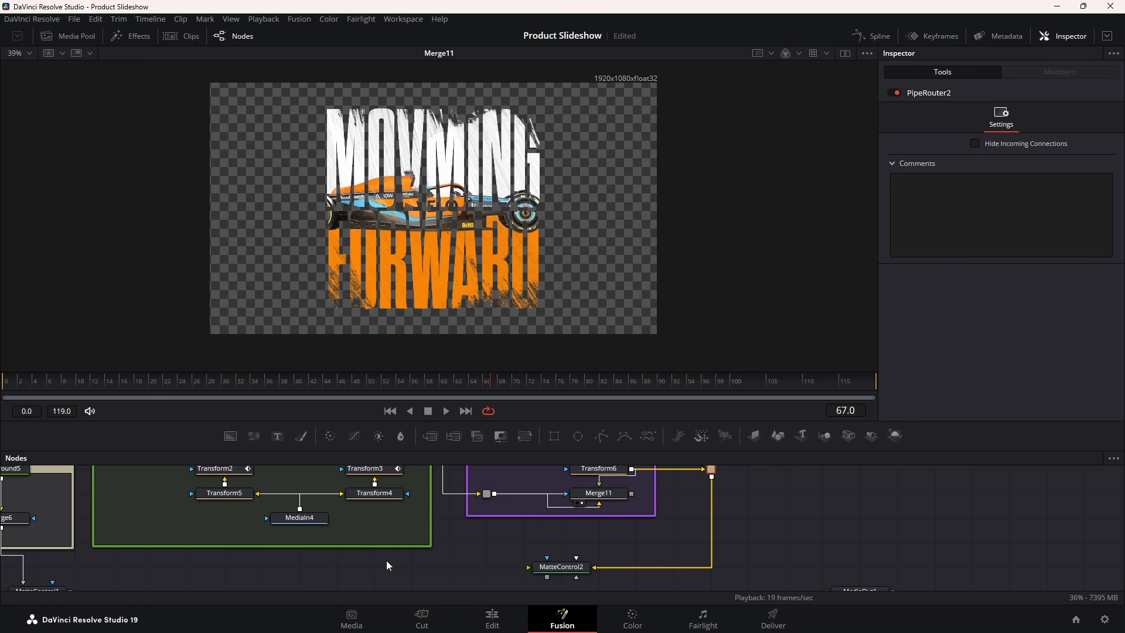
pyautogui.moveTo(344, 553); pyautogui.dragTo(475, 542)
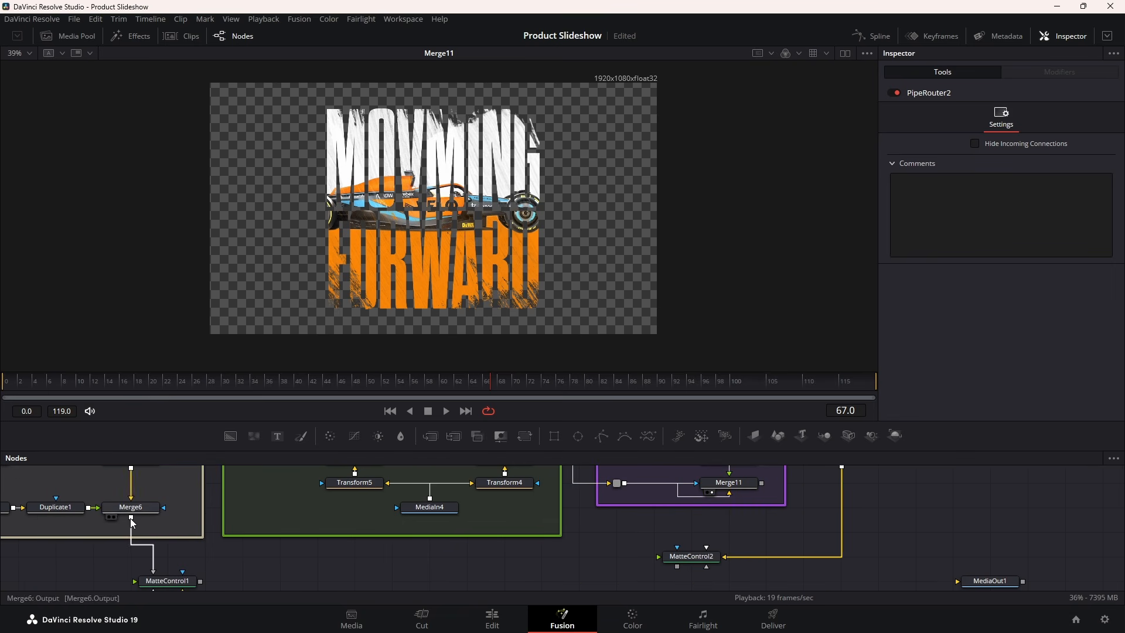
pyautogui.moveTo(130, 517); pyautogui.dragTo(596, 560)
pyautogui.moveTo(132, 516); pyautogui.dragTo(695, 561)
pyautogui.click(719, 579)
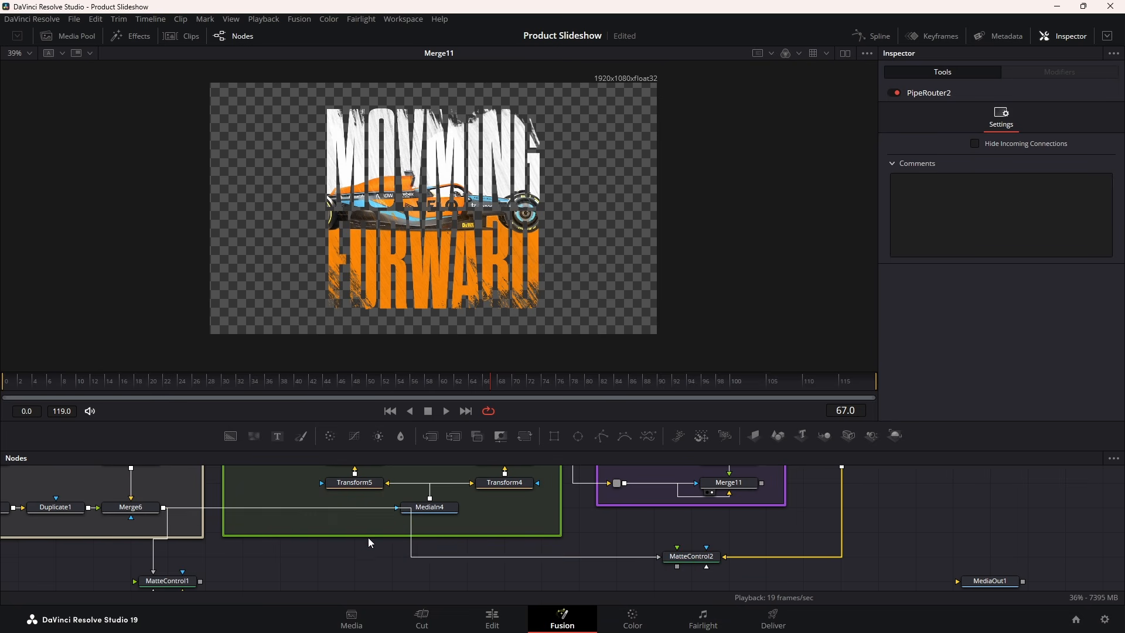
pyautogui.keyDown('alt'); pyautogui.click(419, 559); pyautogui.keyUp('alt')
pyautogui.moveTo(415, 562); pyautogui.dragTo(332, 560)
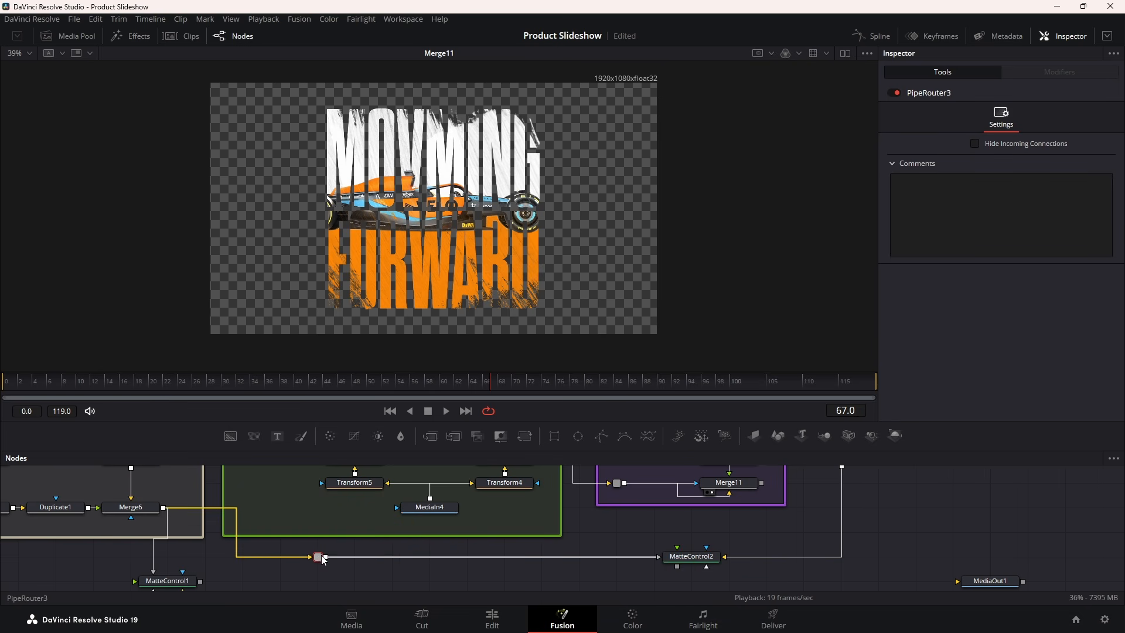
# View MatteControl2's output in the viewer at frame 22
pyautogui.click(691, 556)
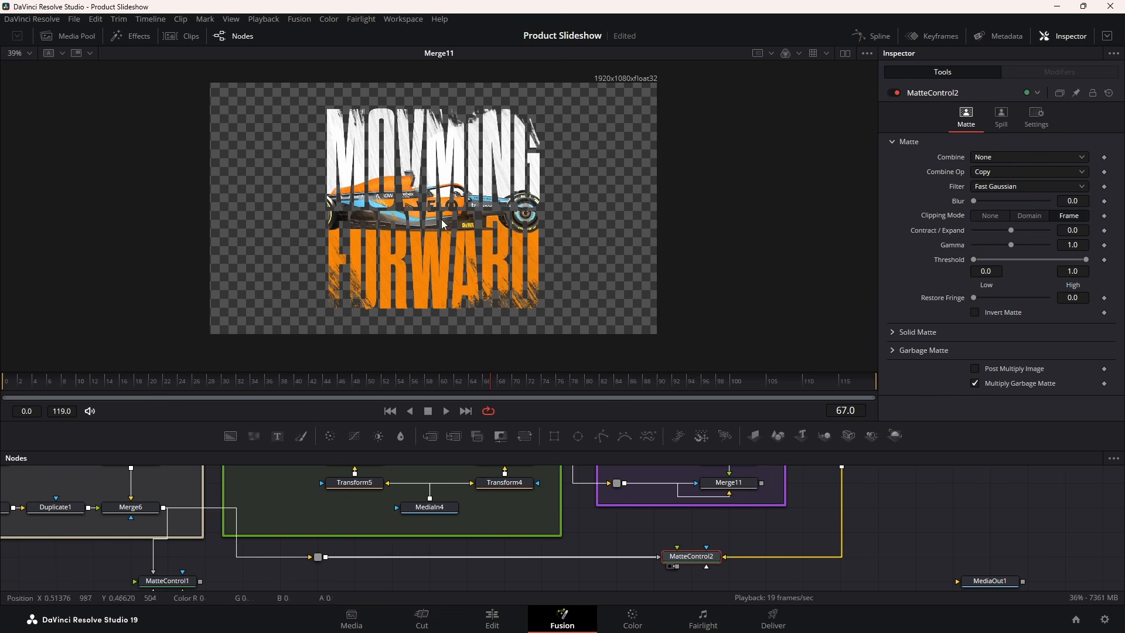
pyautogui.press('1')
pyautogui.click(415, 382)
pyautogui.moveTo(168, 382)
pyautogui.mouseDown()
pyautogui.moveTo(79, 383)
pyautogui.moveTo(150, 382)
pyautogui.mouseUp()
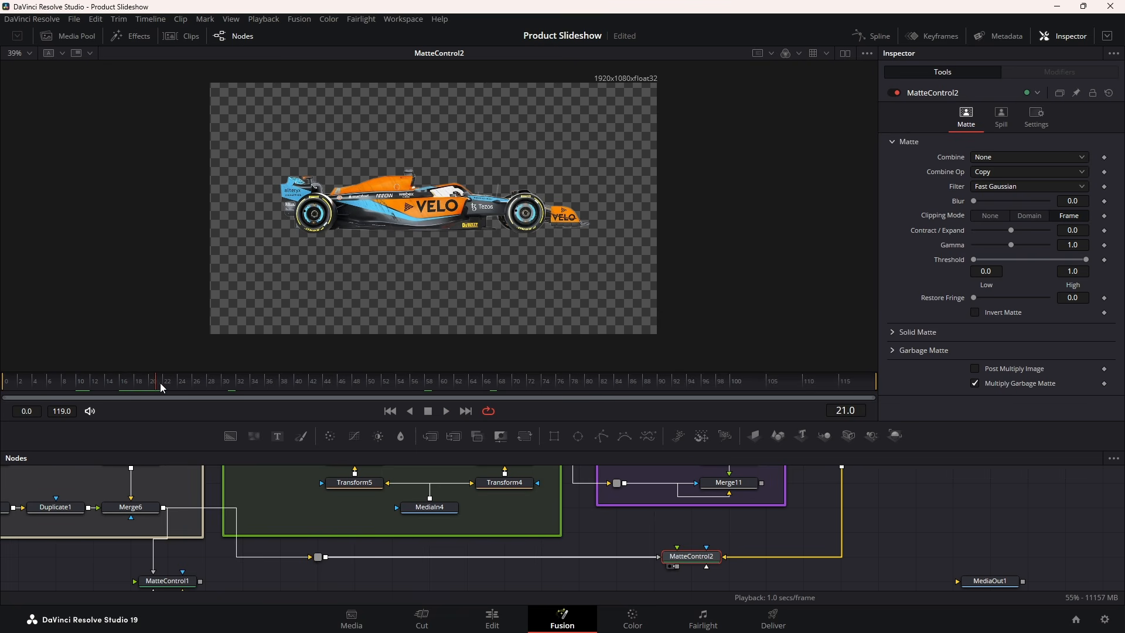
pyautogui.click(164, 381)
# Set Timeline Playback Resolution to Quarter and scrub through the early frames
pyautogui.click(264, 19)
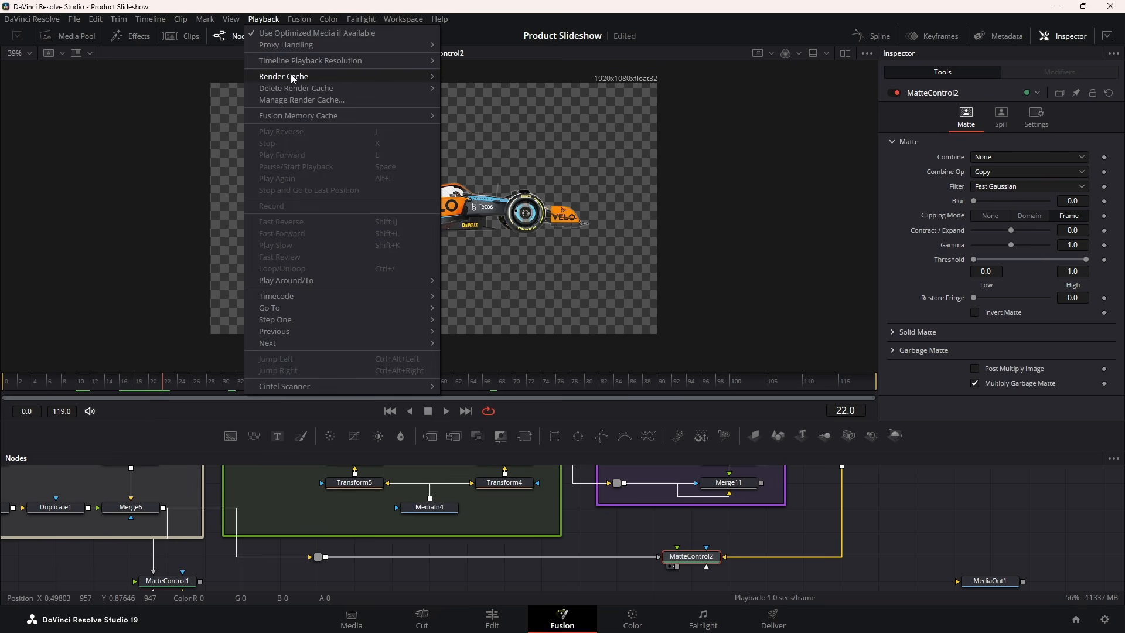
pyautogui.moveTo(291, 75)
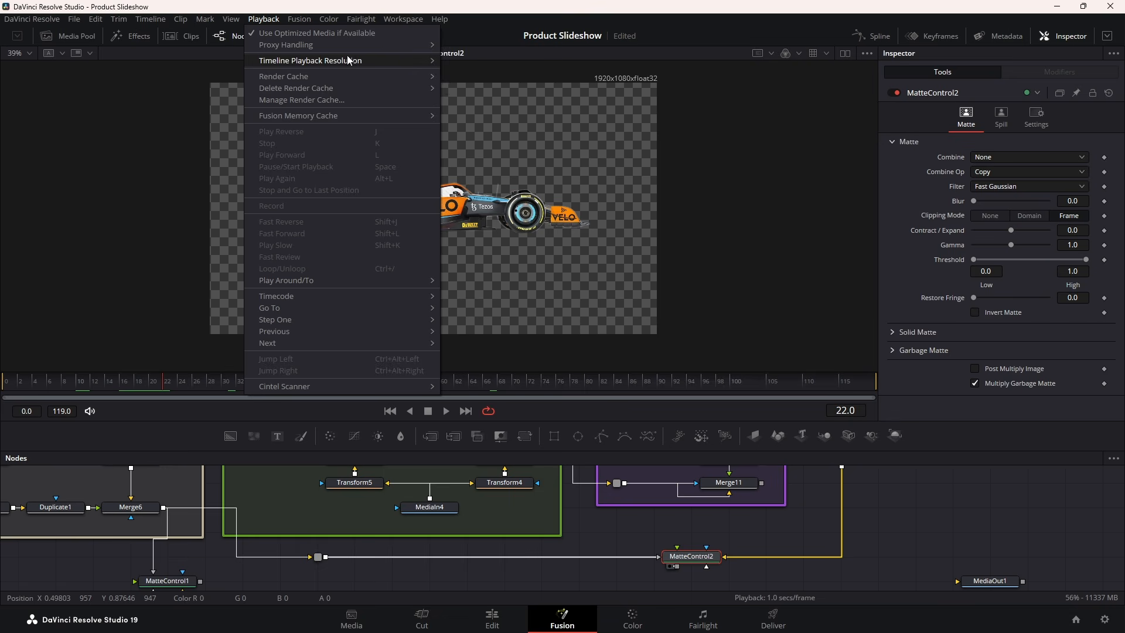
pyautogui.moveTo(358, 59)
pyautogui.click(473, 85)
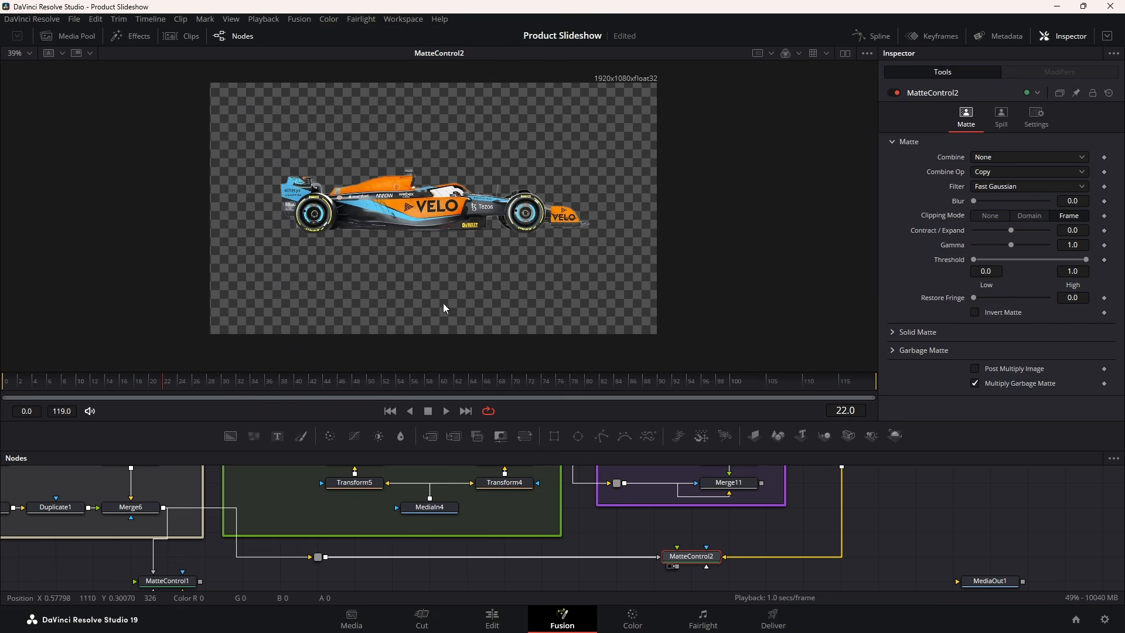
pyautogui.moveTo(125, 382); pyautogui.dragTo(262, 387)
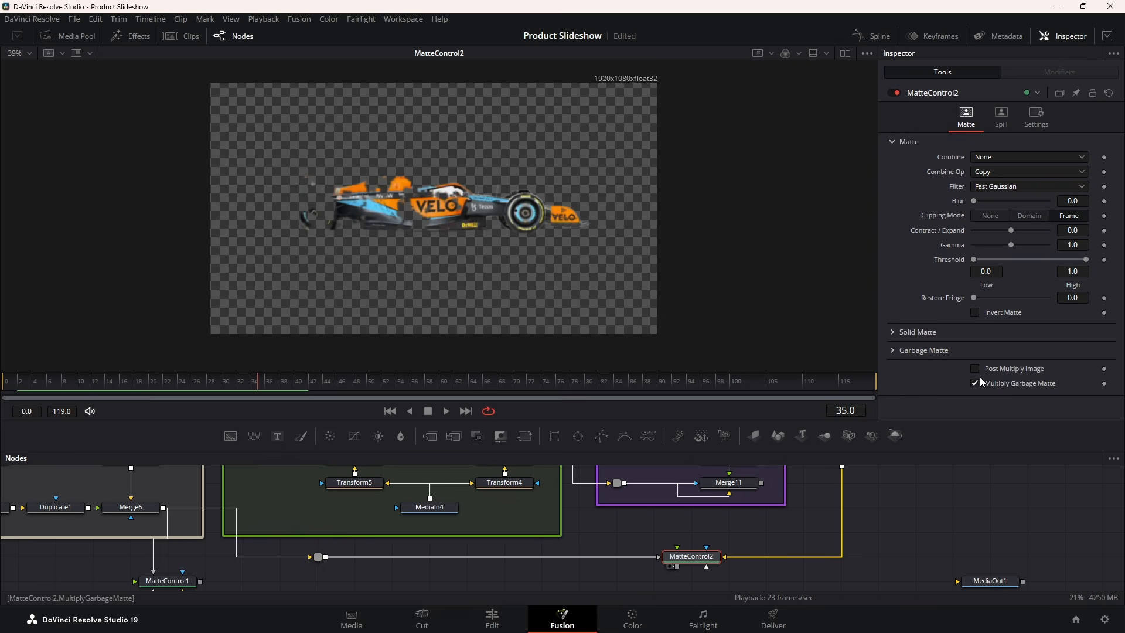
# Set MatteControl2's garbage matte channel to Luminance and preview the matte
pyautogui.click(894, 350)
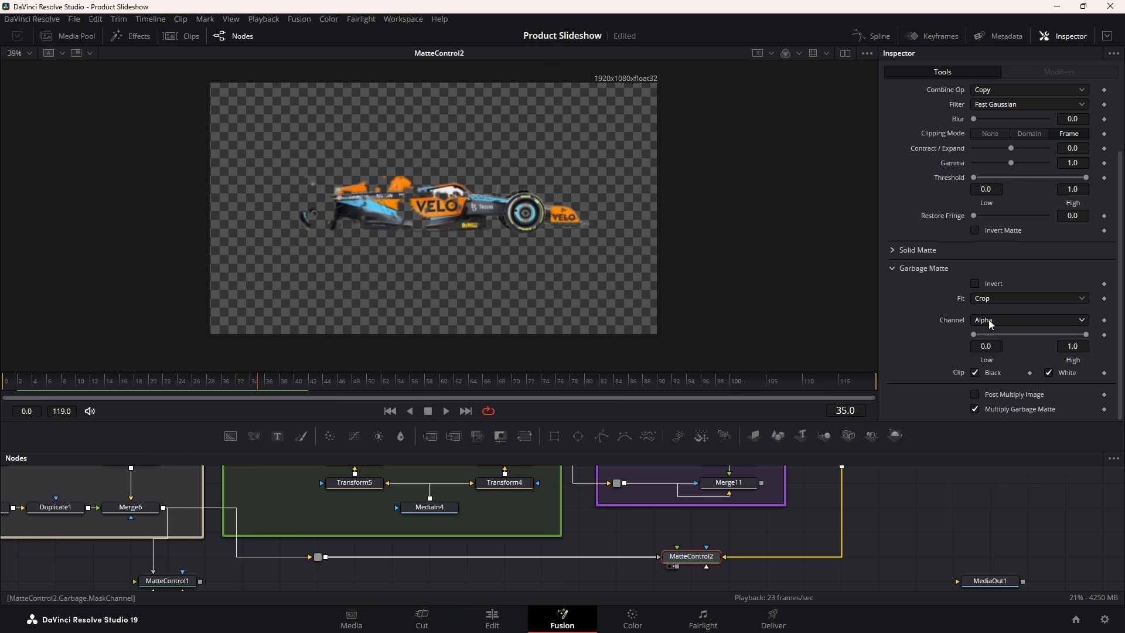
pyautogui.click(989, 320)
pyautogui.click(993, 398)
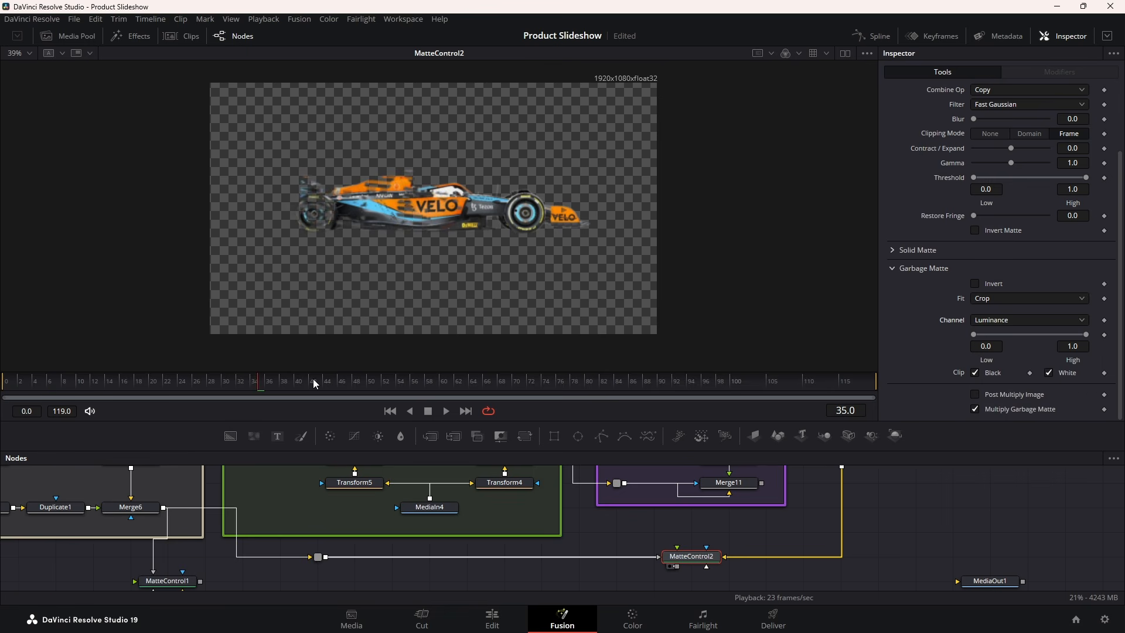
pyautogui.click(216, 379)
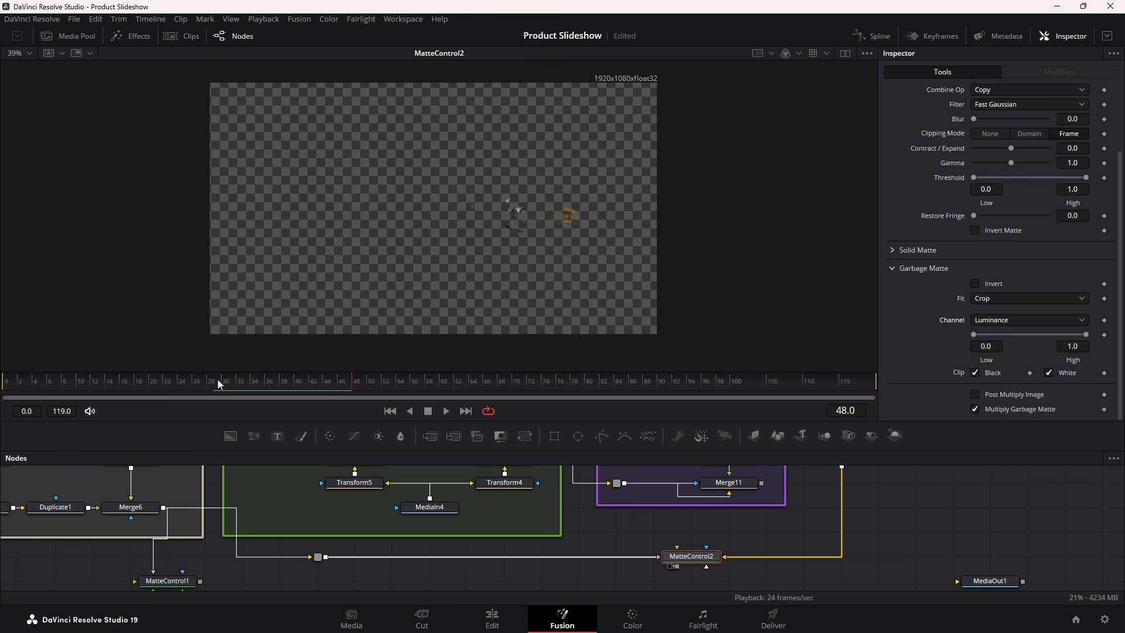
pyautogui.moveTo(218, 382); pyautogui.dragTo(273, 382)
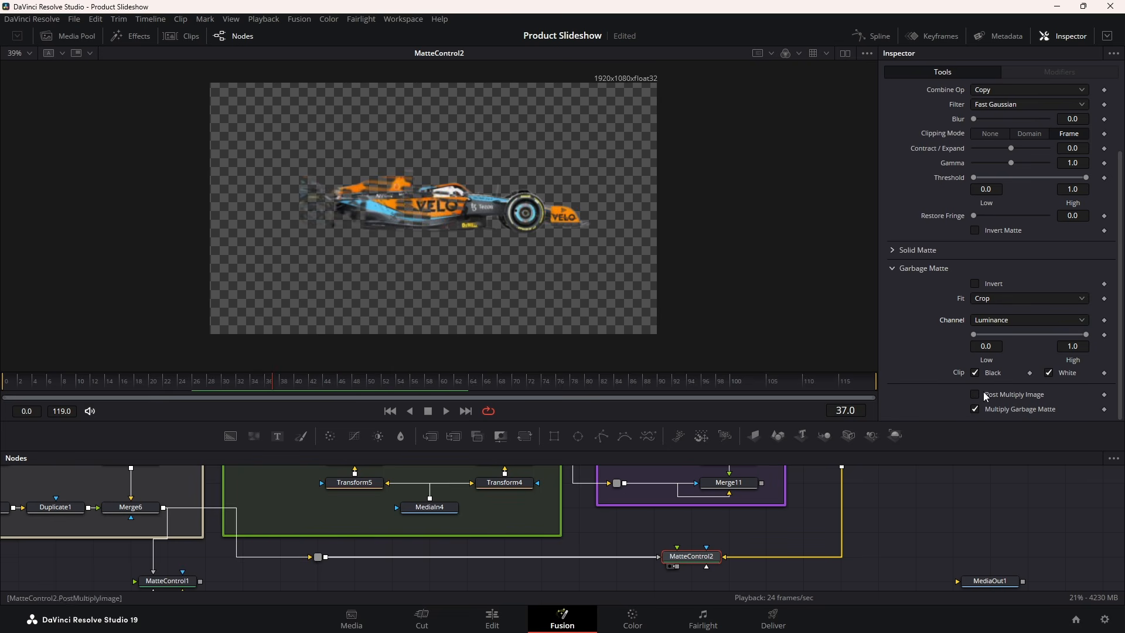
# Invert the garbage matte and play back to check the car
pyautogui.click(976, 285)
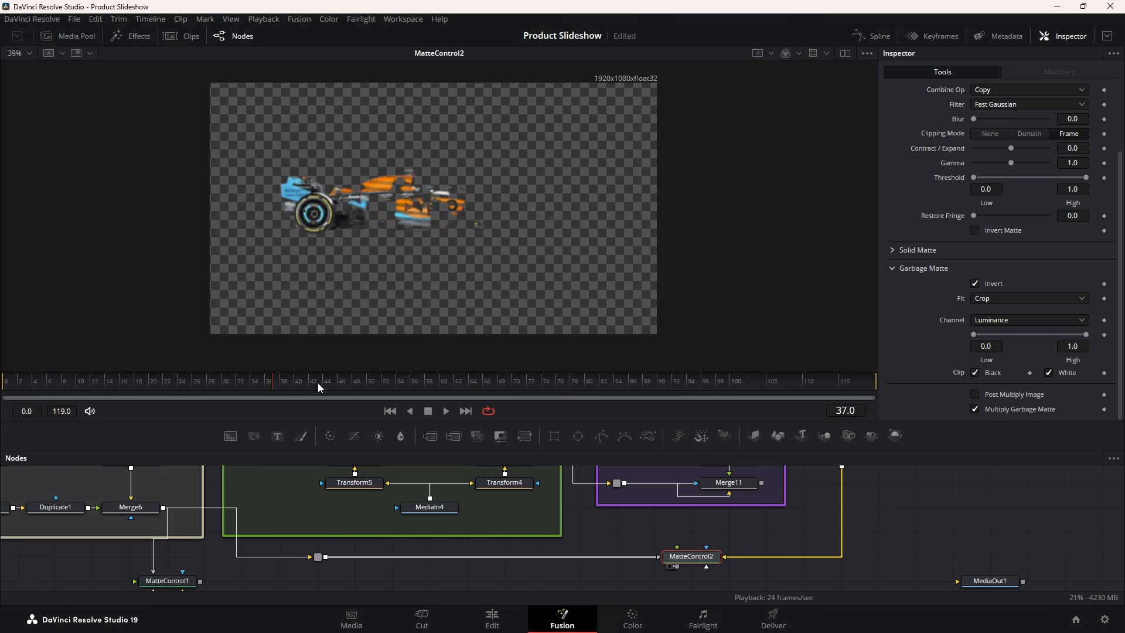
pyautogui.click(131, 380)
pyautogui.press('space')
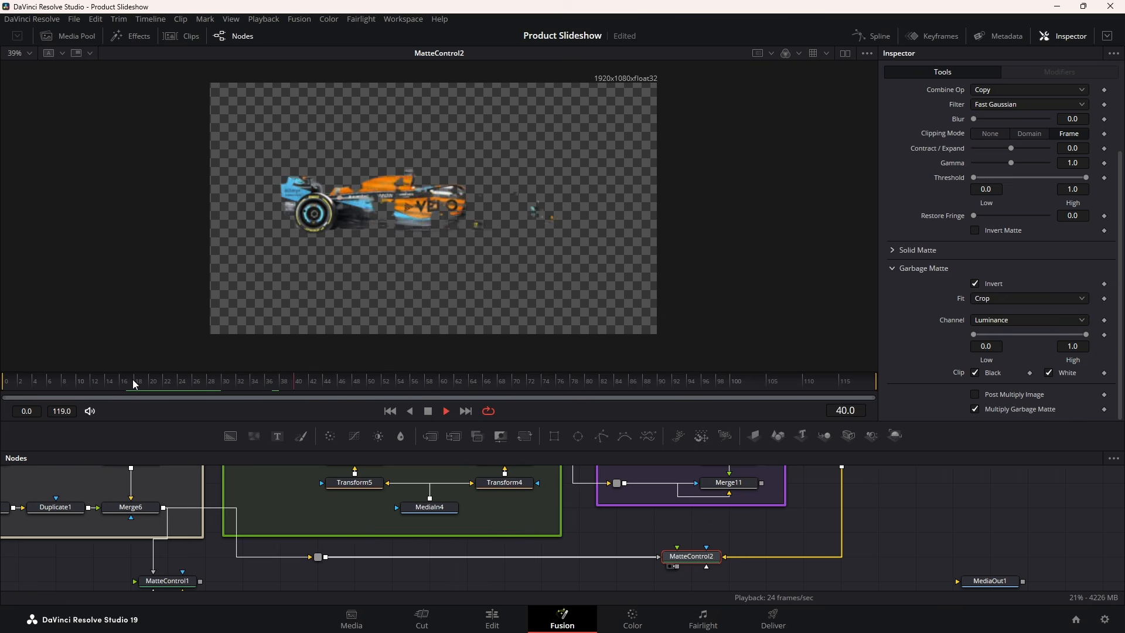
pyautogui.press('space')
pyautogui.moveTo(783, 528); pyautogui.dragTo(653, 549)
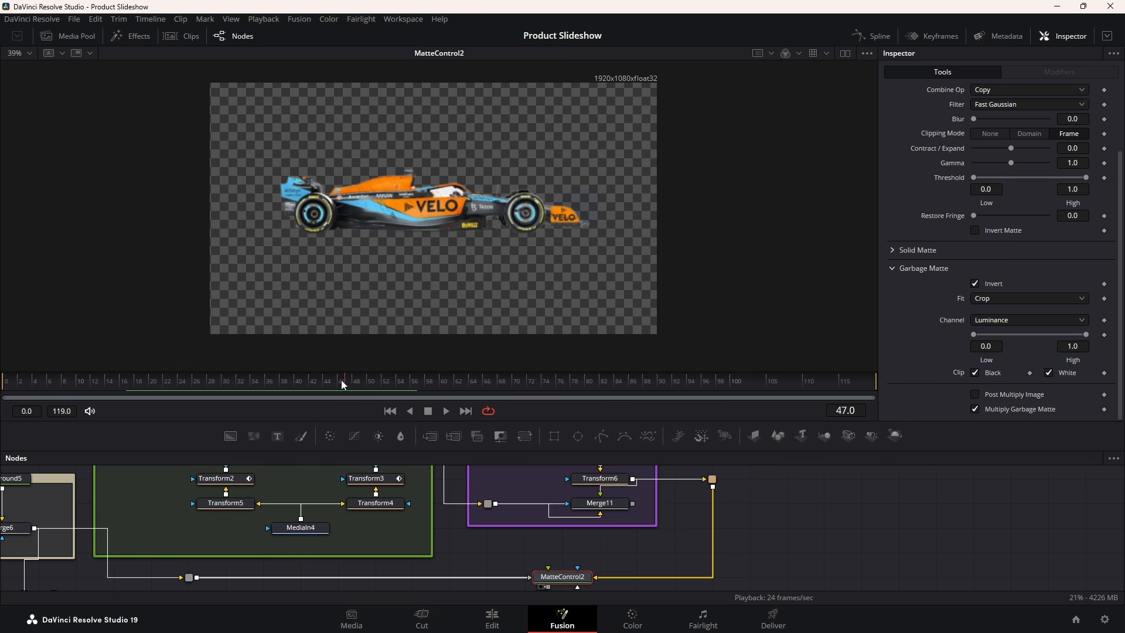
pyautogui.moveTo(344, 384); pyautogui.dragTo(396, 392)
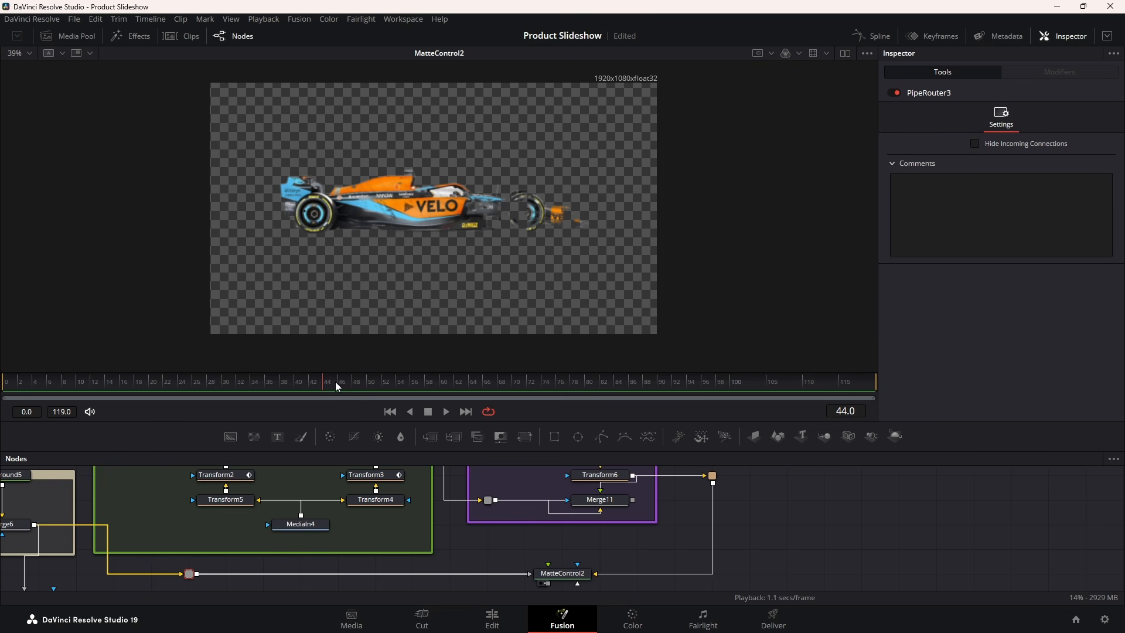
# Insert a Time Stretcher node into the link before MatteControl2
pyautogui.moveTo(337, 382); pyautogui.dragTo(369, 387)
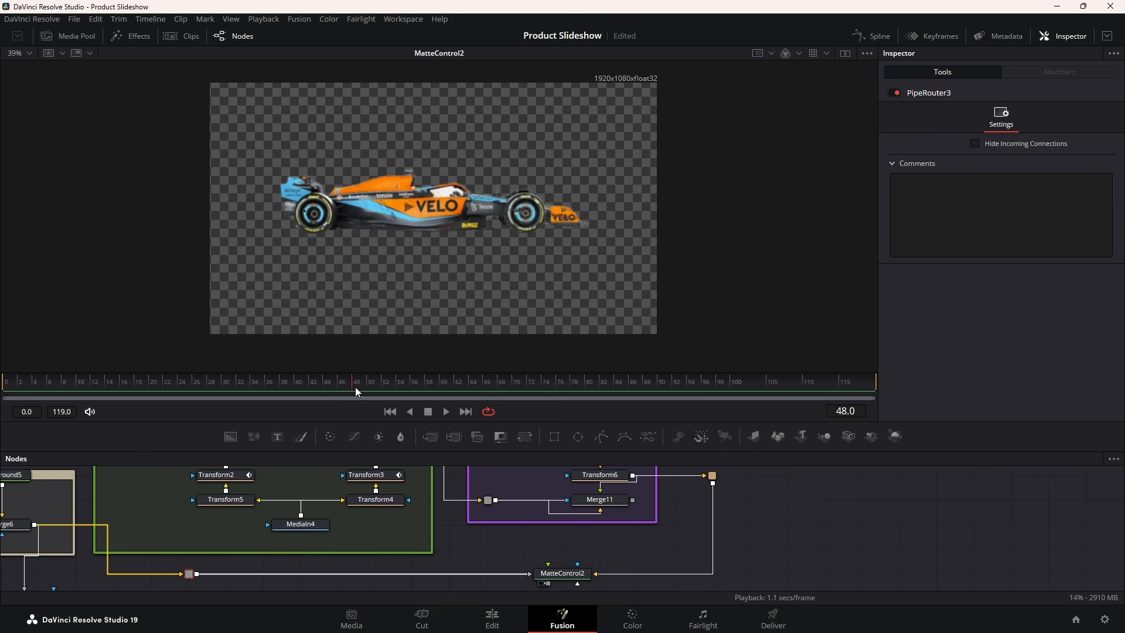
pyautogui.scroll(-2, 280, 586)
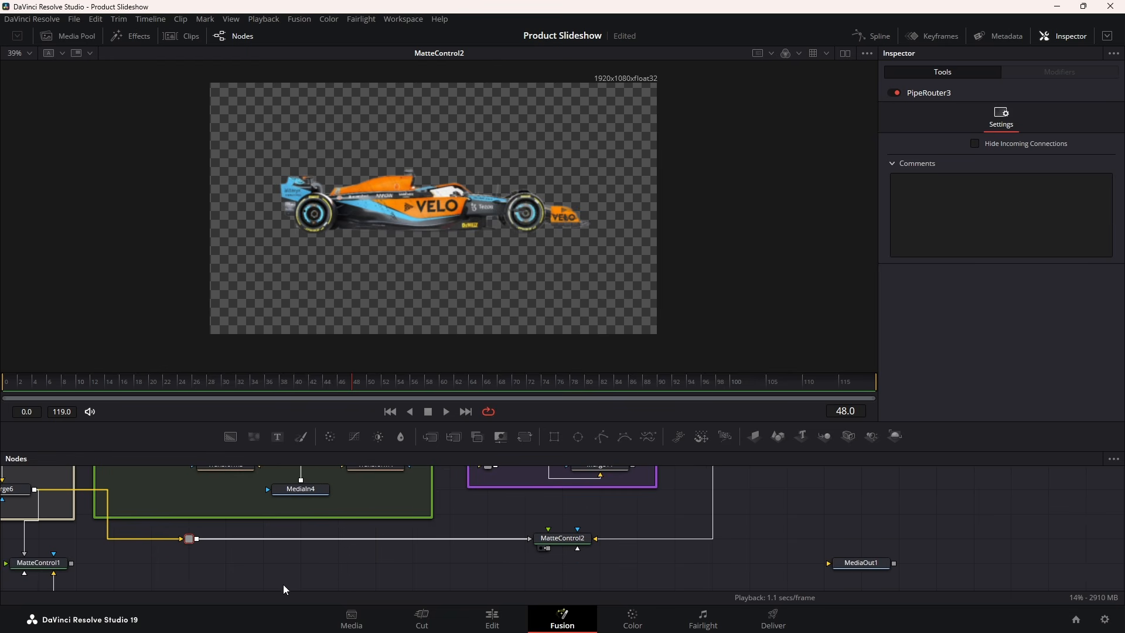
pyautogui.hotkey('shift', 'space')
pyautogui.write('matte')
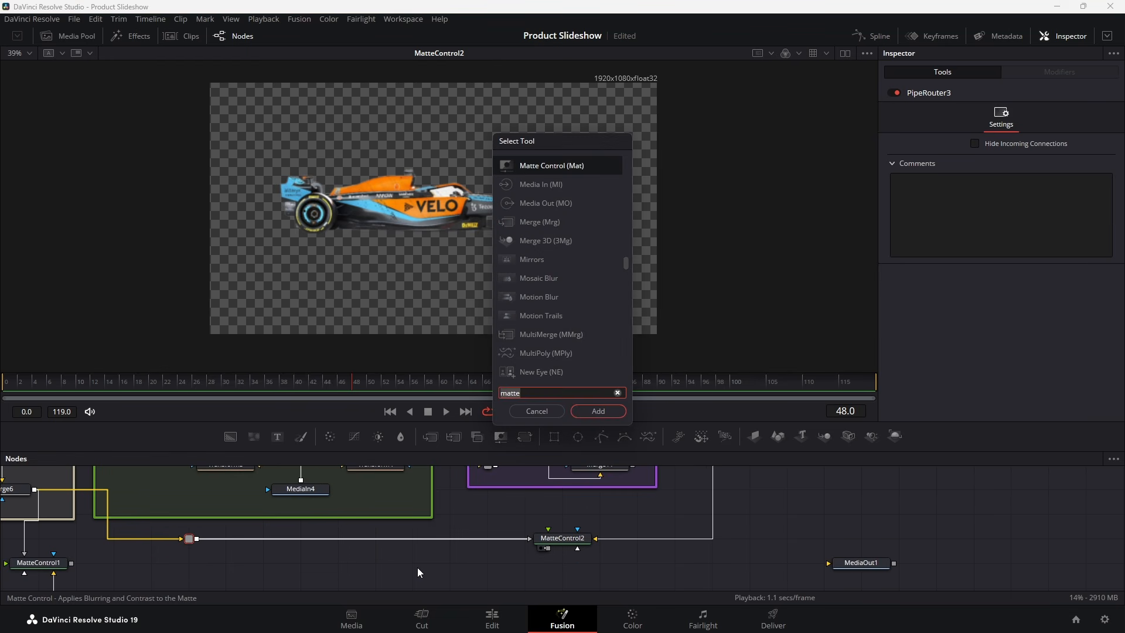
pyautogui.write('time')
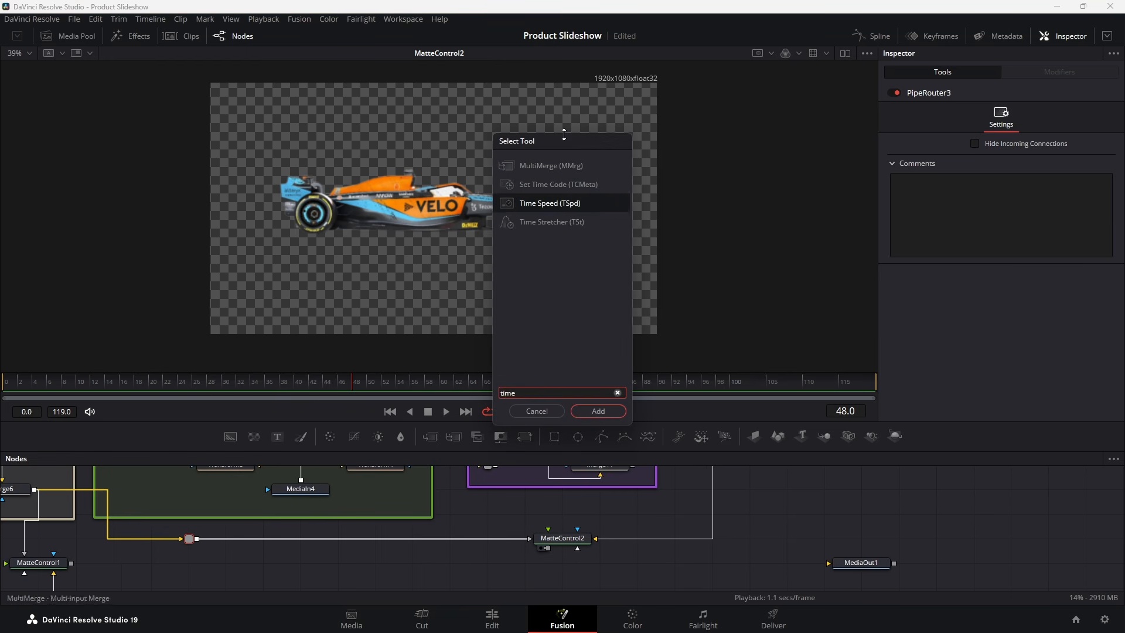
pyautogui.click(551, 222)
pyautogui.click(596, 411)
pyautogui.moveTo(245, 547); pyautogui.dragTo(301, 549)
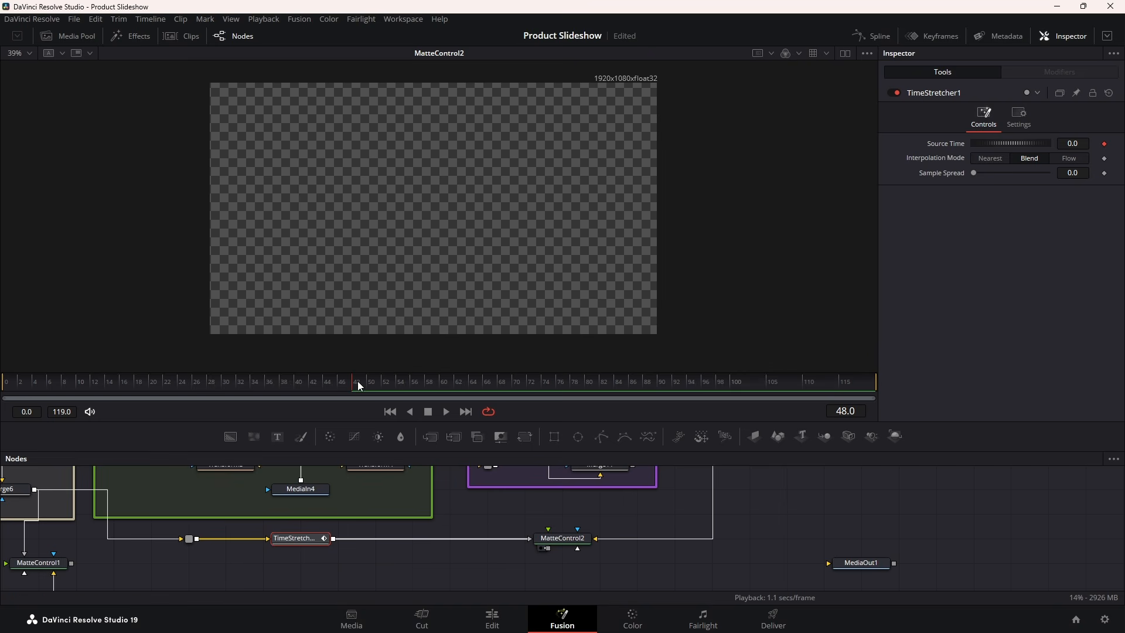
# Keyframe Source Time to 119 at frame 100, play back the retime, and save the project
pyautogui.moveTo(678, 387); pyautogui.dragTo(775, 387)
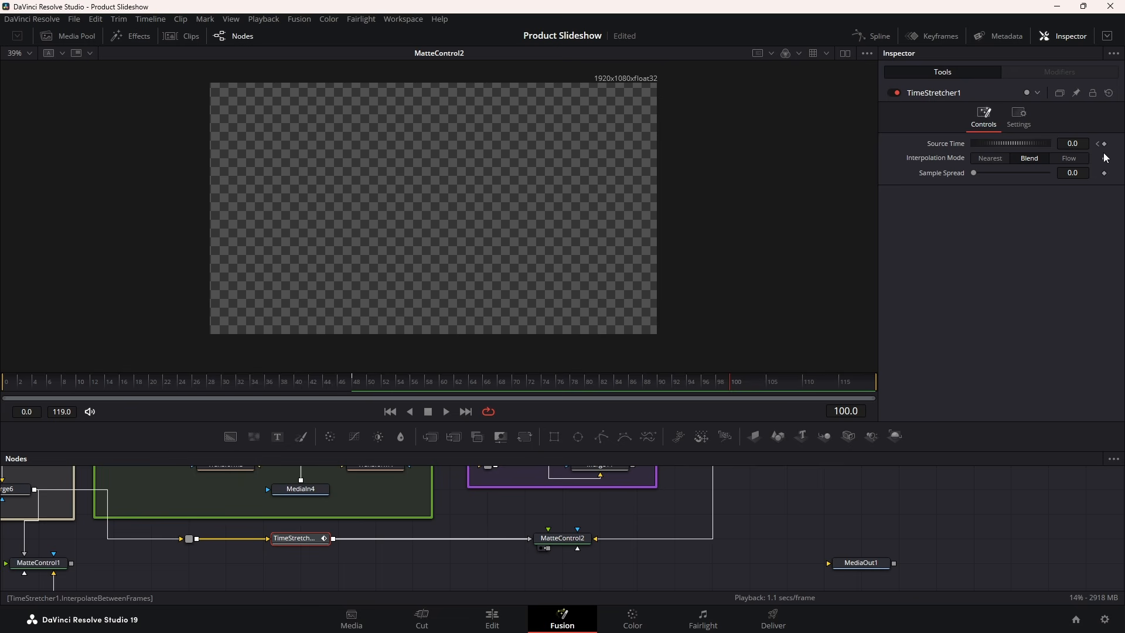
pyautogui.click(1070, 143)
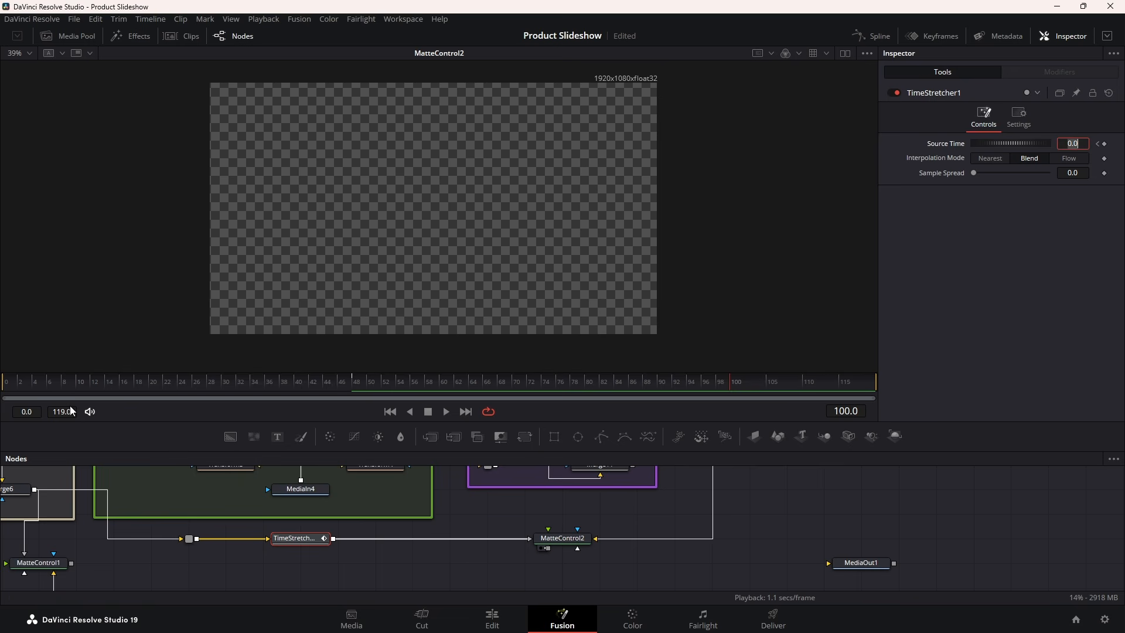
pyautogui.write('119')
pyautogui.press('Tab')
pyautogui.click(363, 381)
pyautogui.press('space')
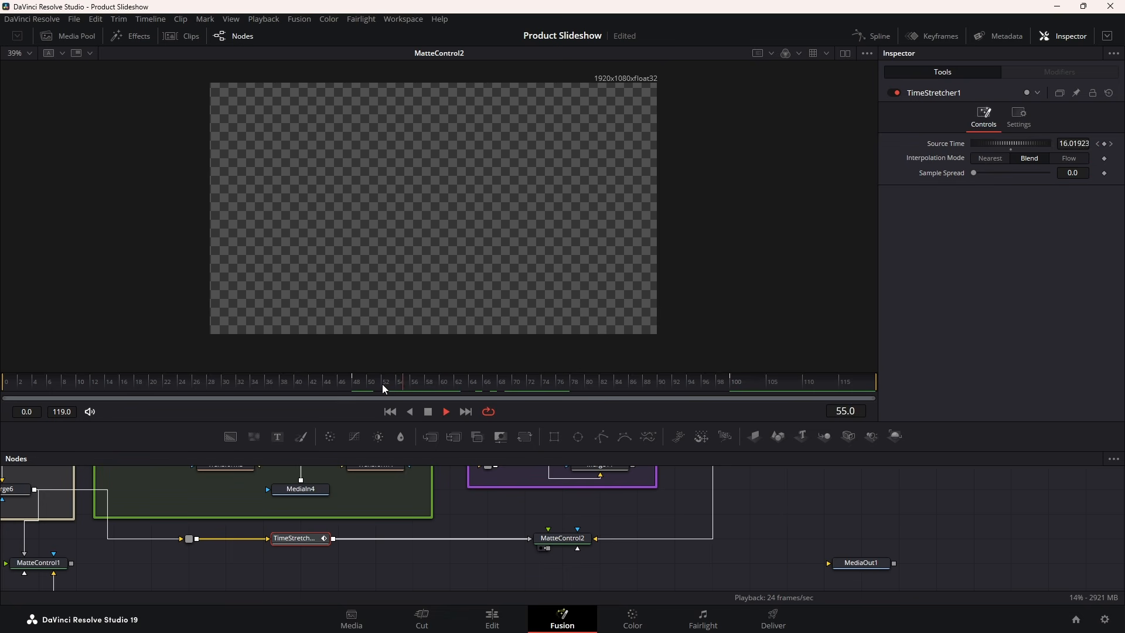
pyautogui.click(382, 384)
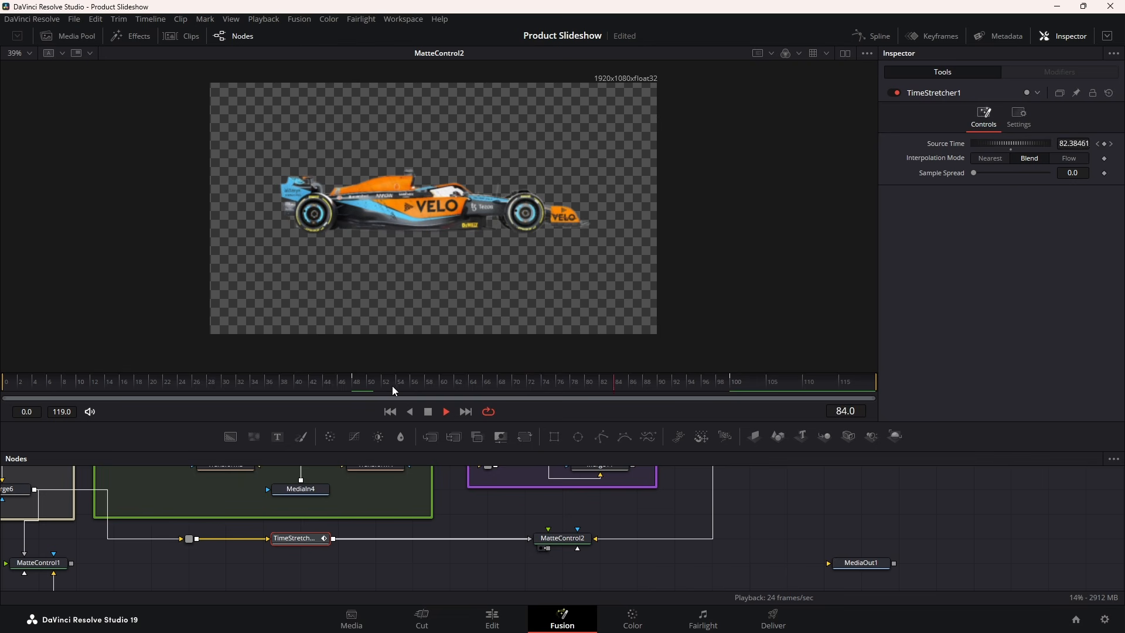
pyautogui.hotkey('ctrl', 's')
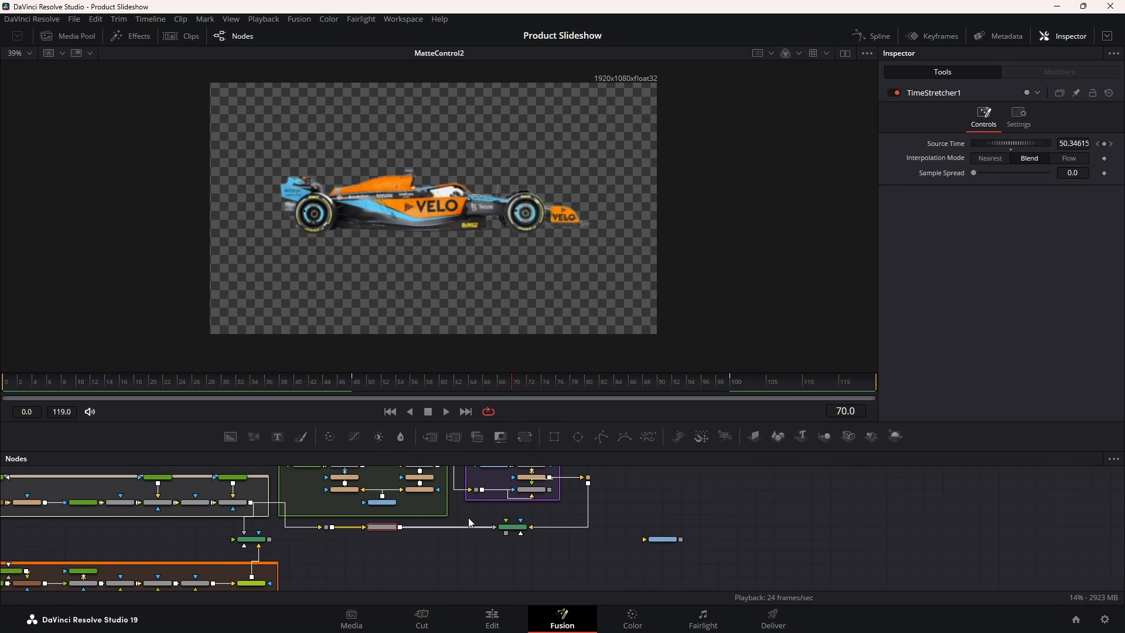
pyautogui.hscroll(5, 465, 519)
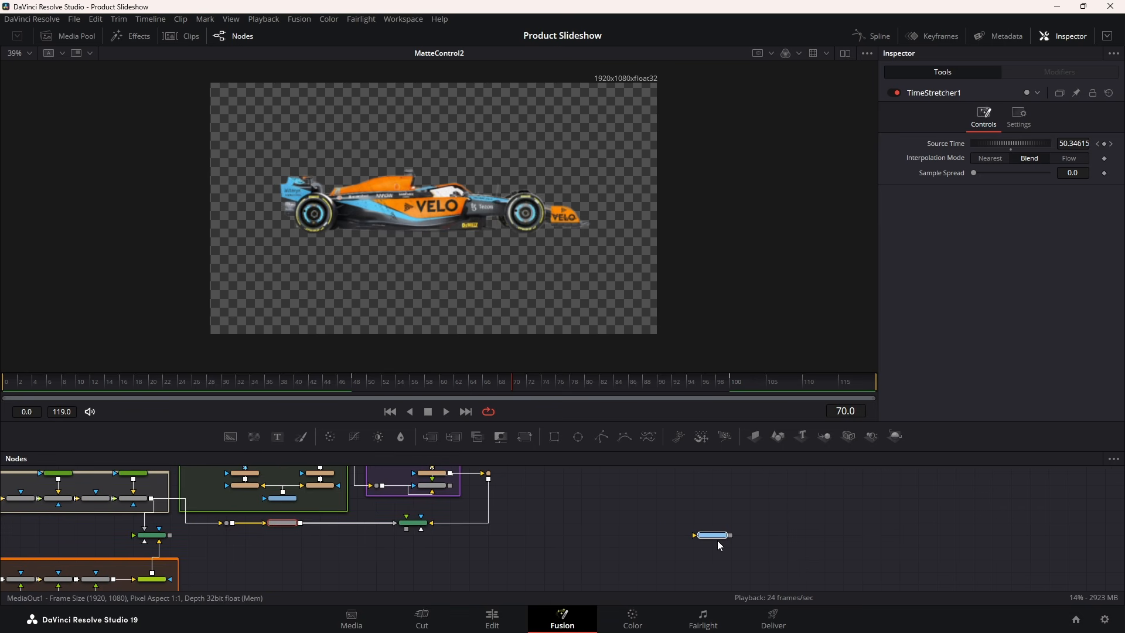
# Add three ImagePlane3D nodes and connect them into Merge3D1
pyautogui.click(719, 546)
pyautogui.moveTo(754, 435); pyautogui.dragTo(544, 523)
pyautogui.moveTo(744, 441); pyautogui.dragTo(661, 490)
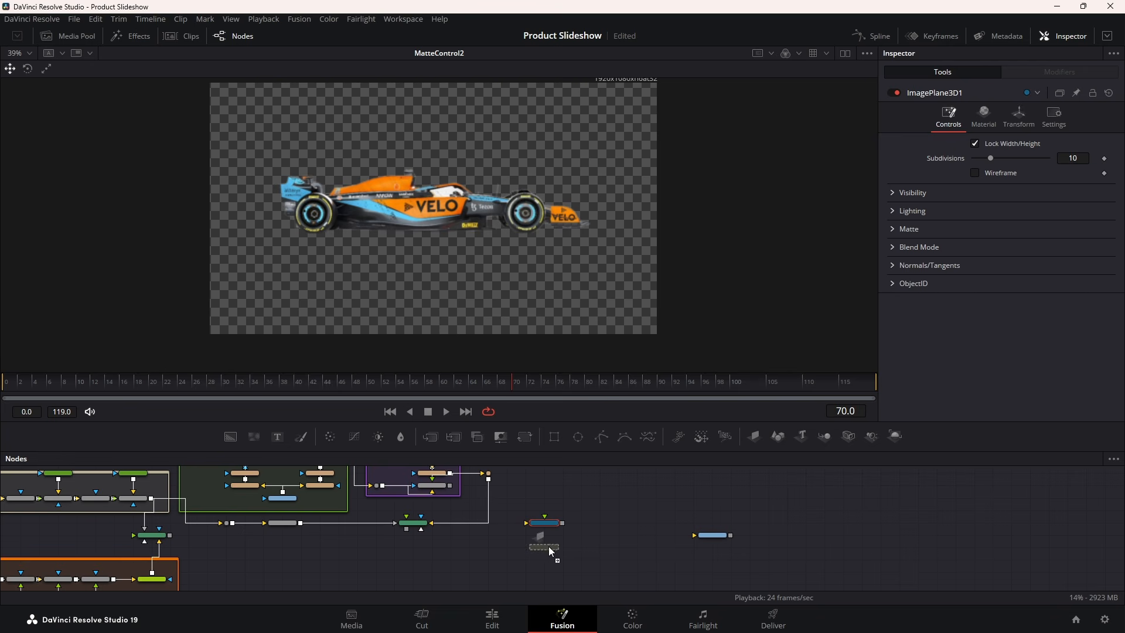
pyautogui.moveTo(757, 433); pyautogui.dragTo(544, 572)
pyautogui.moveTo(562, 517); pyautogui.dragTo(606, 535)
pyautogui.scroll(2, 578, 549)
# Add Camera3D1 into Merge3D1, then route Merge3D1 through Renderer3D1 into MediaOut1
pyautogui.moveTo(785, 441)
pyautogui.mouseDown()
pyautogui.moveTo(841, 437)
pyautogui.moveTo(815, 446)
pyautogui.mouseUp()
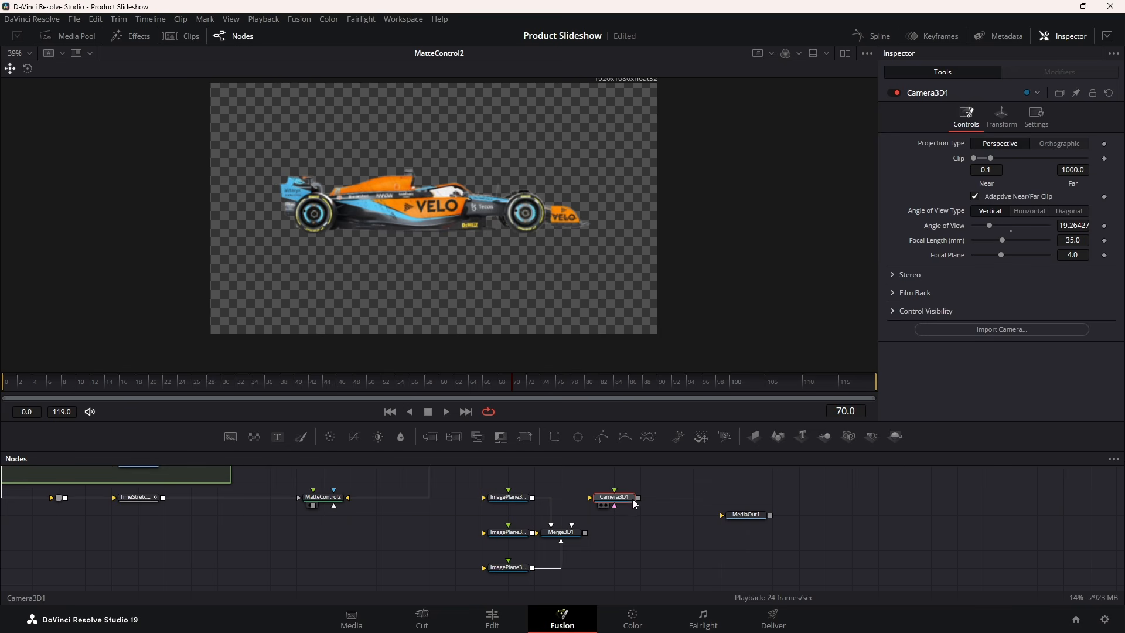
pyautogui.moveTo(638, 497); pyautogui.dragTo(577, 533)
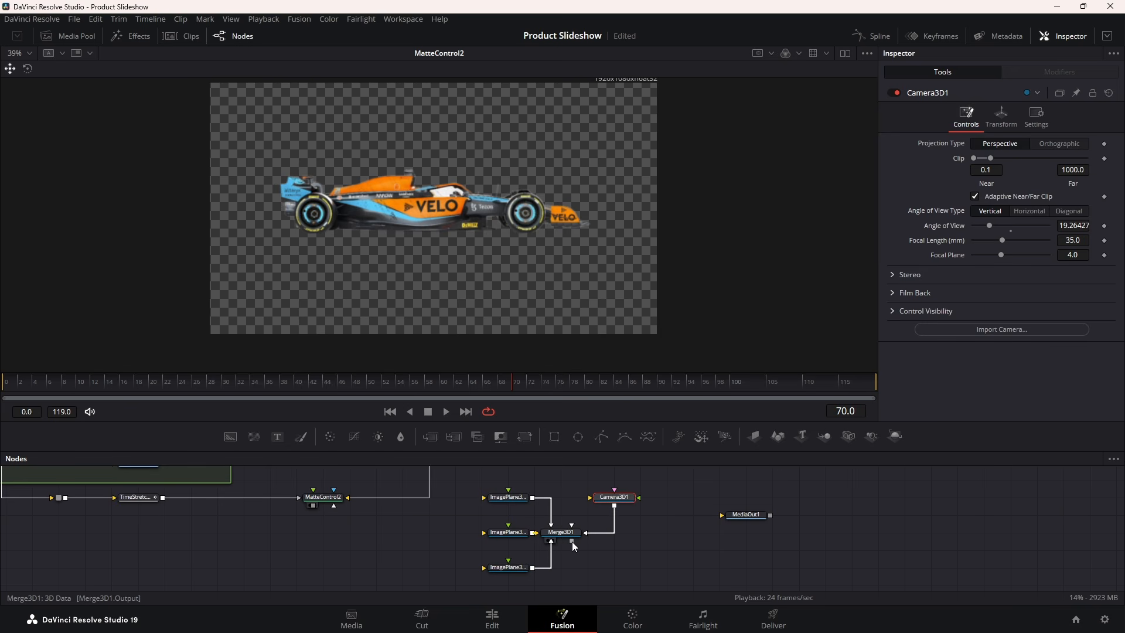
pyautogui.moveTo(894, 436); pyautogui.dragTo(780, 482)
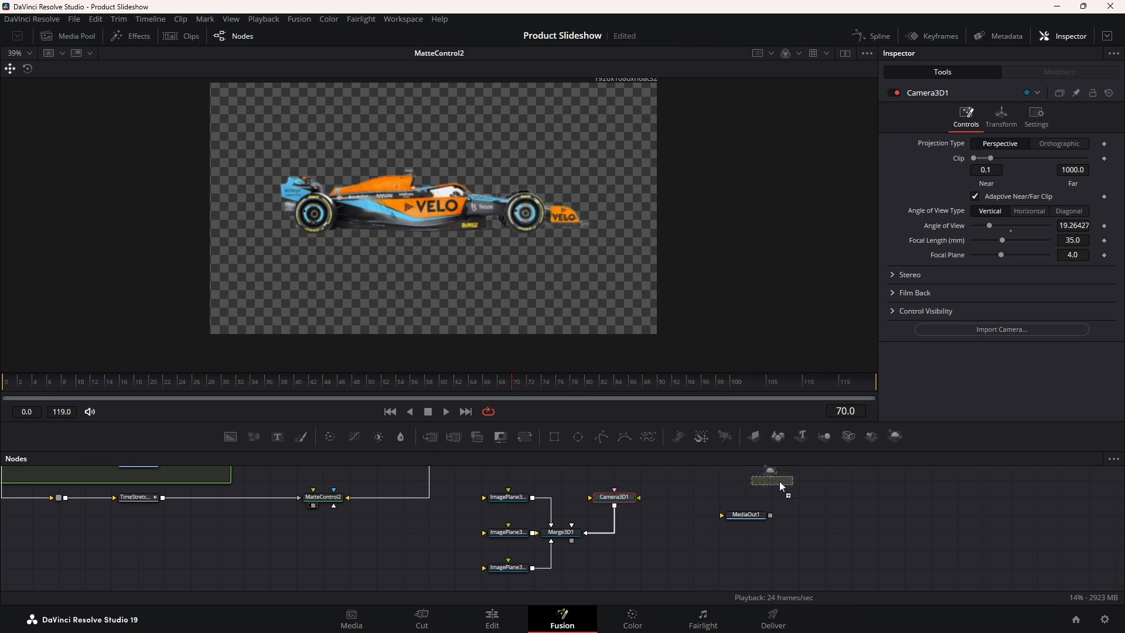
pyautogui.moveTo(648, 535); pyautogui.dragTo(648, 534)
pyautogui.moveTo(580, 542); pyautogui.dragTo(745, 513)
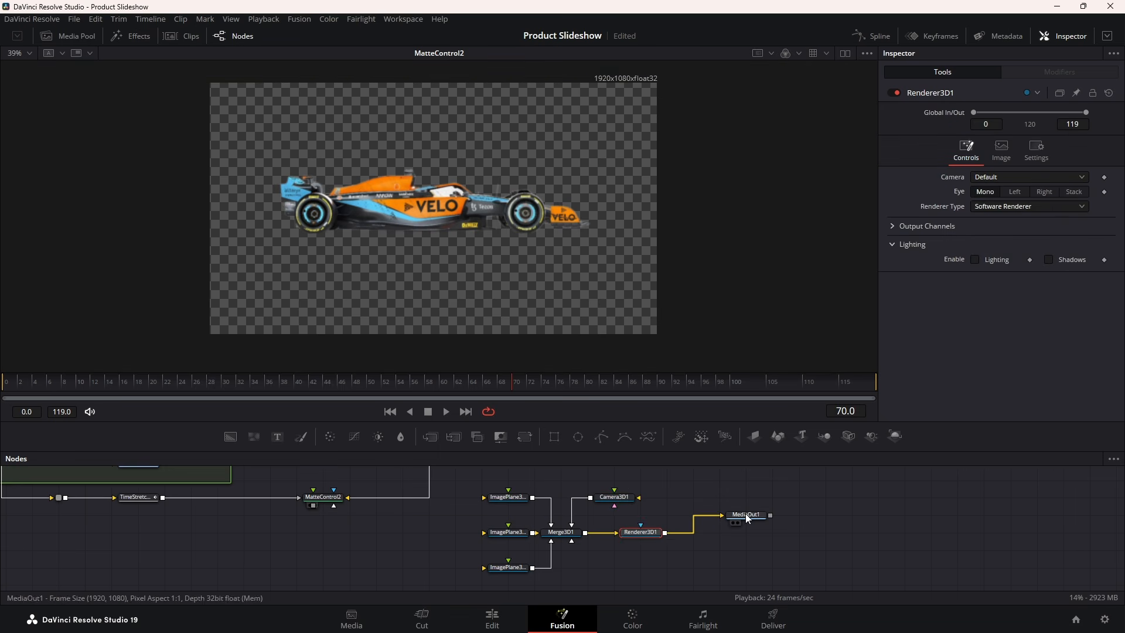
# Connect the car matte output to ImagePlane3D2's material input
pyautogui.moveTo(327, 550); pyautogui.dragTo(574, 550)
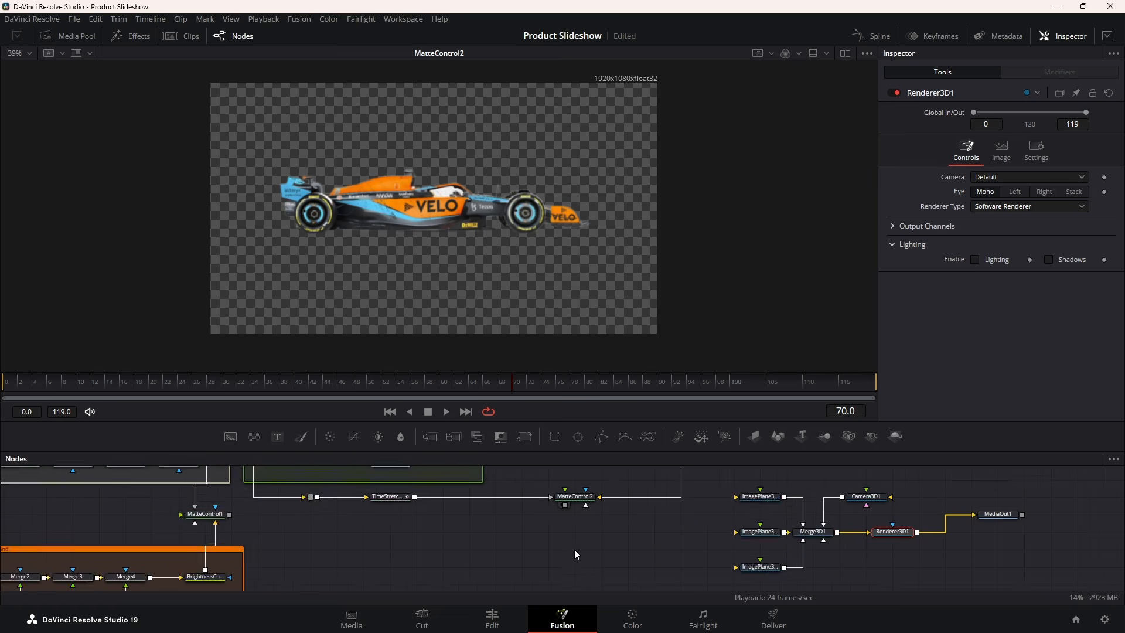
pyautogui.scroll(-2, 574, 551)
pyautogui.moveTo(331, 525); pyautogui.dragTo(698, 565)
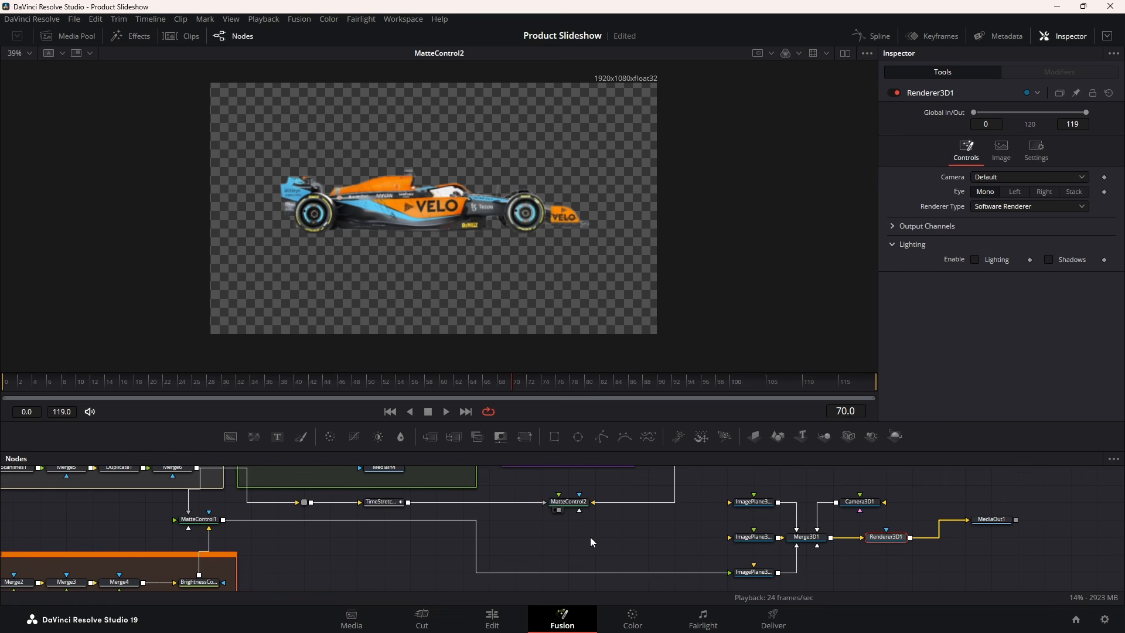
pyautogui.scroll(2, 590, 536)
pyautogui.moveTo(604, 541); pyautogui.dragTo(665, 561)
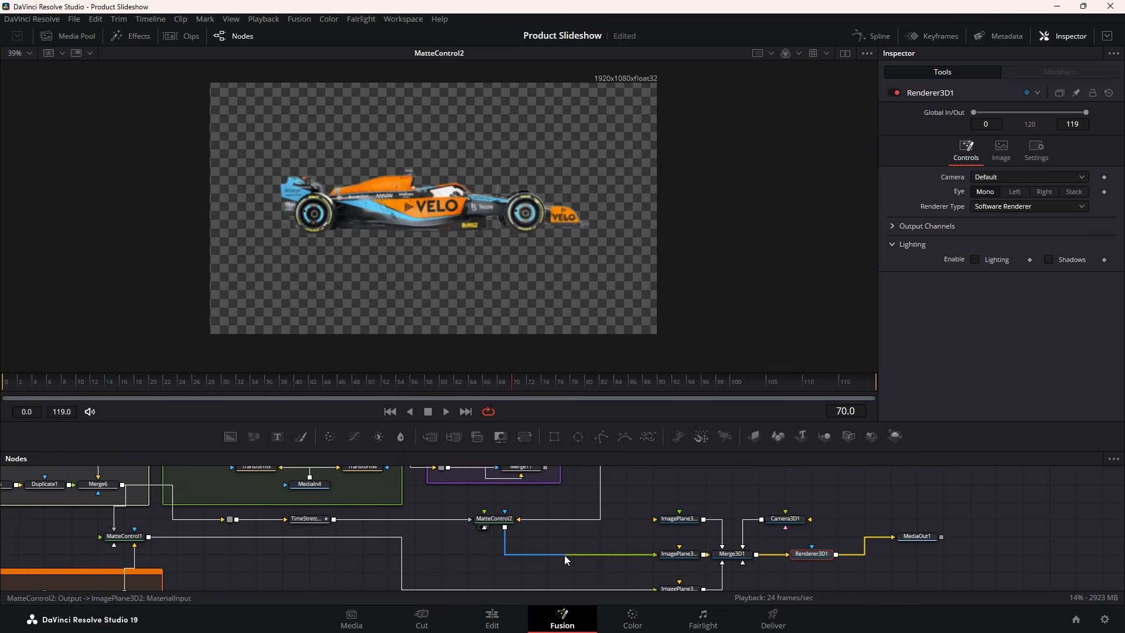
# Link Merge11 to ImagePlane3D1 and add a routing point on that link
pyautogui.scroll(2, 565, 532)
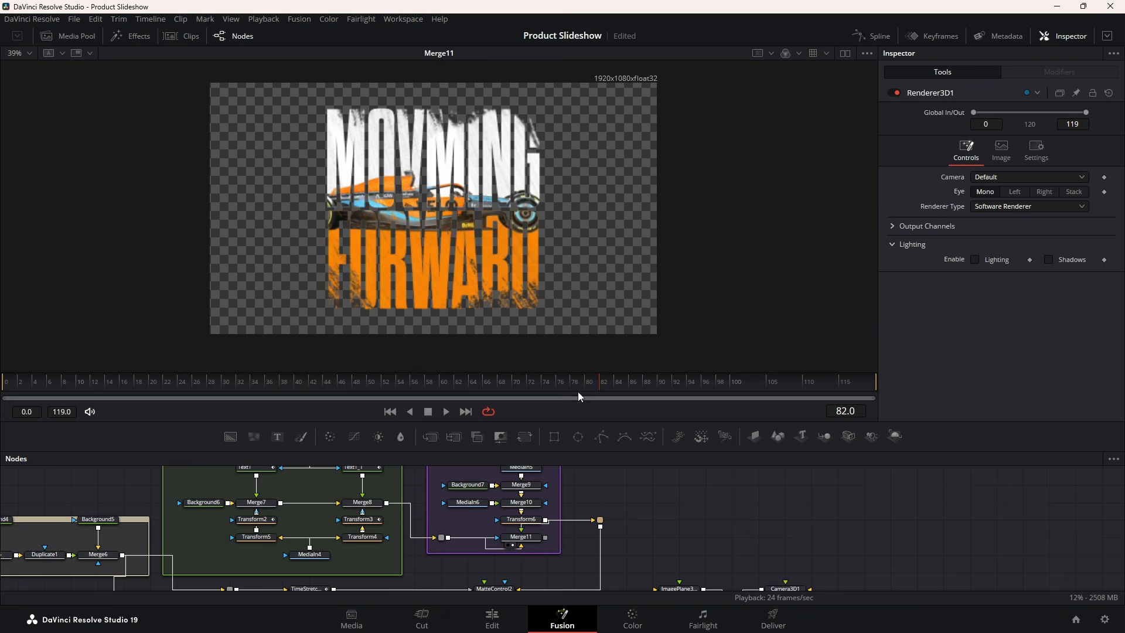
pyautogui.moveTo(578, 388)
pyautogui.mouseDown()
pyautogui.moveTo(419, 383)
pyautogui.moveTo(571, 384)
pyautogui.mouseUp()
pyautogui.scroll(-1, 597, 481)
pyautogui.scroll(-1, 598, 486)
pyautogui.scroll(2, 596, 504)
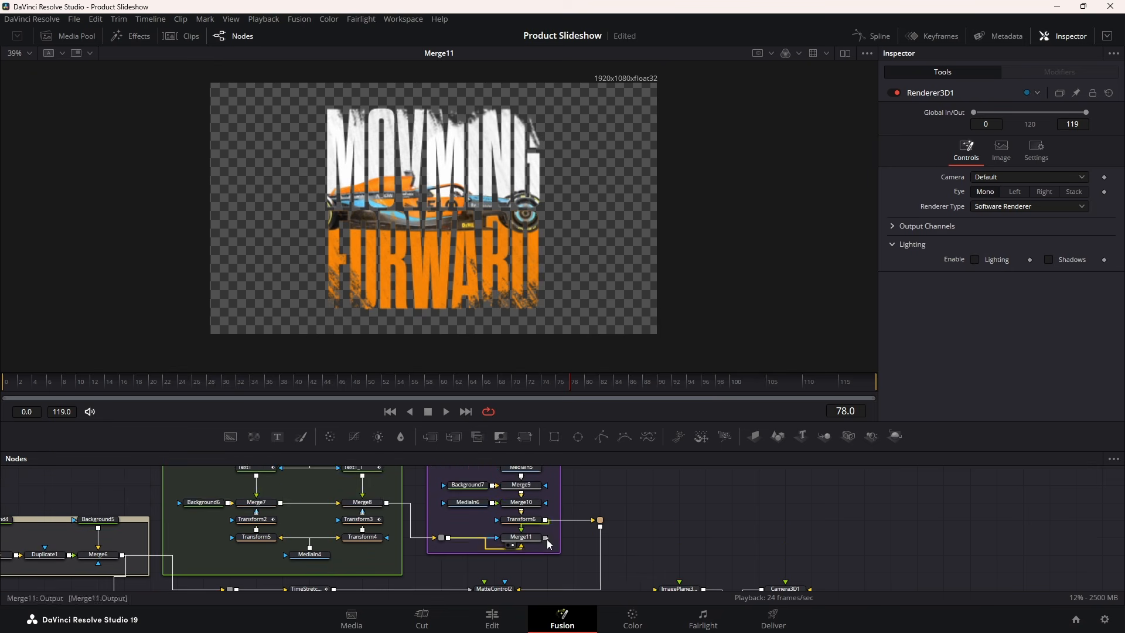
pyautogui.moveTo(546, 538); pyautogui.dragTo(660, 588)
pyautogui.scroll(-1, 647, 550)
pyautogui.keyDown('alt'); pyautogui.click(629, 554); pyautogui.keyUp('alt')
pyautogui.moveTo(630, 554); pyautogui.dragTo(523, 504)
pyautogui.click(627, 536)
pyautogui.scroll(-1, 645, 533)
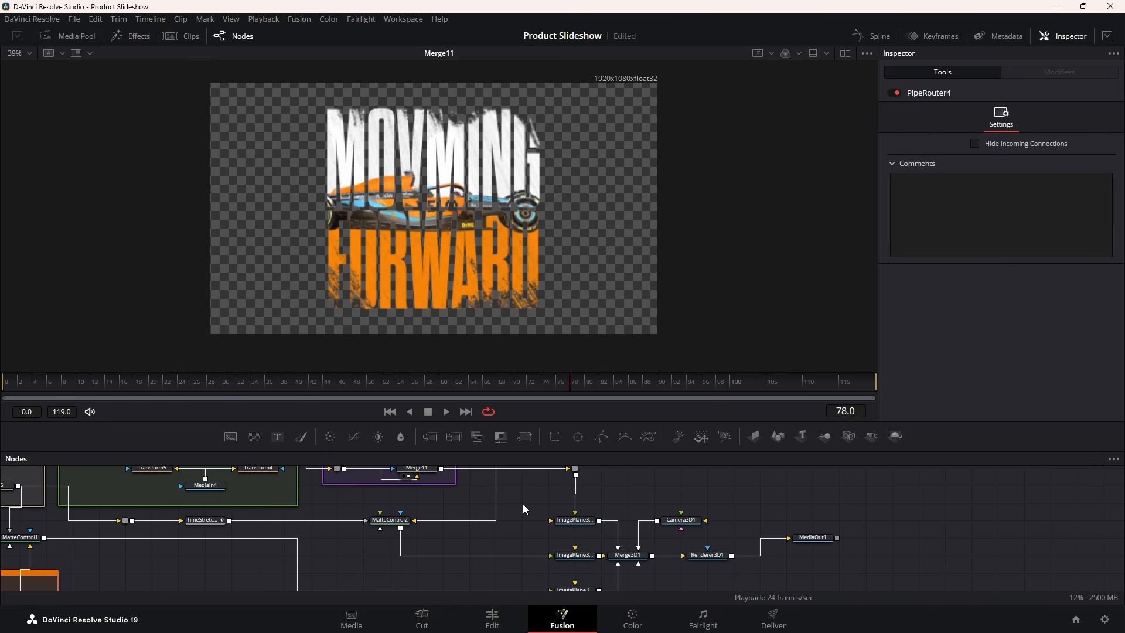
# Push Camera3D1 forward to Translation Z 1.66
pyautogui.click(675, 527)
pyautogui.click(1013, 121)
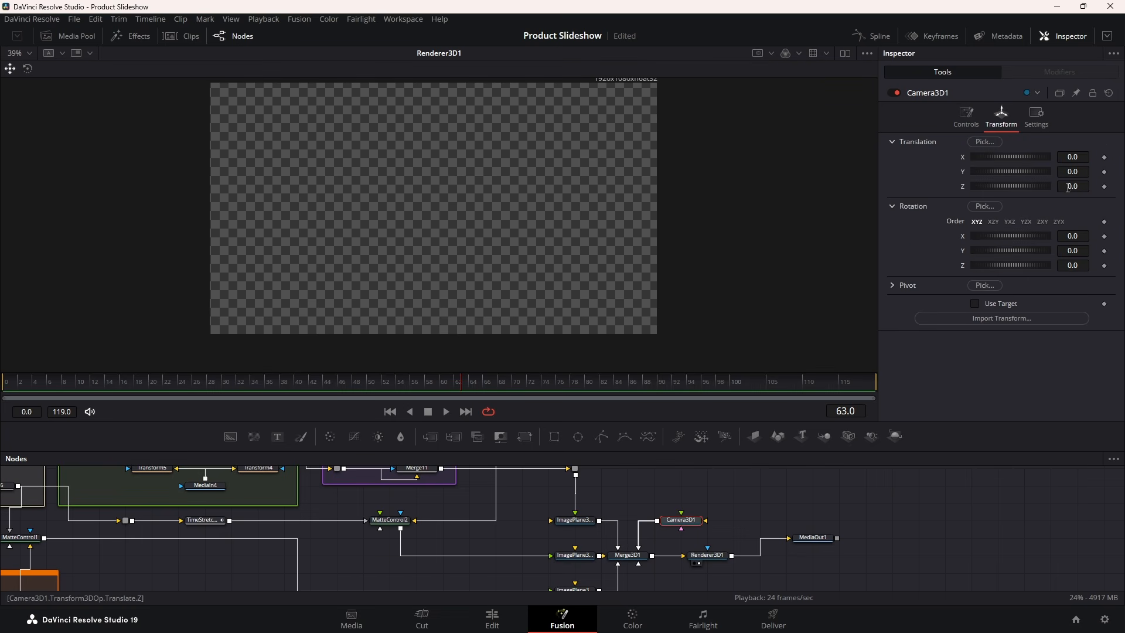
pyautogui.moveTo(1035, 186); pyautogui.dragTo(1066, 188)
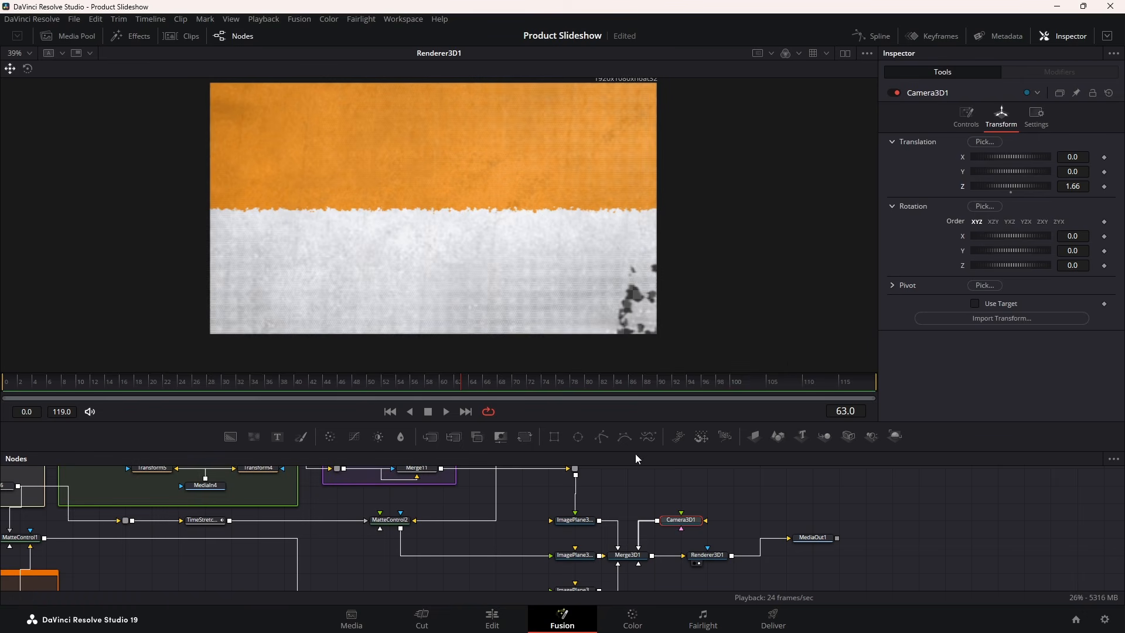
# In the Merge3D1 view, move the car and title planes forward along Z off the background
pyautogui.click(615, 564)
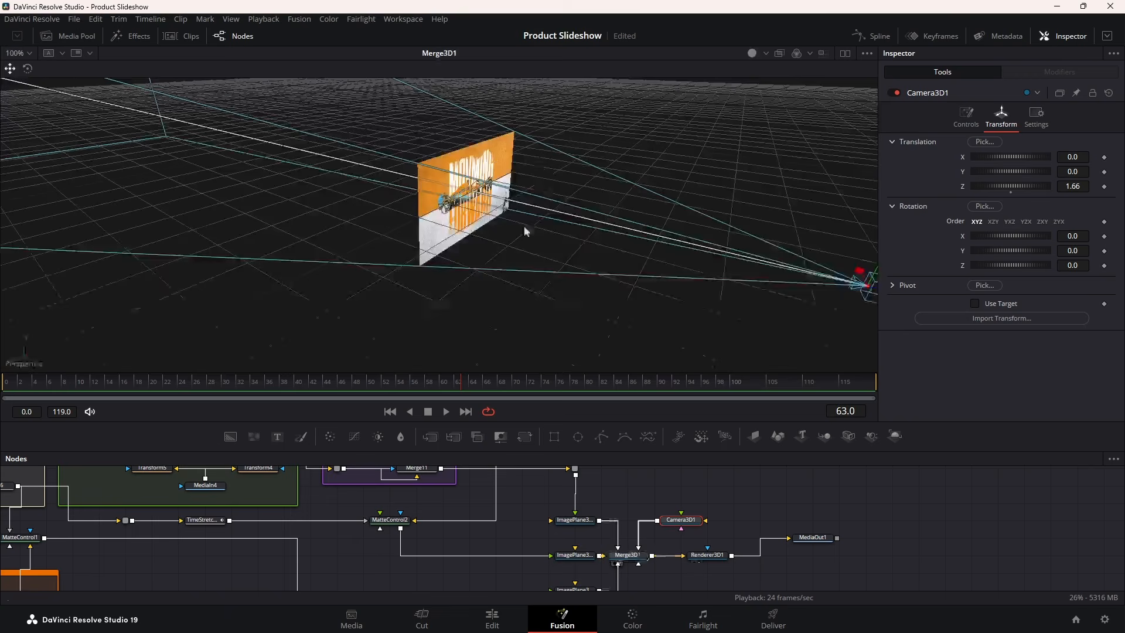
pyautogui.moveTo(437, 382); pyautogui.dragTo(414, 382)
pyautogui.click(576, 556)
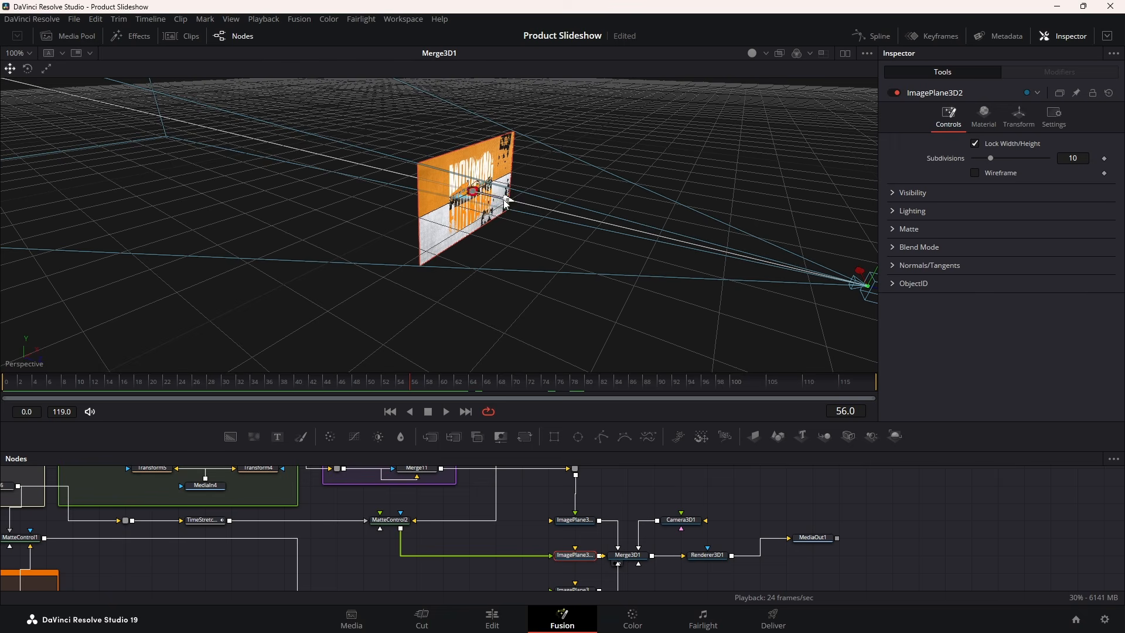
pyautogui.moveTo(503, 198); pyautogui.dragTo(639, 232)
pyautogui.moveTo(578, 389); pyautogui.dragTo(600, 389)
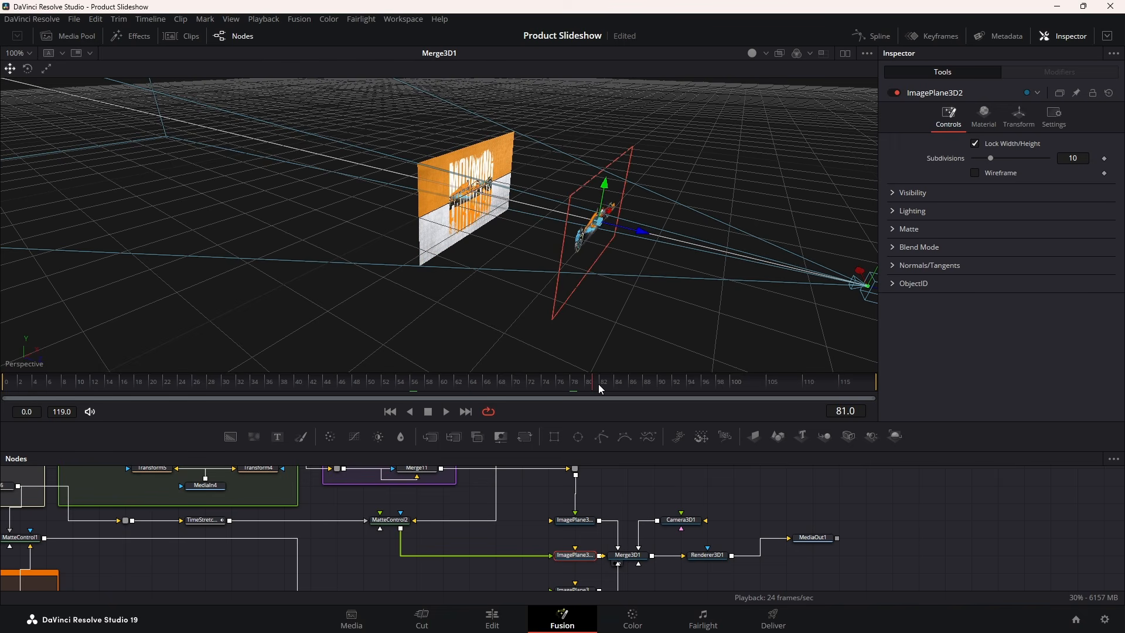
pyautogui.click(584, 519)
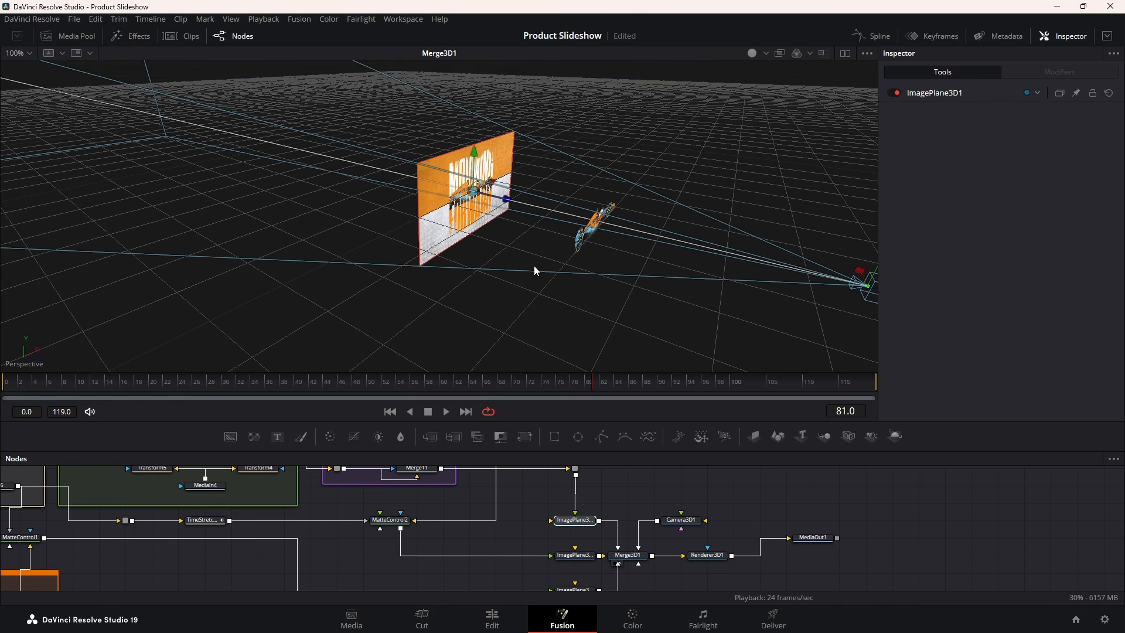
pyautogui.moveTo(509, 204); pyautogui.dragTo(653, 240)
pyautogui.click(574, 553)
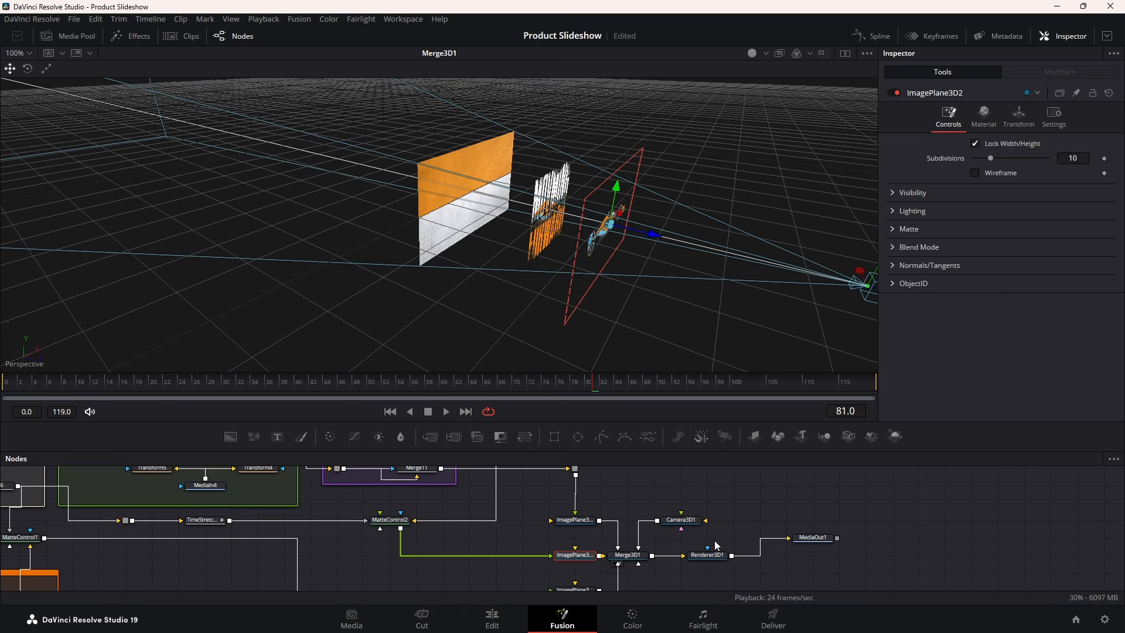
pyautogui.moveTo(714, 553); pyautogui.dragTo(600, 194)
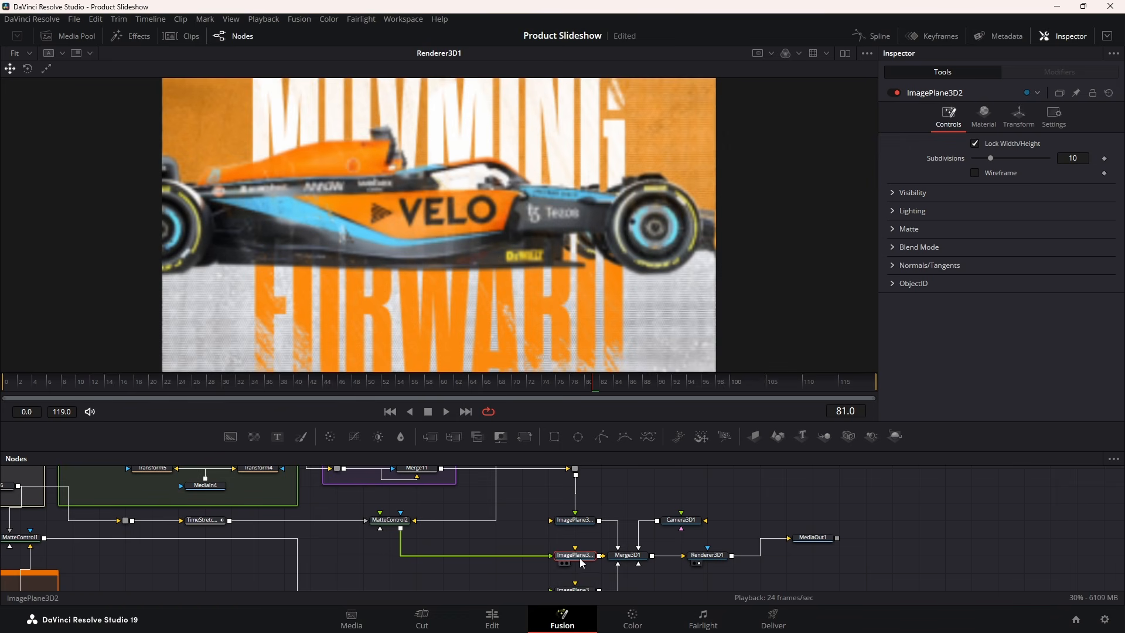
# Scale the car image plane ImagePlane3D2 down to 0.631
pyautogui.click(1020, 116)
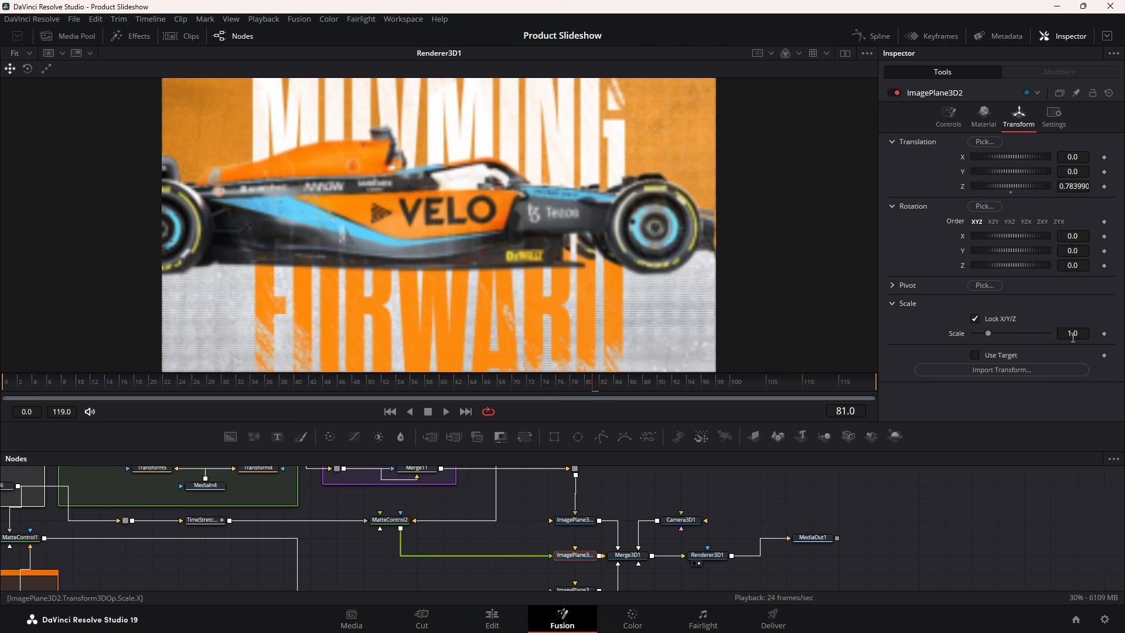
pyautogui.moveTo(989, 331); pyautogui.dragTo(980, 332)
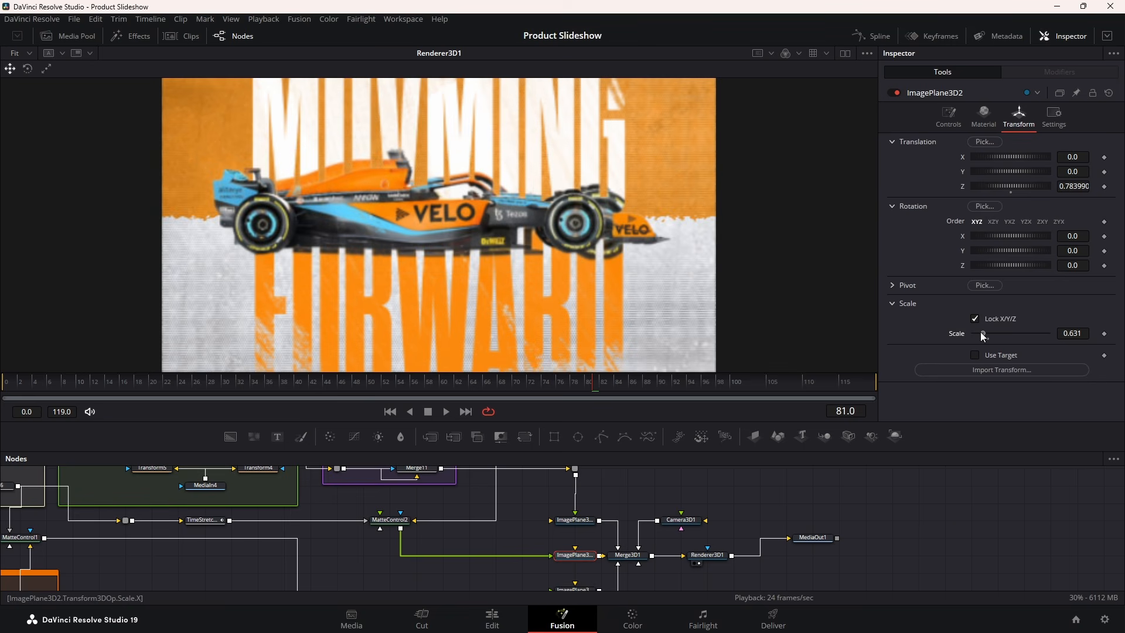
pyautogui.click(589, 522)
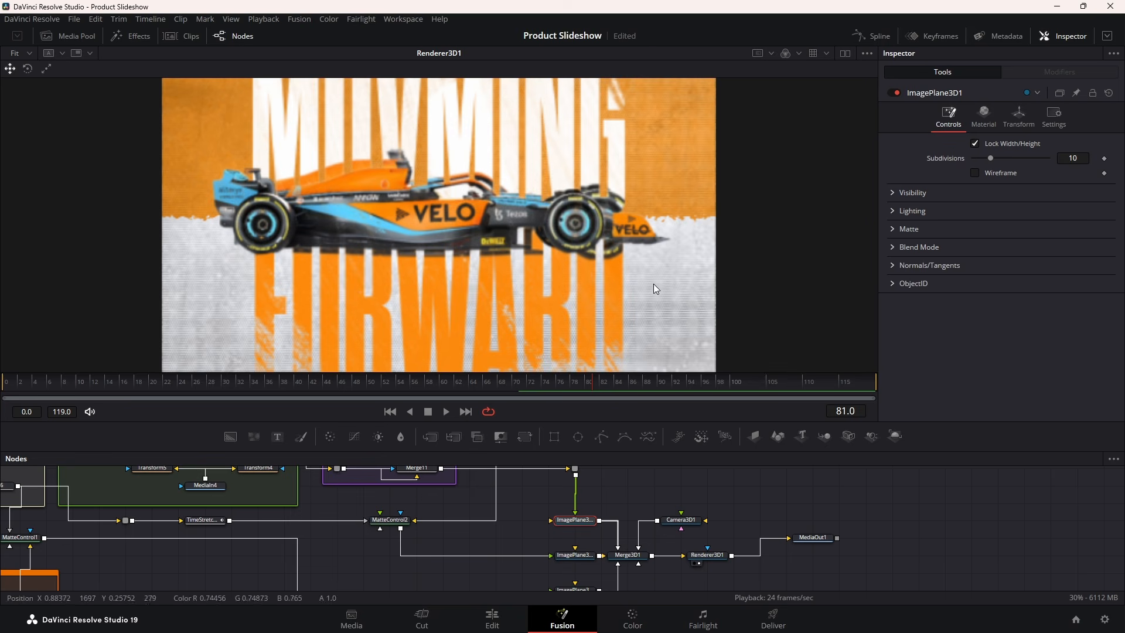
pyautogui.click(1020, 113)
# Show framing guides in the viewer and scale the title plane to about 0.696
pyautogui.rightClick(564, 184)
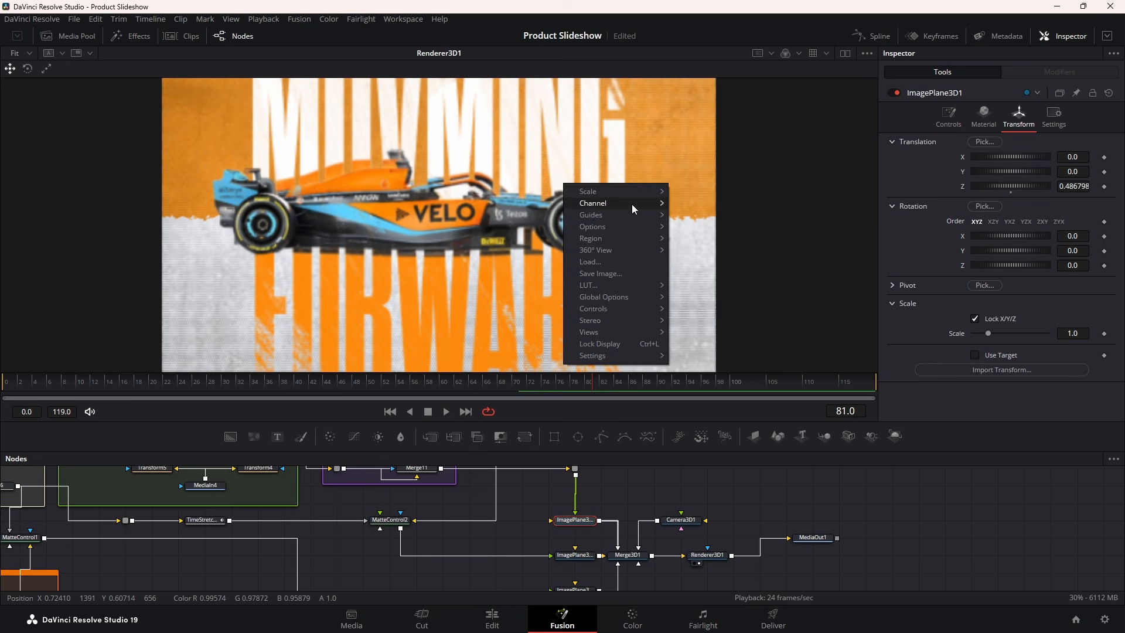
pyautogui.moveTo(614, 214)
pyautogui.click(698, 215)
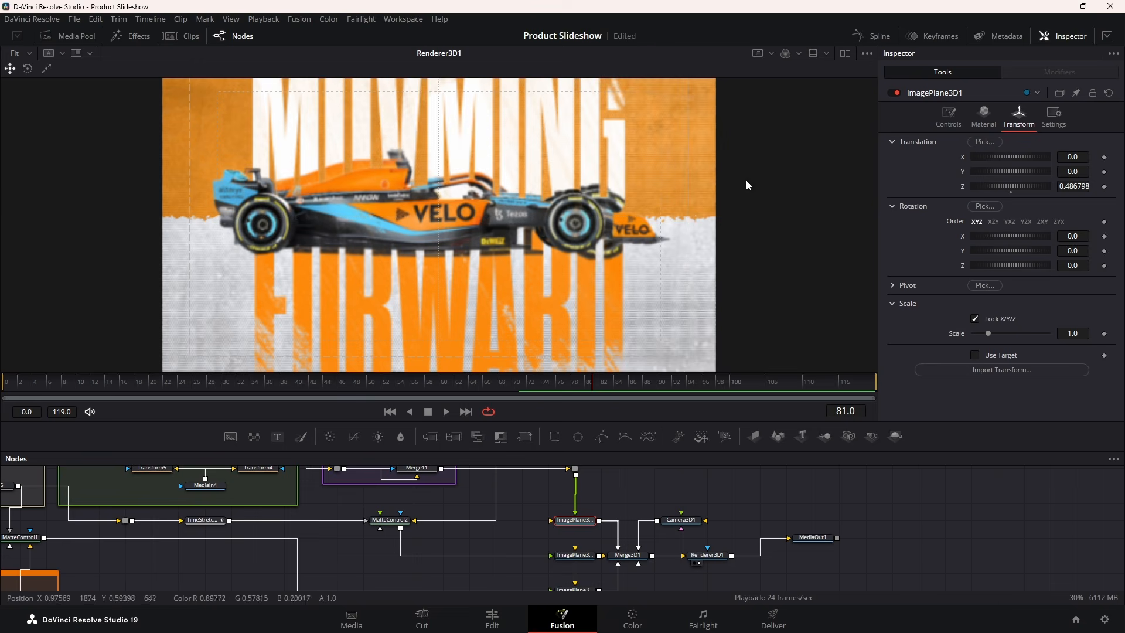
pyautogui.moveTo(993, 337); pyautogui.dragTo(983, 335)
pyautogui.scroll(-2, 591, 311)
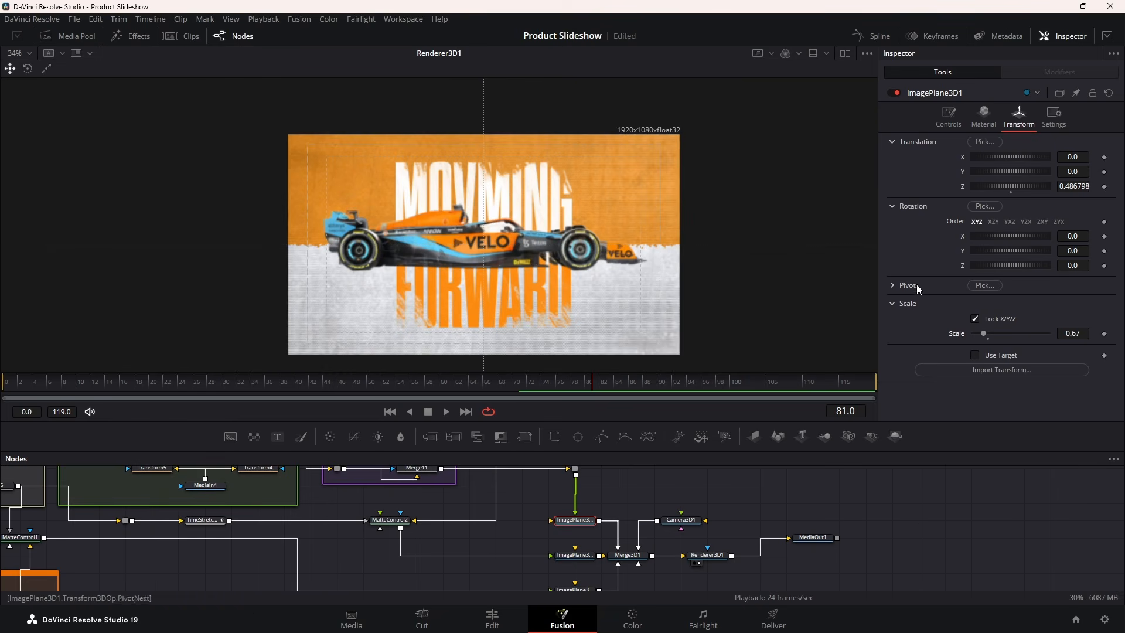
pyautogui.moveTo(1077, 331); pyautogui.dragTo(1092, 331)
pyautogui.scroll(3, 427, 154)
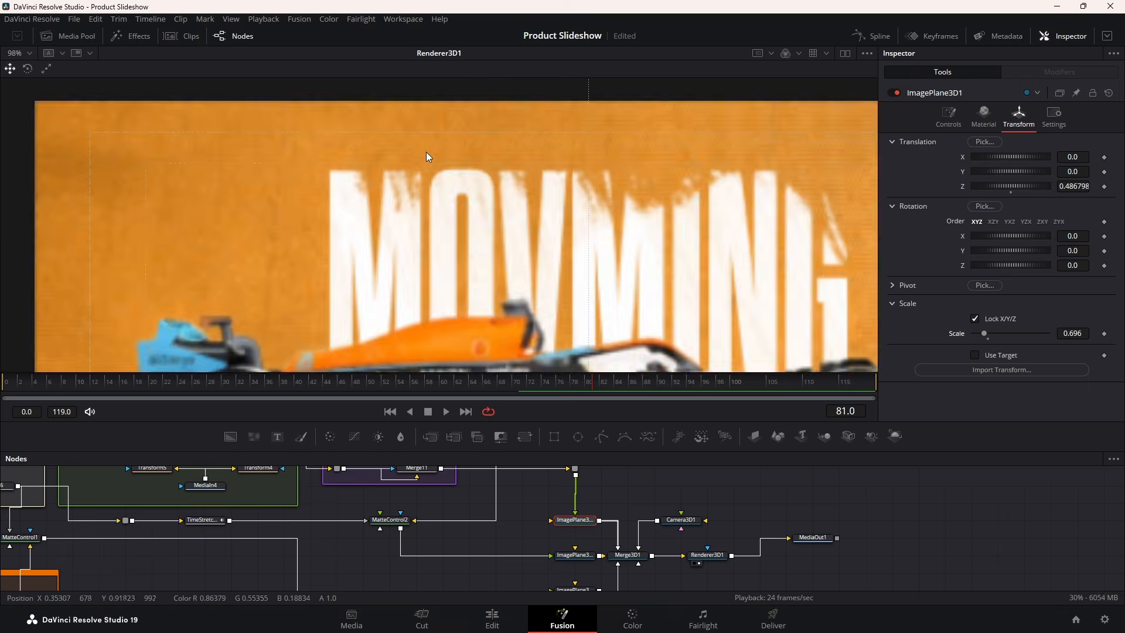
pyautogui.scroll(-2, 429, 158)
pyautogui.scroll(-1, 428, 157)
# Shrink the car plane further to 0.536 and scrub around frame 70 to review
pyautogui.click(579, 555)
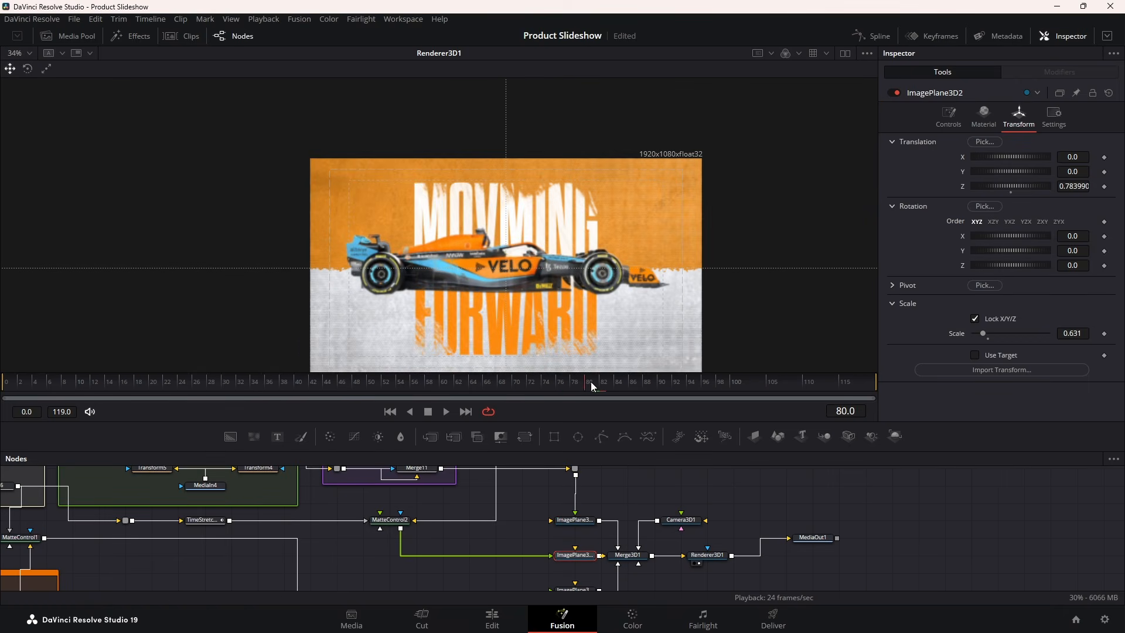
pyautogui.moveTo(673, 384); pyautogui.dragTo(485, 384)
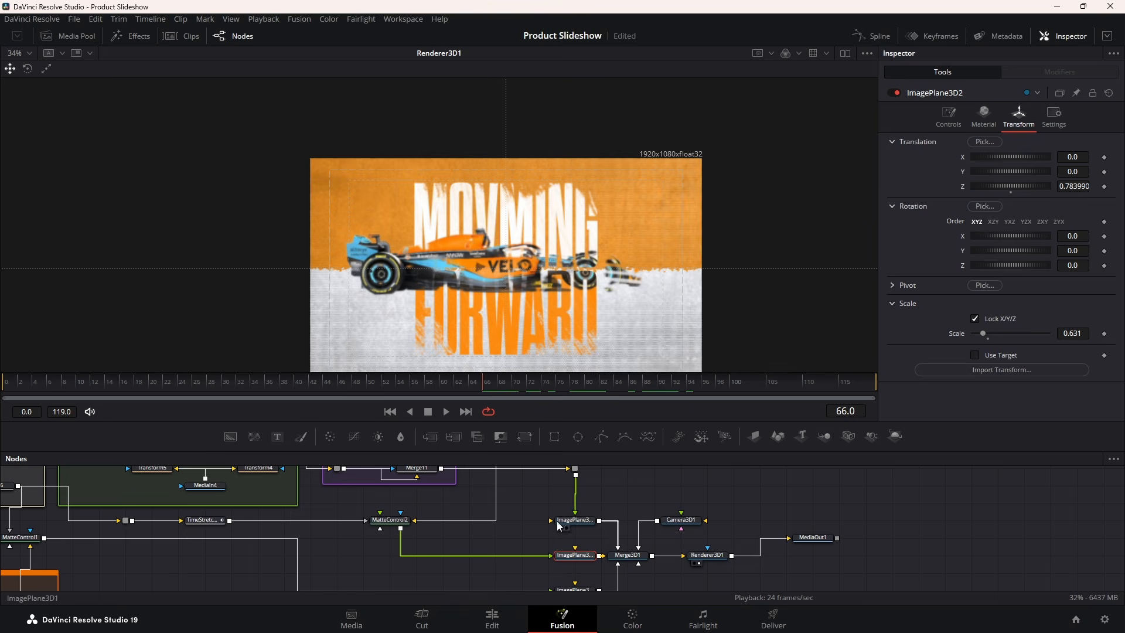
pyautogui.moveTo(1071, 333); pyautogui.dragTo(1015, 332)
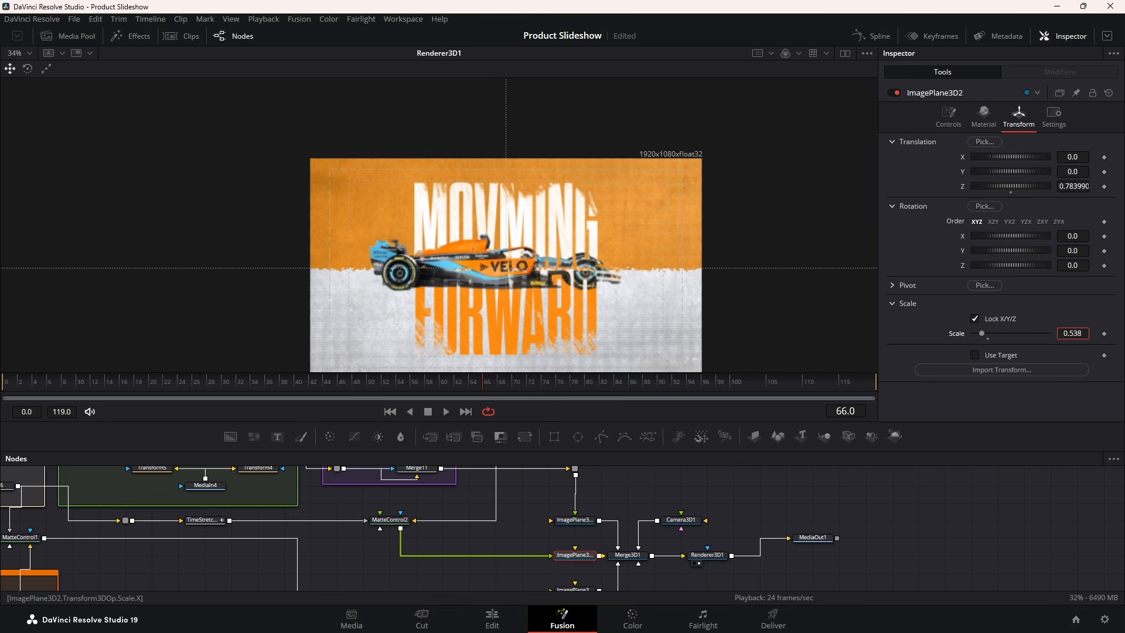
pyautogui.click(519, 385)
pyautogui.moveTo(549, 389)
pyautogui.mouseDown()
pyautogui.moveTo(417, 384)
pyautogui.moveTo(539, 385)
pyautogui.mouseUp()
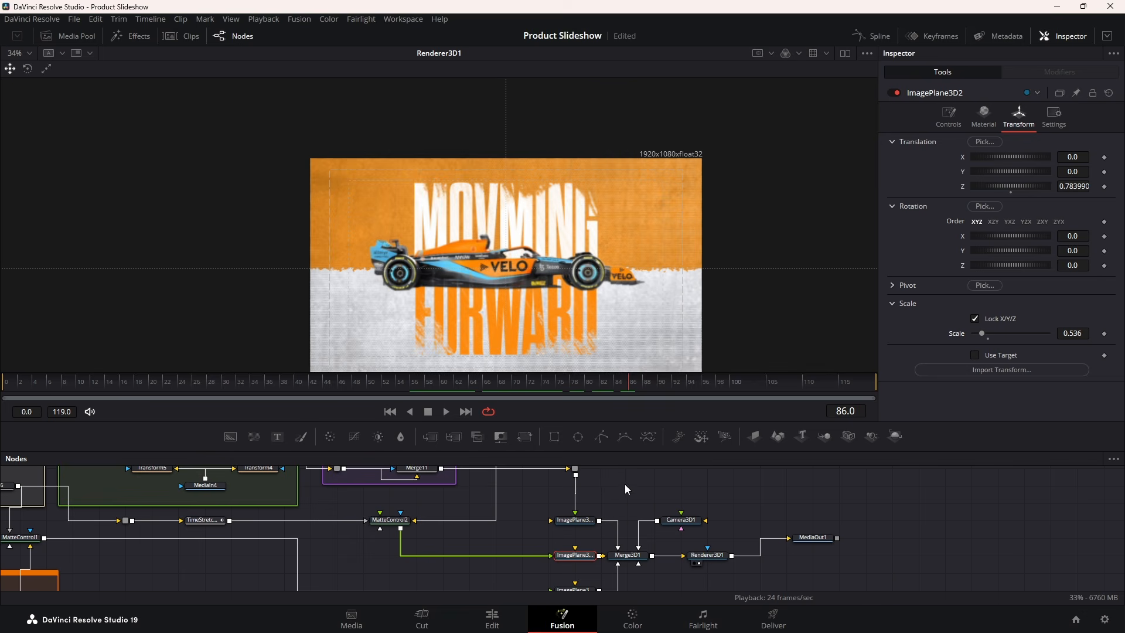
# Keyframe Camera3D1's Z translation at 1.66 on frame 83 and 0.0 on frame 0
pyautogui.click(691, 524)
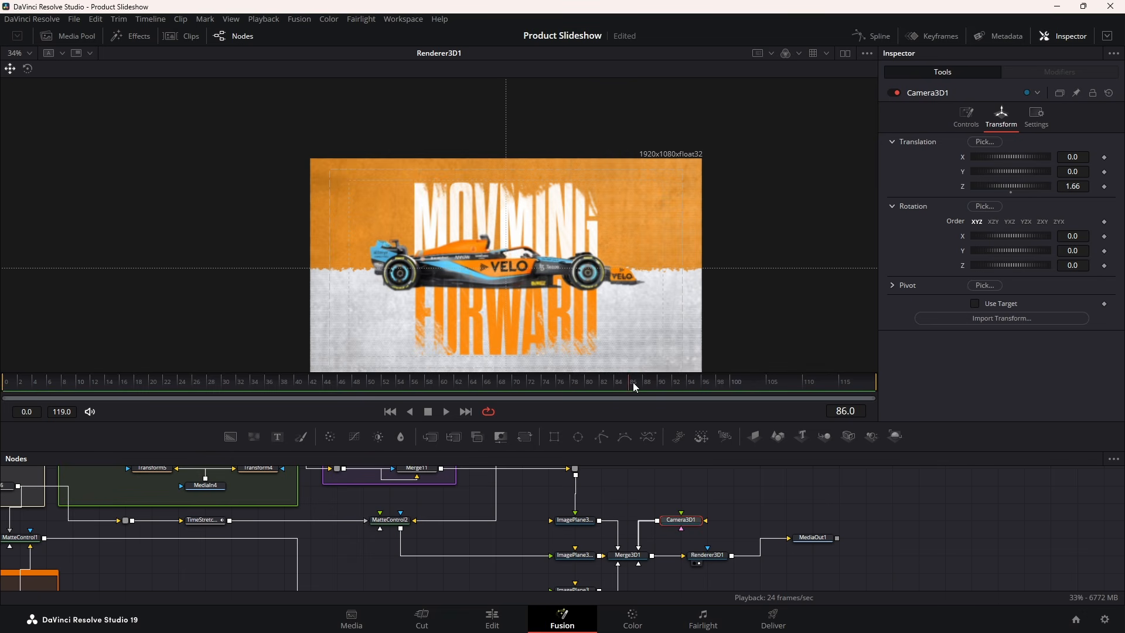
pyautogui.moveTo(533, 384); pyautogui.dragTo(599, 387)
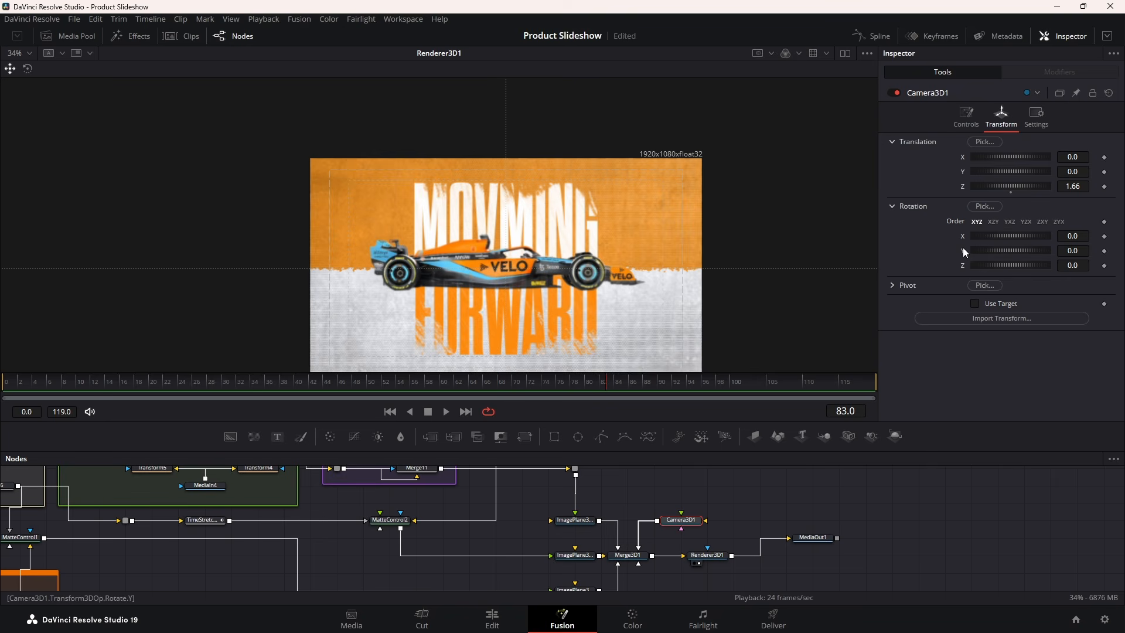
pyautogui.click(1104, 186)
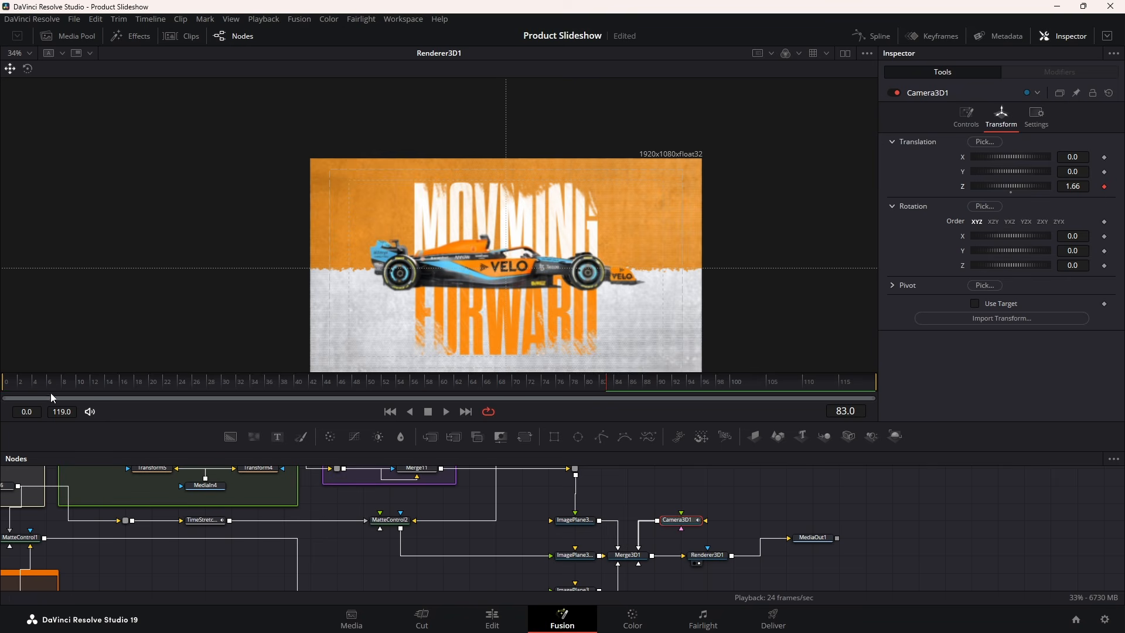
pyautogui.moveTo(50, 392); pyautogui.dragTo(5, 387)
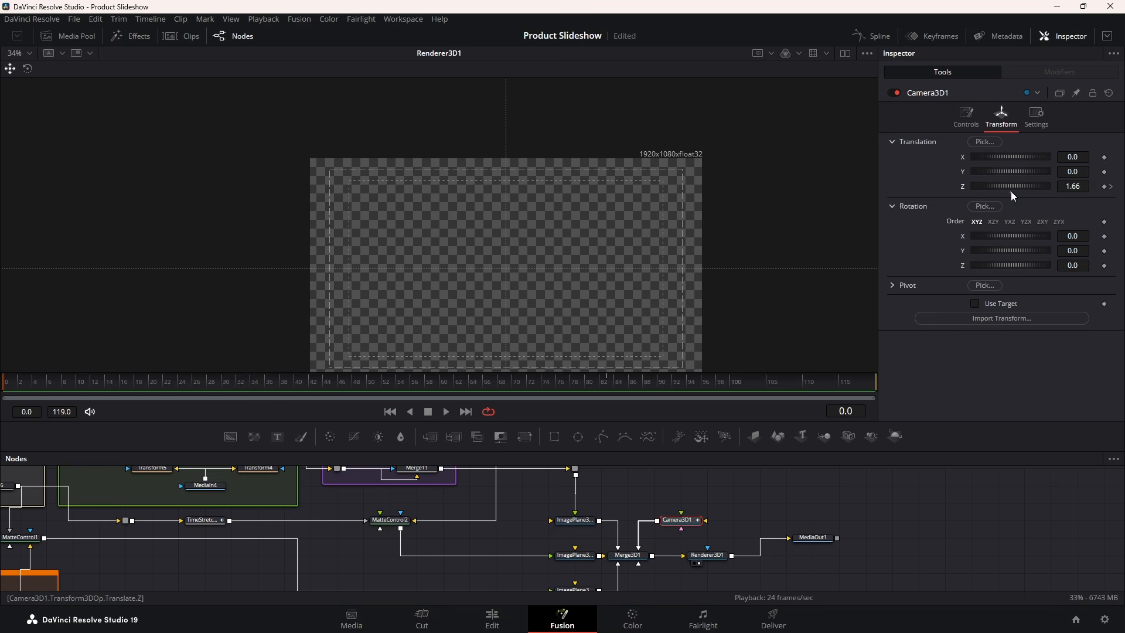
pyautogui.doubleClick(1011, 191)
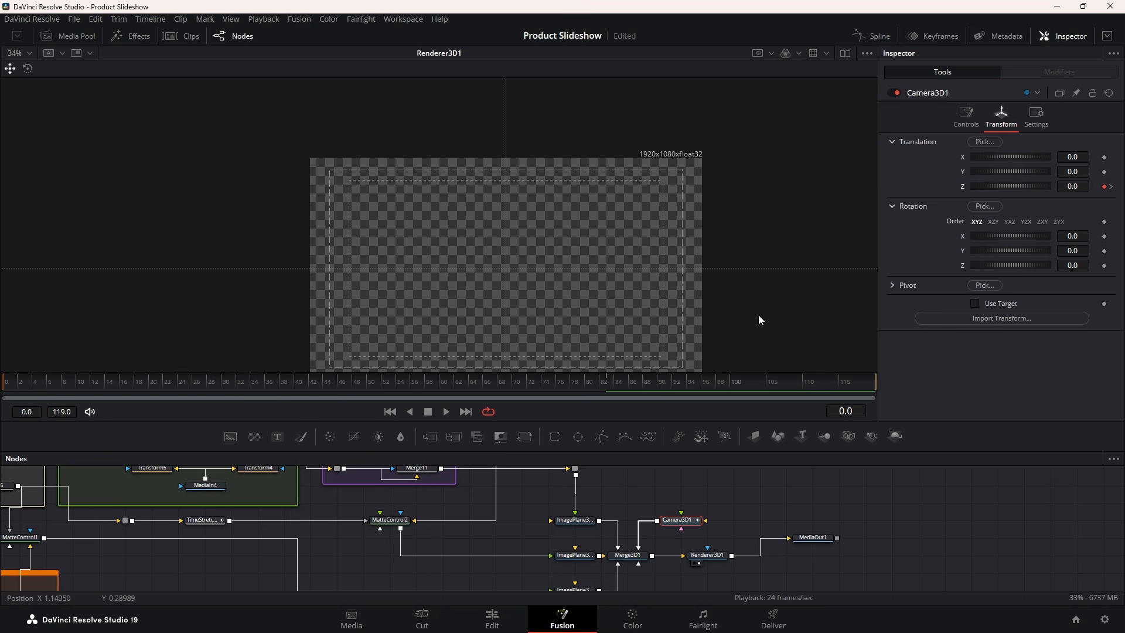
# Ease the Camera3D1 Z Offset curve, steepening its start and lengthening the settle into frame 83
pyautogui.click(869, 37)
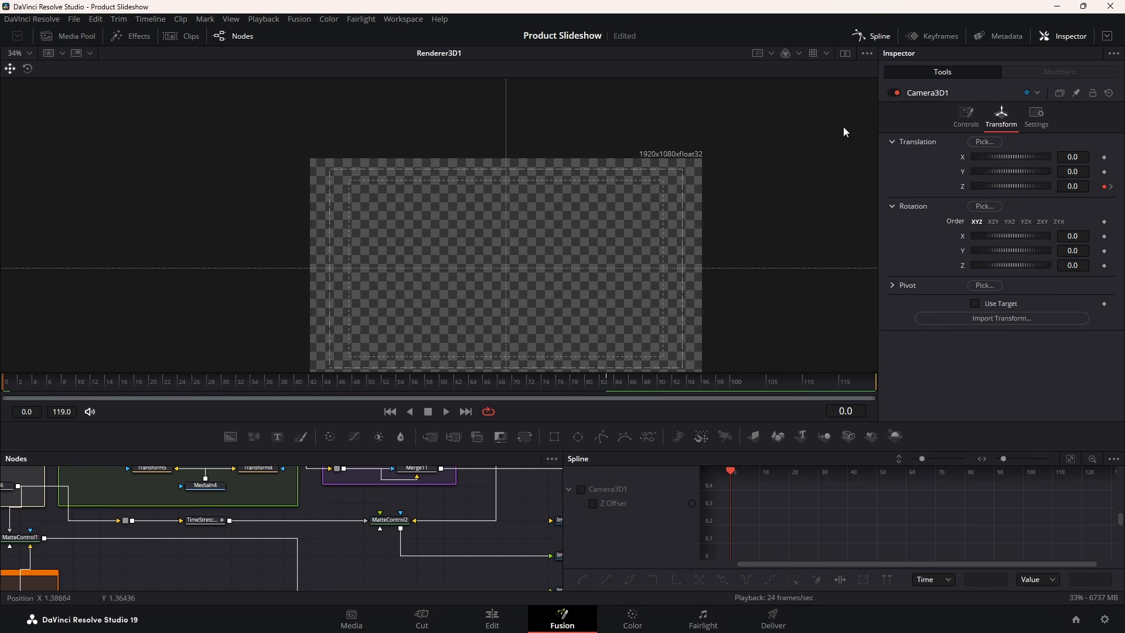
pyautogui.click(585, 488)
pyautogui.click(1070, 459)
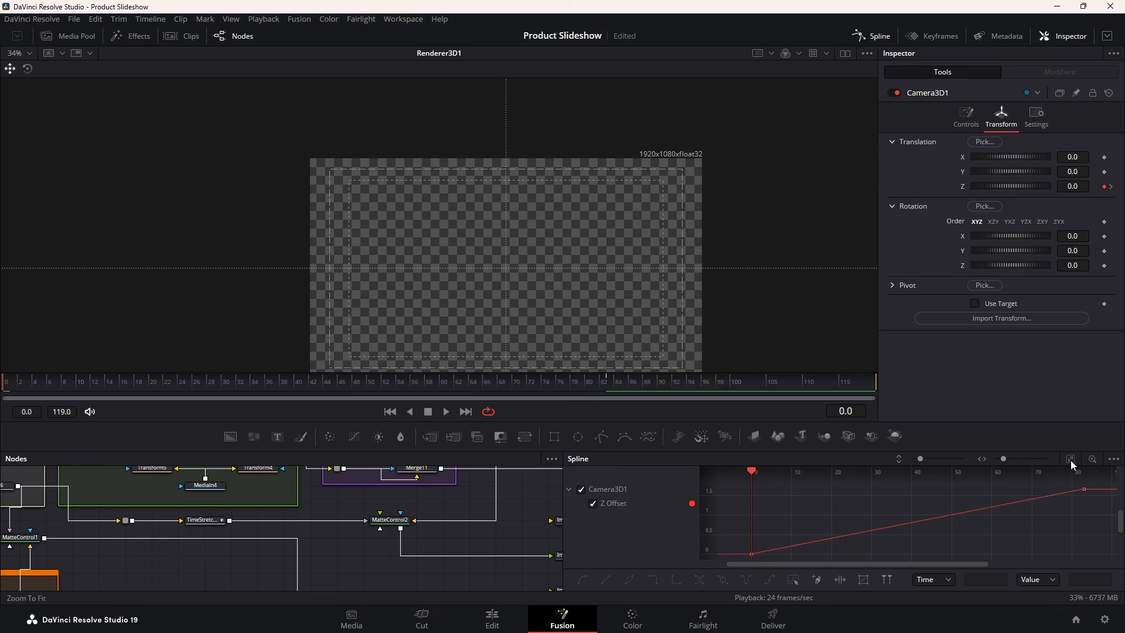
pyautogui.press('f')
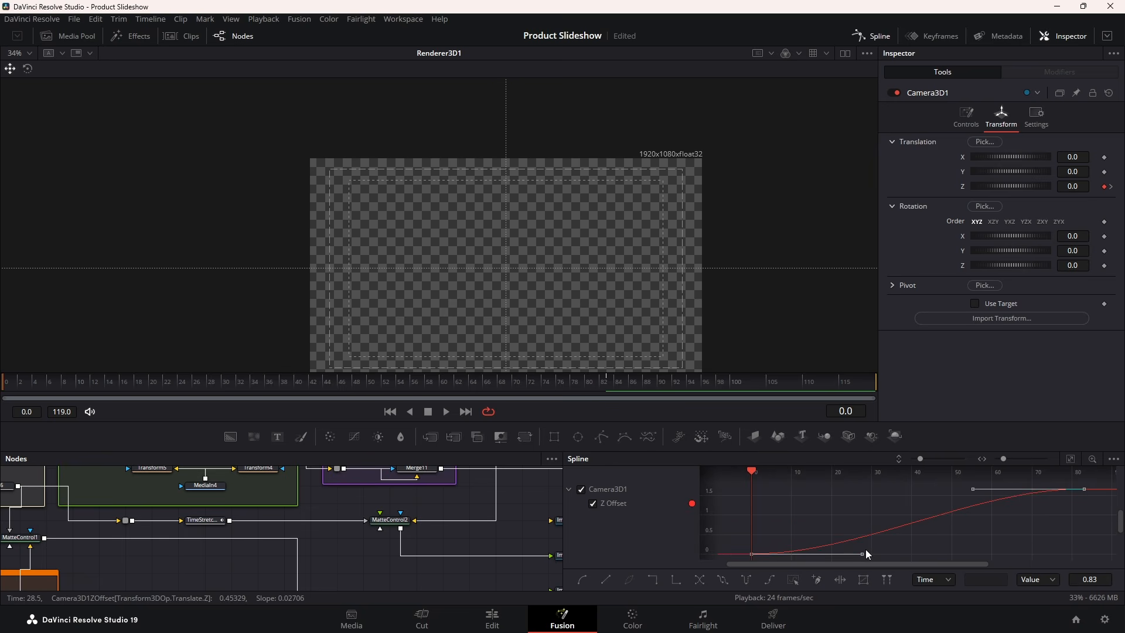
pyautogui.moveTo(861, 553); pyautogui.dragTo(807, 501)
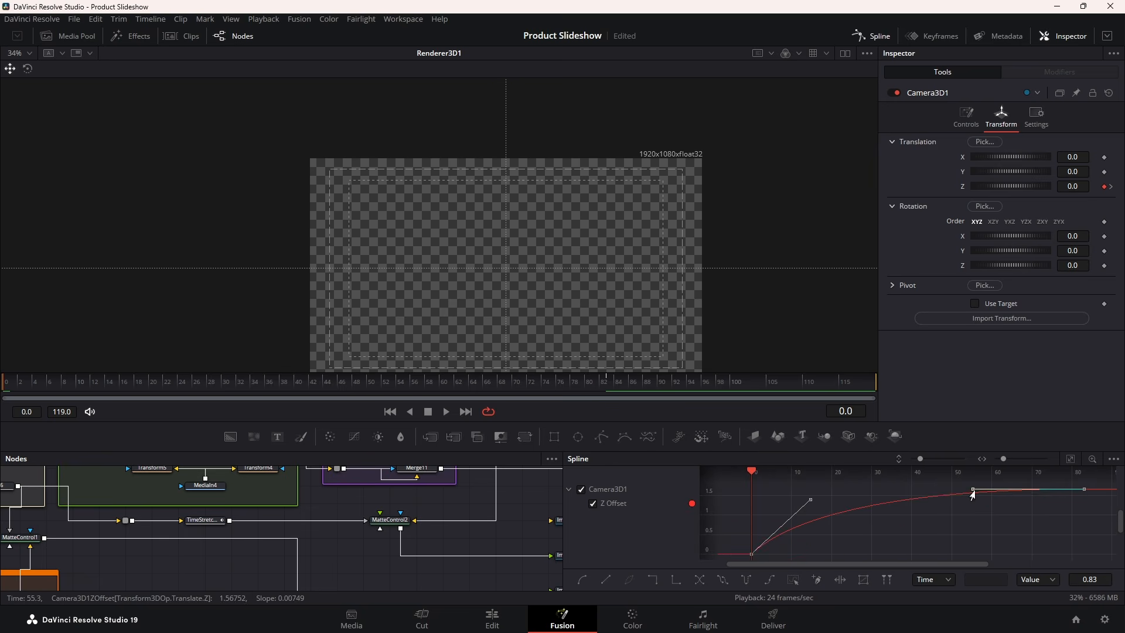
pyautogui.moveTo(973, 494); pyautogui.dragTo(812, 492)
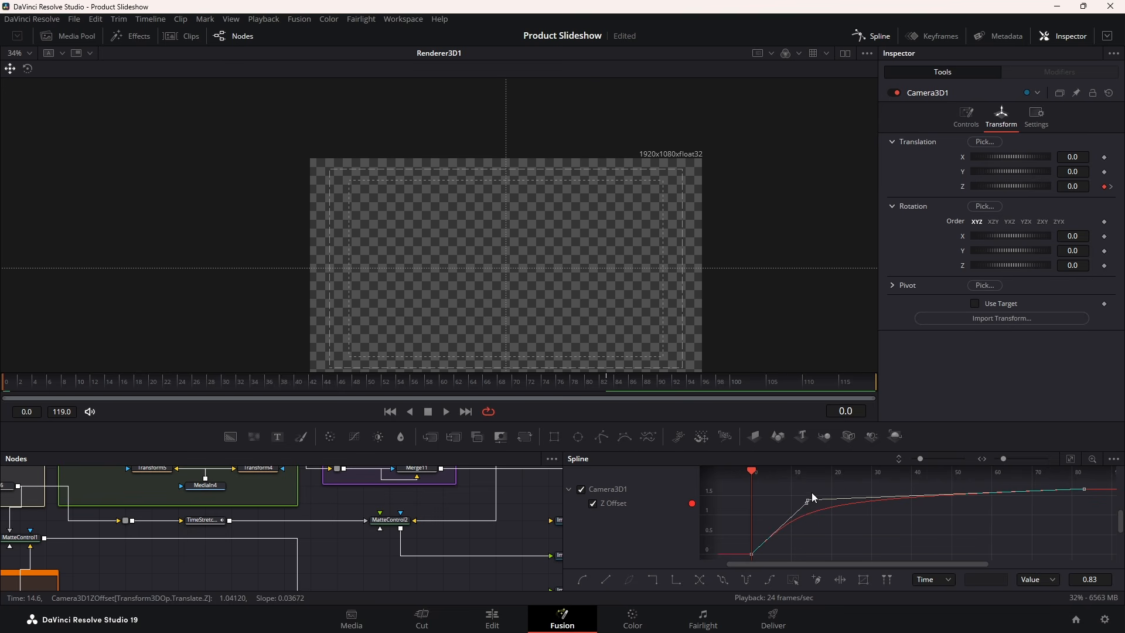
# Play back the camera push-in, stopping at frame 83
pyautogui.click(869, 35)
pyautogui.press('space')
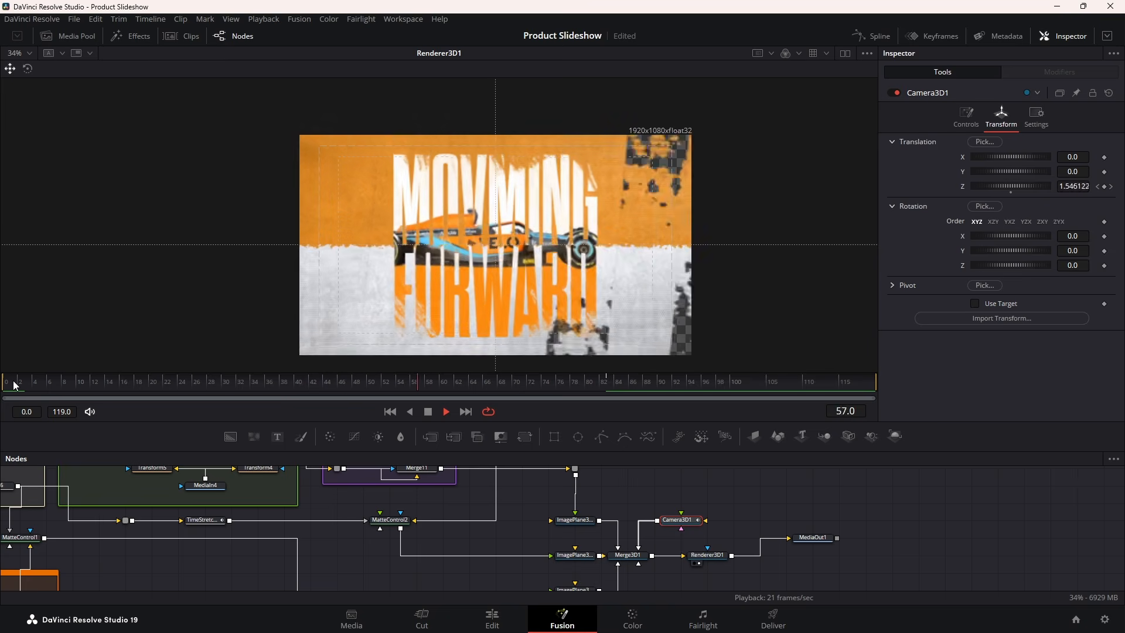
pyautogui.press('space')
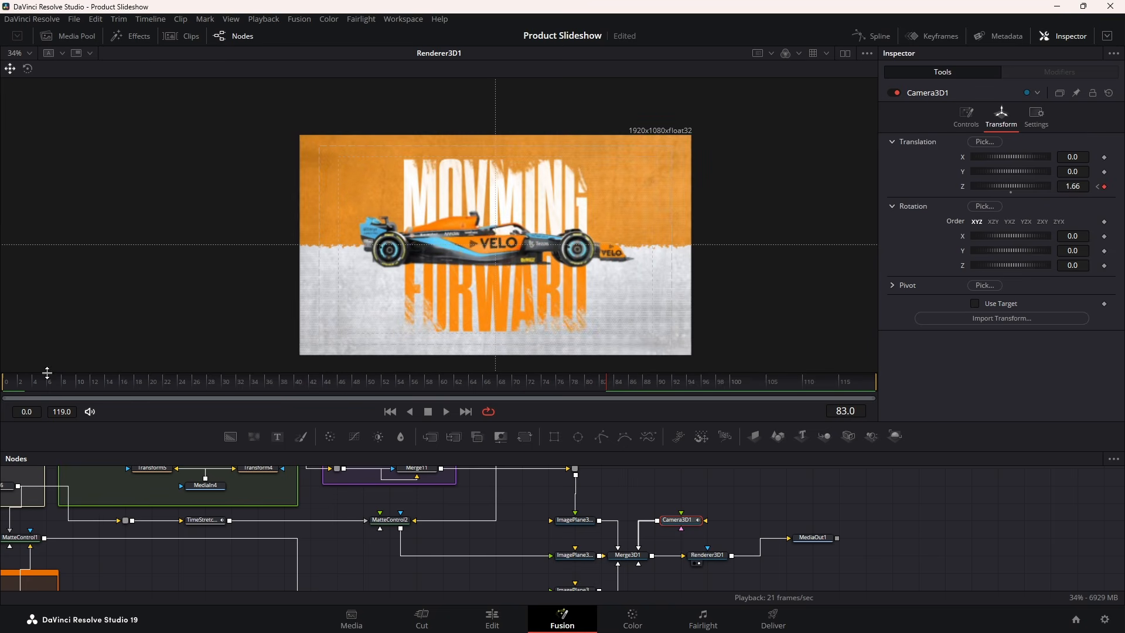
pyautogui.moveTo(417, 565); pyautogui.dragTo(387, 510)
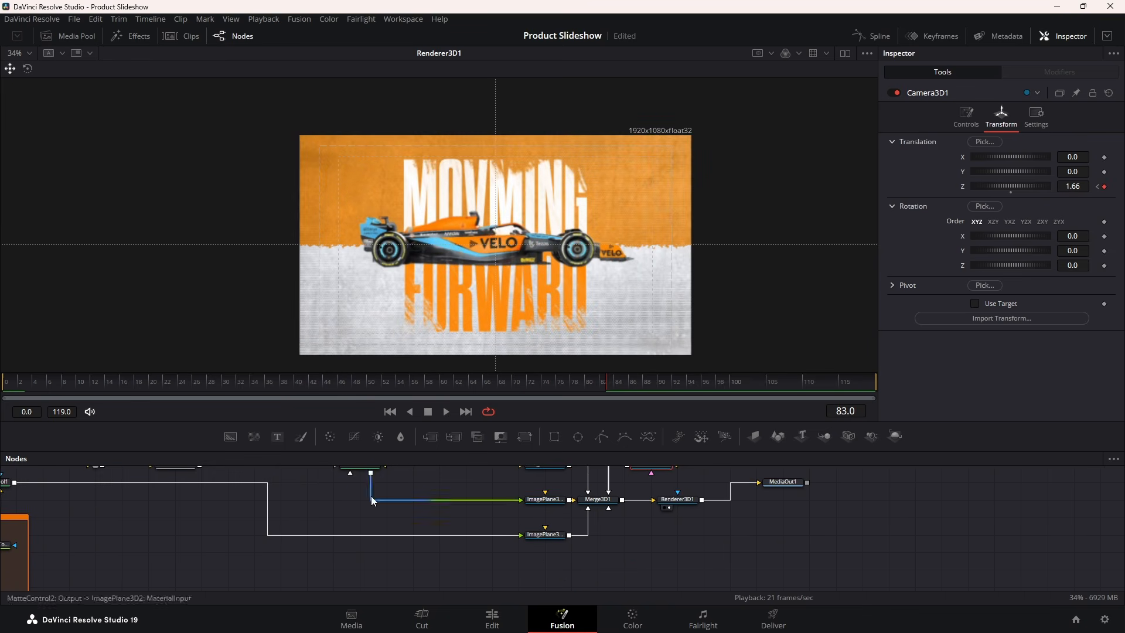
# Feed Frame.png into a new ImagePlane3D4 wired to Merge3D1, with Z translation 0.72
pyautogui.click(62, 38)
pyautogui.click(44, 84)
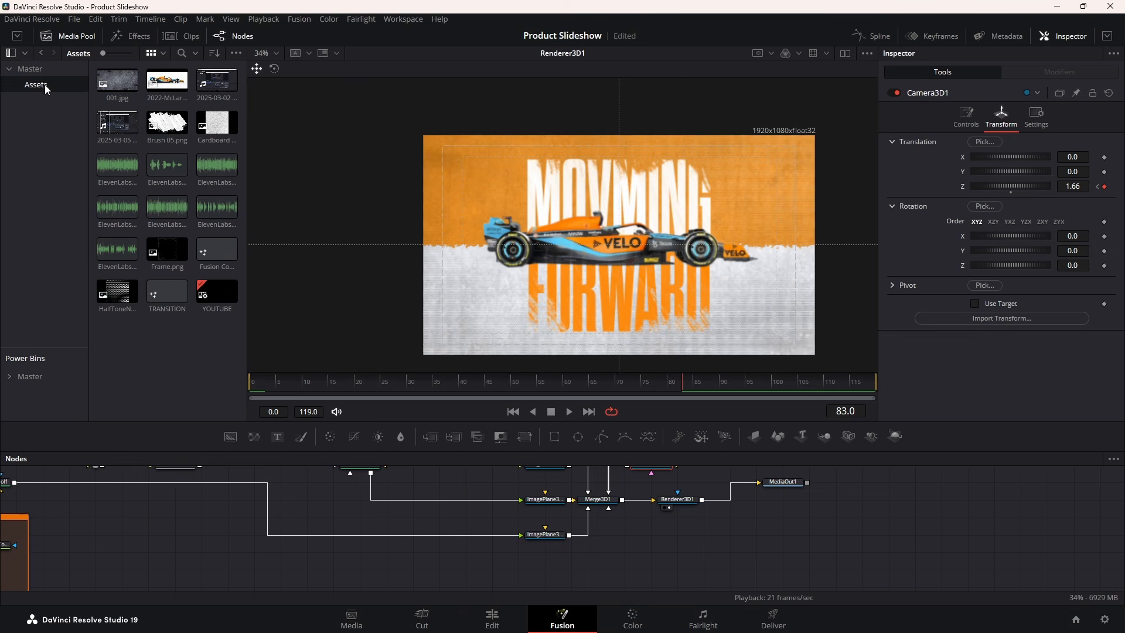
pyautogui.moveTo(158, 253); pyautogui.dragTo(493, 554)
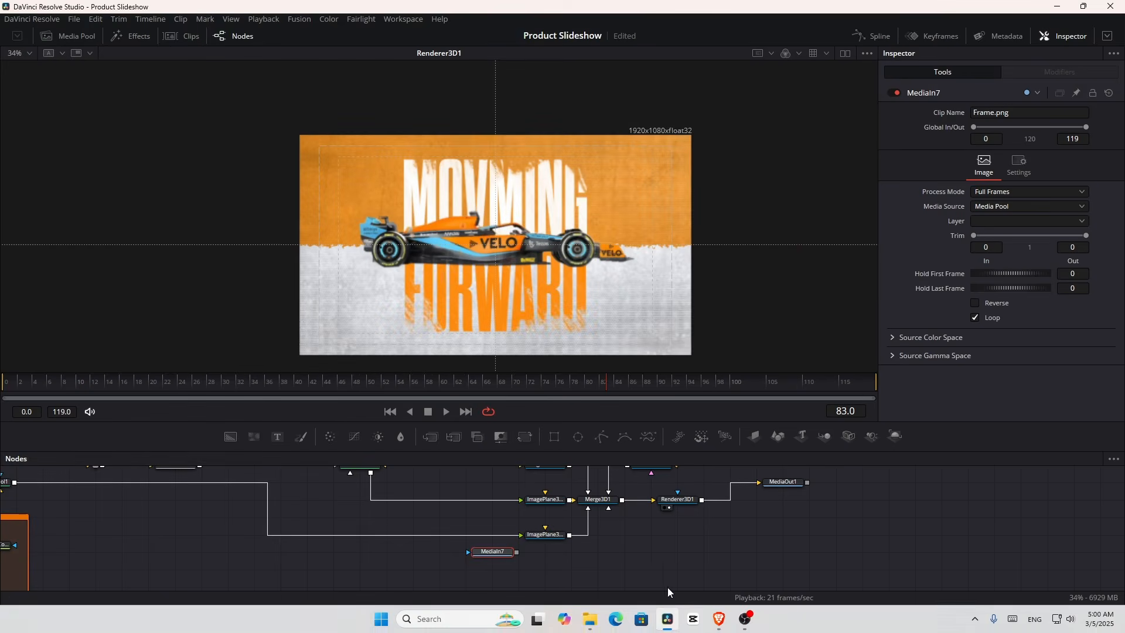
pyautogui.click(759, 437)
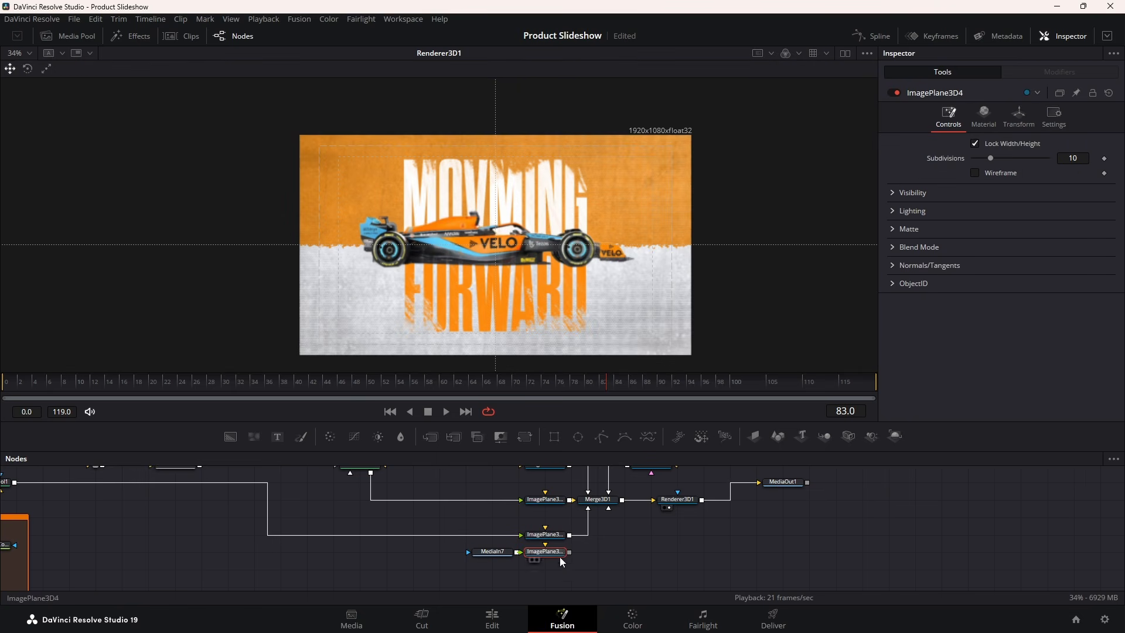
pyautogui.moveTo(570, 552); pyautogui.dragTo(609, 508)
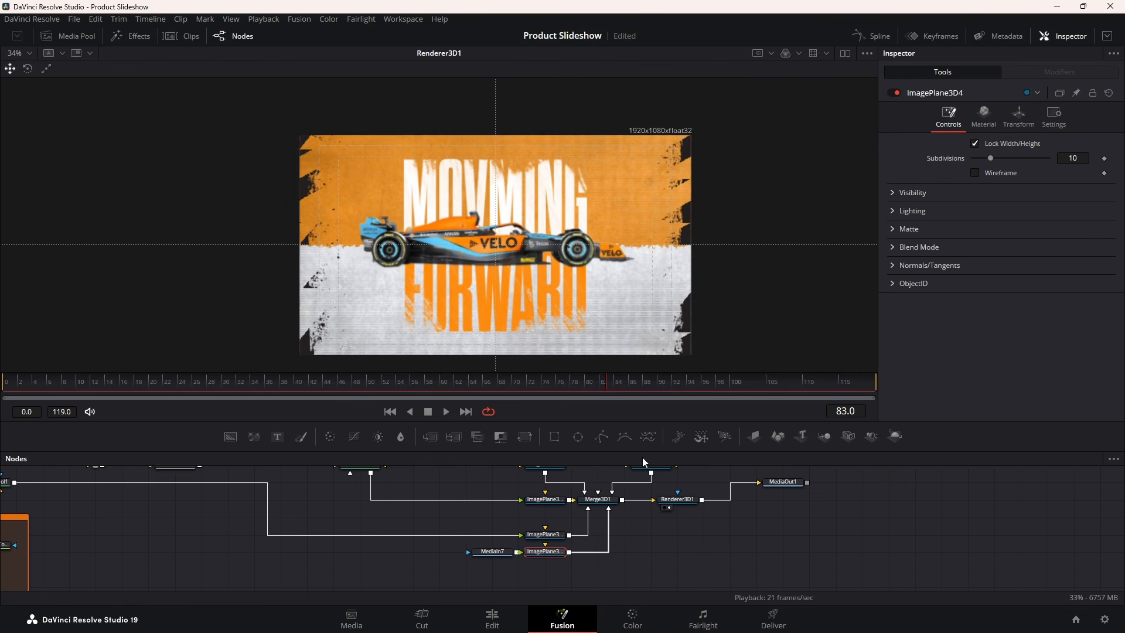
pyautogui.moveTo(541, 556); pyautogui.dragTo(568, 556)
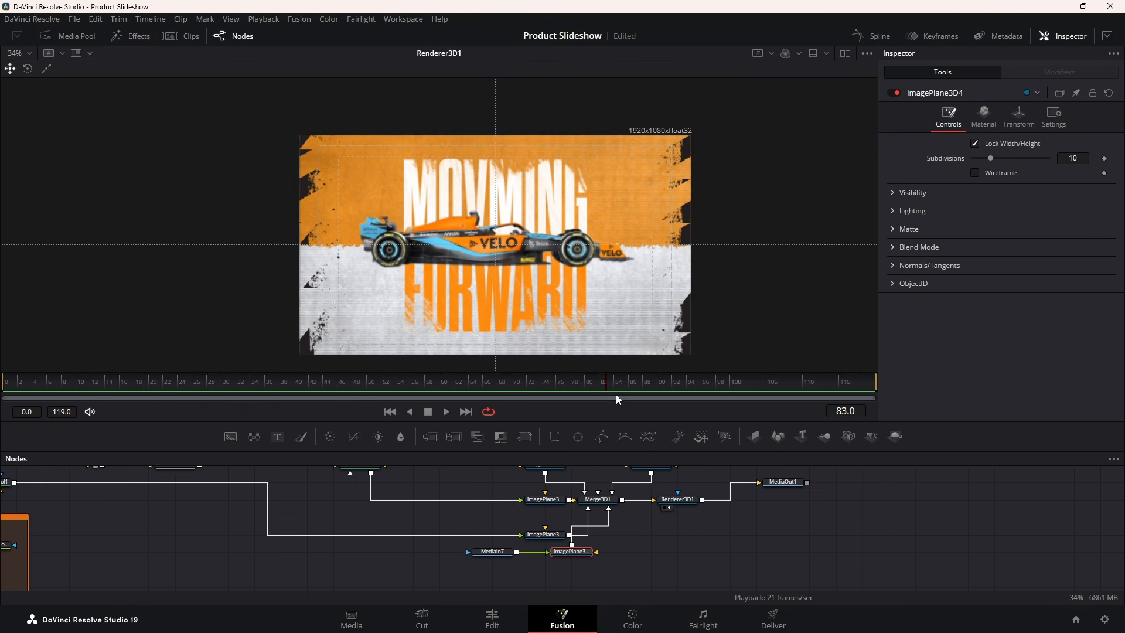
pyautogui.click(1017, 114)
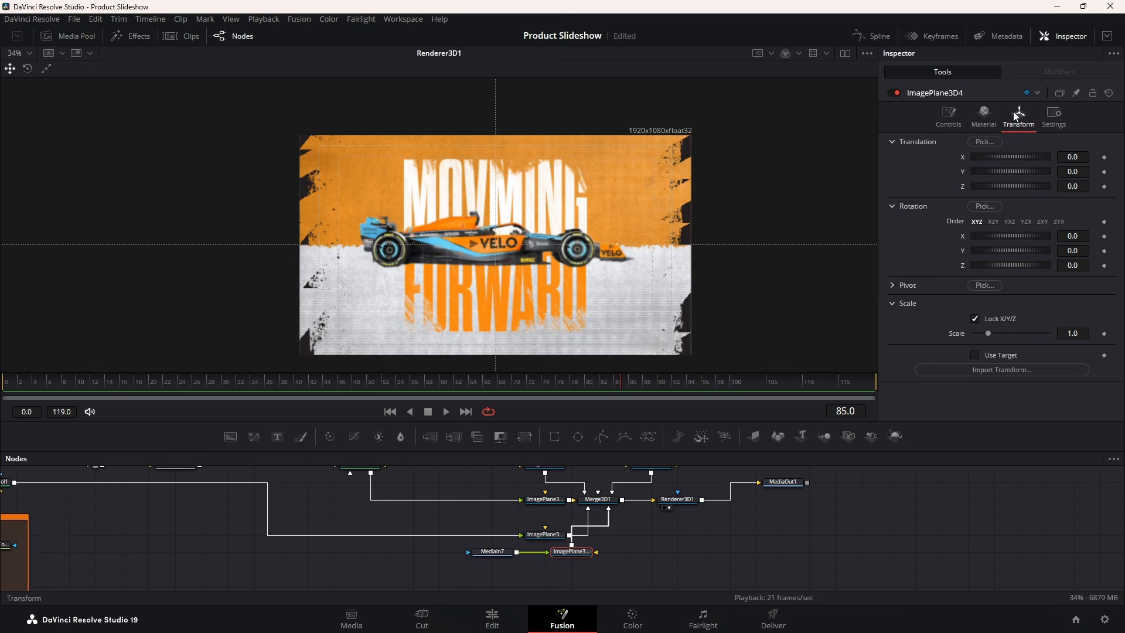
pyautogui.moveTo(1019, 186); pyautogui.dragTo(1021, 185)
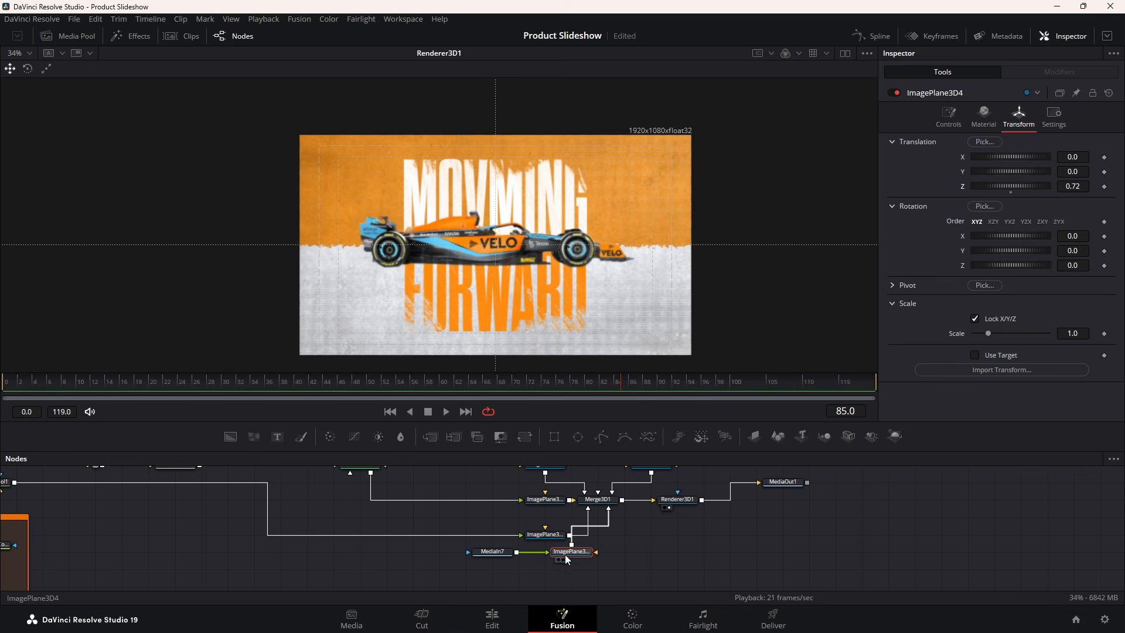
# Pull the Frame.png plane to Z 0.591585 and scale it to 0.684 in the rendered view
pyautogui.press('1')
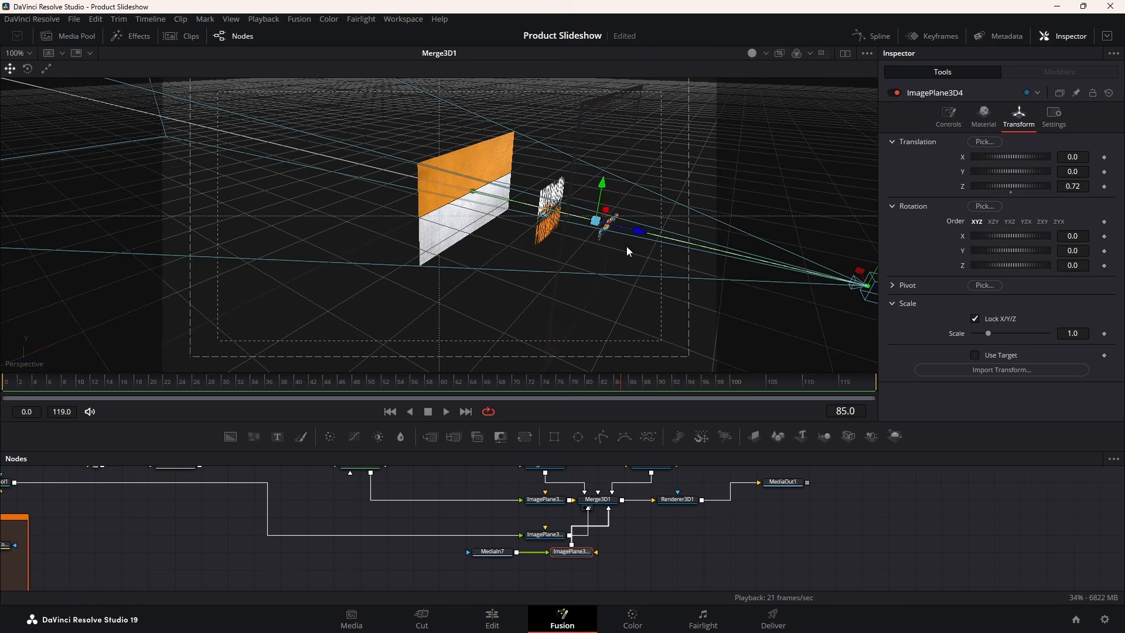
pyautogui.moveTo(643, 230); pyautogui.dragTo(619, 225)
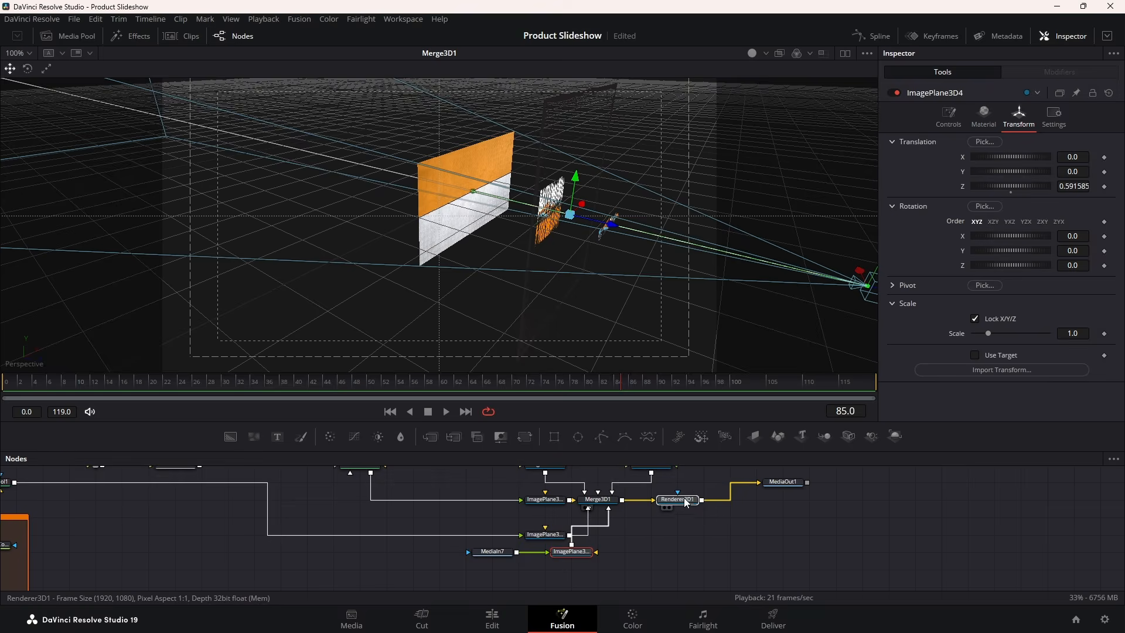
pyautogui.click(665, 508)
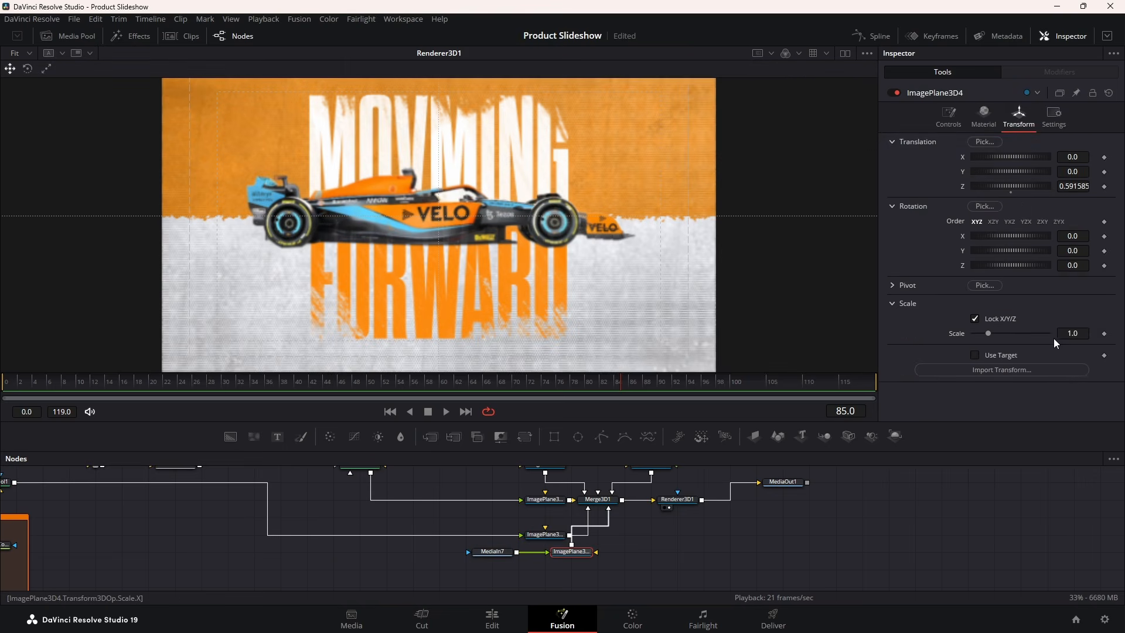
pyautogui.moveTo(1075, 333); pyautogui.dragTo(1037, 333)
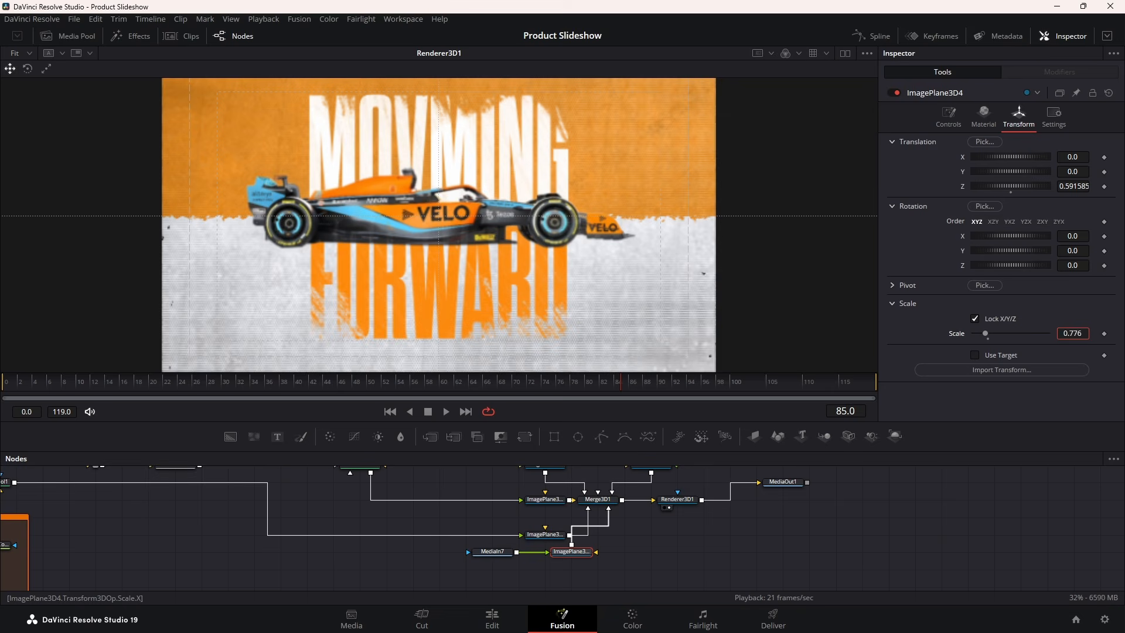
pyautogui.moveTo(943, 333); pyautogui.dragTo(895, 333)
# Play the animation from frame 39 and stop at frame 90
pyautogui.click(291, 382)
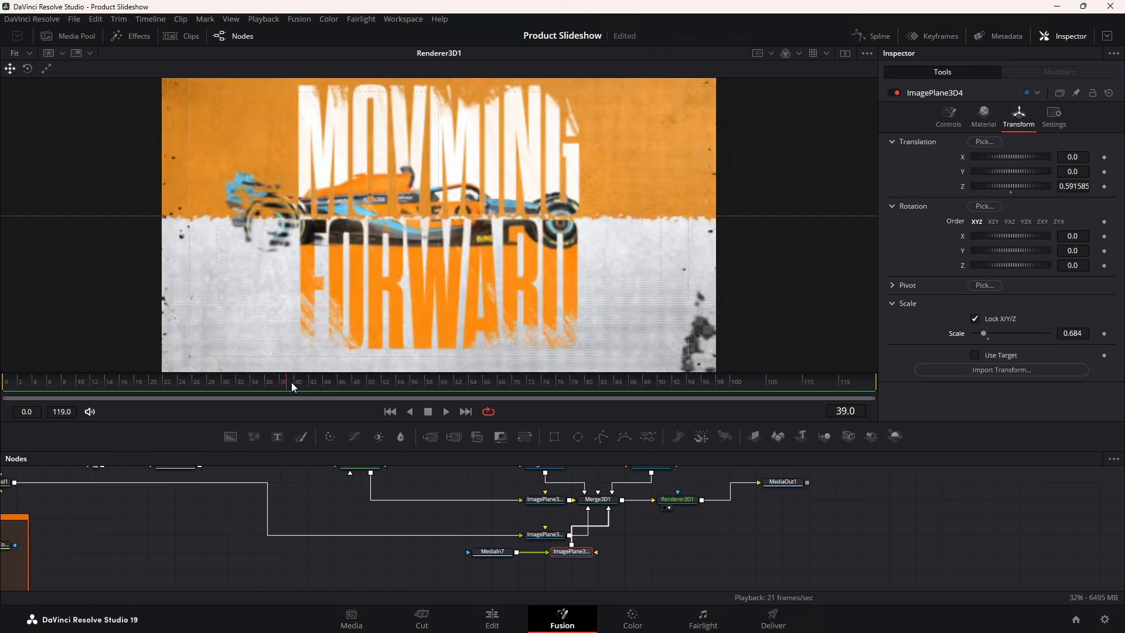
pyautogui.press('space')
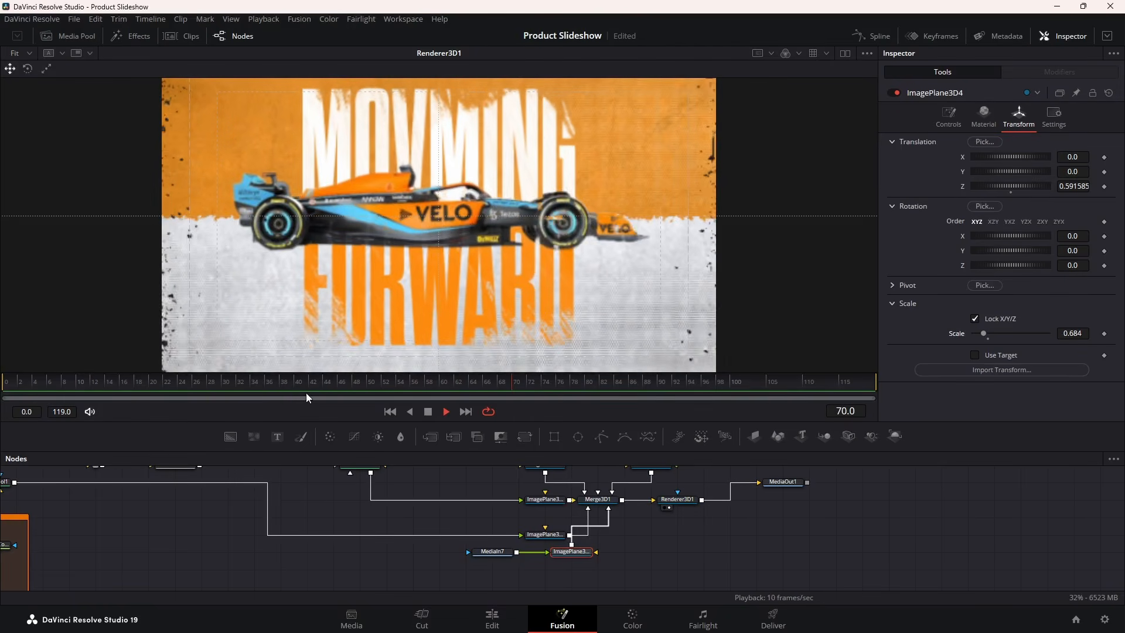
pyautogui.press('space')
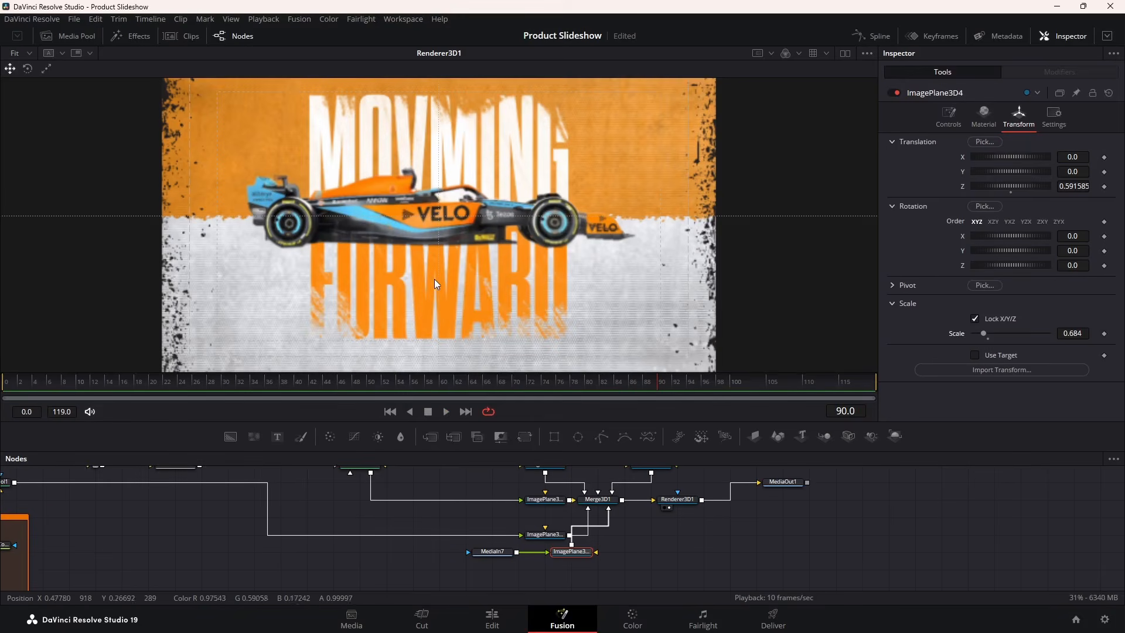
# Turn off the viewer's guides, then check frame 0 and frame 79
pyautogui.rightClick(436, 281)
pyautogui.moveTo(483, 307)
pyautogui.click(567, 307)
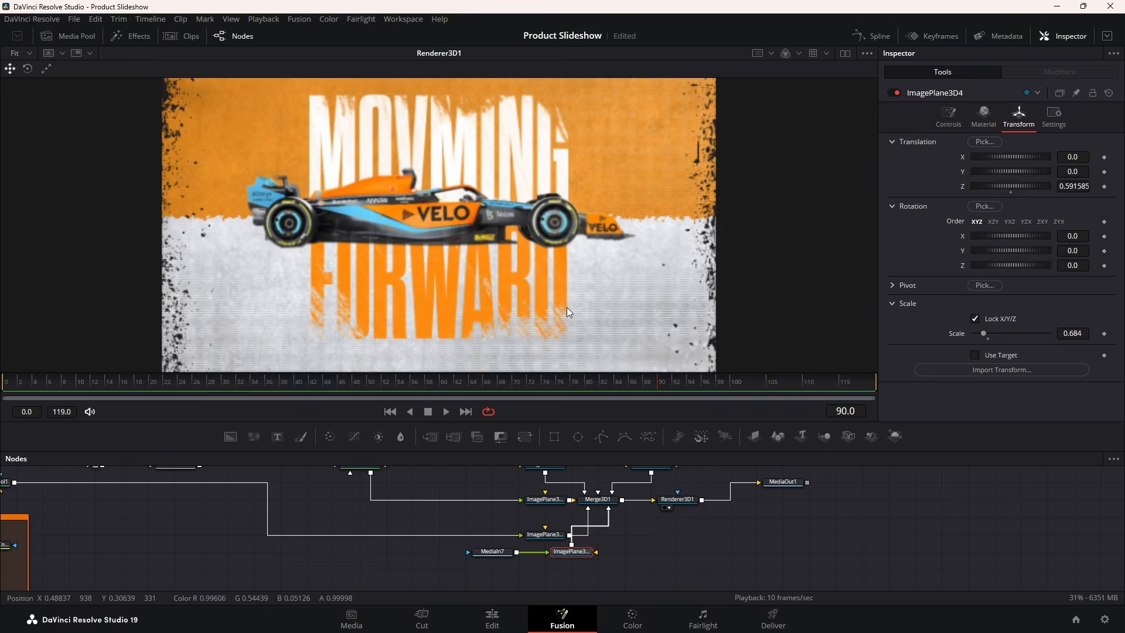
pyautogui.click(20, 395)
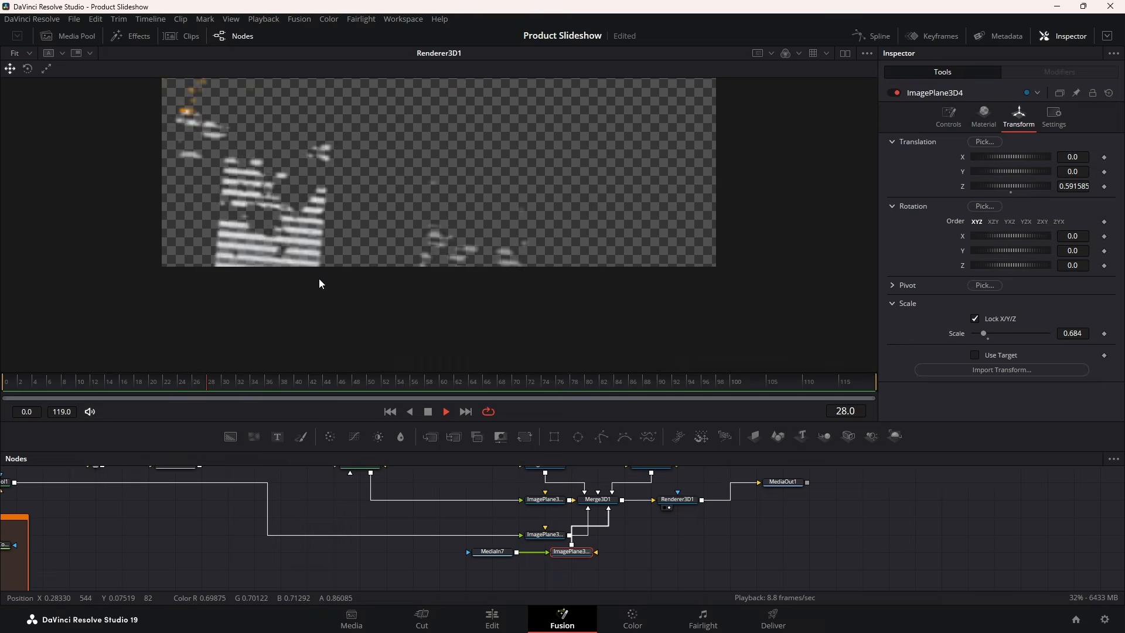
pyautogui.scroll(-2, 319, 279)
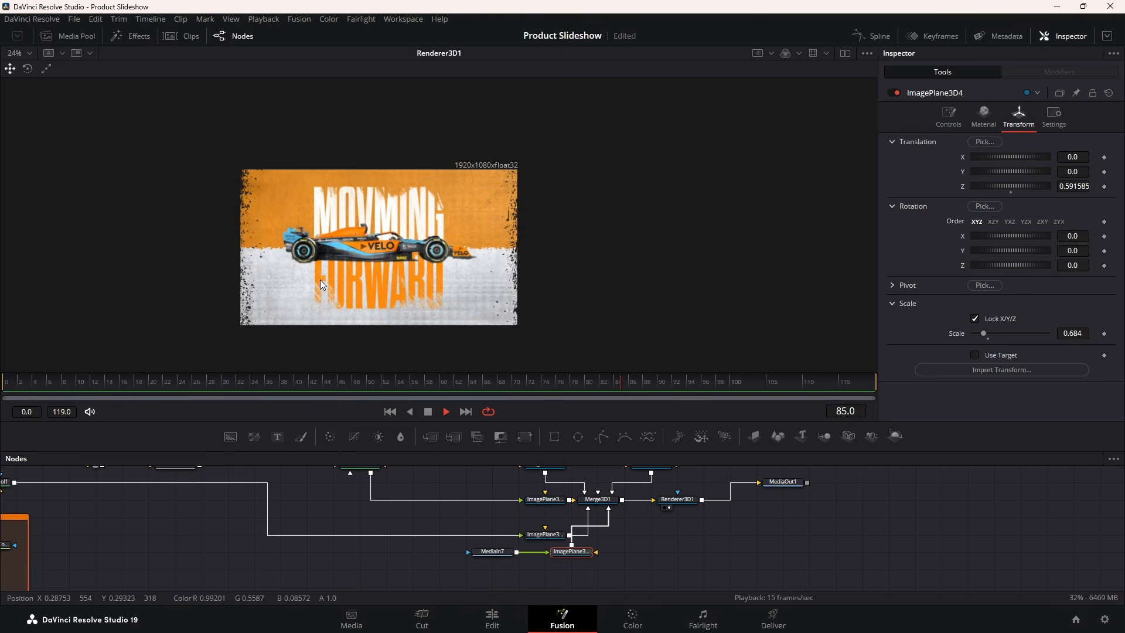
pyautogui.click(584, 380)
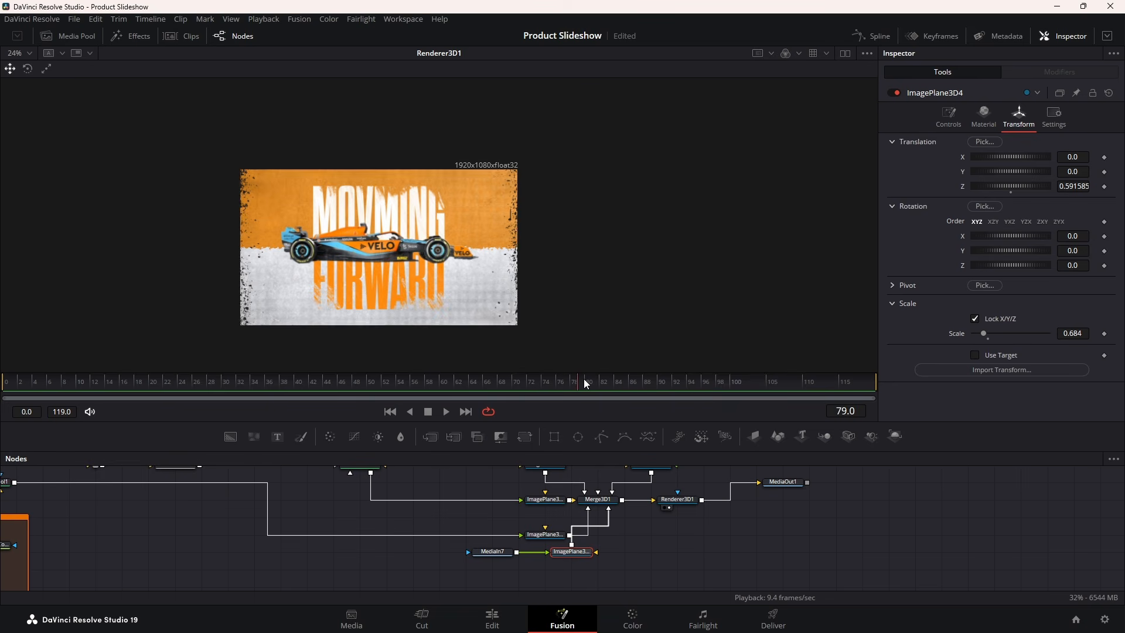